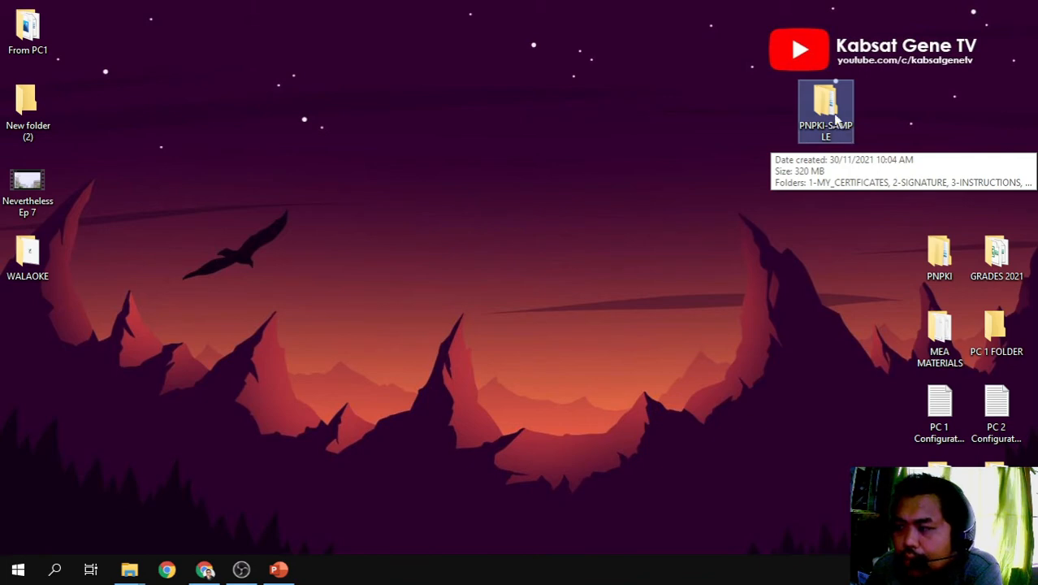
# Open the Download text file in the 3-INSTRUCTIONS subfolder of the desktop's PNPKI-SAMPLE folder.
pyautogui.moveTo(836, 119); pyautogui.dragTo(876, 198)
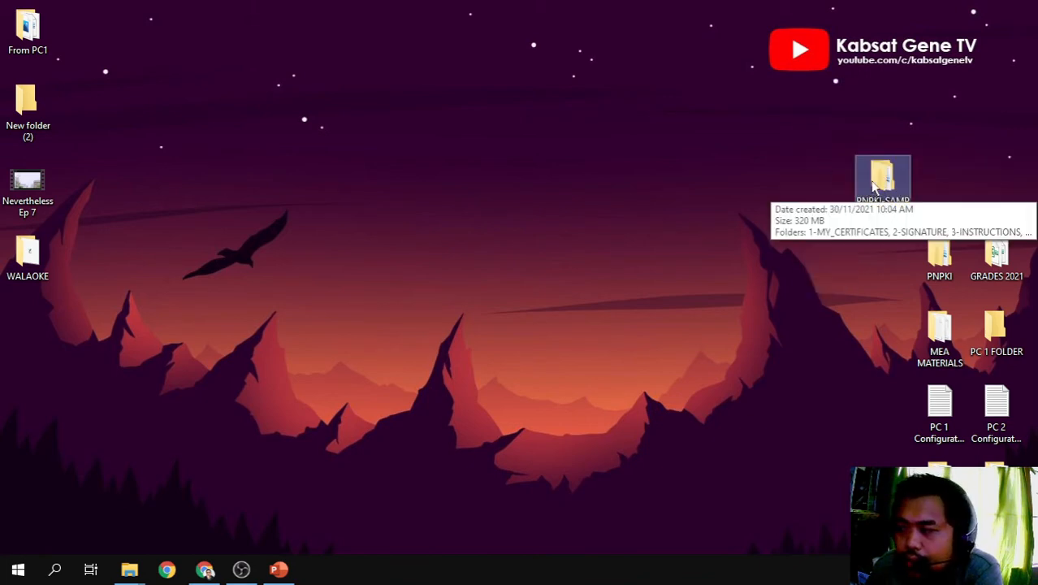
pyautogui.doubleClick(883, 181)
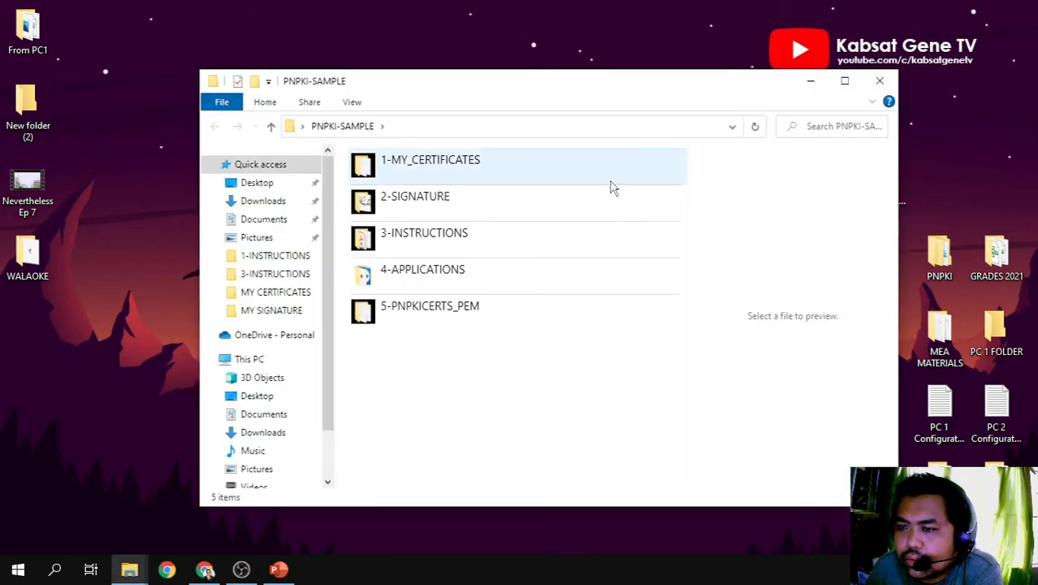
pyautogui.doubleClick(535, 84)
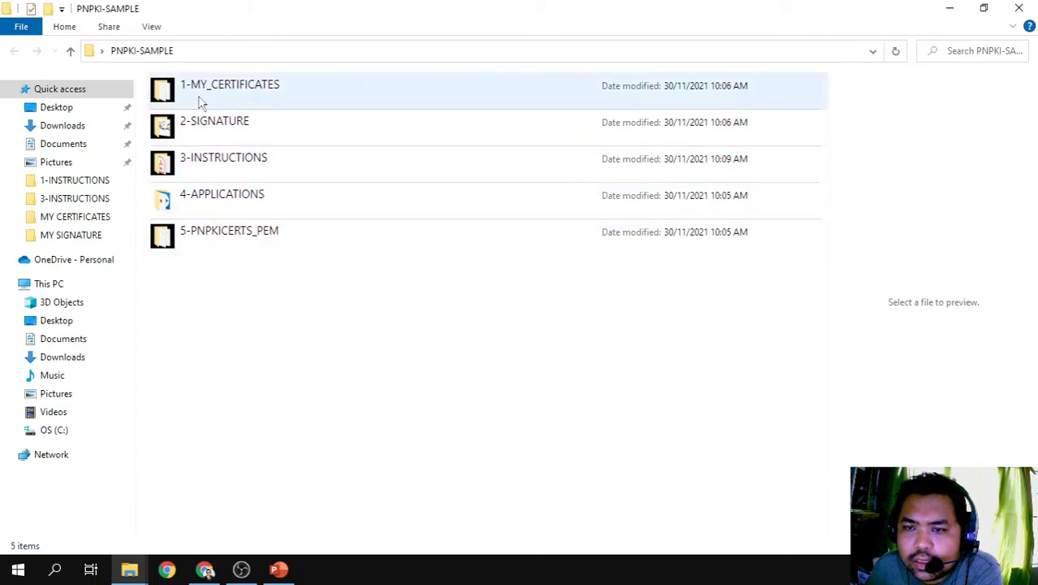
pyautogui.doubleClick(258, 158)
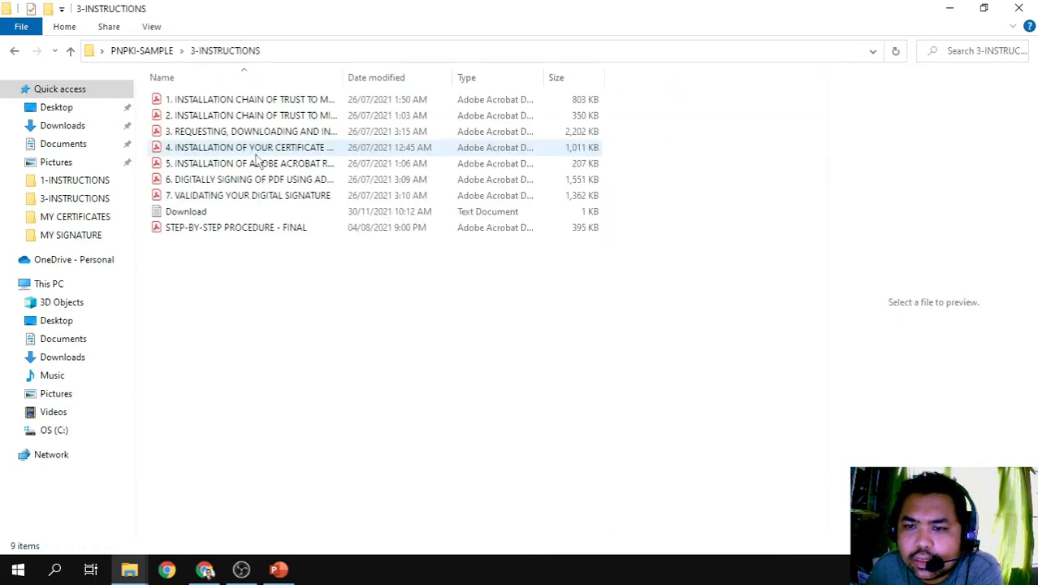
pyautogui.doubleClick(265, 212)
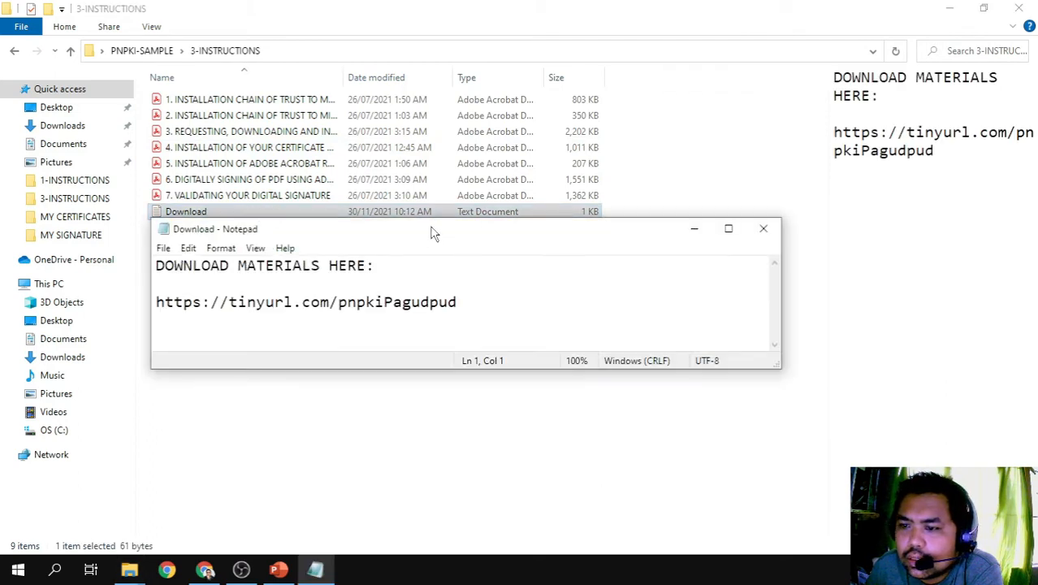
pyautogui.moveTo(432, 233); pyautogui.dragTo(430, 269)
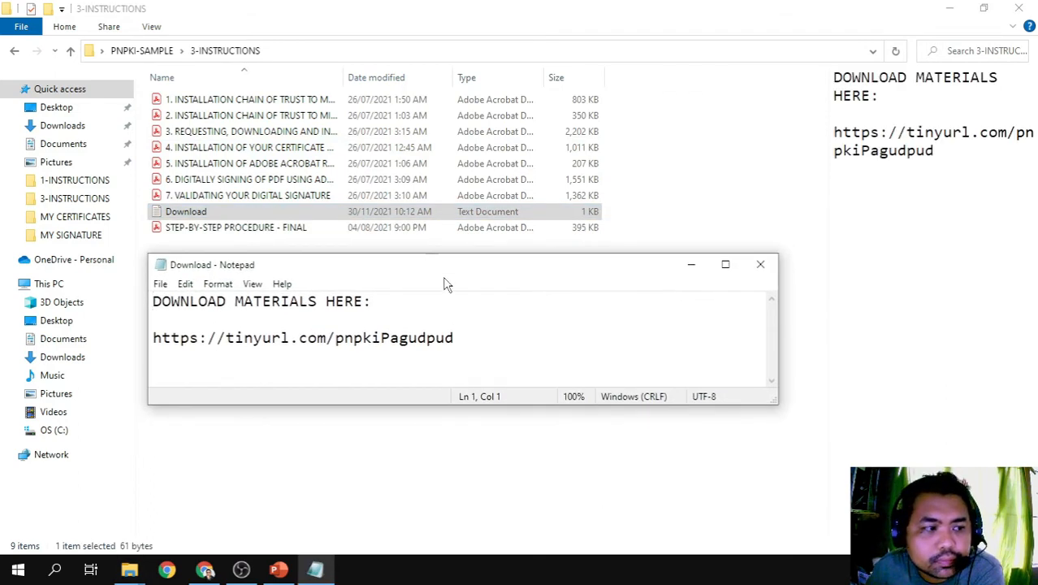
pyautogui.moveTo(410, 272)
pyautogui.mouseDown()
pyautogui.moveTo(443, 260)
pyautogui.moveTo(414, 270)
pyautogui.mouseUp()
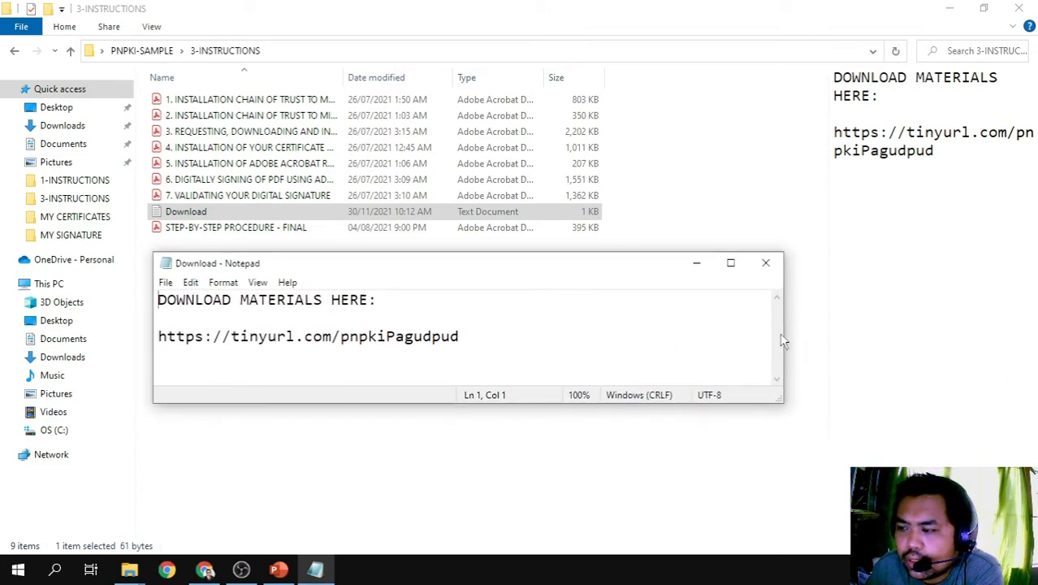
pyautogui.moveTo(784, 334); pyautogui.dragTo(736, 333)
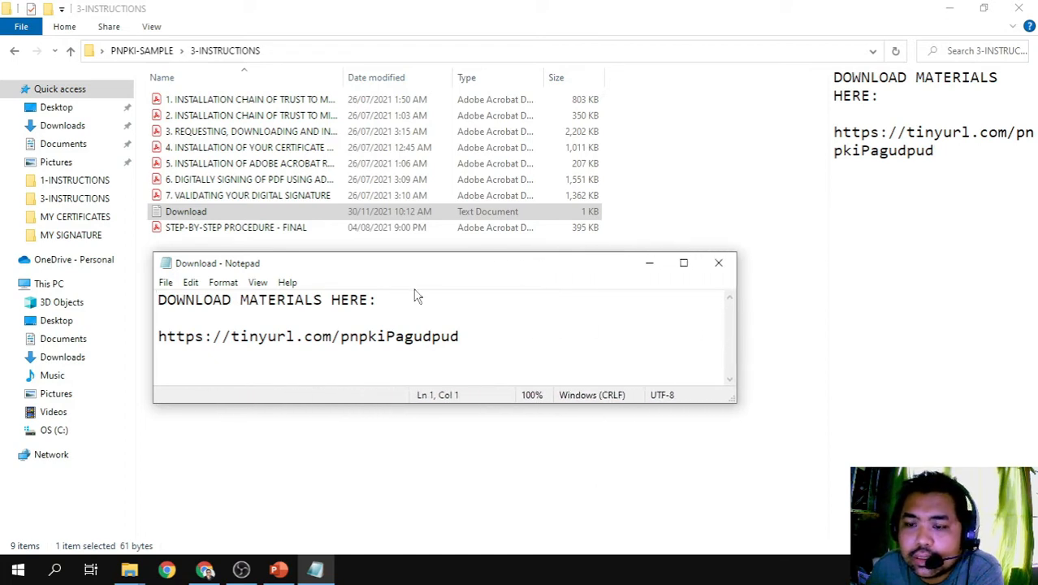
pyautogui.moveTo(403, 270); pyautogui.dragTo(431, 266)
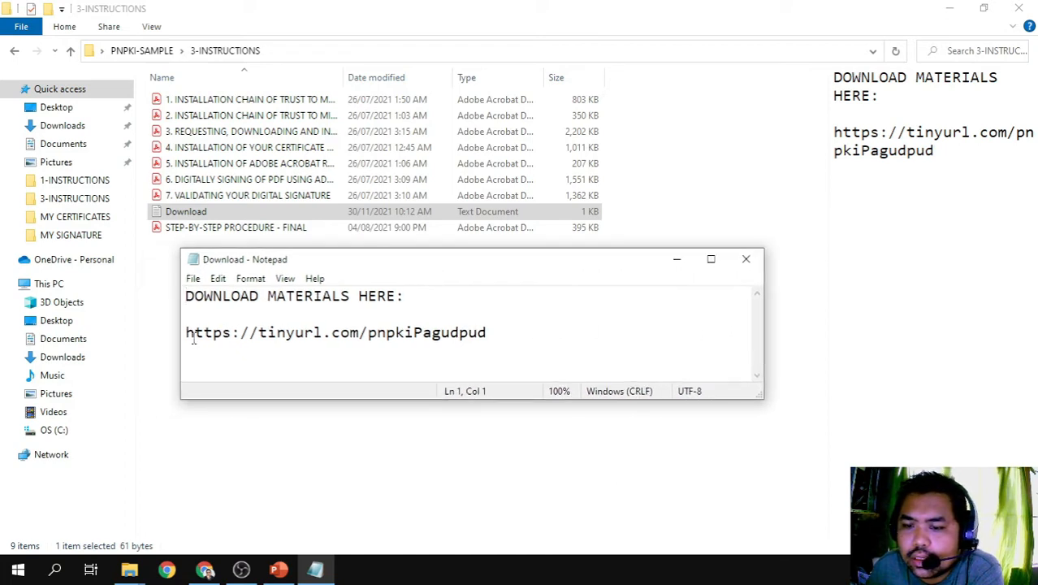
pyautogui.moveTo(186, 333); pyautogui.dragTo(488, 334)
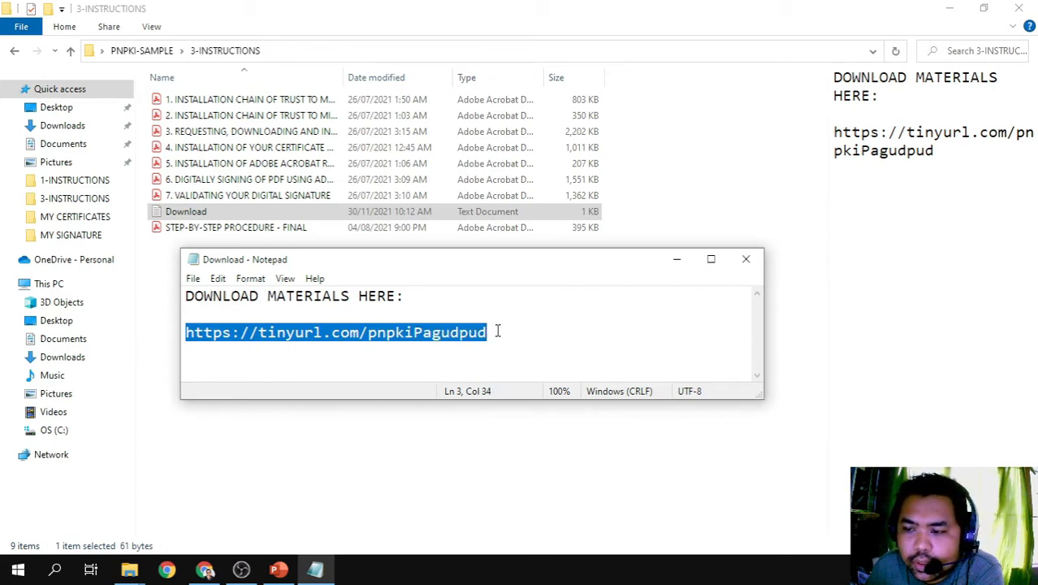
pyautogui.click(495, 332)
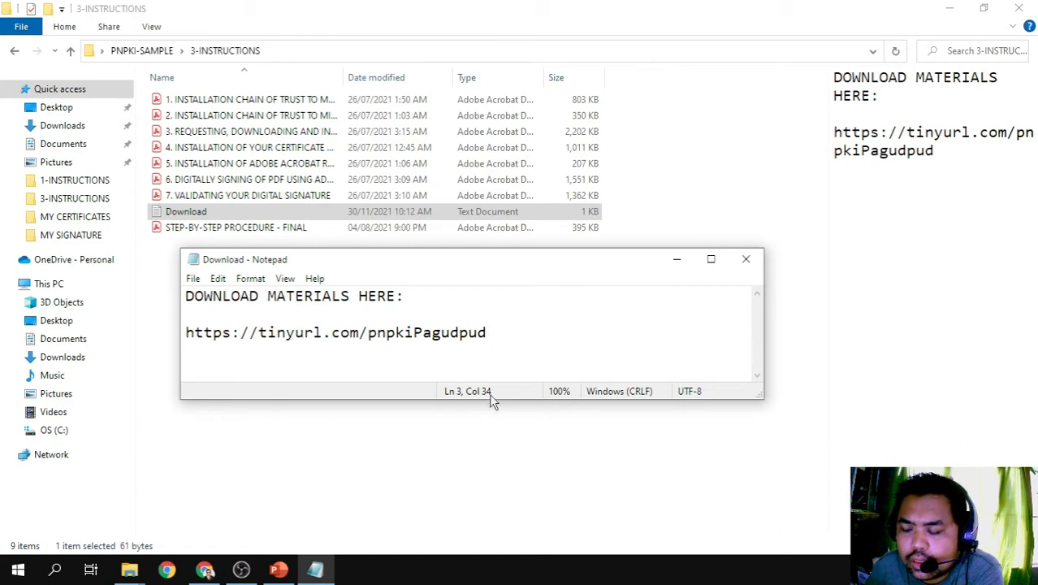
pyautogui.moveTo(491, 401); pyautogui.dragTo(482, 429)
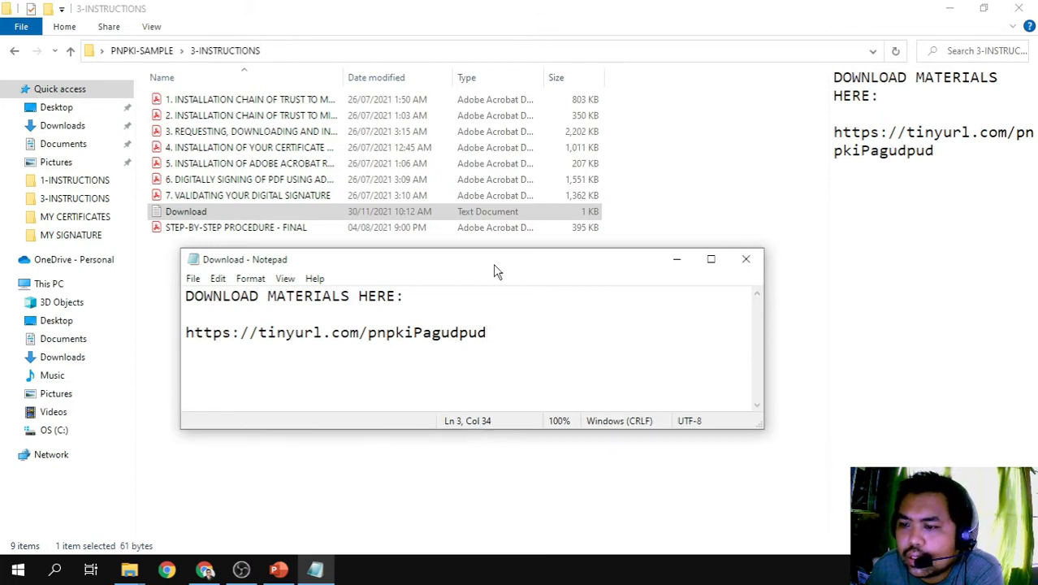
pyautogui.moveTo(493, 268); pyautogui.dragTo(493, 294)
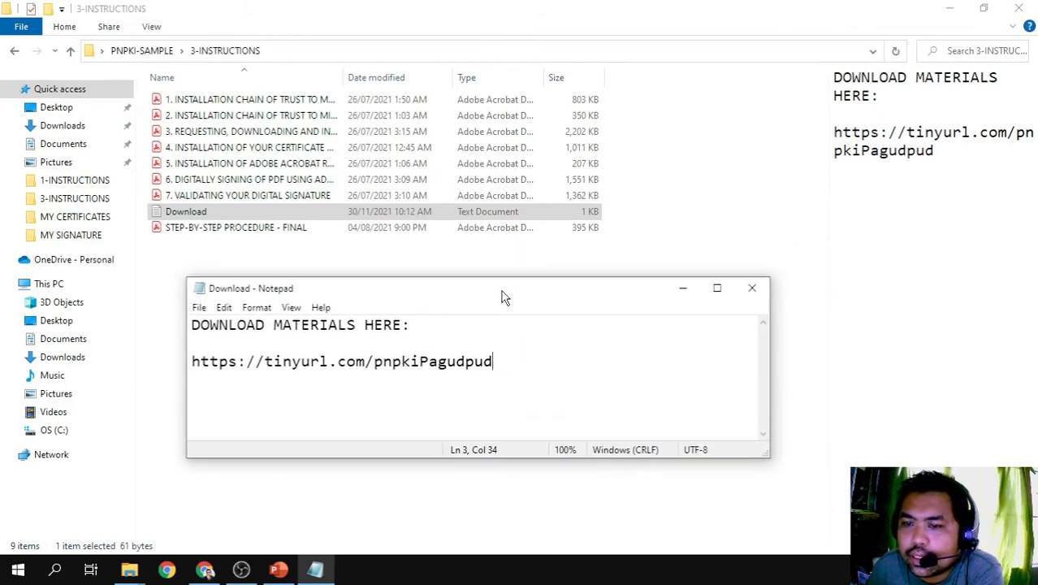
# Return to the PNPKI-SAMPLE folder, refresh it and select the 1-MY_CERTIFICATES and 2-SIGNATURE folders together.
pyautogui.click(15, 51)
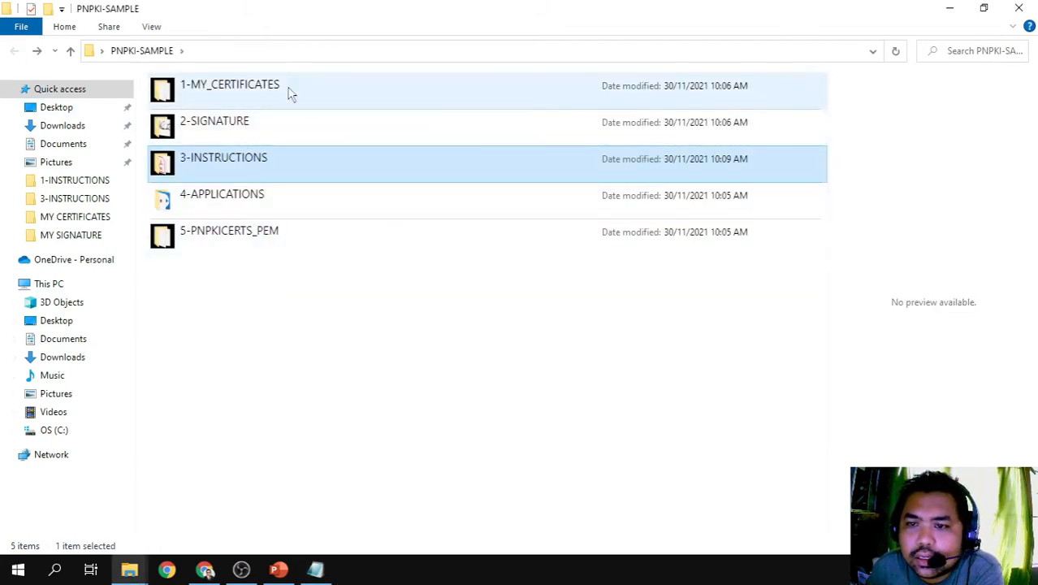
pyautogui.click(301, 329)
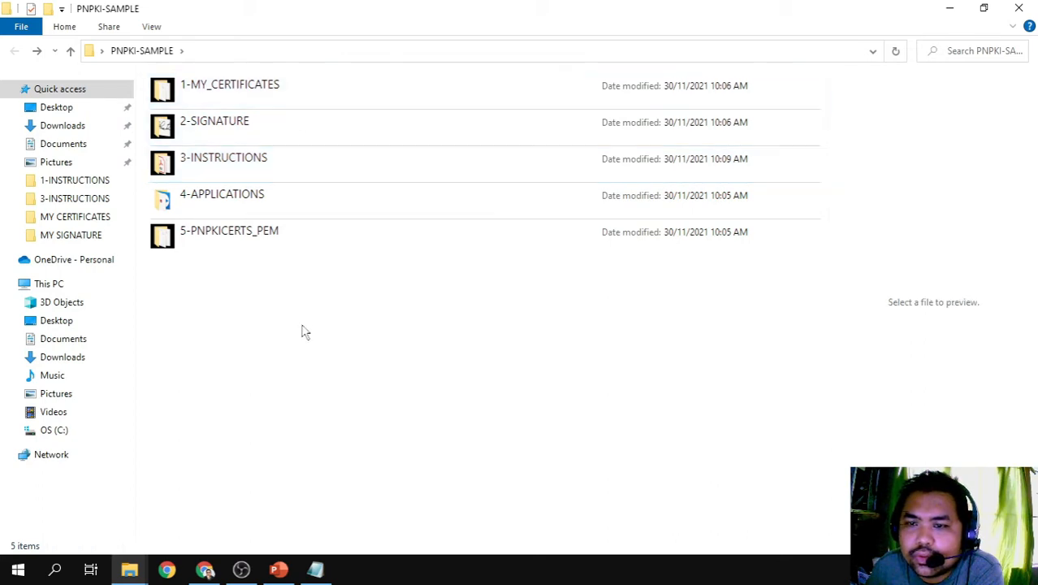
pyautogui.rightClick(303, 302)
pyautogui.click(325, 356)
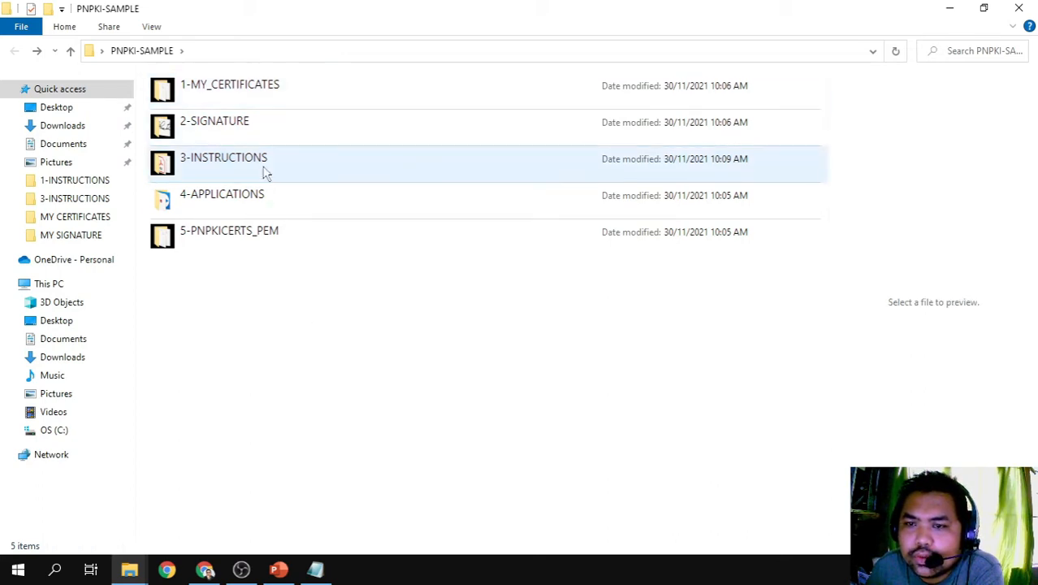
pyautogui.click(271, 96)
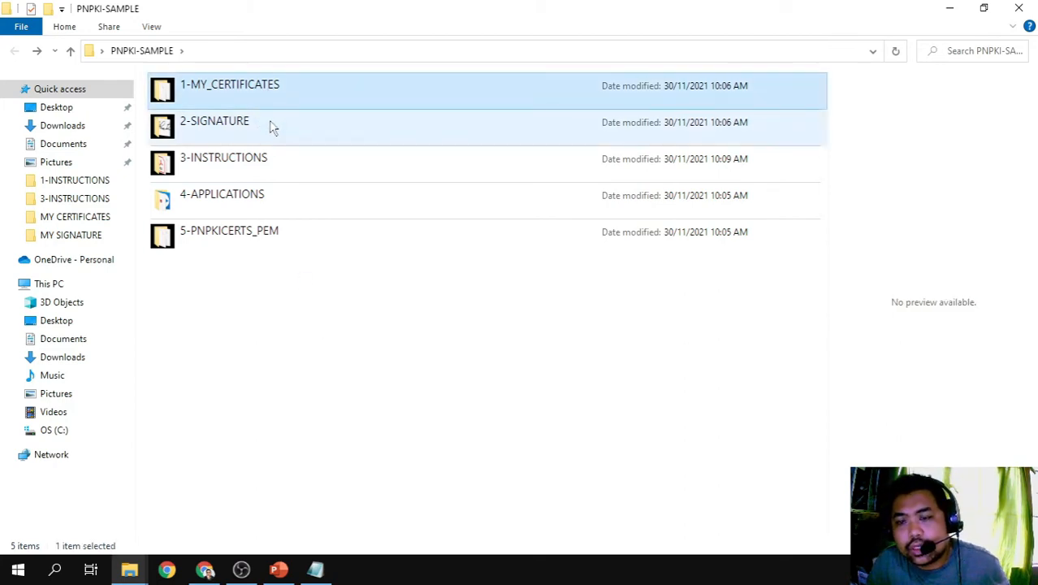
pyautogui.keyDown('ctrl'); pyautogui.click(273, 127); pyautogui.keyUp('ctrl')
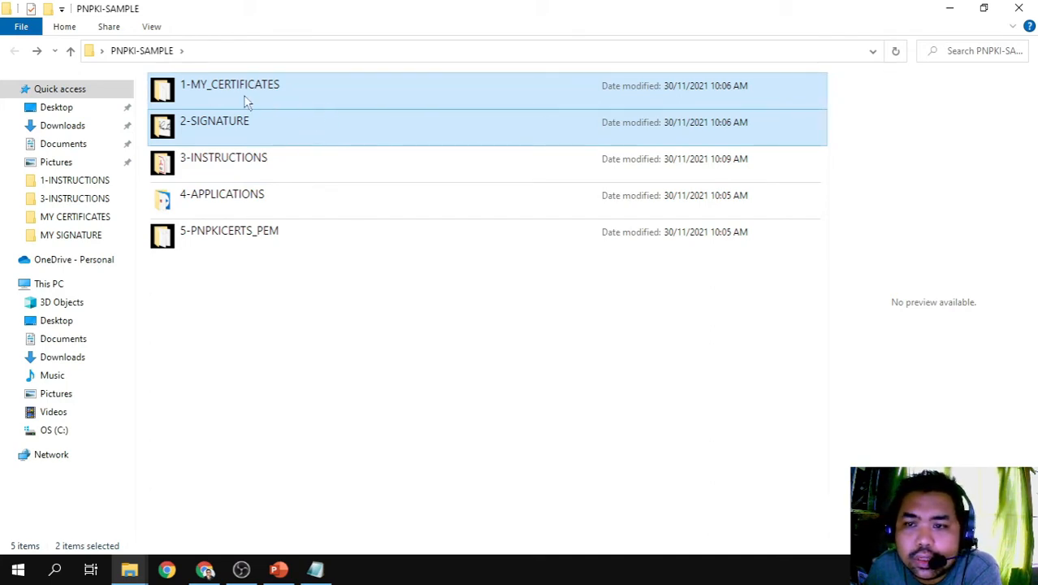
# Open the 1-MY_CERTIFICATES folder and refresh its file list.
pyautogui.doubleClick(315, 103)
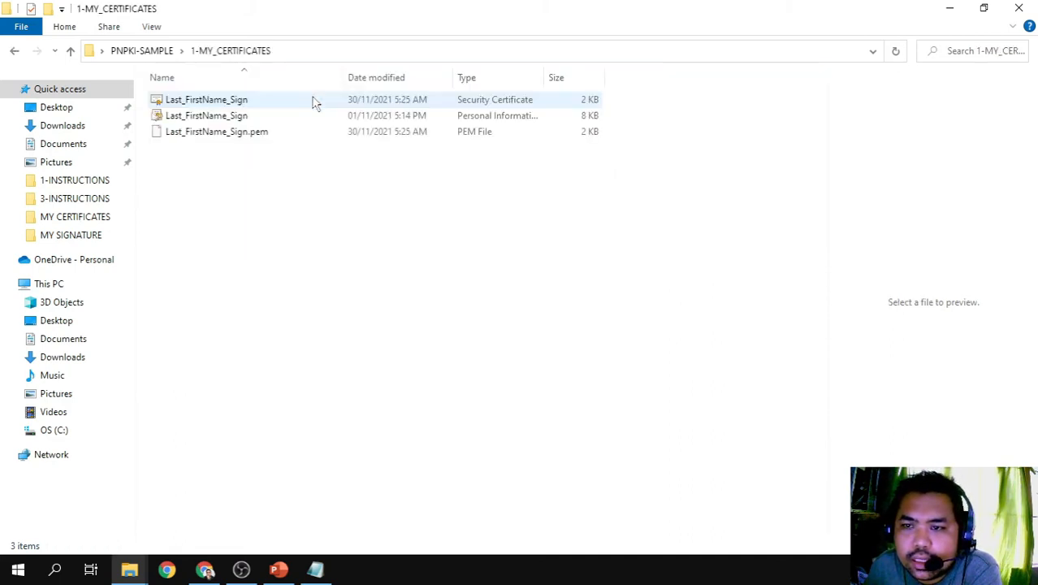
pyautogui.rightClick(307, 203)
pyautogui.click(328, 258)
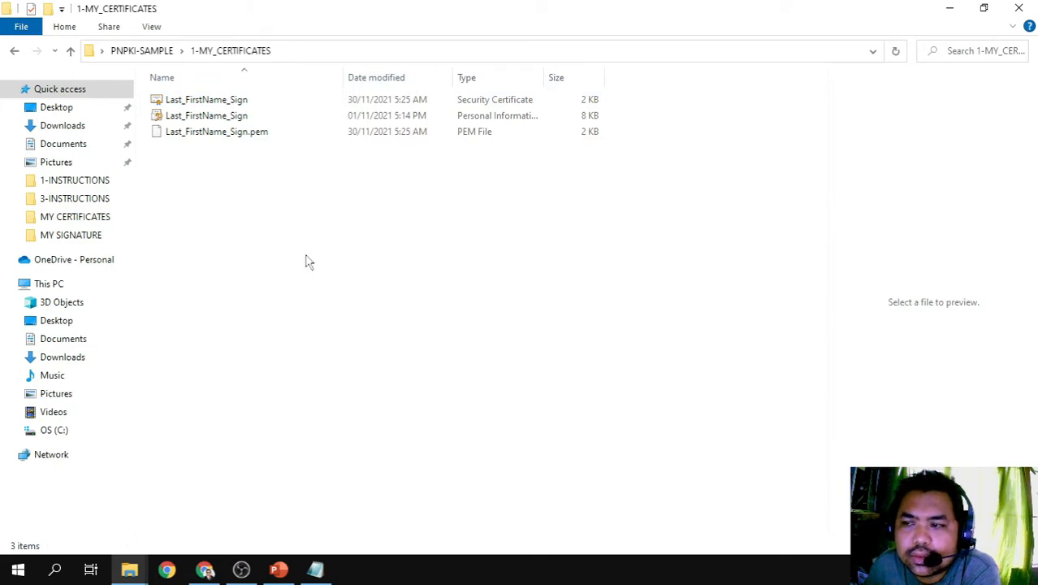
# Preview the certificate files as large icons and switch the folder back to the Details view.
pyautogui.keyDown('ctrl'); pyautogui.scroll(5, 338, 315); pyautogui.keyUp('ctrl')
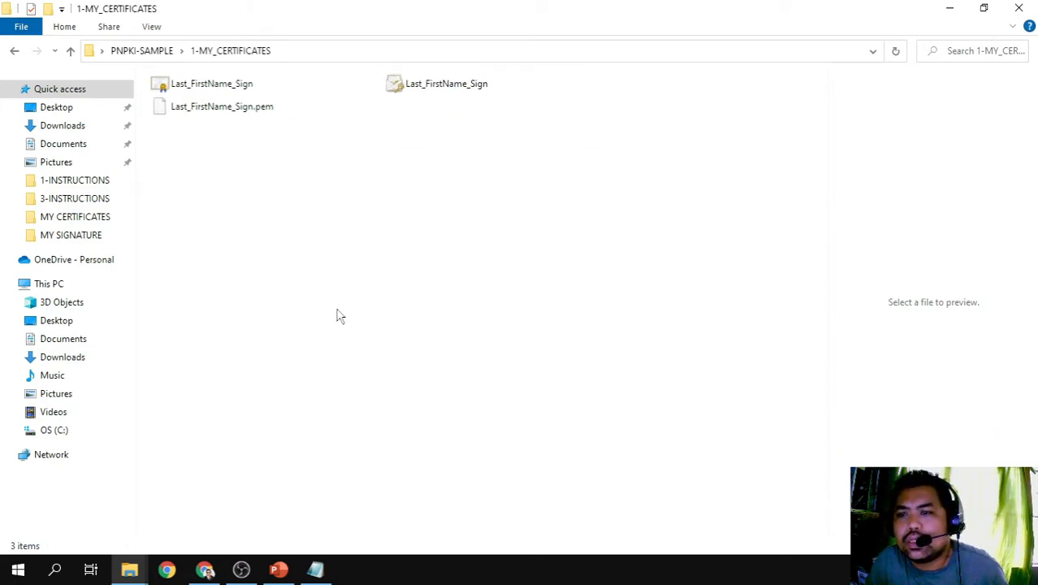
pyautogui.keyDown('ctrl'); pyautogui.scroll(3, 338, 306); pyautogui.keyUp('ctrl')
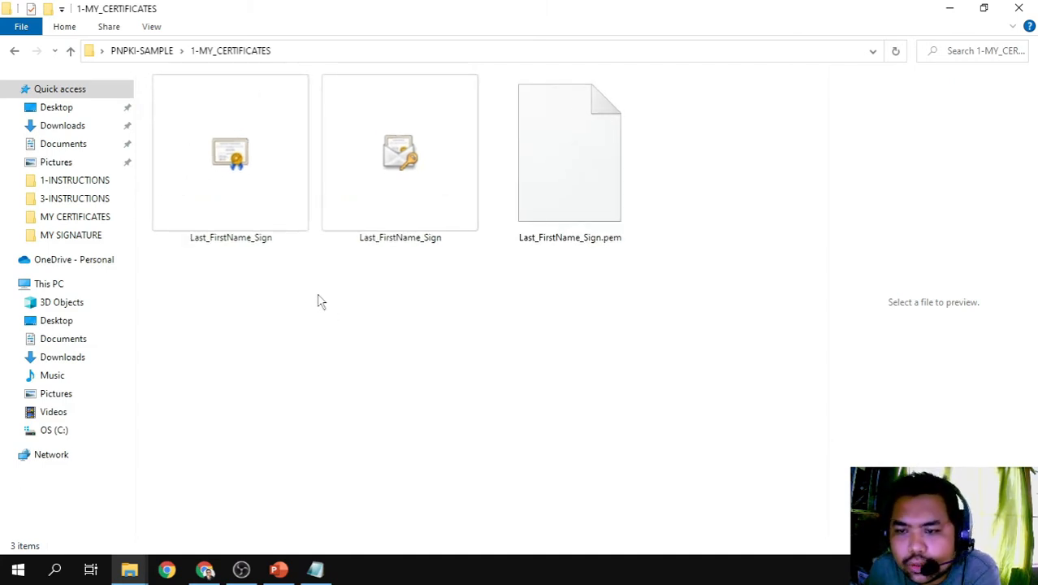
pyautogui.rightClick(318, 297)
pyautogui.moveTo(341, 309)
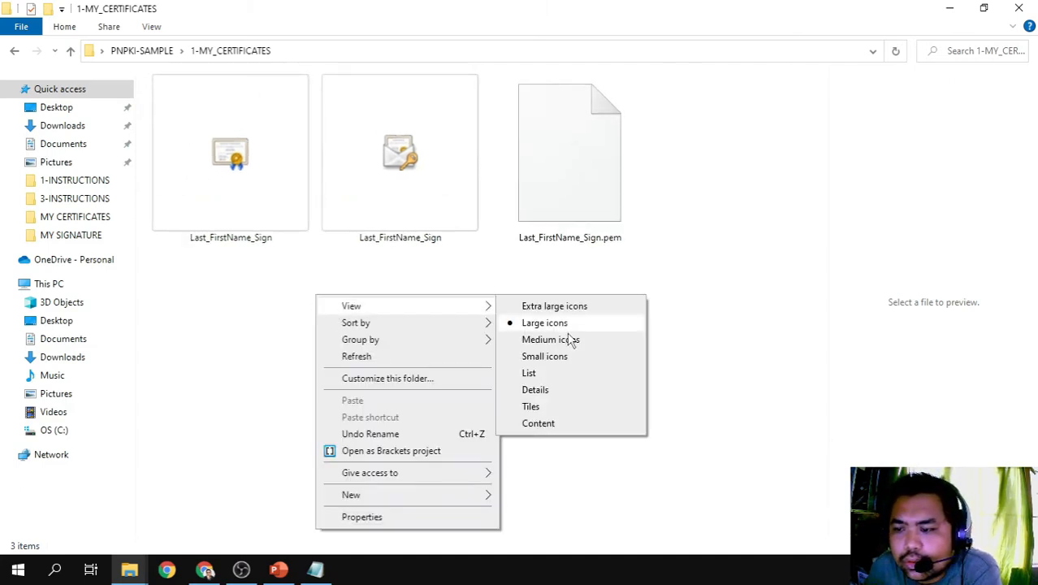
pyautogui.click(543, 394)
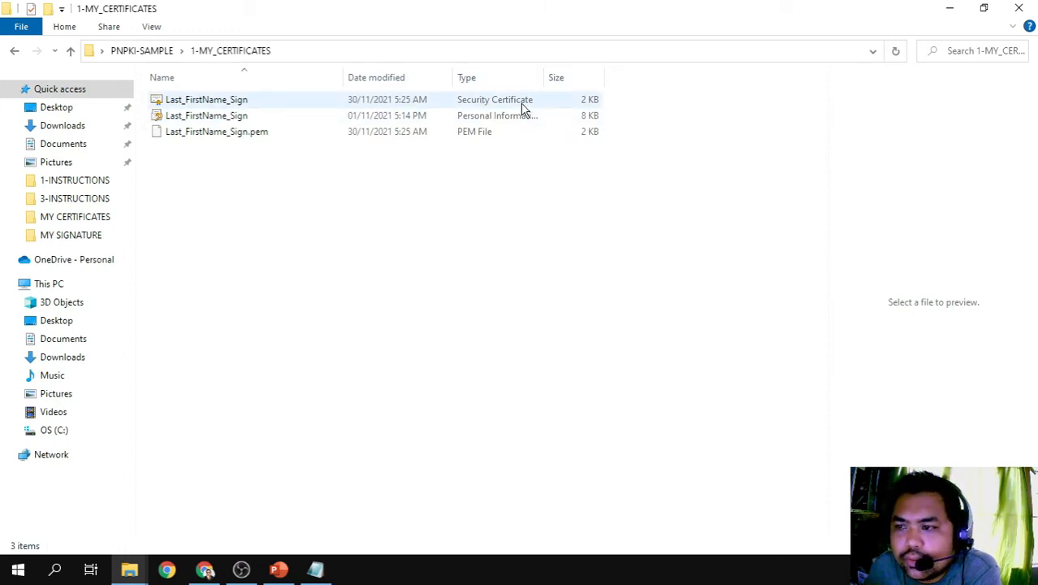
# Widen the Type column and examine the file types of the three Last_FirstName_Sign files.
pyautogui.click(206, 99)
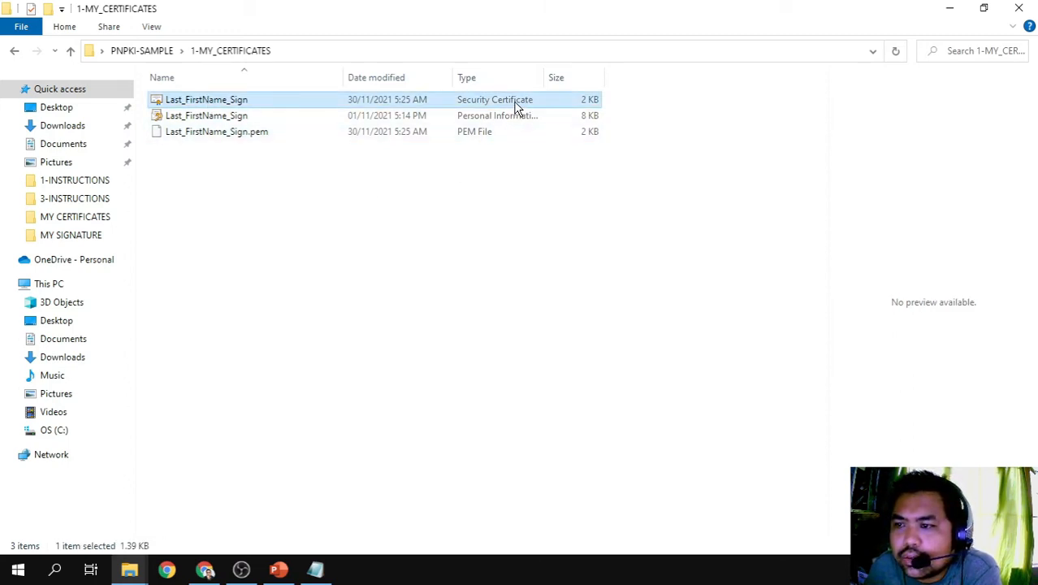
pyautogui.moveTo(542, 78); pyautogui.dragTo(640, 86)
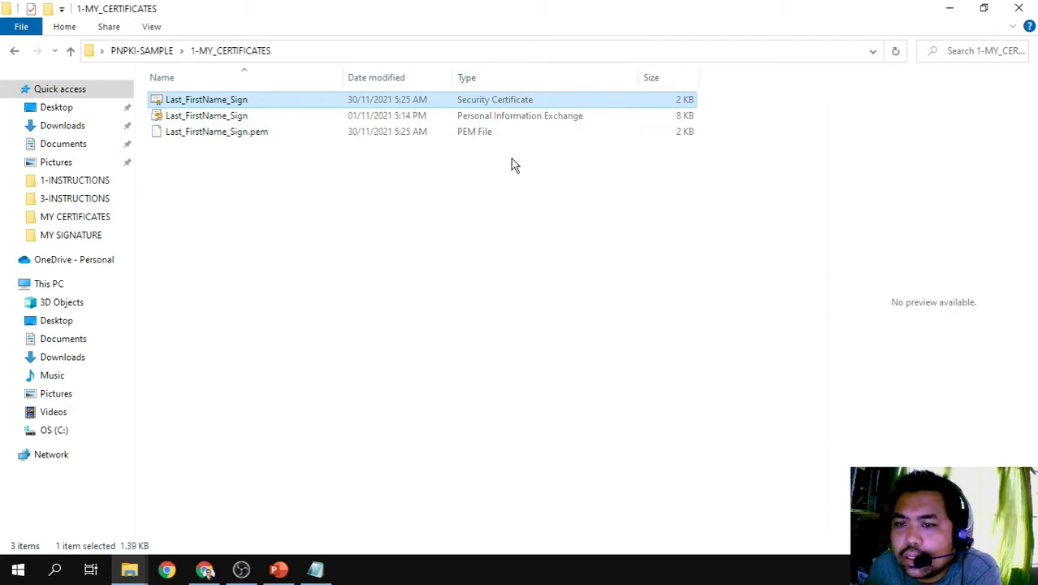
pyautogui.click(362, 120)
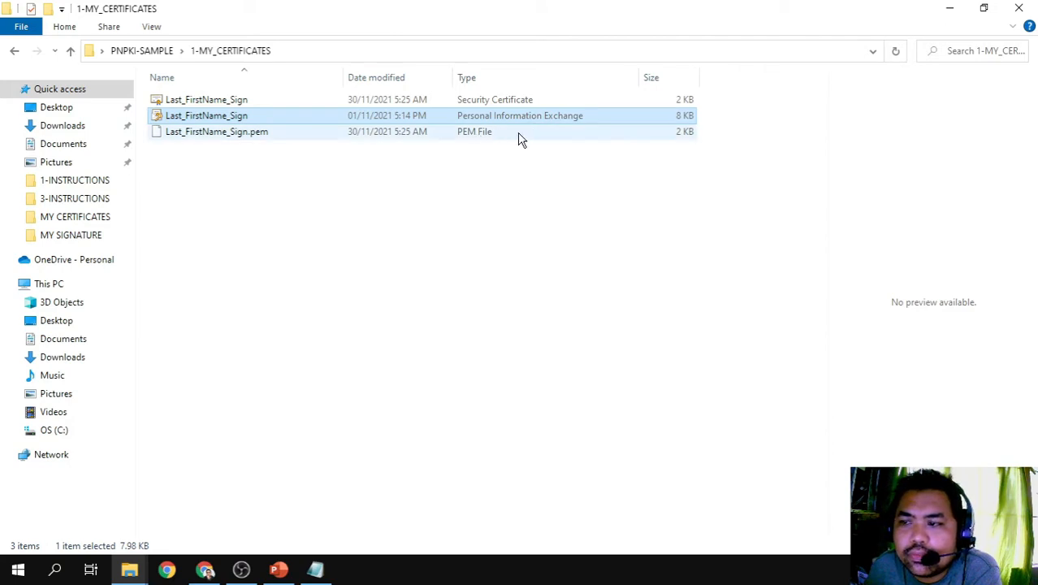
pyautogui.rightClick(466, 204)
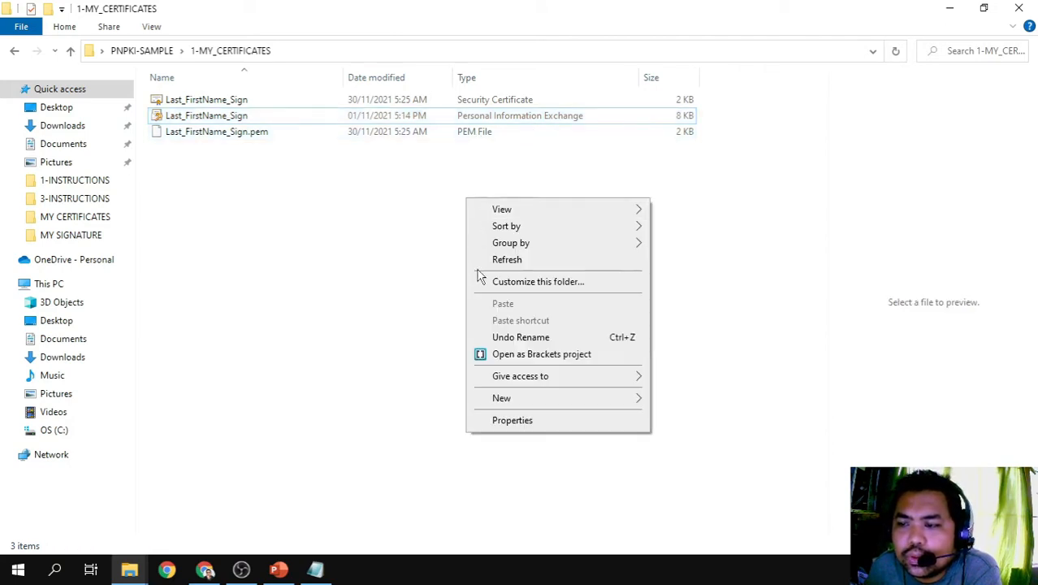
pyautogui.click(478, 258)
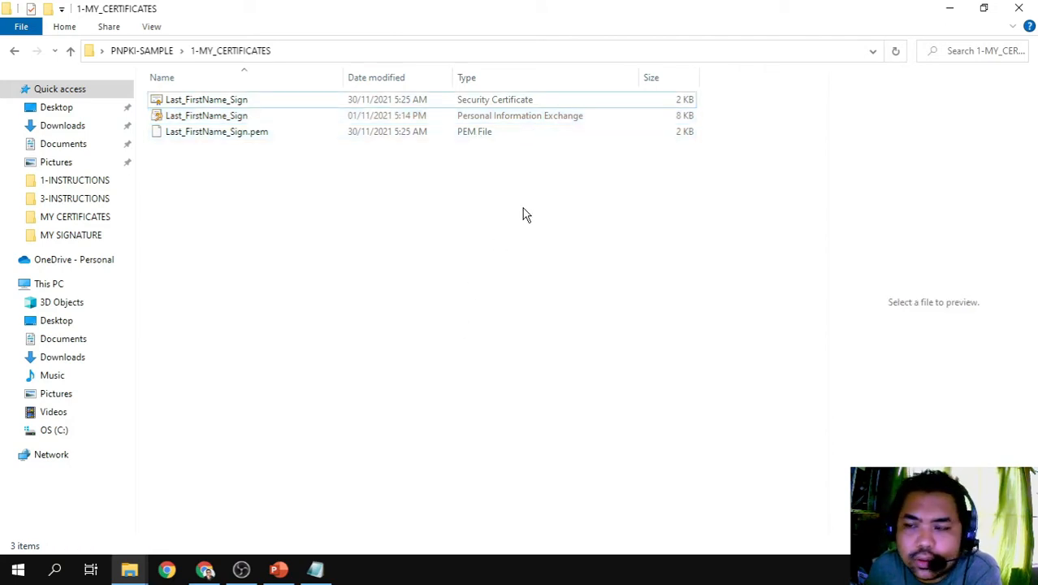
pyautogui.moveTo(511, 206); pyautogui.dragTo(301, 95)
pyautogui.click(153, 160)
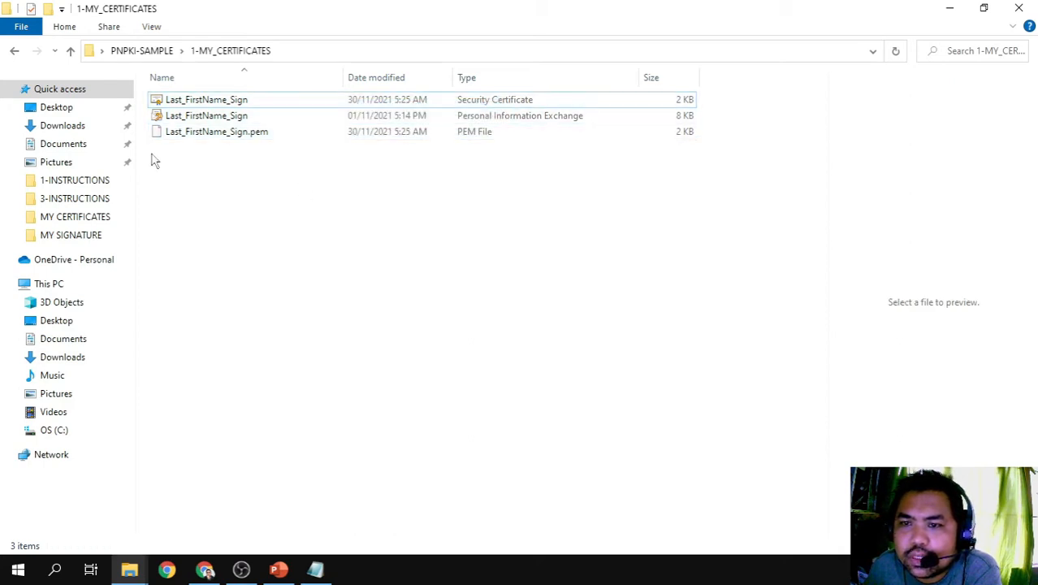
# Go back to the PNPKI-SAMPLE folder and reopen its 1-MY_CERTIFICATES subfolder.
pyautogui.click(14, 51)
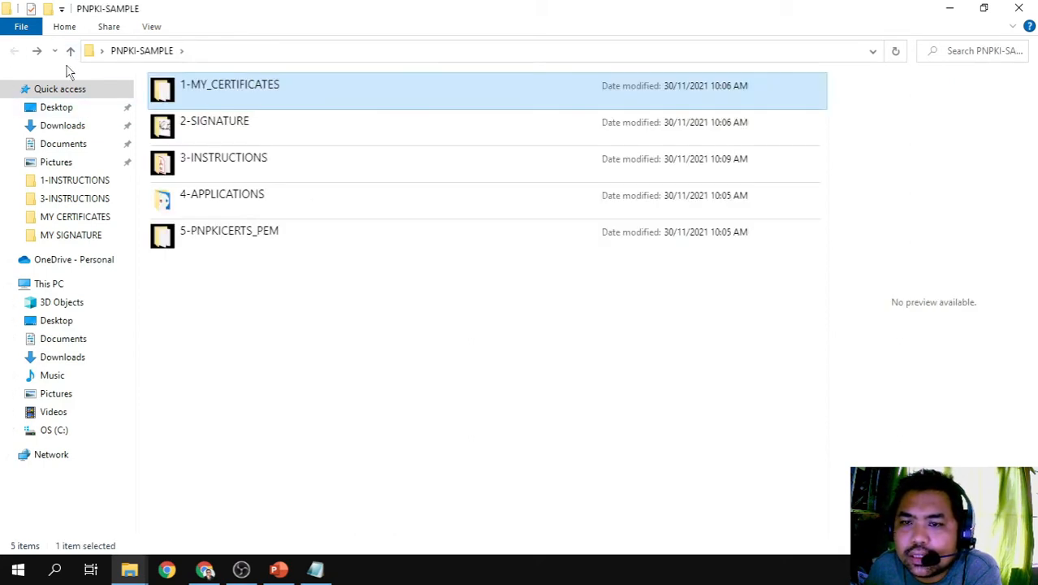
pyautogui.doubleClick(227, 95)
pyautogui.click(16, 51)
pyautogui.doubleClick(225, 95)
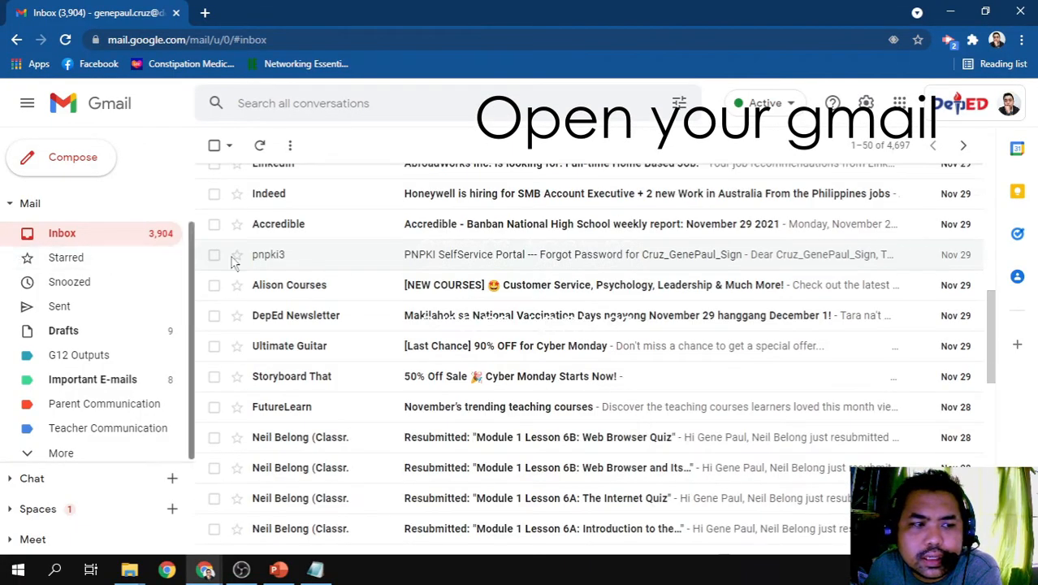
# Search the mailbox for "pnpki" and look through the matching e-mails.
pyautogui.scroll(10, 336, 355)
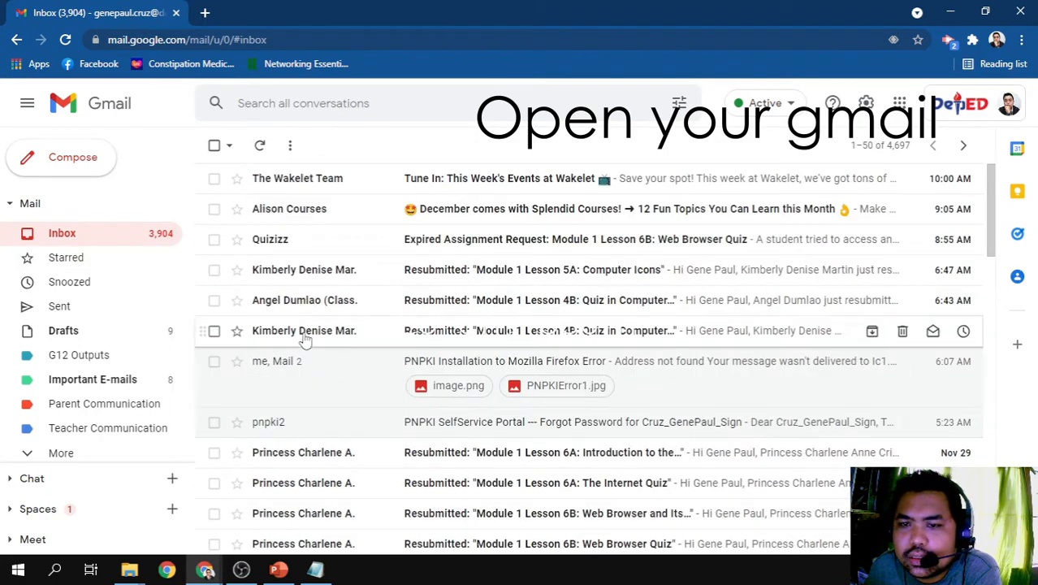
pyautogui.click(299, 104)
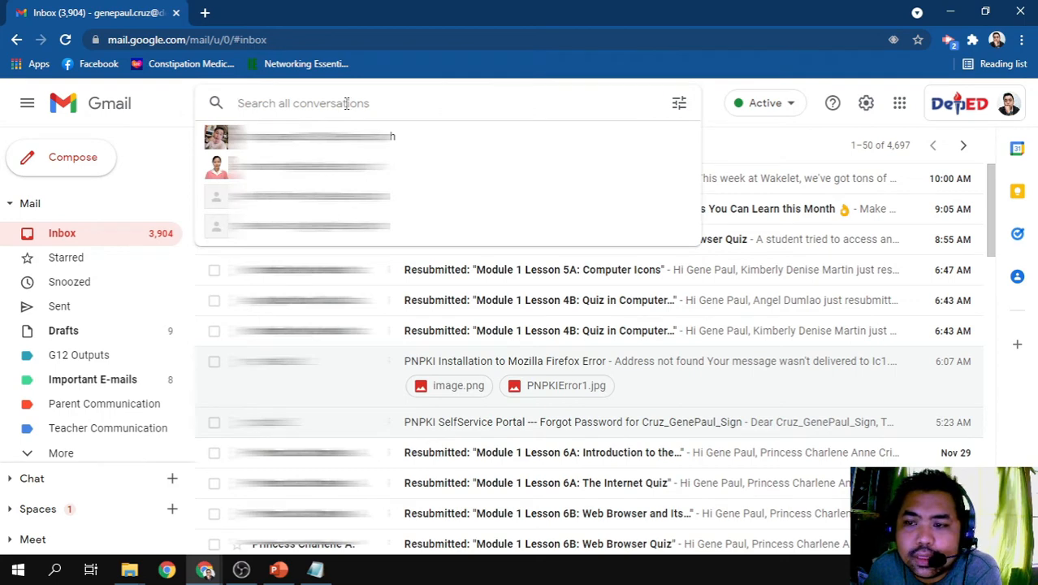
pyautogui.write('pnpki')
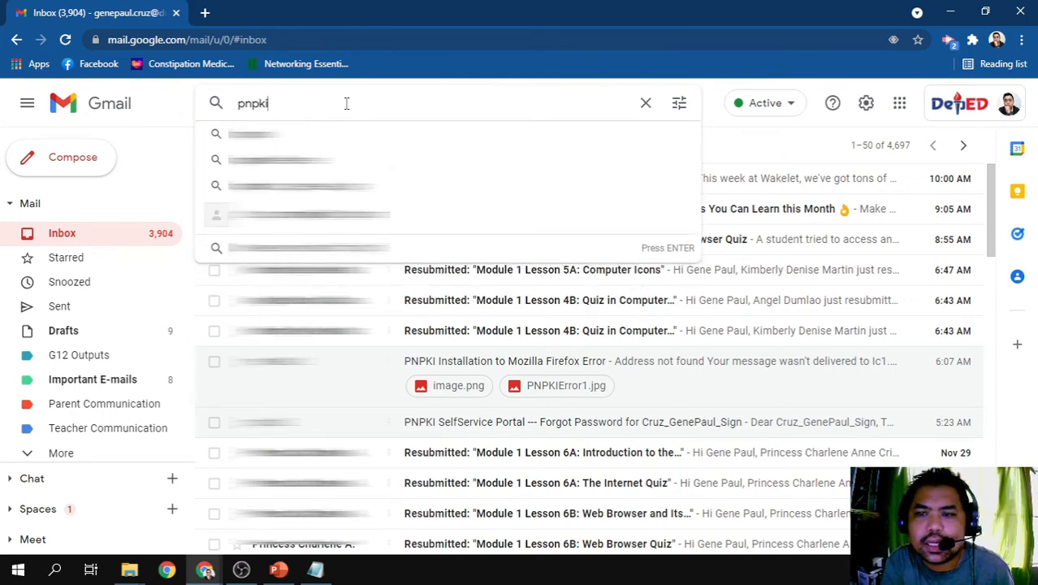
pyautogui.press('Return')
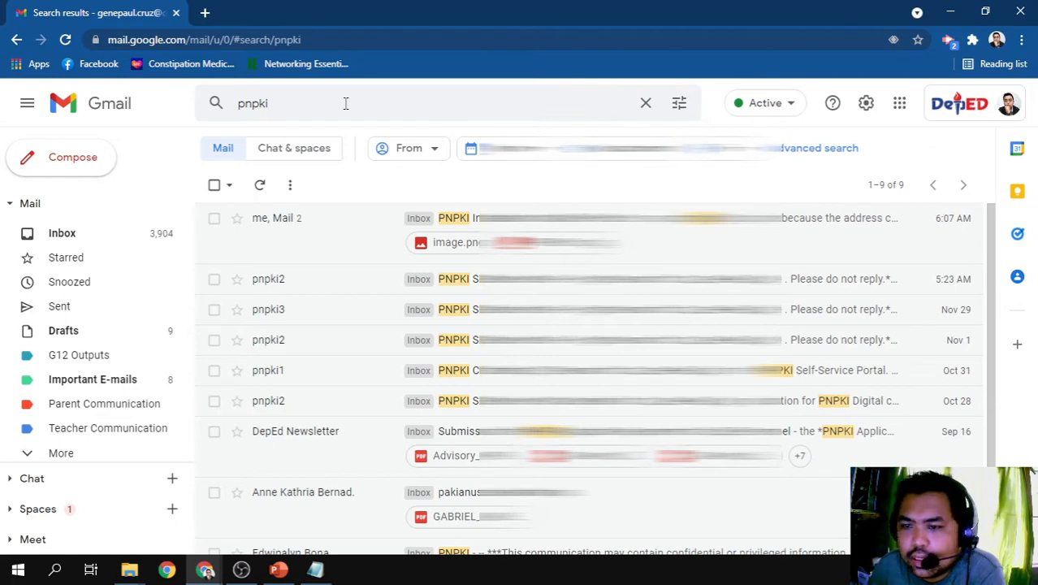
pyautogui.scroll(-2, 326, 367)
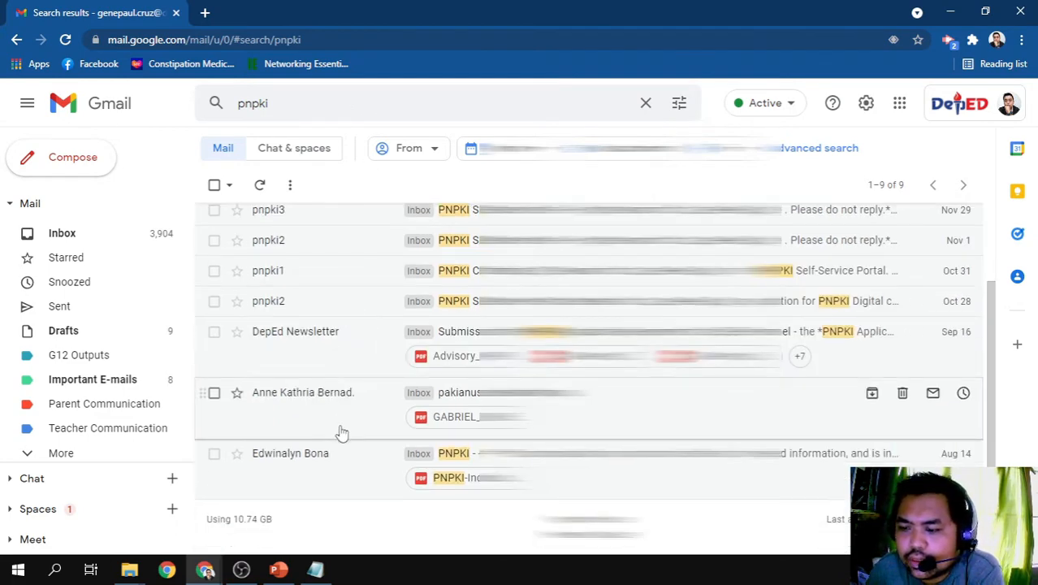
pyautogui.scroll(2, 341, 433)
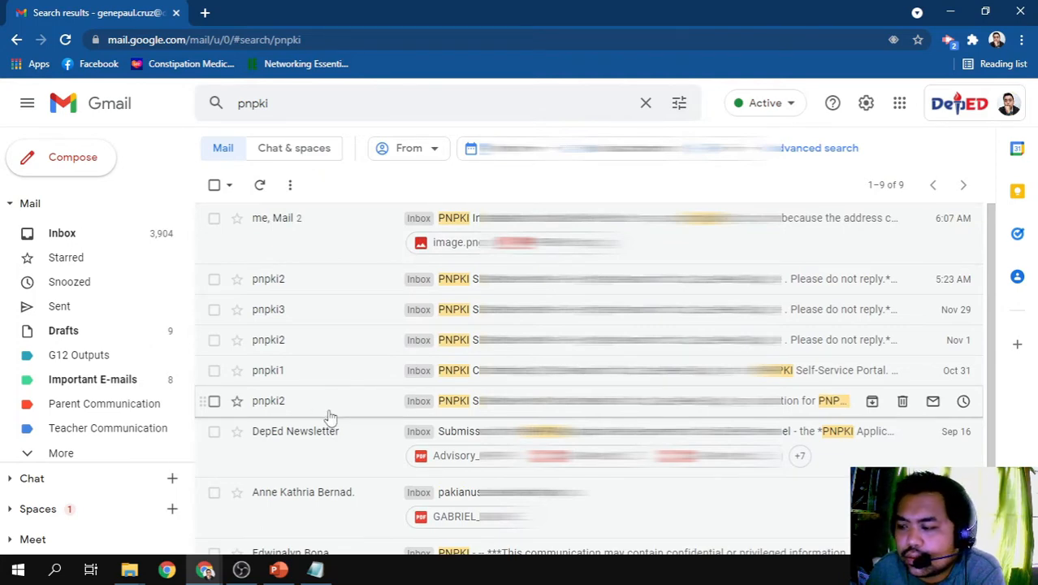
# Open the Oct 28 e-mail from pnpki2 and read its subject and enrollment instructions.
pyautogui.click(323, 403)
pyautogui.scroll(-2, 593, 350)
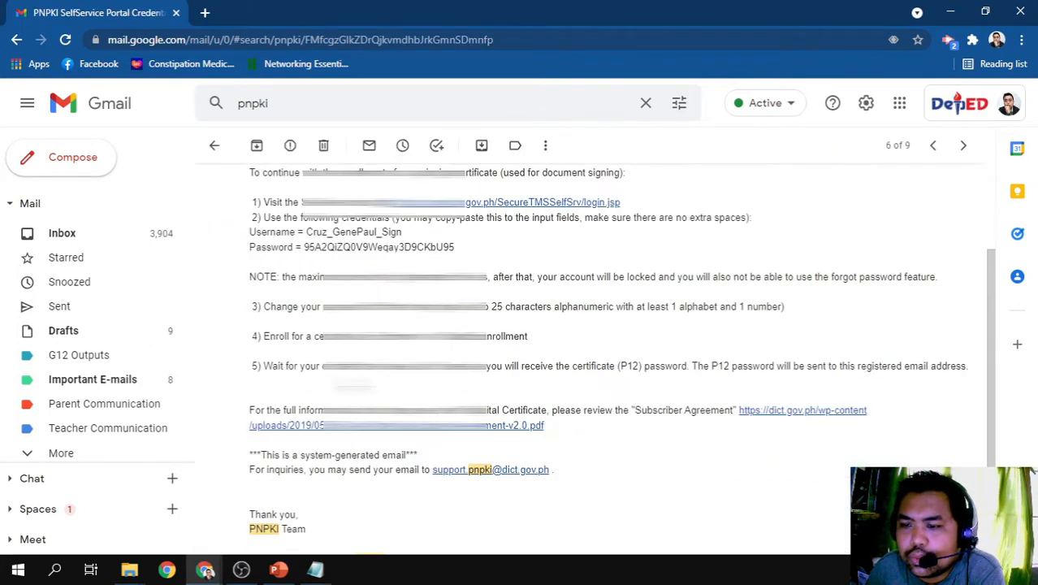
pyautogui.scroll(2, 593, 349)
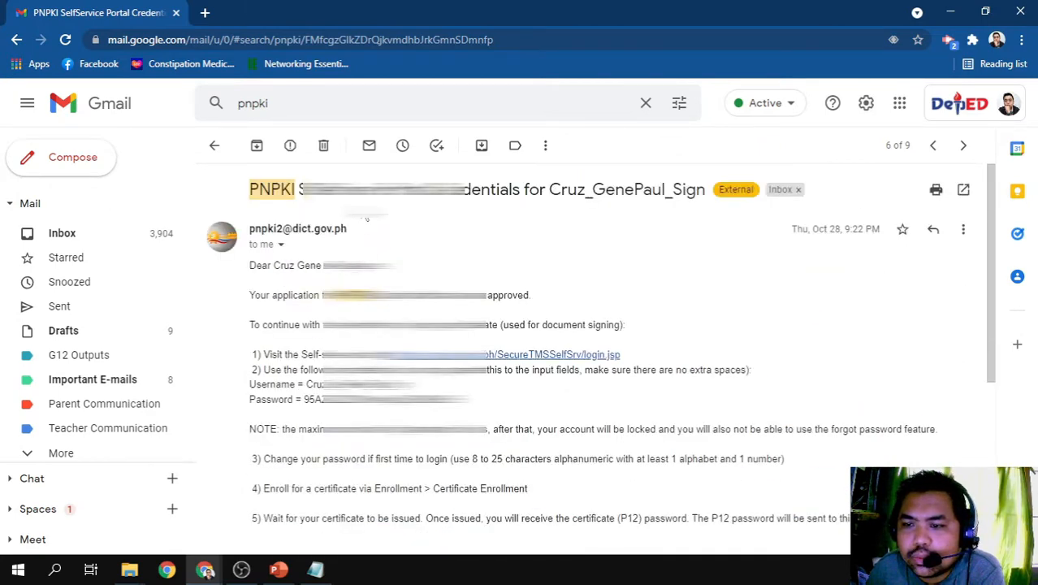
pyautogui.moveTo(249, 199); pyautogui.dragTo(696, 189)
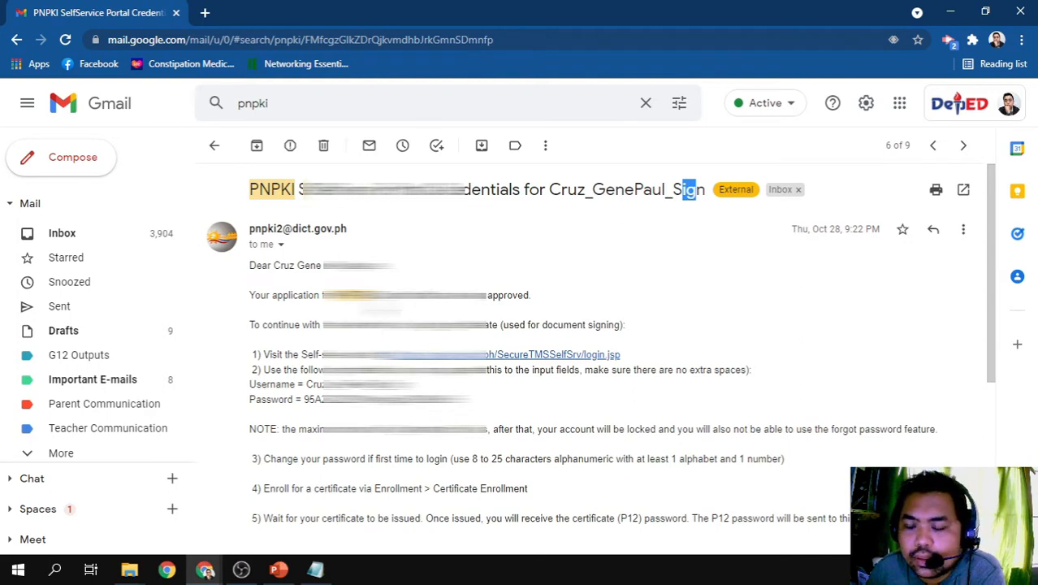
pyautogui.click(382, 312)
pyautogui.scroll(-1, 593, 349)
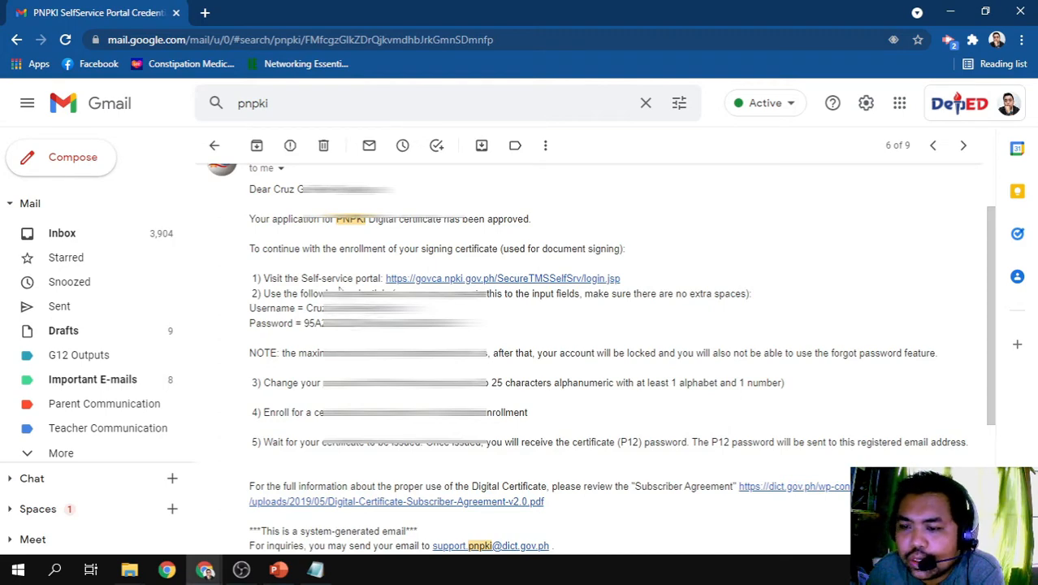
pyautogui.scroll(1, 338, 282)
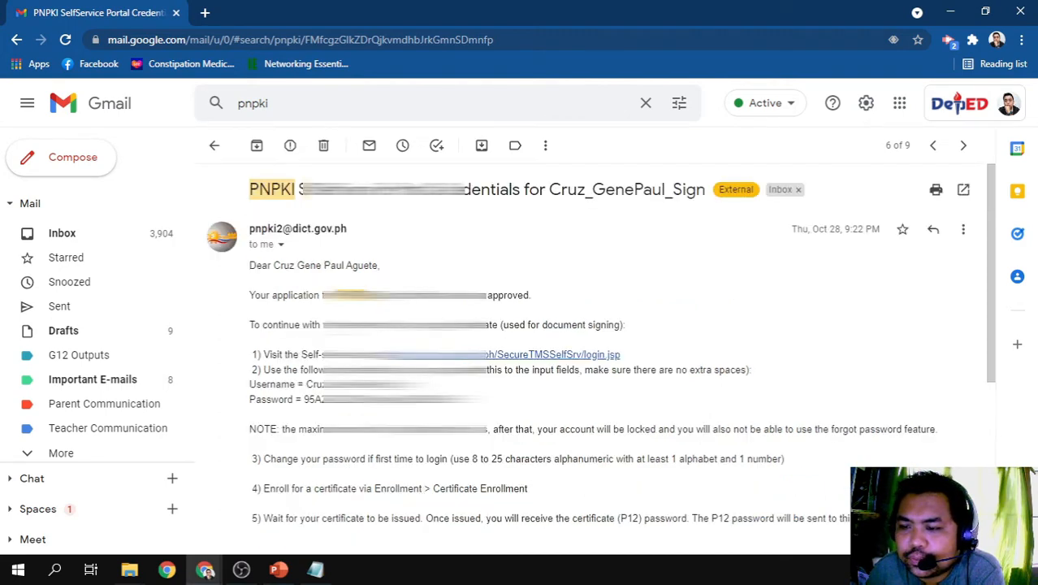
pyautogui.scroll(-1, 593, 349)
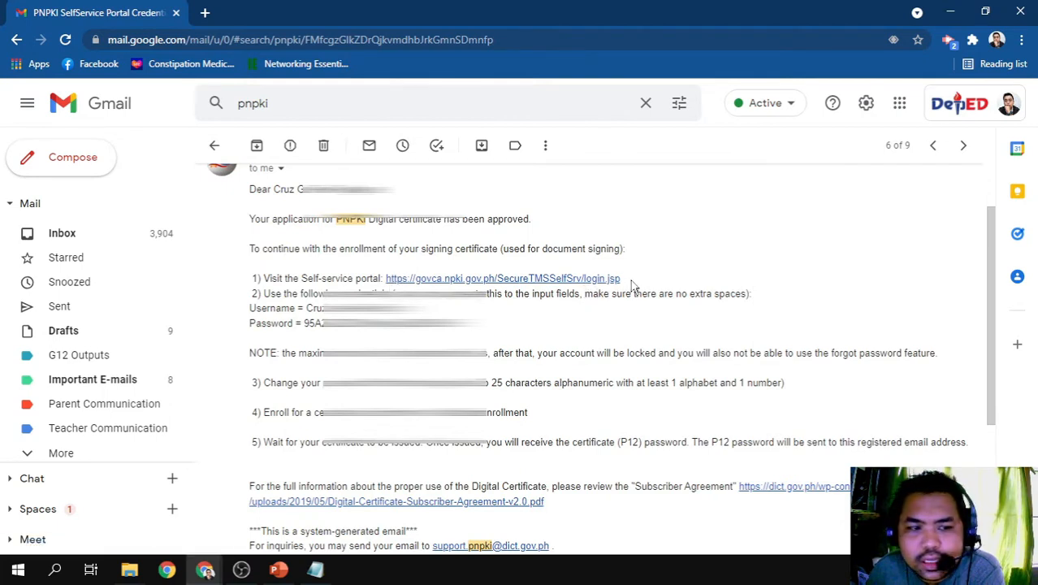
# Copy the Self-service portal address from instruction 1 of the credentials e-mail.
pyautogui.moveTo(633, 283); pyautogui.dragTo(382, 281)
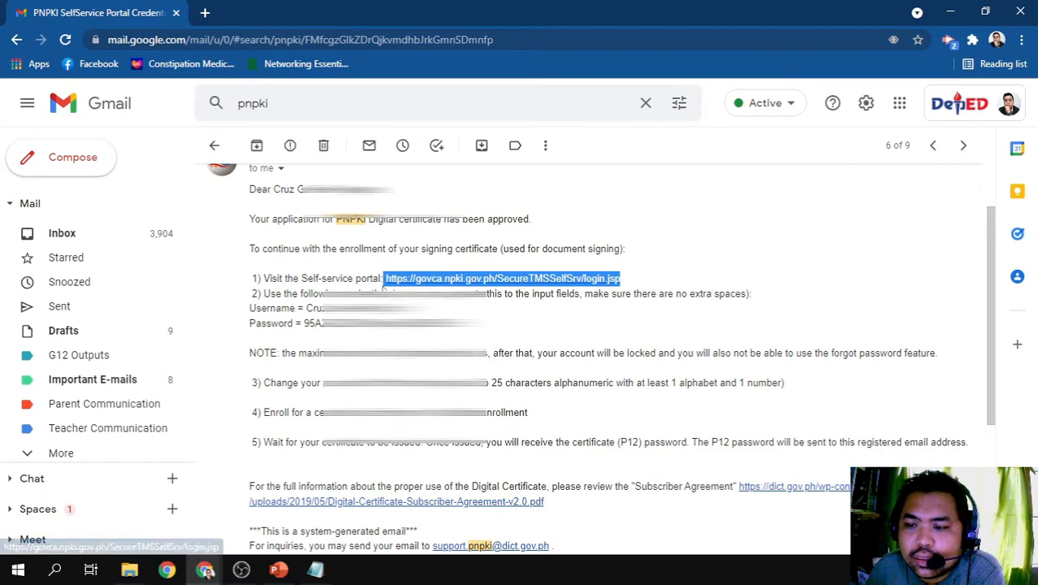
pyautogui.click(399, 290)
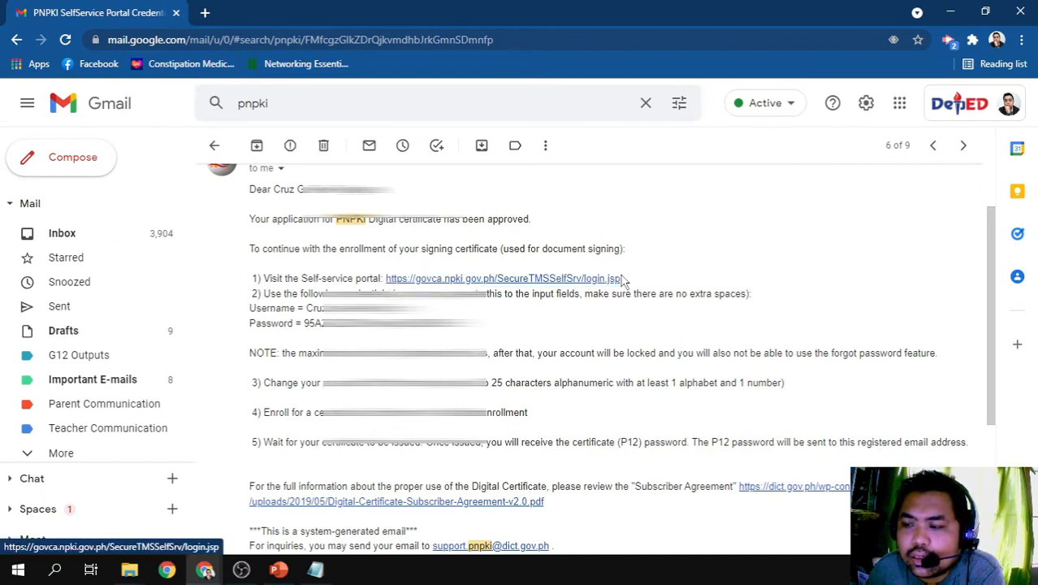
pyautogui.moveTo(623, 281); pyautogui.dragTo(386, 279)
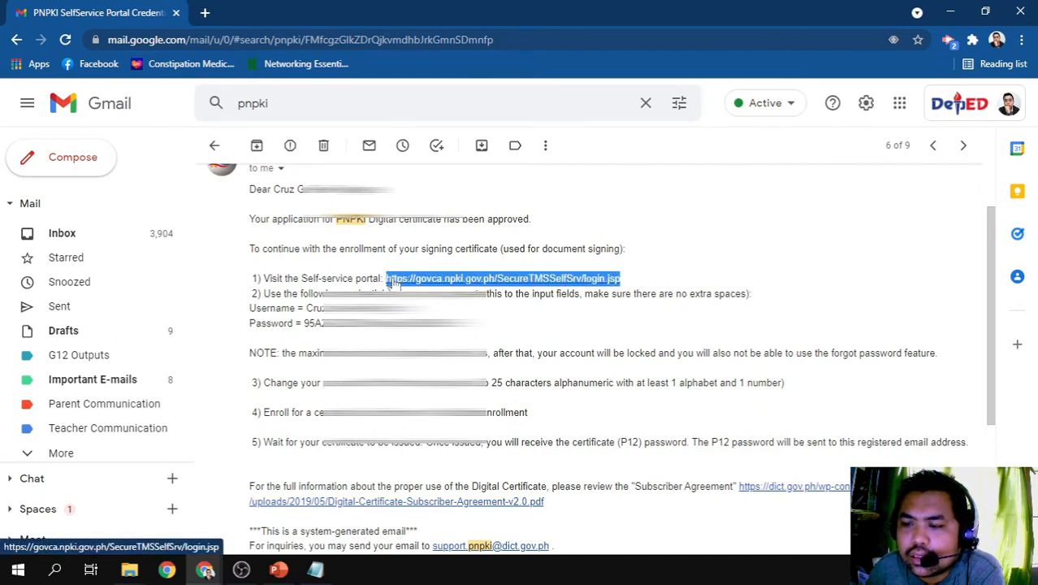
pyautogui.rightClick(394, 281)
pyautogui.click(455, 394)
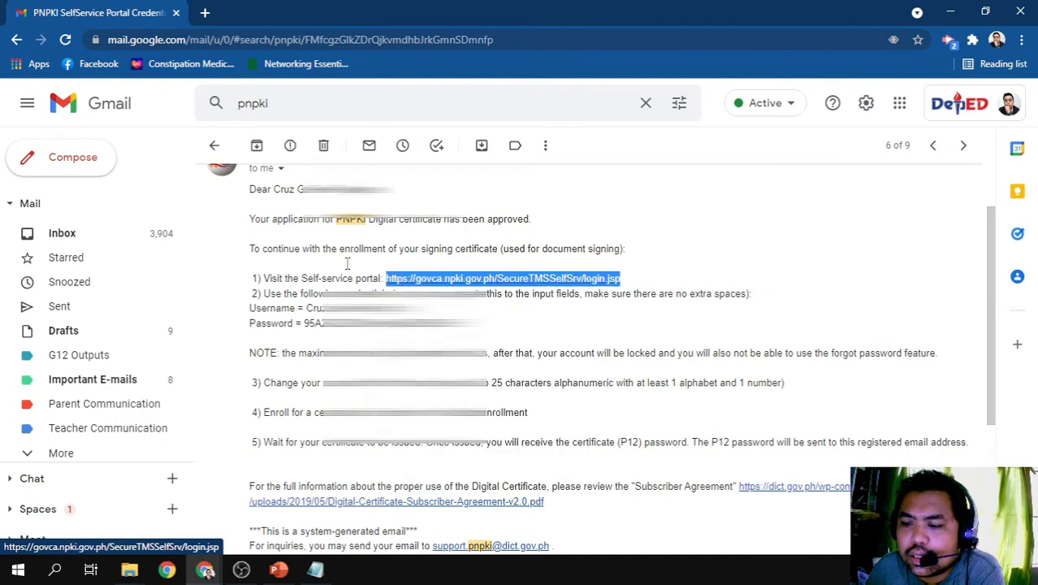
# Open the copied address govca.npki.gov.ph/SecureTMSSelfSrv/login.jsp in a new browser tab.
pyautogui.click(204, 12)
pyautogui.click(234, 39)
pyautogui.rightClick(234, 36)
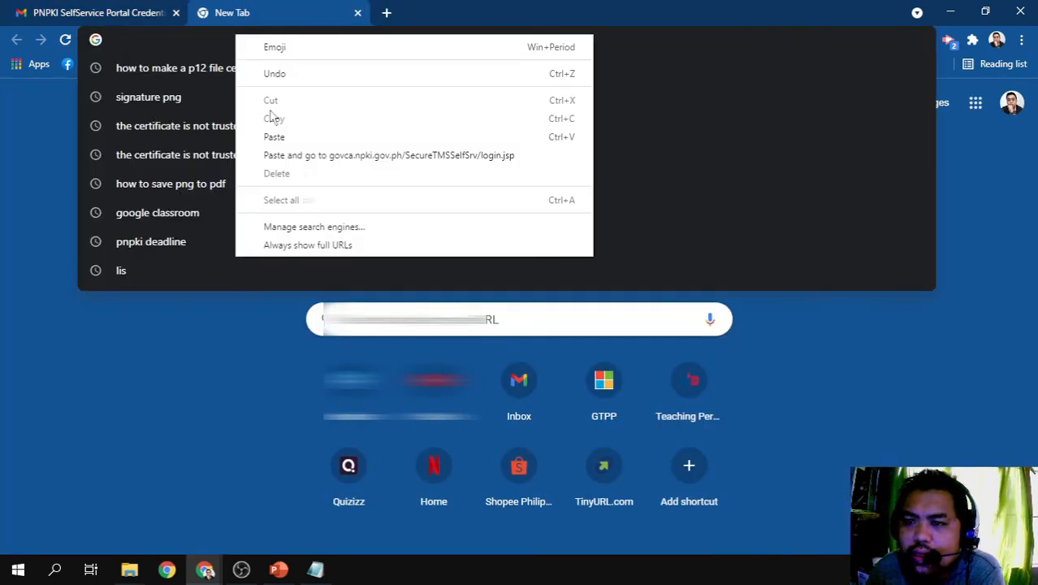
pyautogui.click(278, 138)
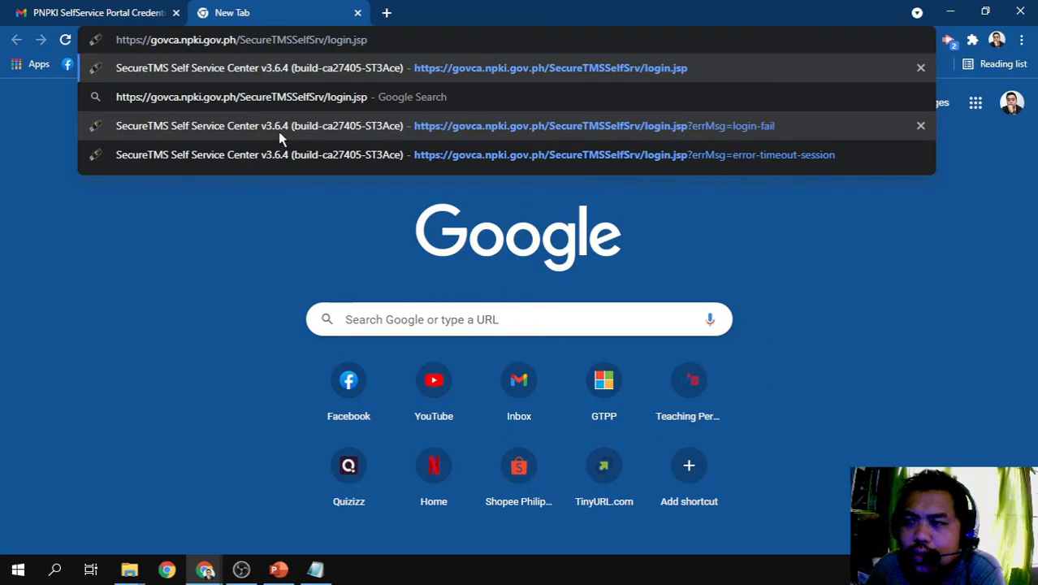
pyautogui.press('Return')
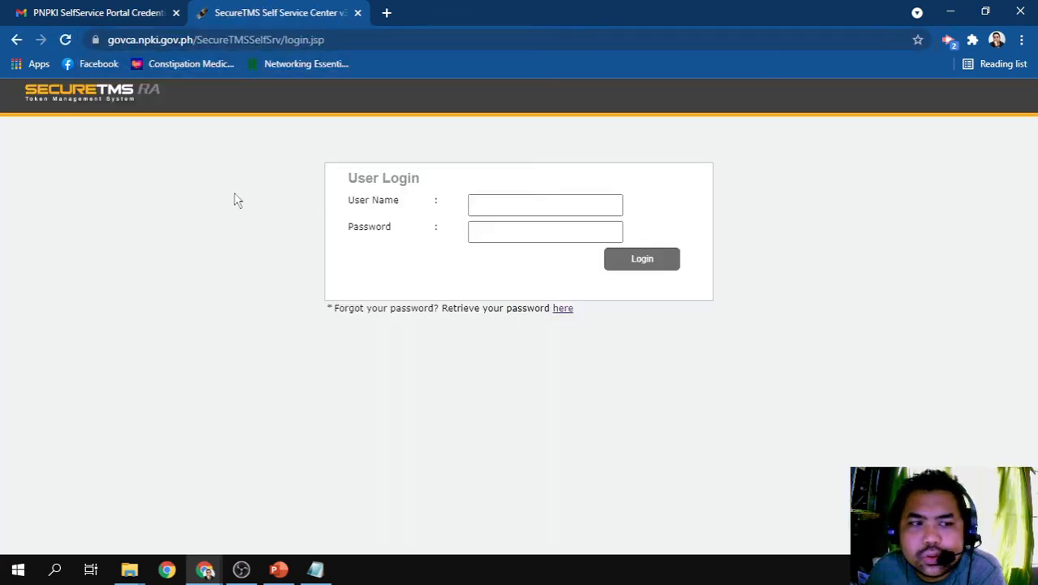
pyautogui.click(145, 15)
pyautogui.click(252, 14)
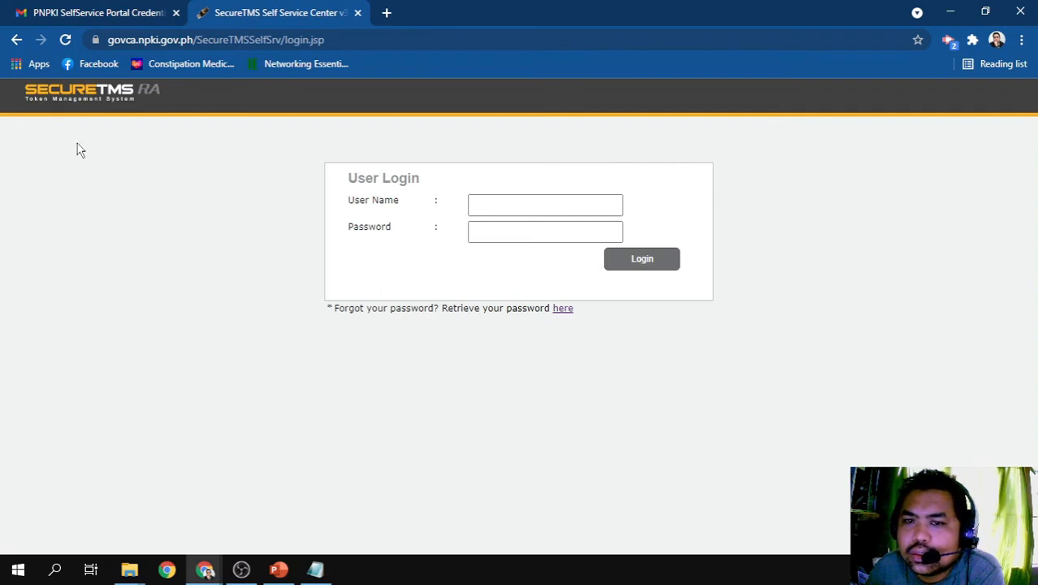
# Return to the PNPKI credentials e-mail and copy the account username without extra spaces.
pyautogui.click(497, 203)
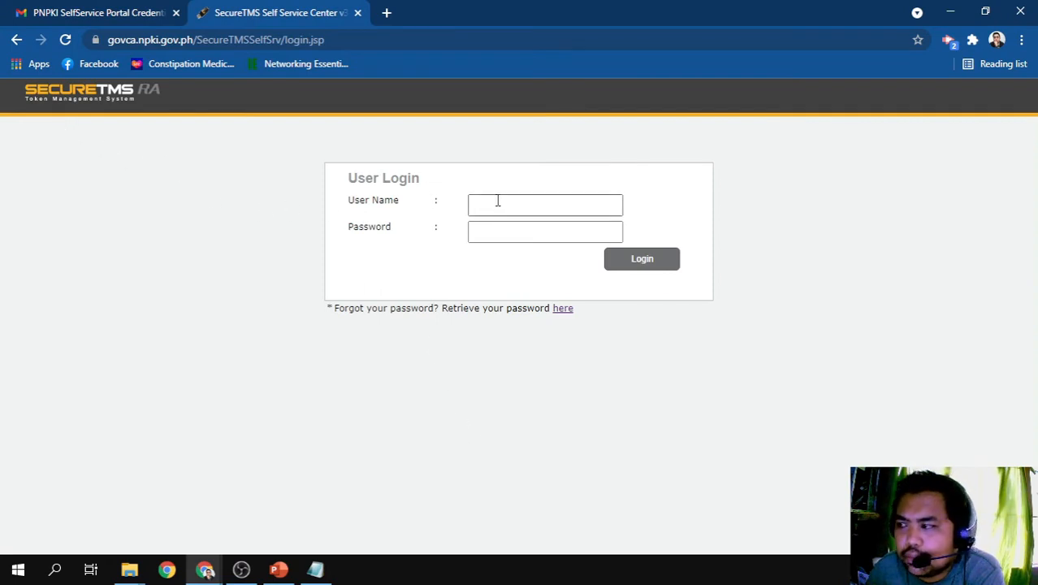
pyautogui.click(127, 10)
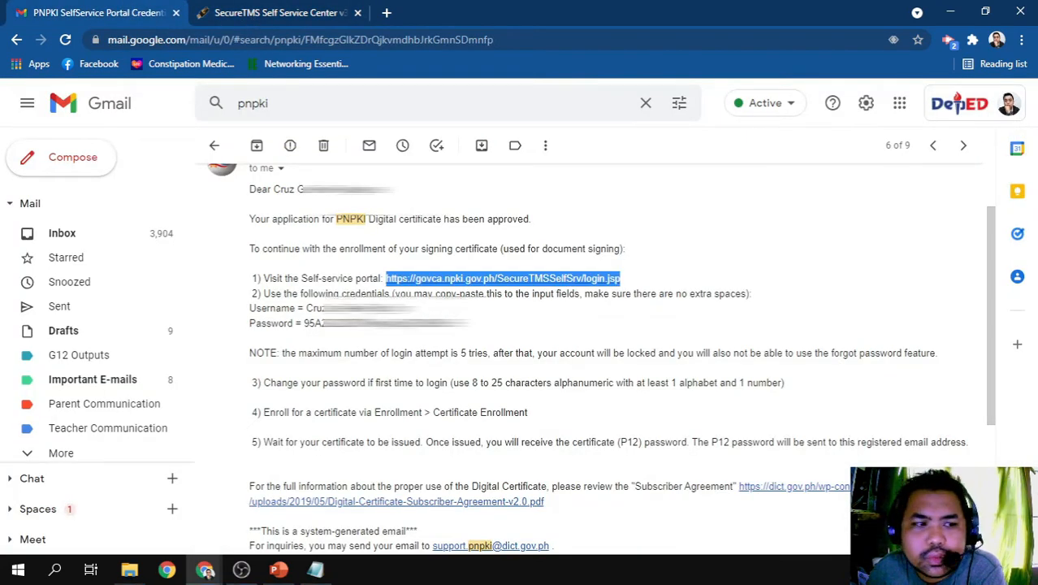
pyautogui.scroll(-1, 593, 349)
pyautogui.scroll(1, 593, 350)
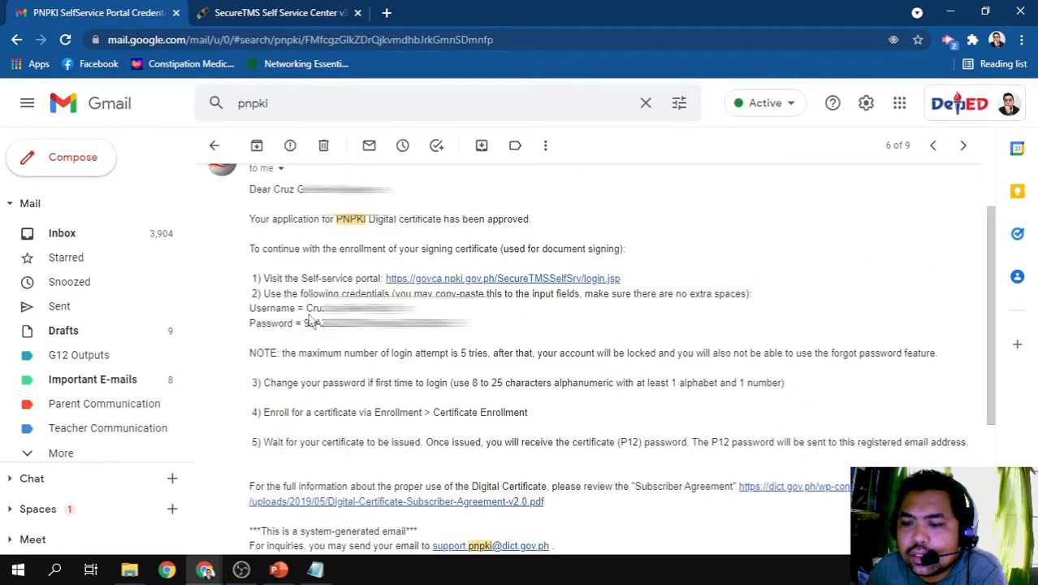
pyautogui.scroll(1, 331, 366)
pyautogui.scroll(-1, 329, 363)
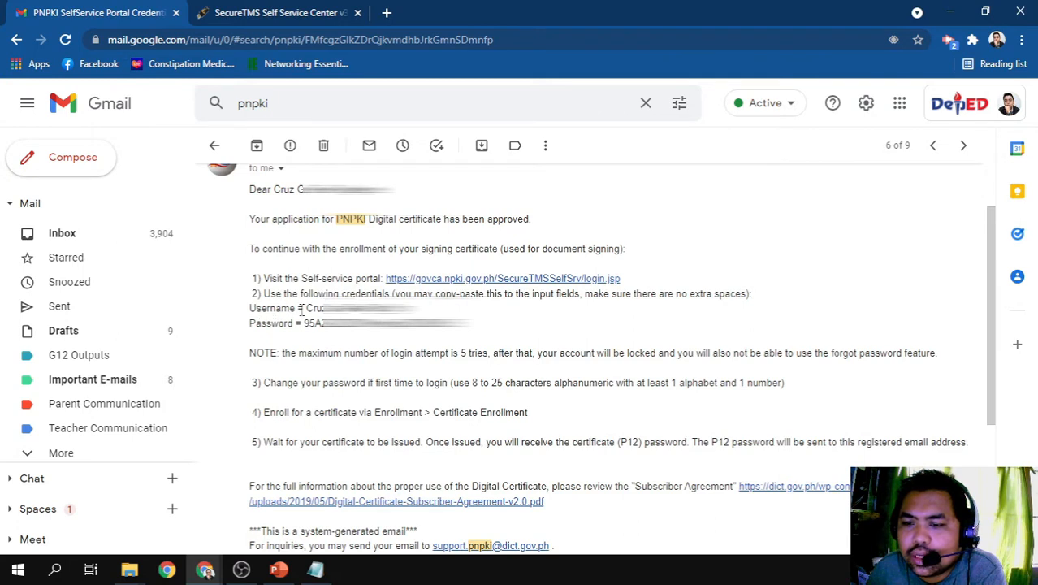
pyautogui.moveTo(294, 308); pyautogui.dragTo(250, 335)
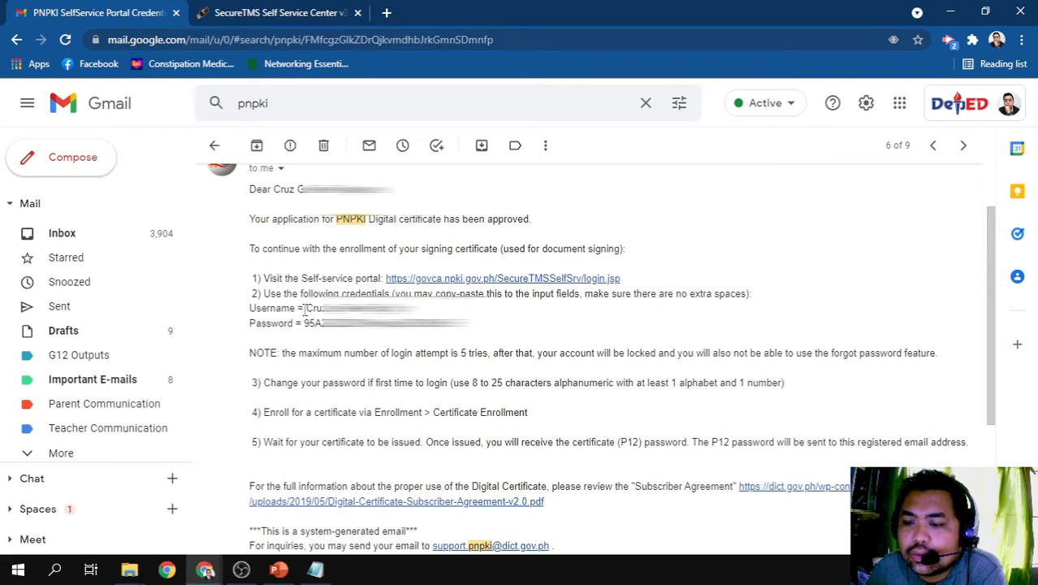
pyautogui.moveTo(306, 308); pyautogui.dragTo(419, 312)
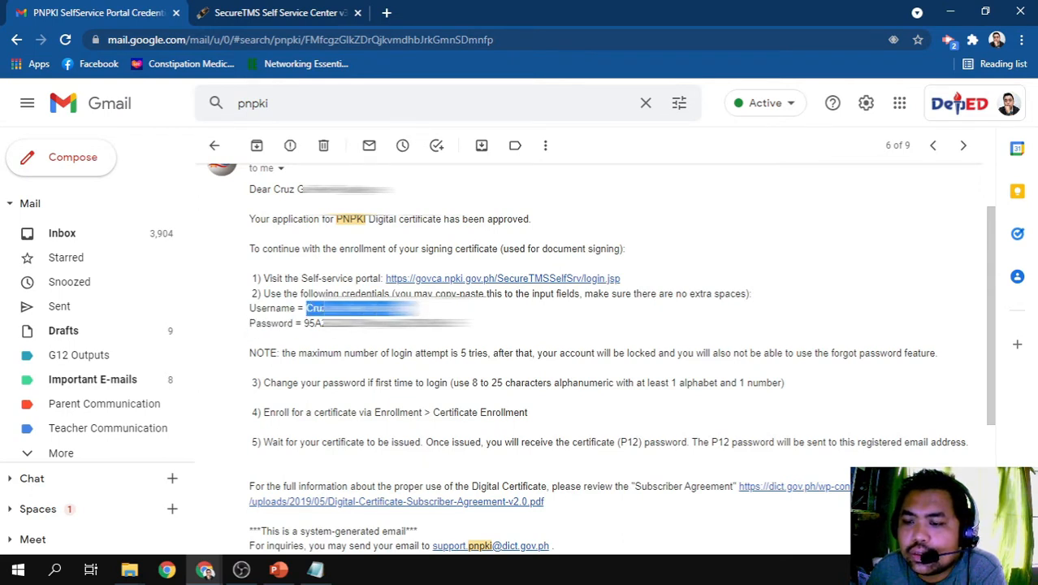
pyautogui.rightClick(382, 309)
pyautogui.click(422, 319)
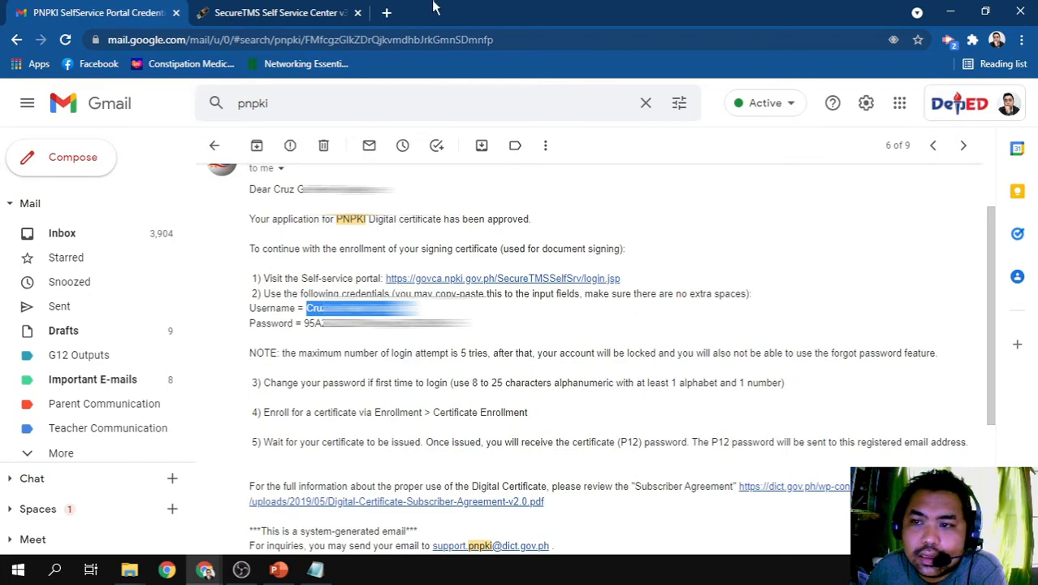
# Paste the copied username into the User Name field of the SecureTMS login form.
pyautogui.click(318, 11)
pyautogui.rightClick(507, 210)
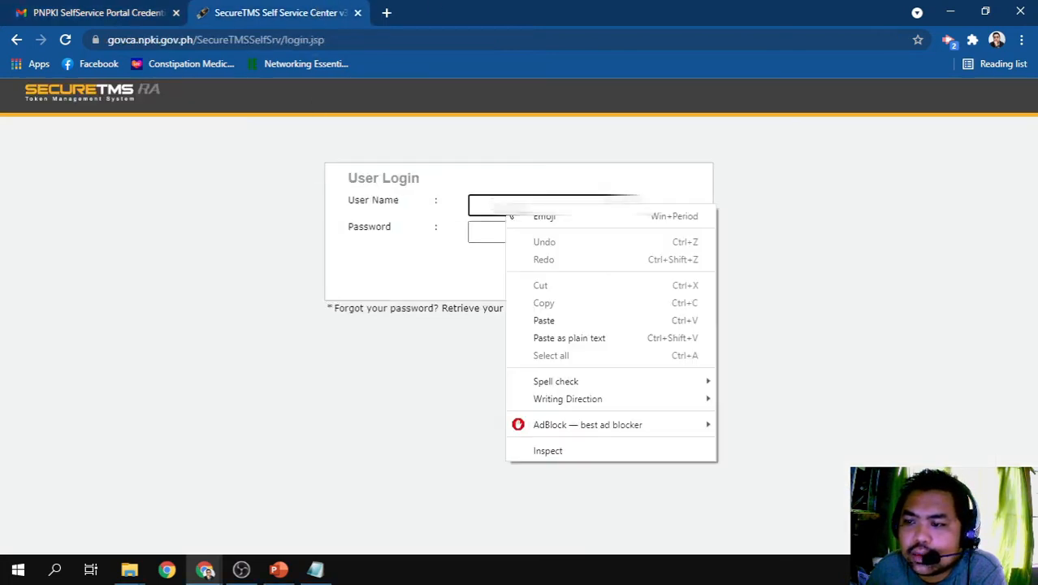
pyautogui.click(540, 320)
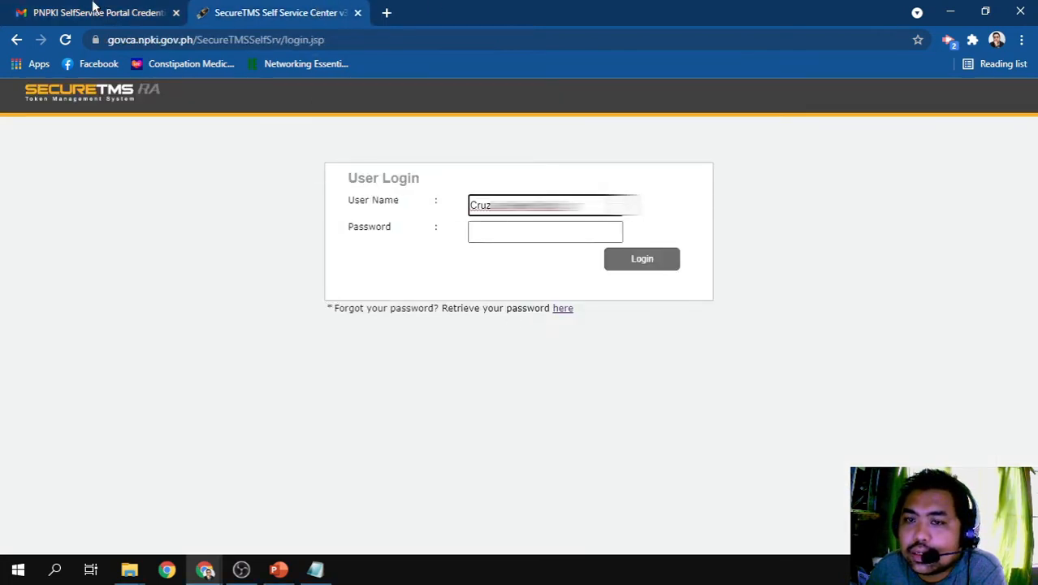
# Copy the account password from the credentials e-mail and paste it into the Password field of the SecureTMS login form.
pyautogui.click(94, 10)
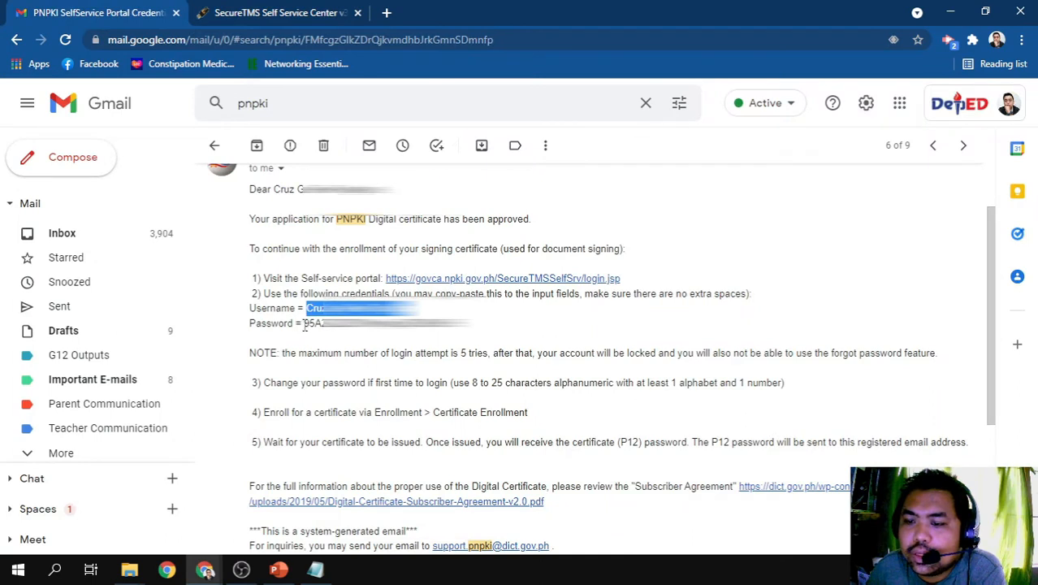
pyautogui.moveTo(305, 324); pyautogui.dragTo(473, 324)
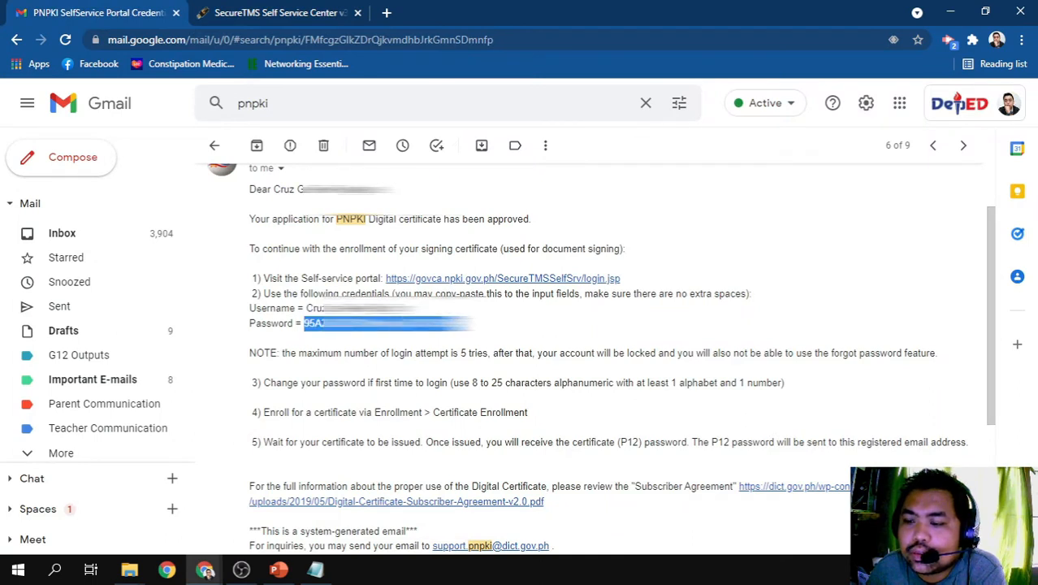
pyautogui.rightClick(469, 325)
pyautogui.click(492, 336)
pyautogui.click(290, 8)
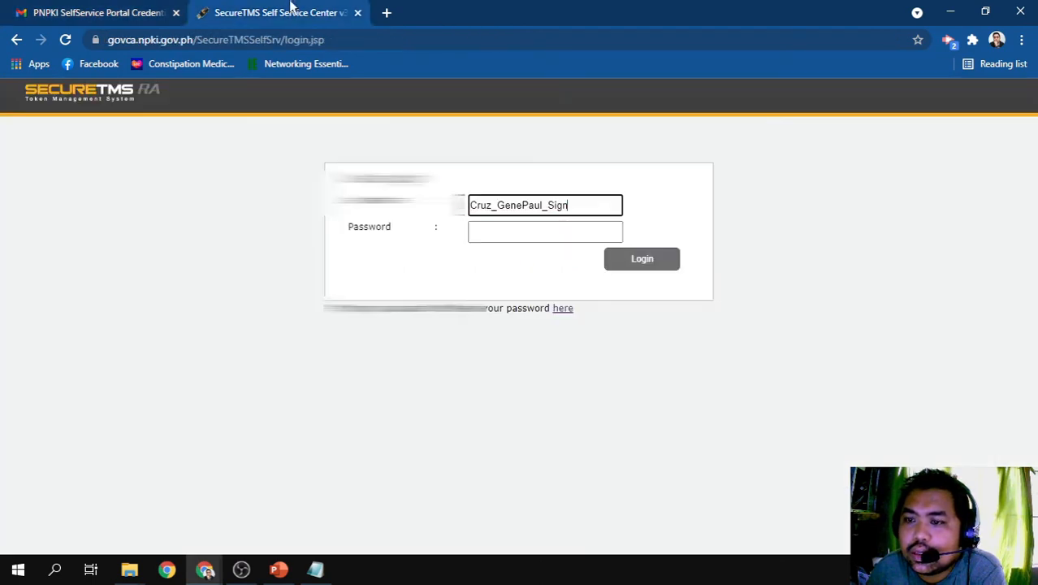
pyautogui.click(473, 231)
pyautogui.rightClick(475, 237)
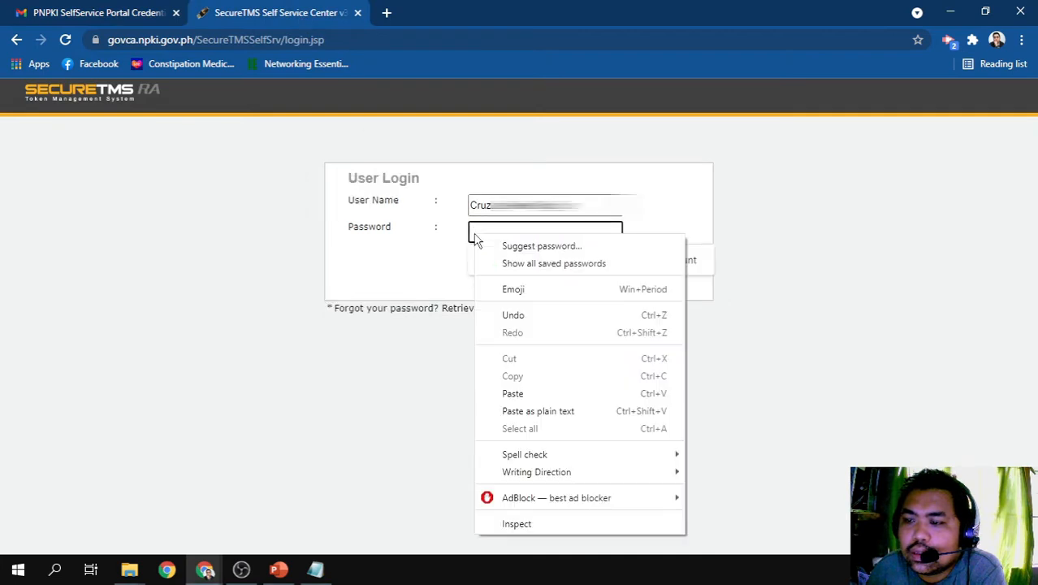
pyautogui.click(524, 394)
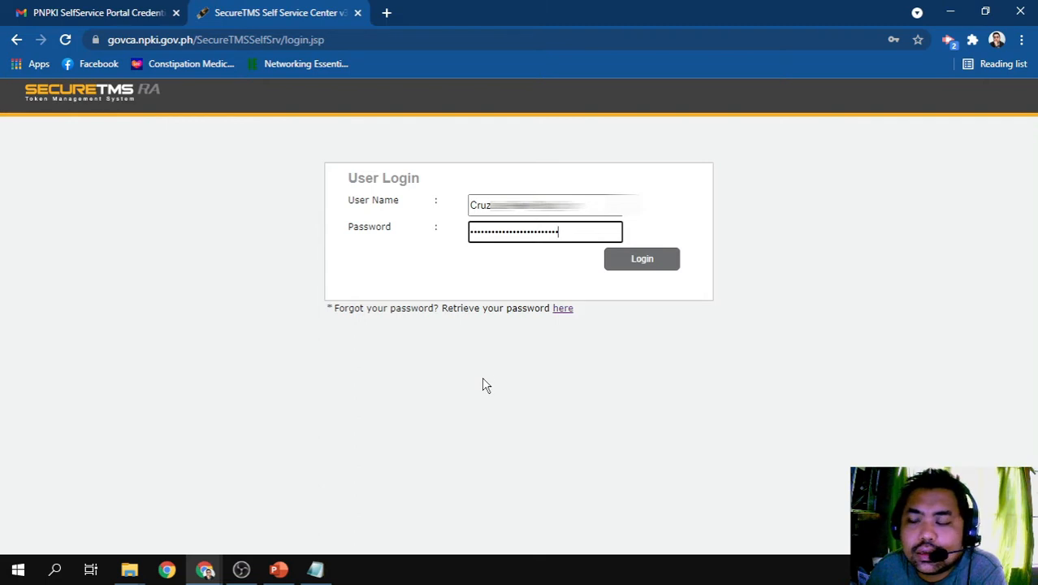
pyautogui.moveTo(575, 230); pyautogui.dragTo(461, 238)
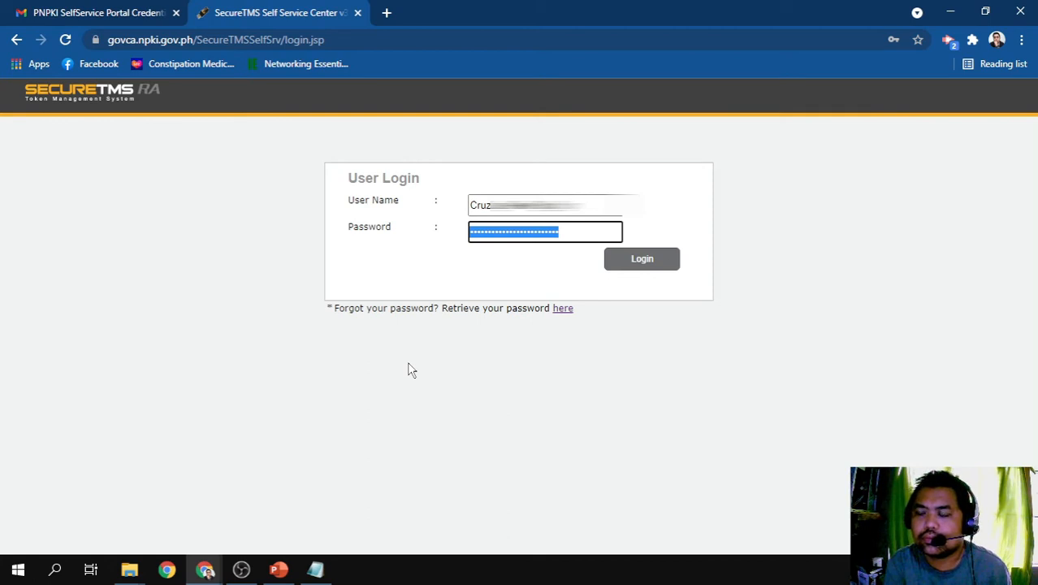
# Replace the Password field's content with the account password and log in to SecureTMS.
pyautogui.press('BackSpace')
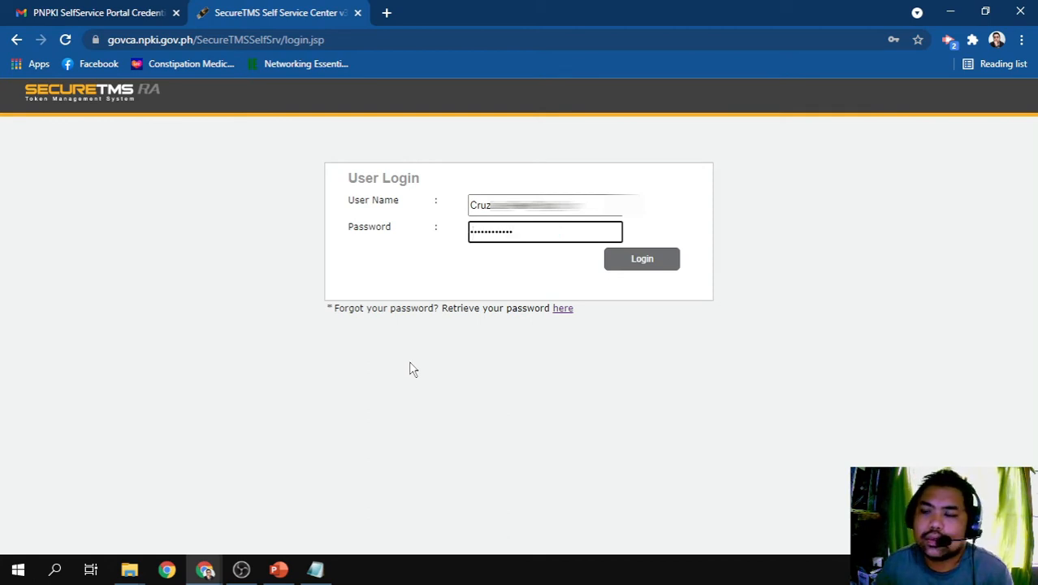
pyautogui.click(634, 268)
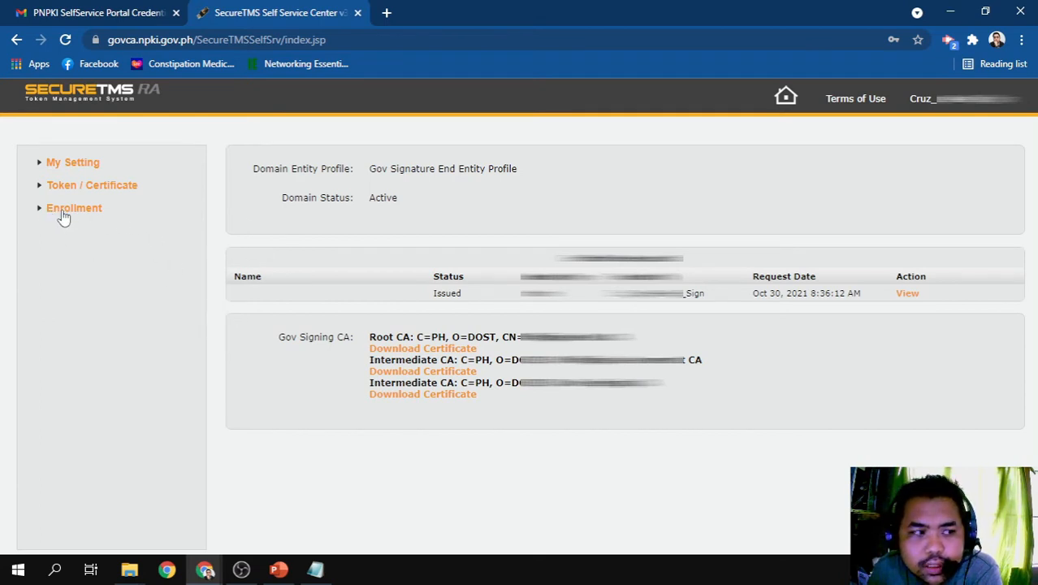
# Open the Certificate Enrollment form from the Enrollment section.
pyautogui.click(38, 212)
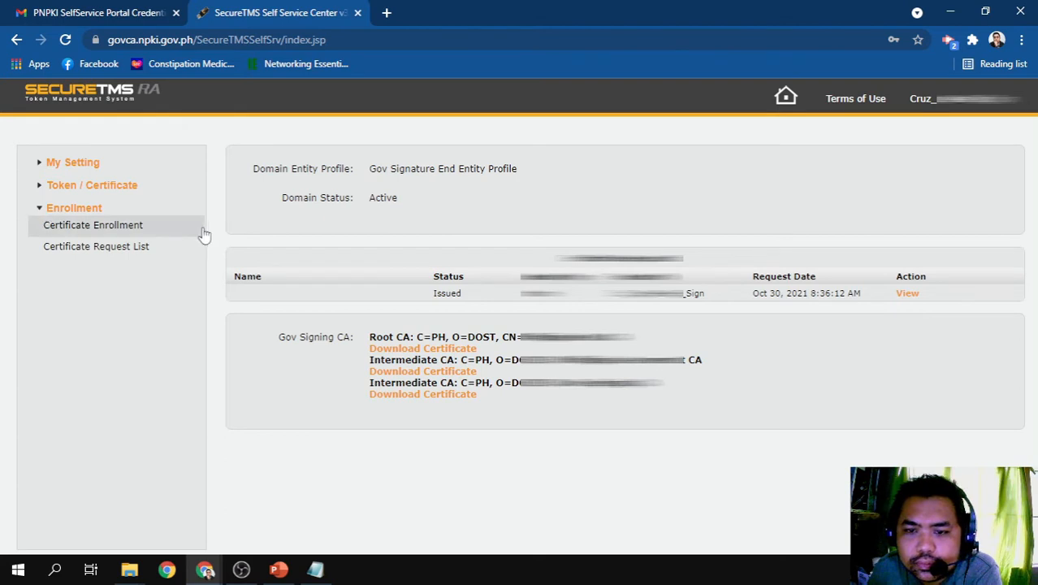
pyautogui.click(100, 227)
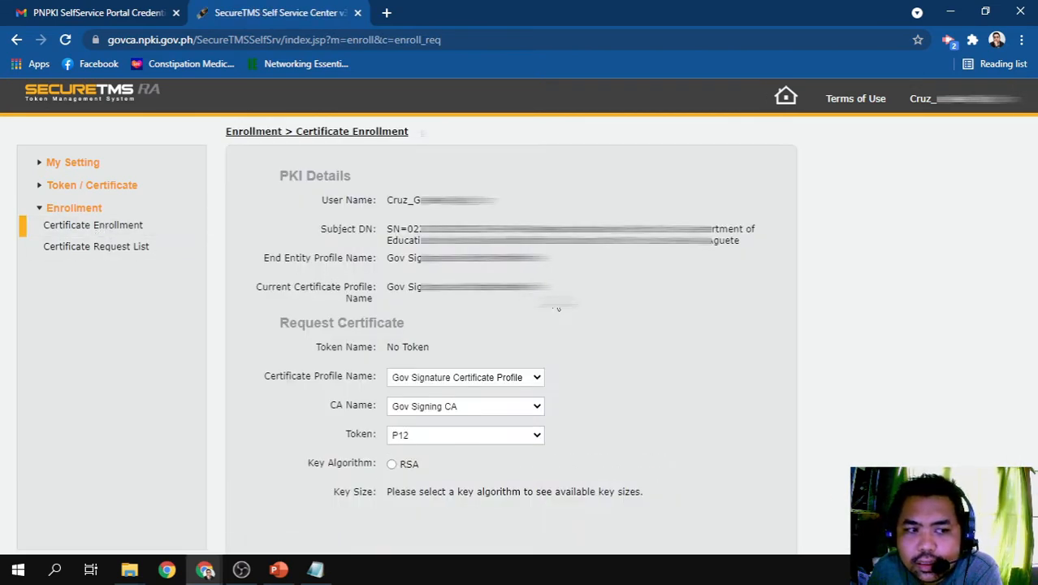
pyautogui.scroll(-1, 558, 308)
pyautogui.scroll(1, 587, 313)
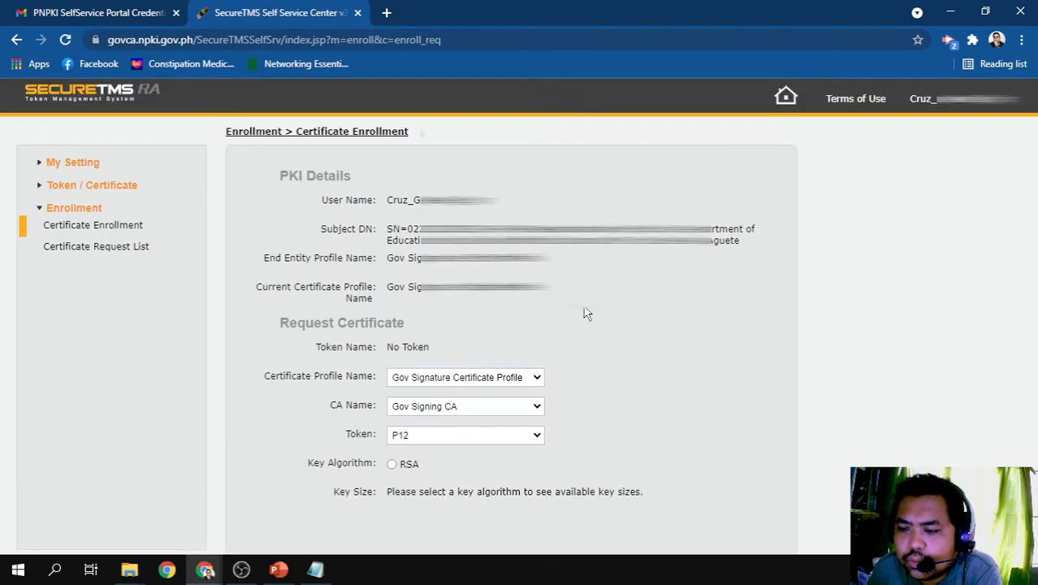
# Set the certificate request's key algorithm to RSA and its key size to 2048.
pyautogui.scroll(-1, 586, 314)
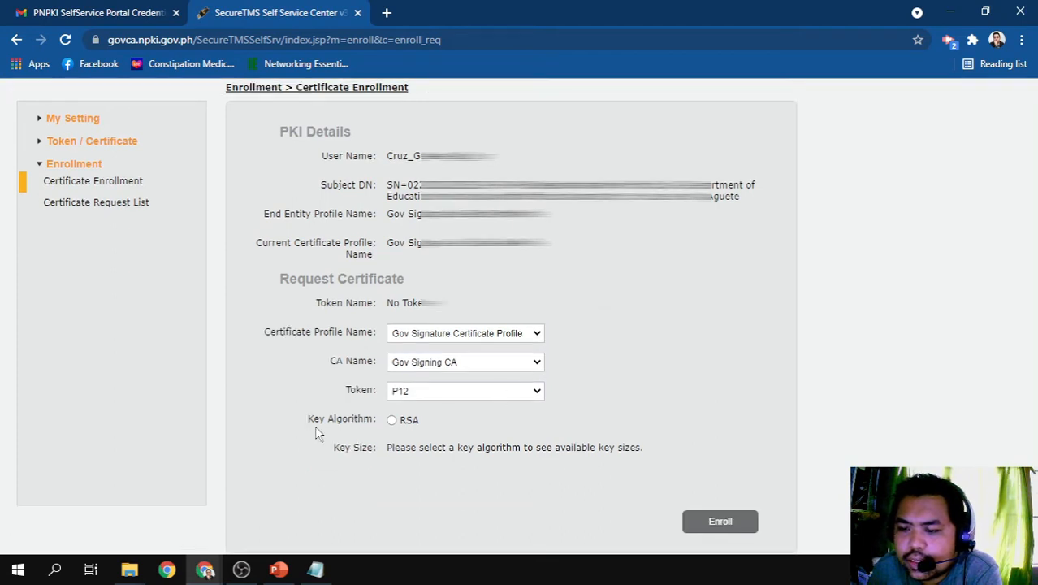
pyautogui.moveTo(290, 418); pyautogui.dragTo(666, 458)
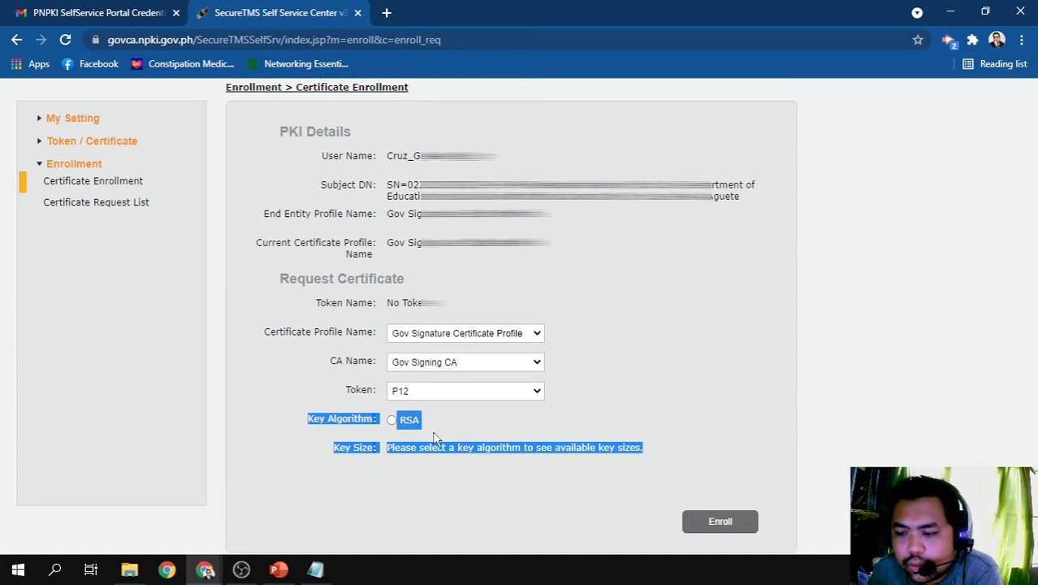
pyautogui.click(392, 420)
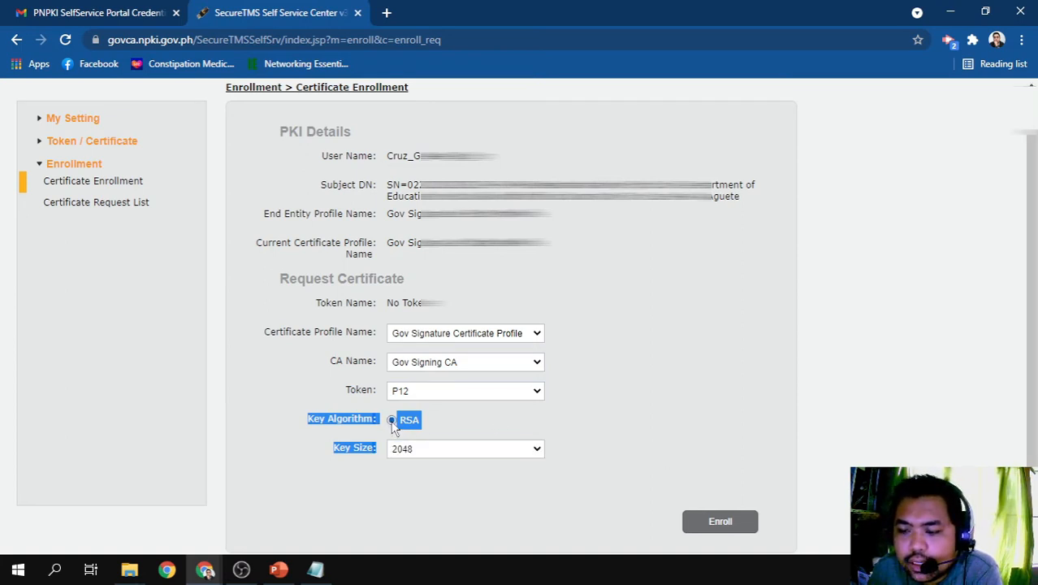
pyautogui.click(605, 420)
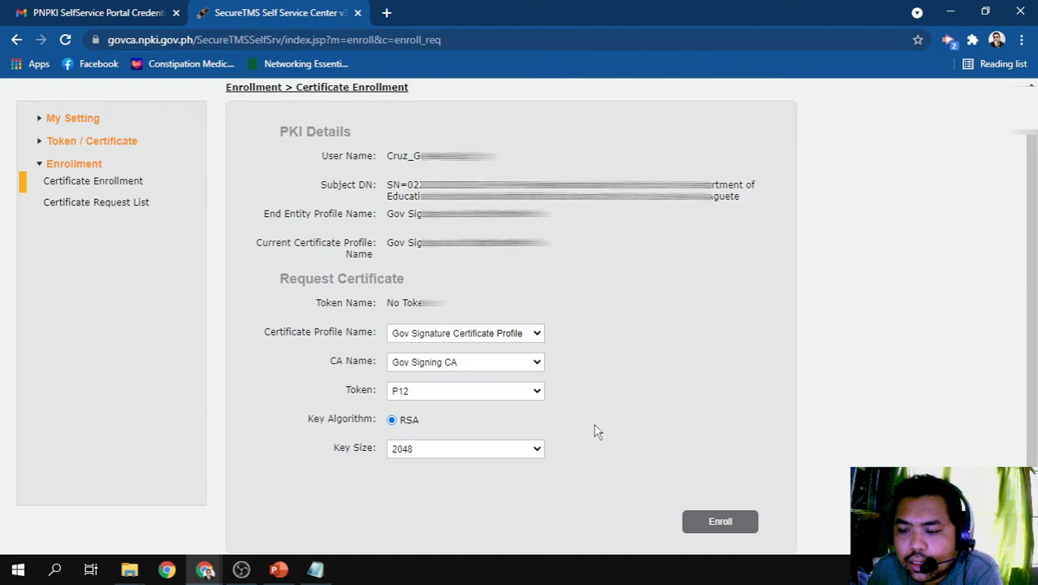
pyautogui.click(538, 451)
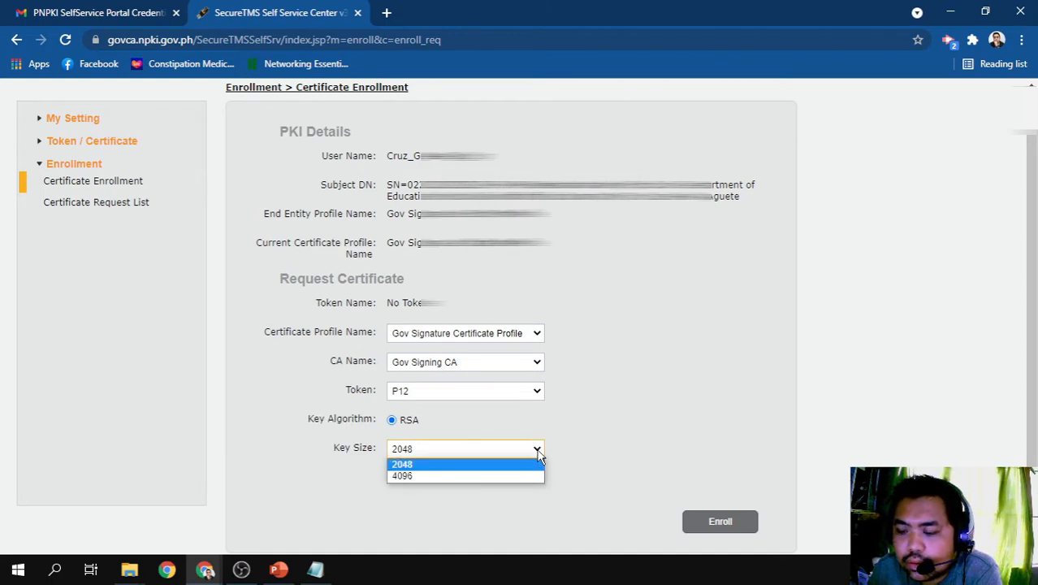
pyautogui.click(469, 464)
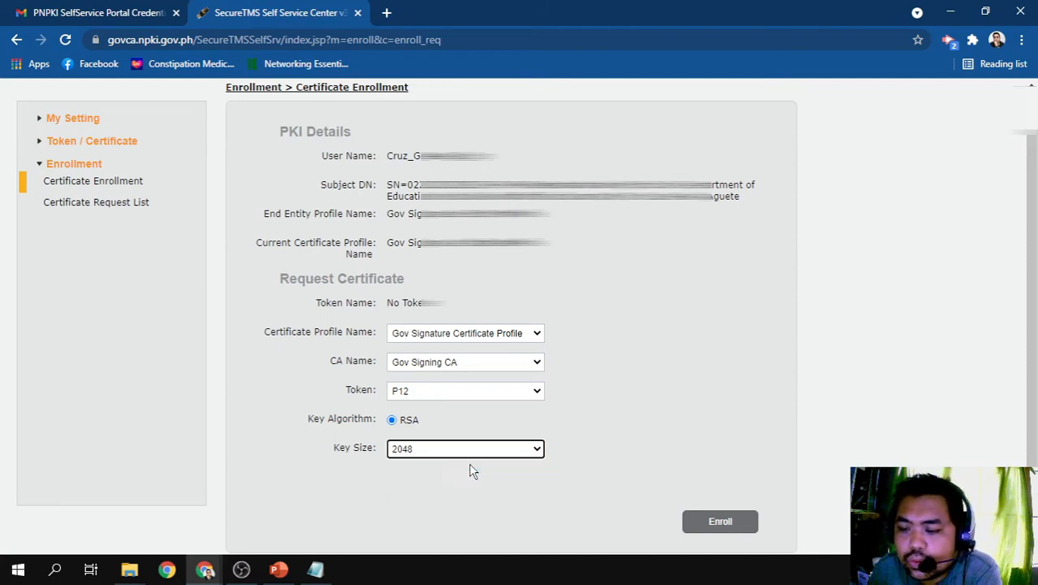
pyautogui.click(617, 401)
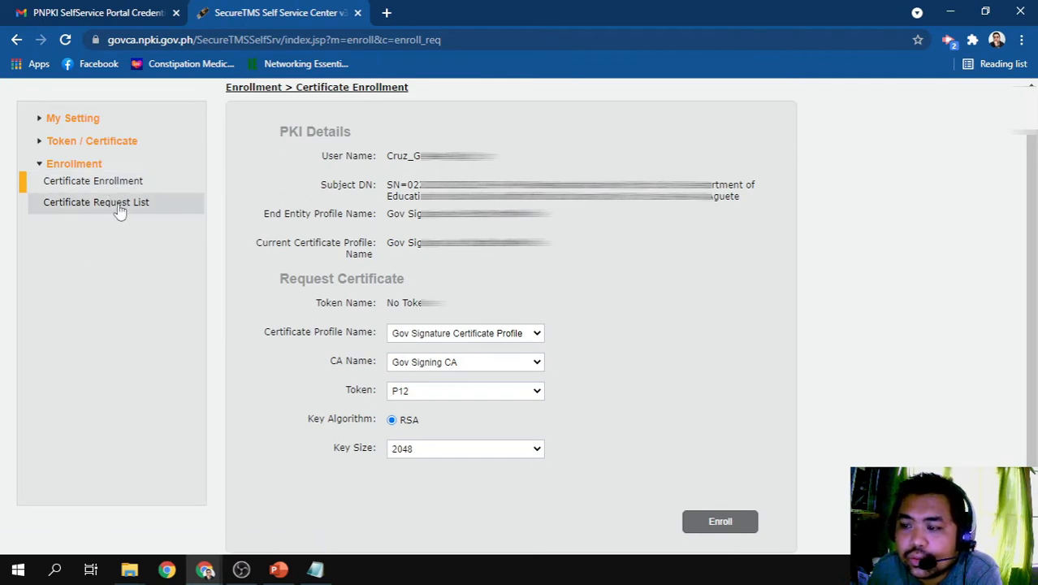
# Open the Certificate Request List from the Enrollment section and locate the submitted request.
pyautogui.click(92, 204)
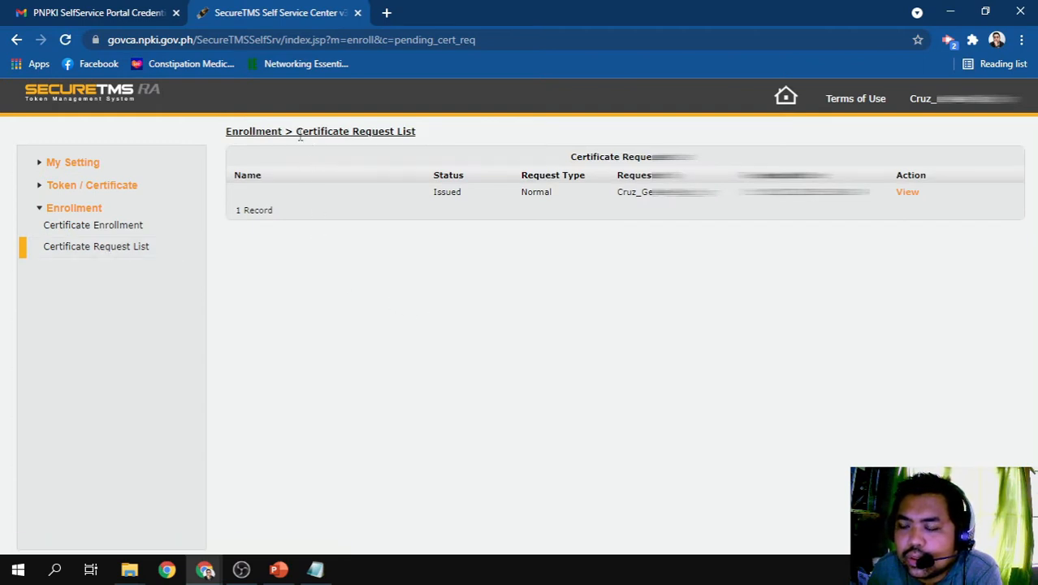
pyautogui.moveTo(297, 132); pyautogui.dragTo(429, 141)
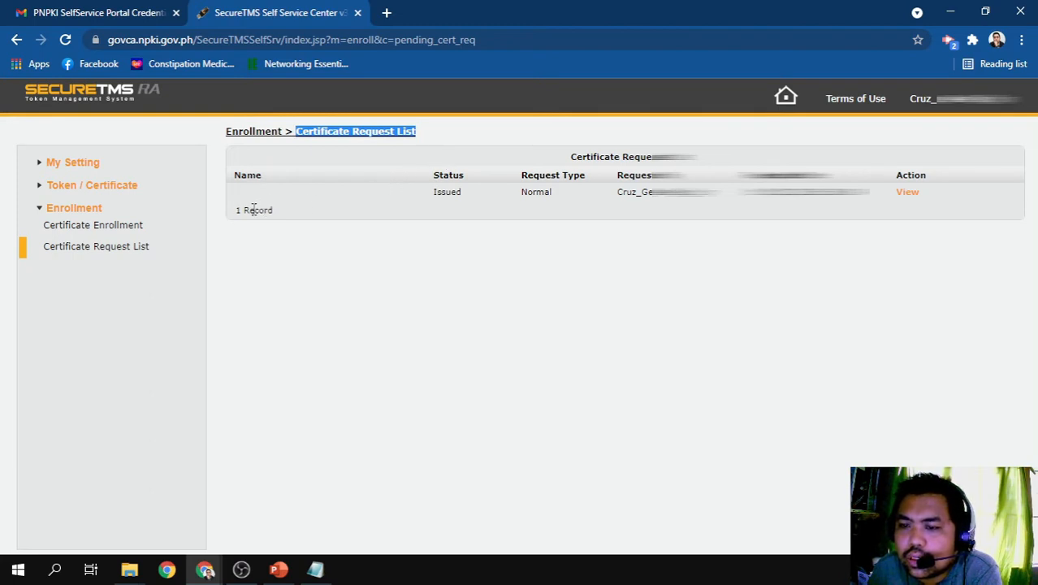
pyautogui.moveTo(252, 210); pyautogui.dragTo(267, 210)
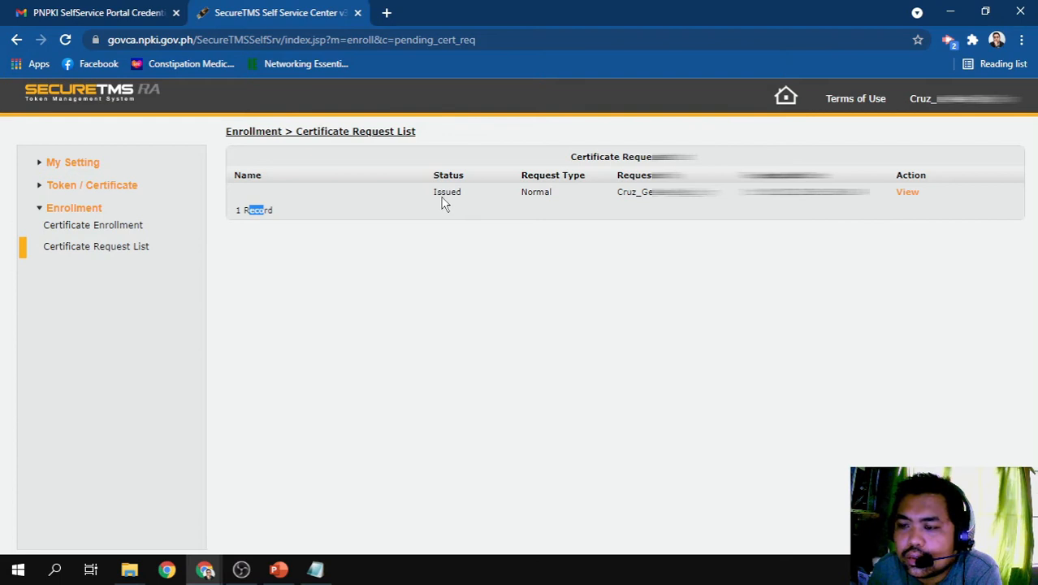
# Examine the Status value of the certificate request in the list.
pyautogui.moveTo(433, 194)
pyautogui.mouseDown()
pyautogui.moveTo(469, 199)
pyautogui.moveTo(437, 193)
pyautogui.mouseUp()
pyautogui.click(467, 199)
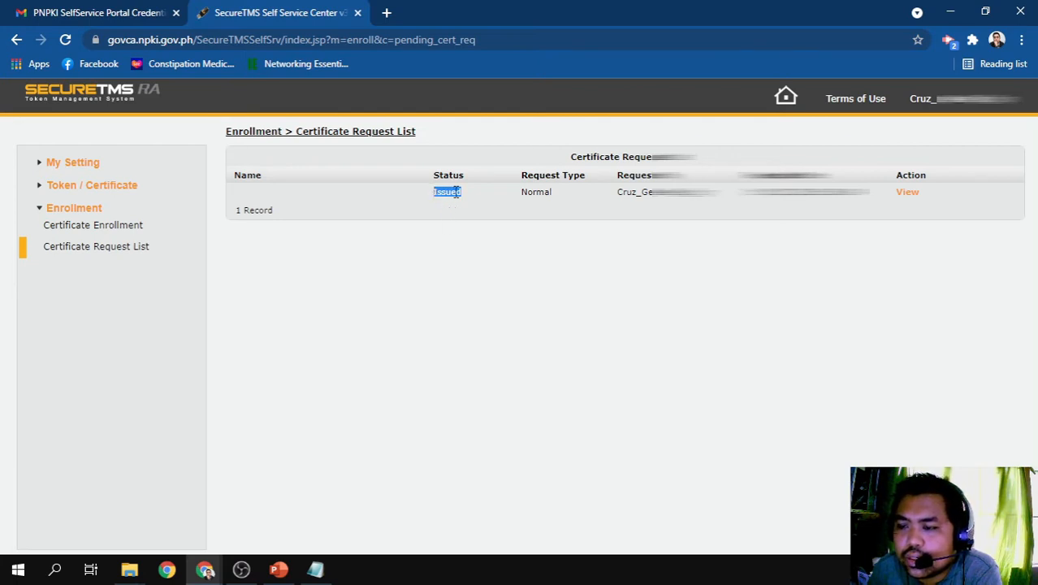
pyautogui.click(455, 191)
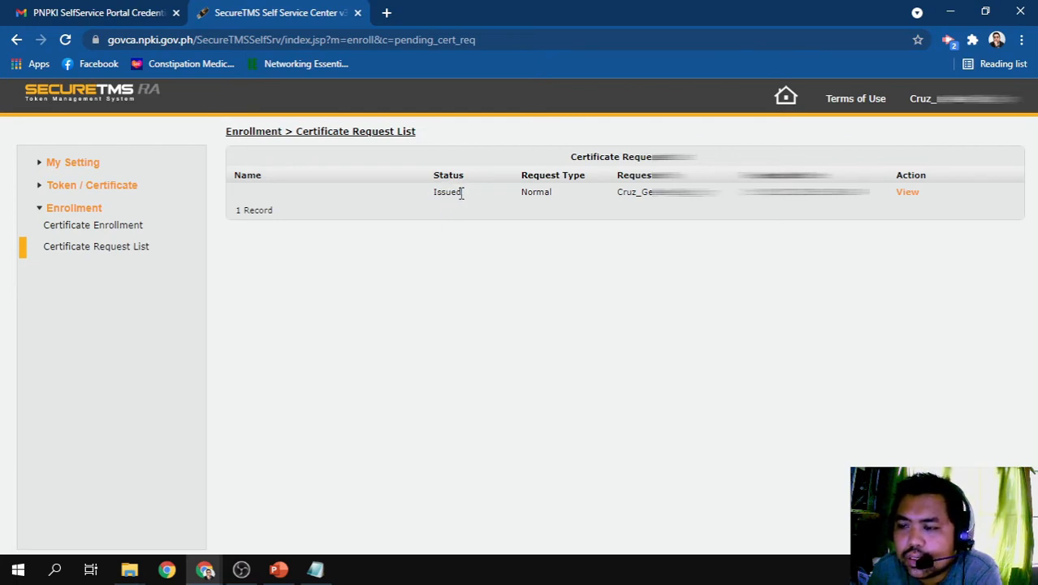
pyautogui.moveTo(461, 193); pyautogui.dragTo(437, 203)
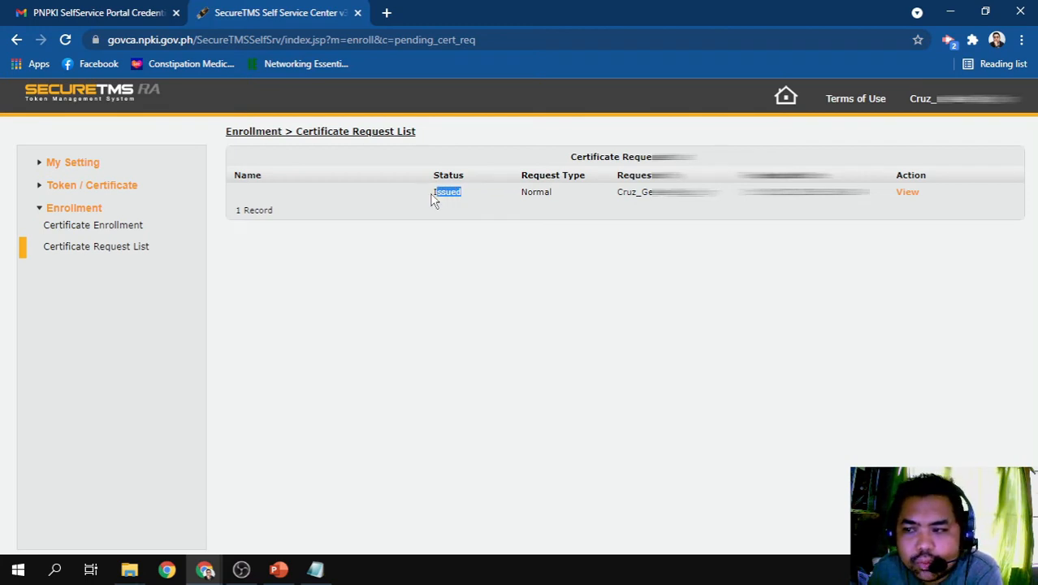
pyautogui.click(433, 196)
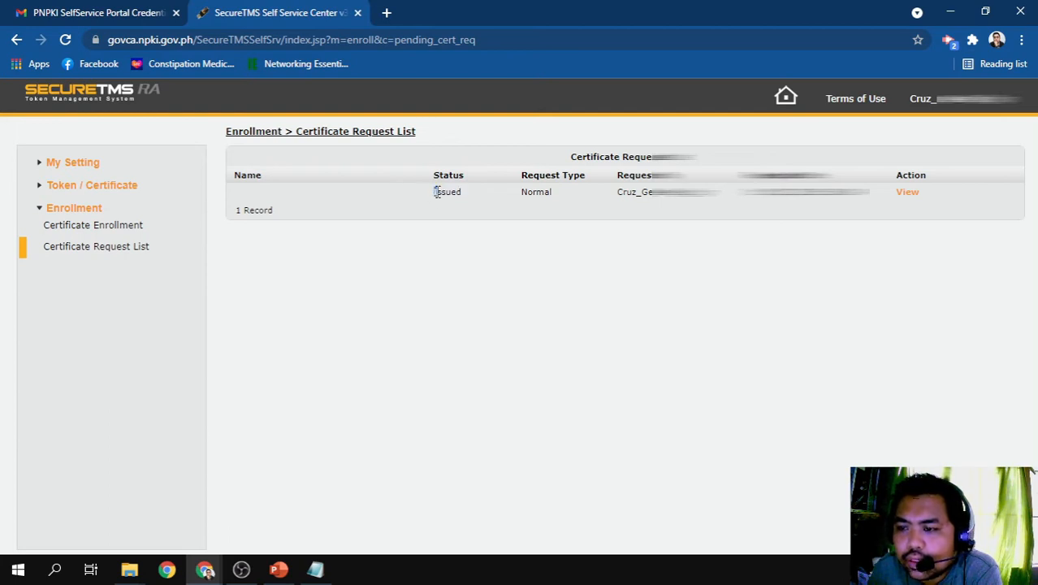
pyautogui.moveTo(433, 191); pyautogui.dragTo(463, 198)
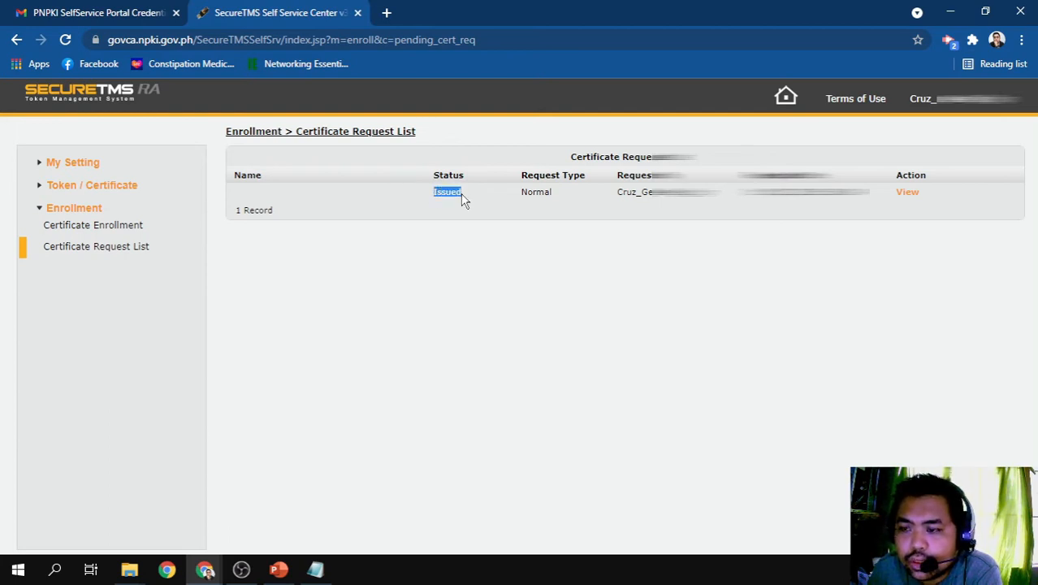
pyautogui.click(463, 198)
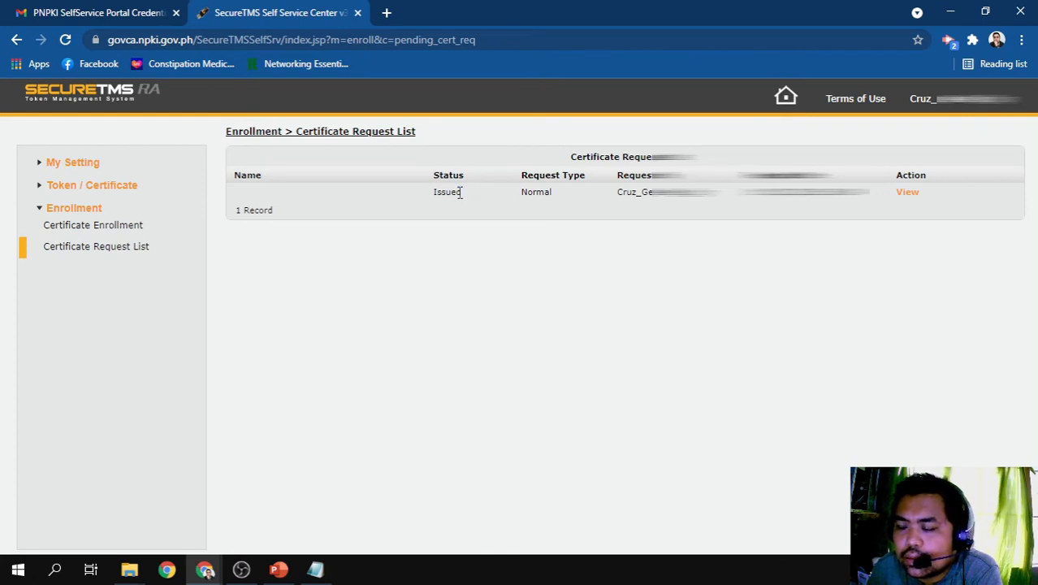
pyautogui.moveTo(460, 193); pyautogui.dragTo(431, 193)
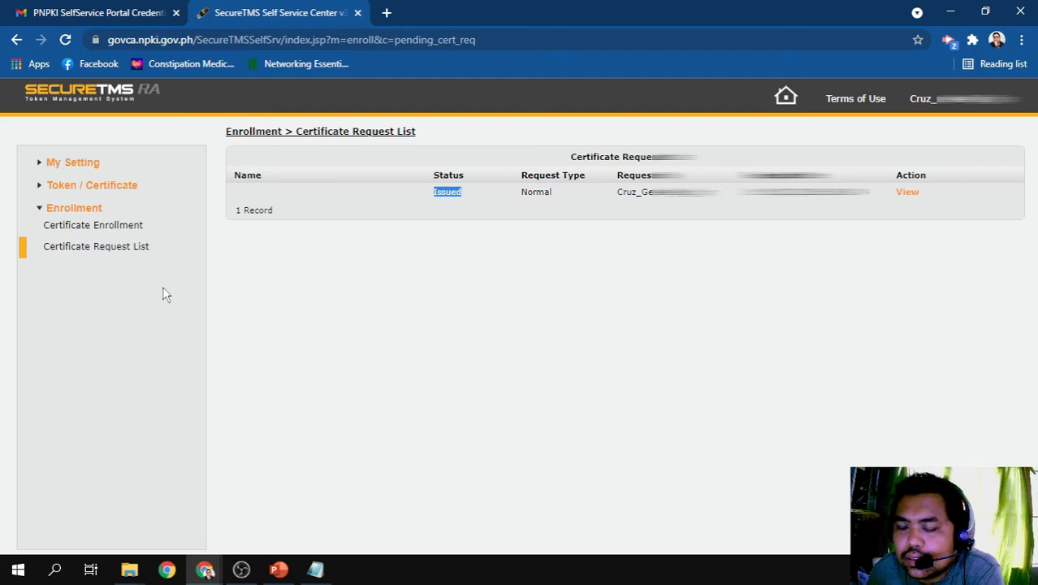
pyautogui.click(437, 219)
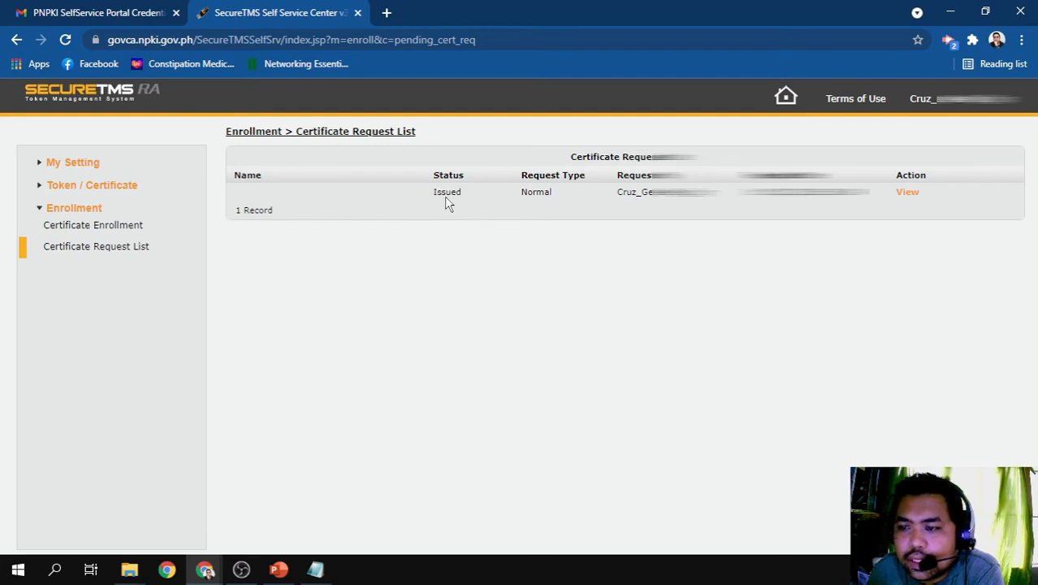
pyautogui.moveTo(436, 192)
pyautogui.mouseDown()
pyautogui.moveTo(463, 194)
pyautogui.moveTo(434, 200)
pyautogui.mouseUp()
pyautogui.click(469, 202)
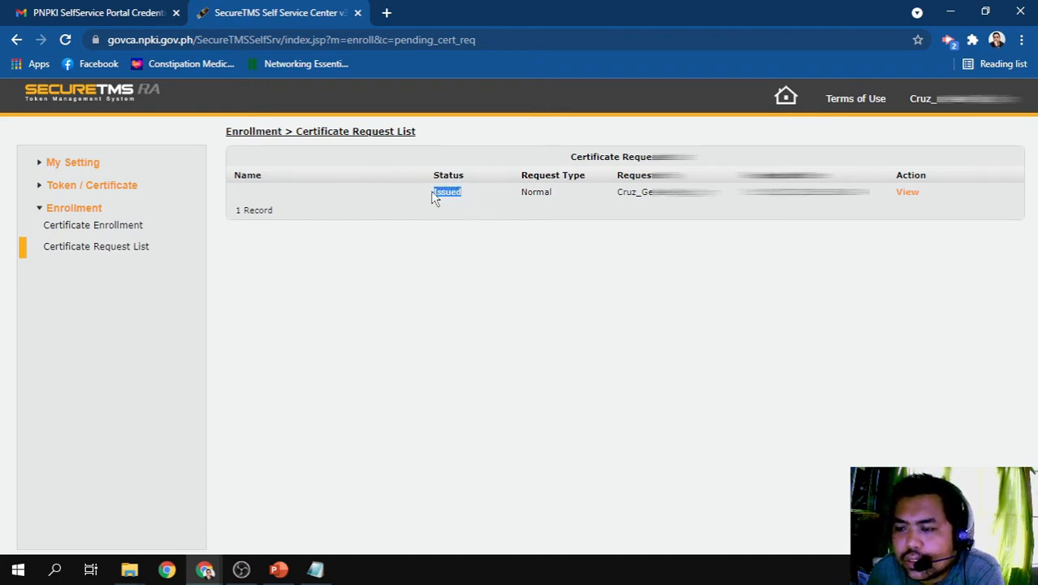
pyautogui.moveTo(433, 198)
pyautogui.mouseDown()
pyautogui.moveTo(473, 202)
pyautogui.moveTo(432, 201)
pyautogui.mouseUp()
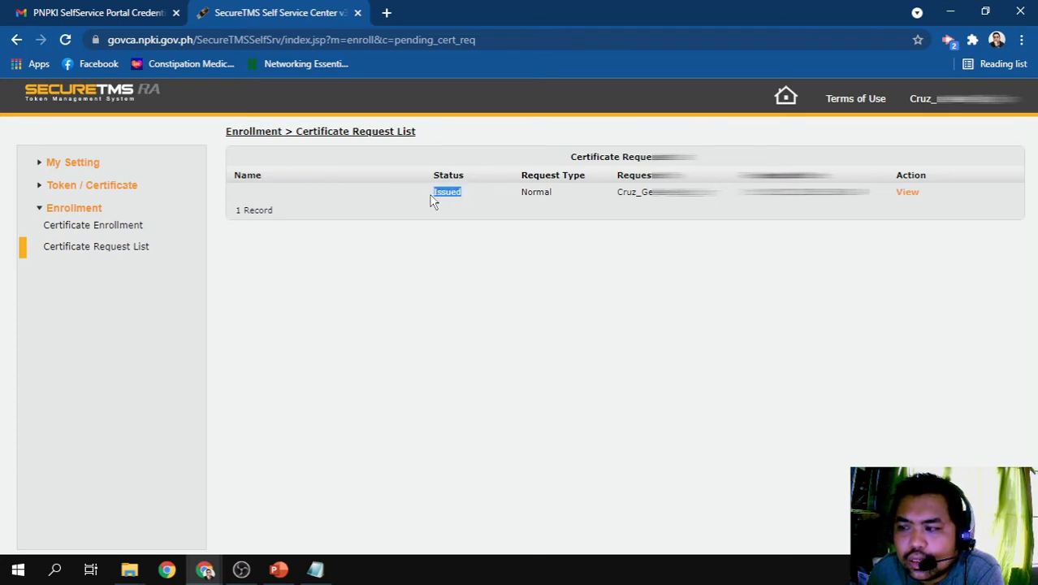
# View the listed request's Token Certificate Details down to the Download Certificate options.
pyautogui.moveTo(927, 174); pyautogui.dragTo(894, 175)
pyautogui.click(893, 180)
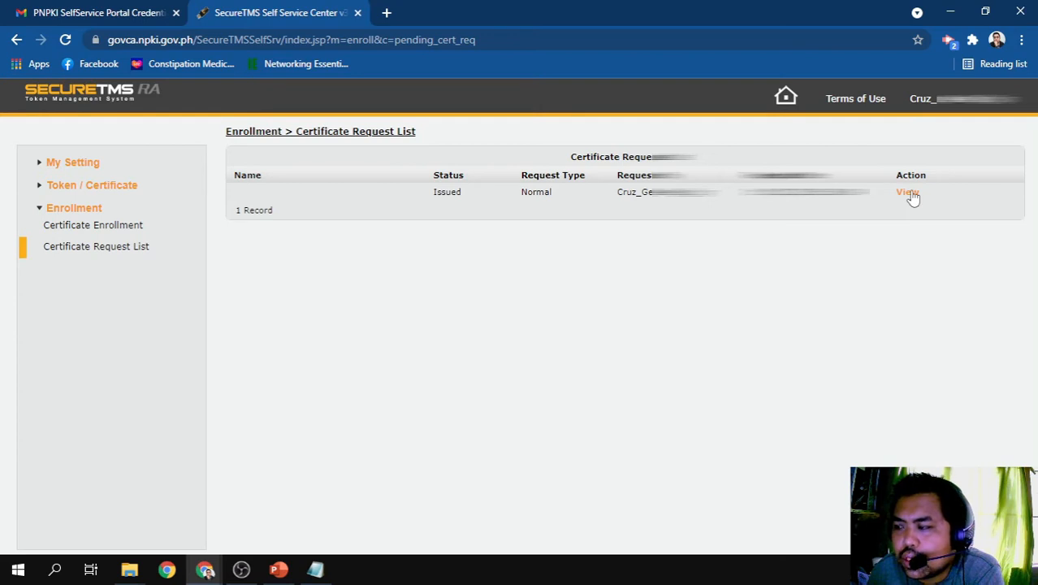
pyautogui.click(908, 193)
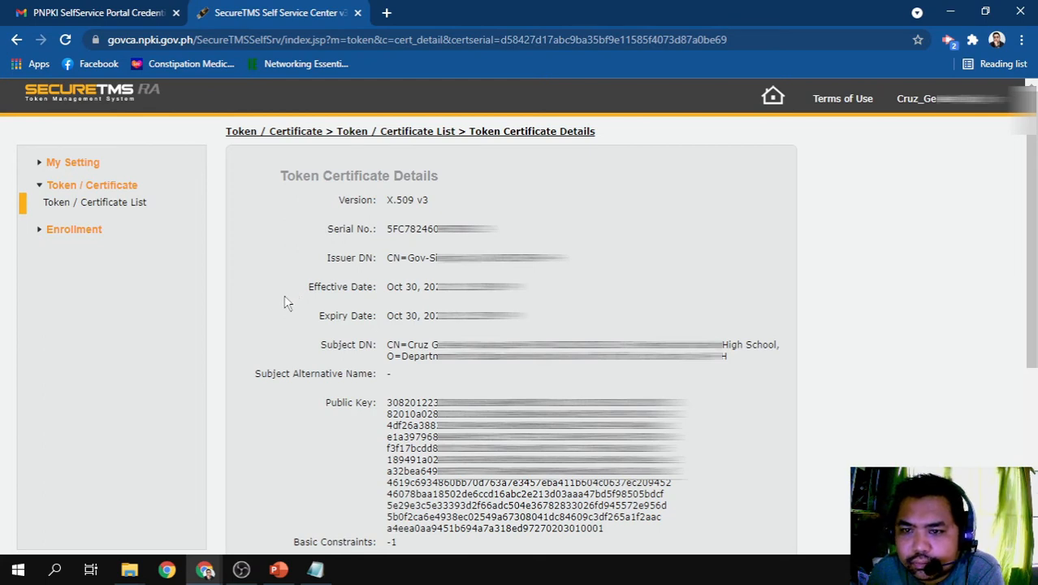
pyautogui.scroll(-1, 298, 285)
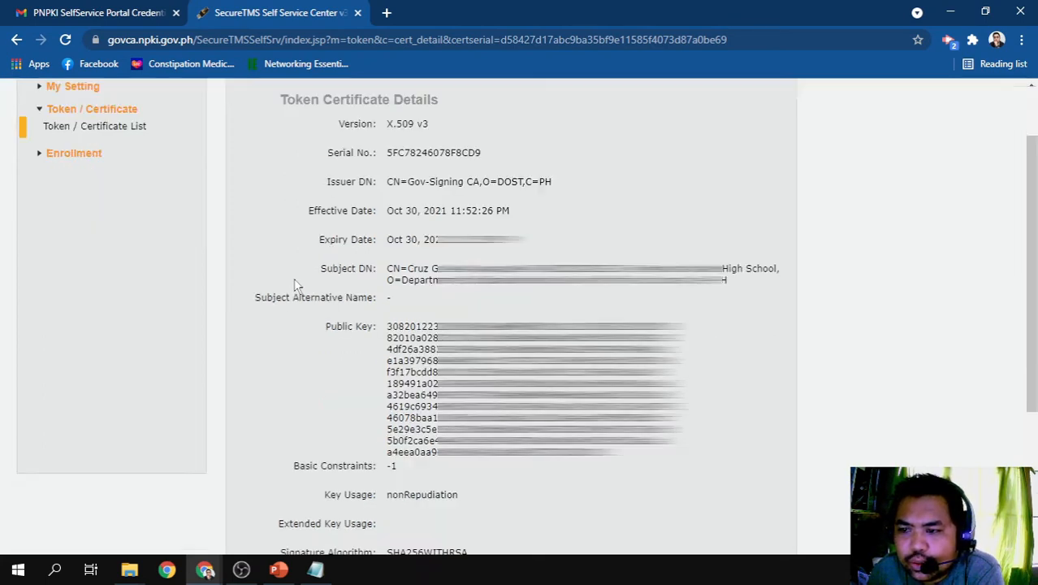
pyautogui.scroll(-3, 297, 285)
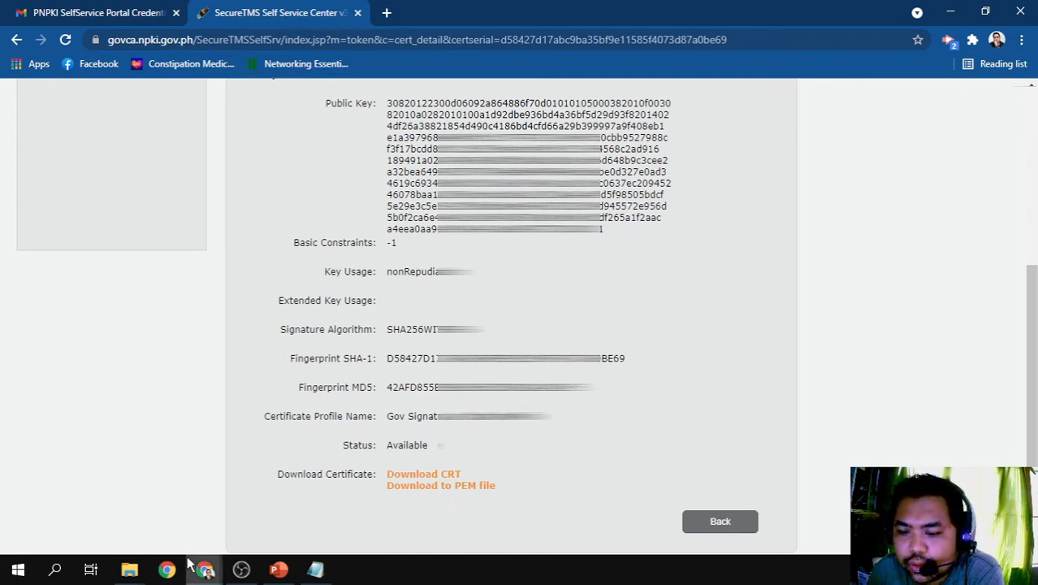
# Check the Last_FirstName_Sign Personal Information Exchange file in File Explorer's 1-MY_CERTIFICATES folder, refreshing the folder, and return to the certificate details in Chrome.
pyautogui.moveTo(134, 575)
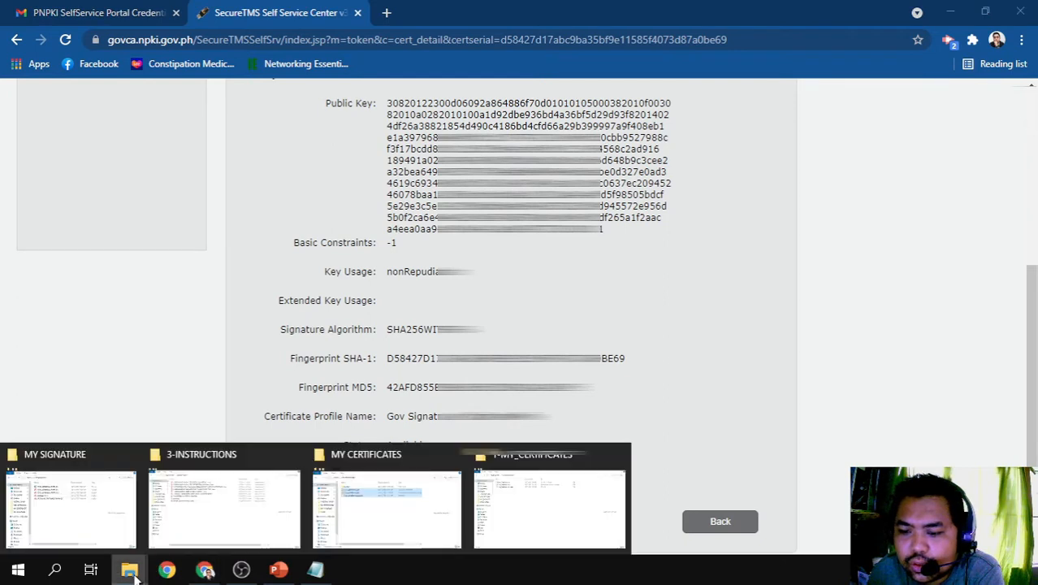
pyautogui.click(544, 513)
pyautogui.rightClick(276, 199)
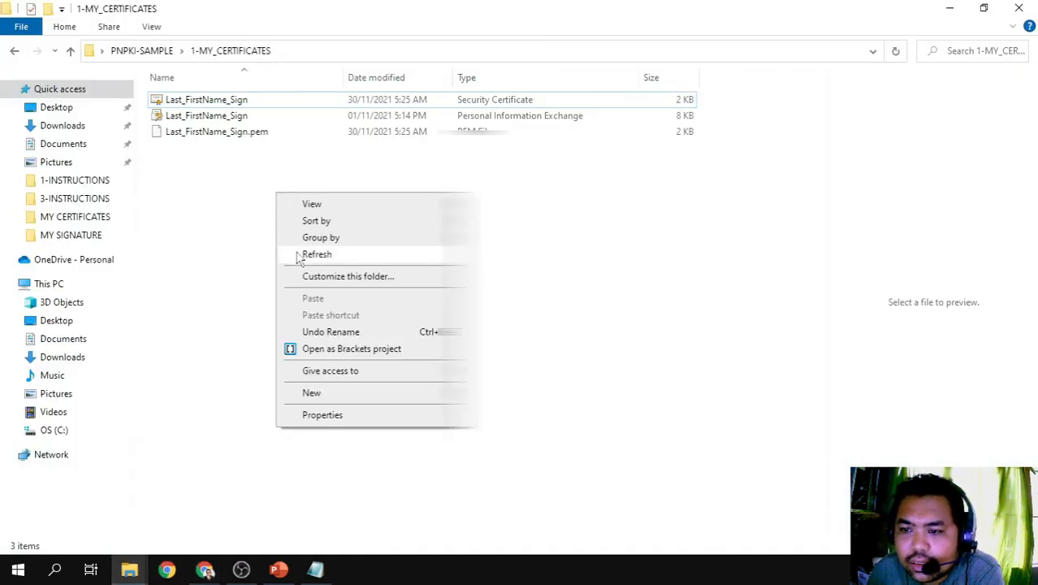
pyautogui.click(297, 254)
pyautogui.rightClick(281, 228)
pyautogui.click(297, 289)
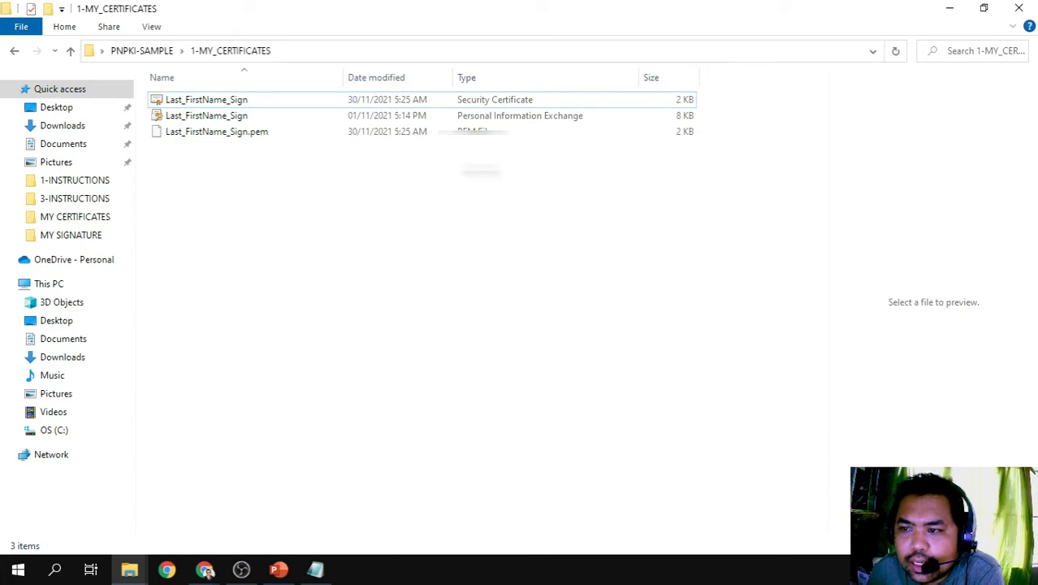
pyautogui.click(510, 120)
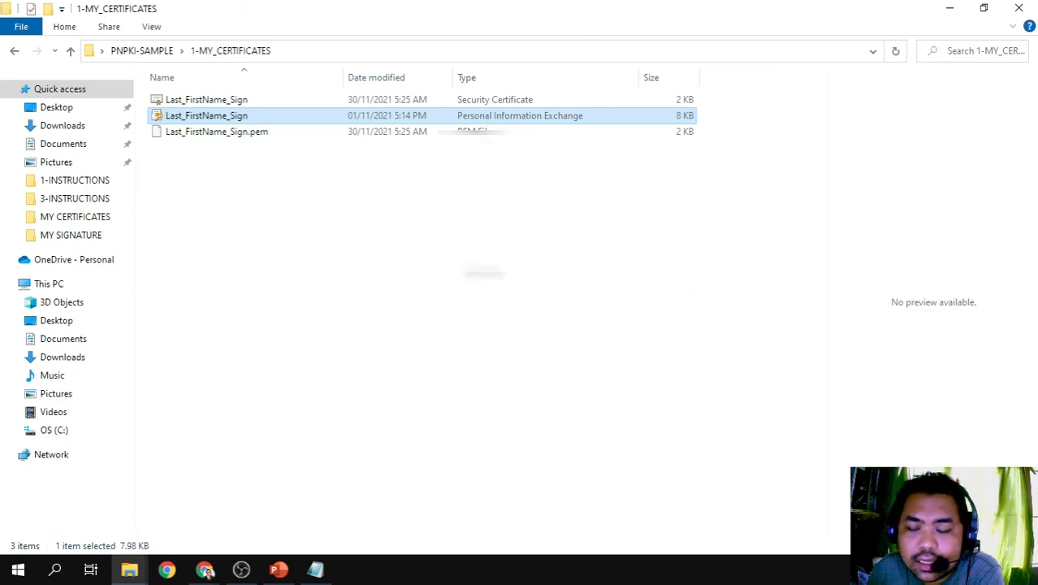
pyautogui.click(484, 271)
pyautogui.click(957, 9)
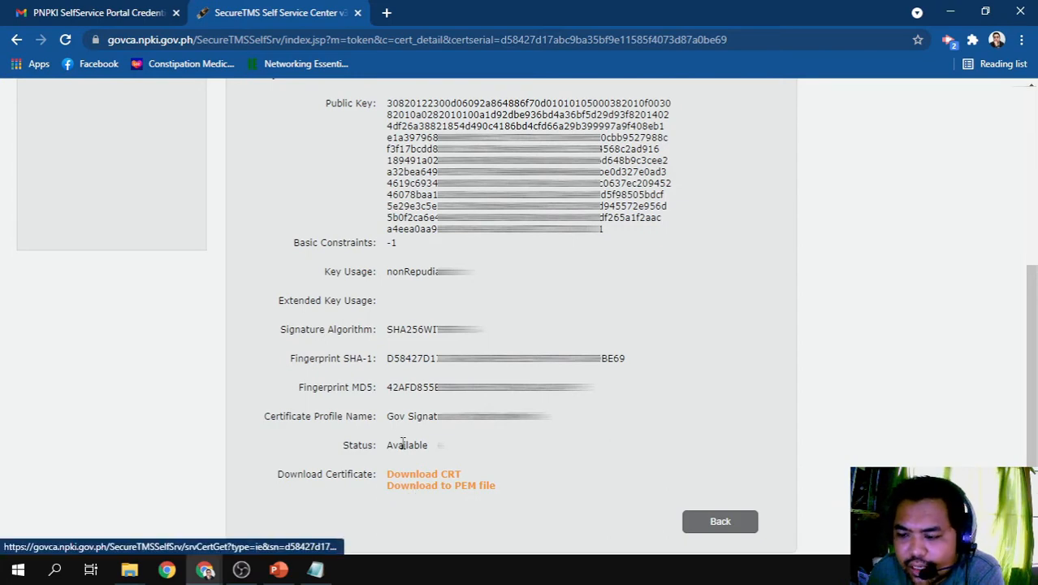
pyautogui.scroll(3, 410, 455)
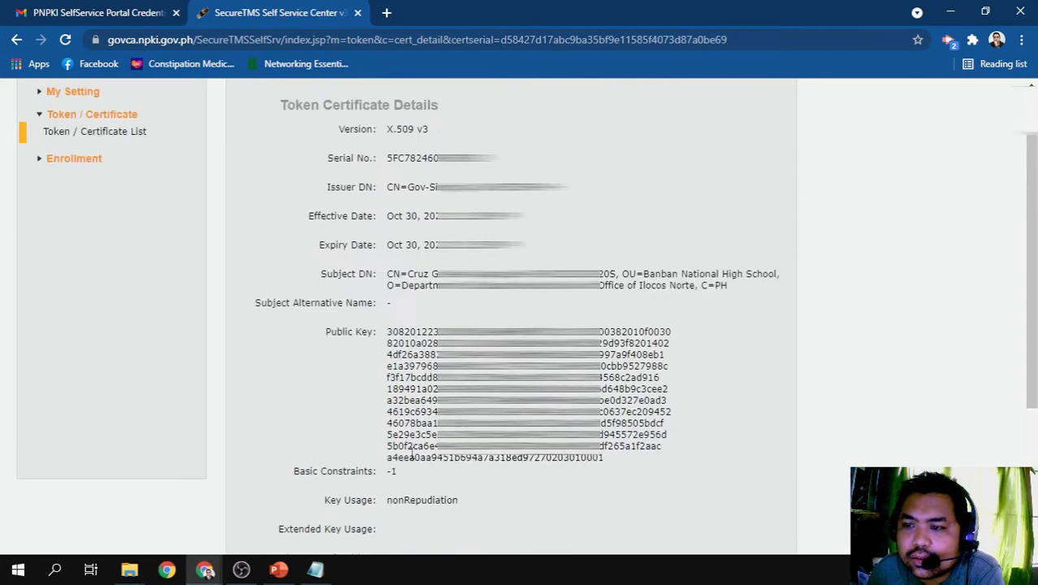
# Review the Token Certificate Details from the version field down to the Download CRT and Download to PEM file options.
pyautogui.scroll(-3, 411, 460)
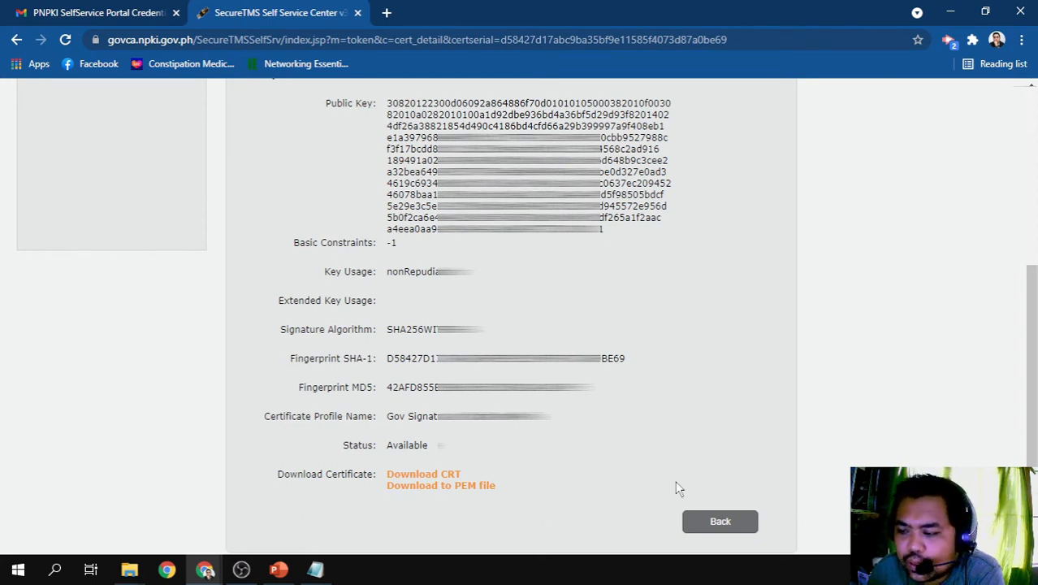
pyautogui.scroll(1, 809, 455)
pyautogui.scroll(3, 811, 457)
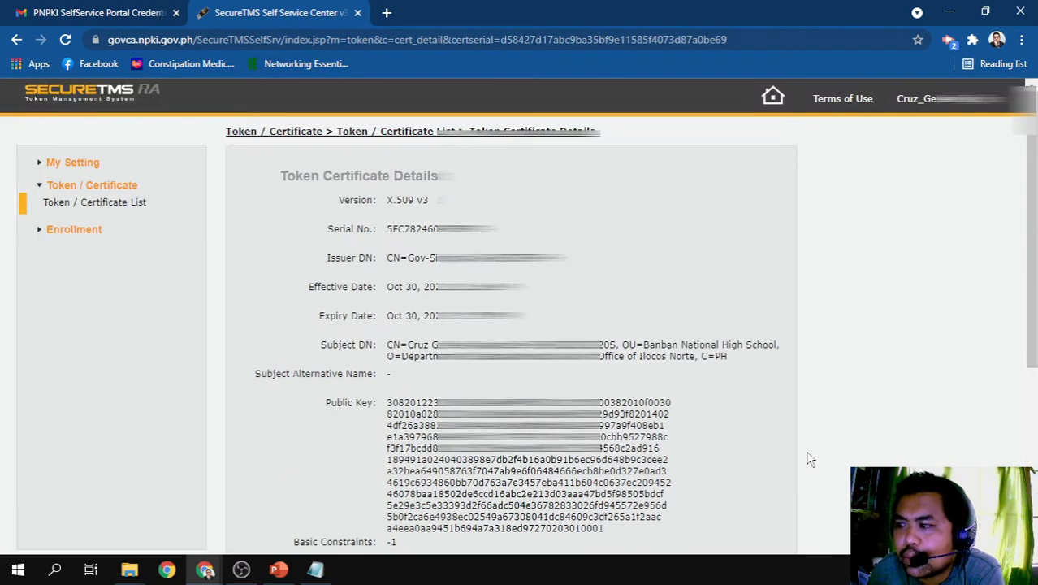
pyautogui.scroll(-4, 809, 459)
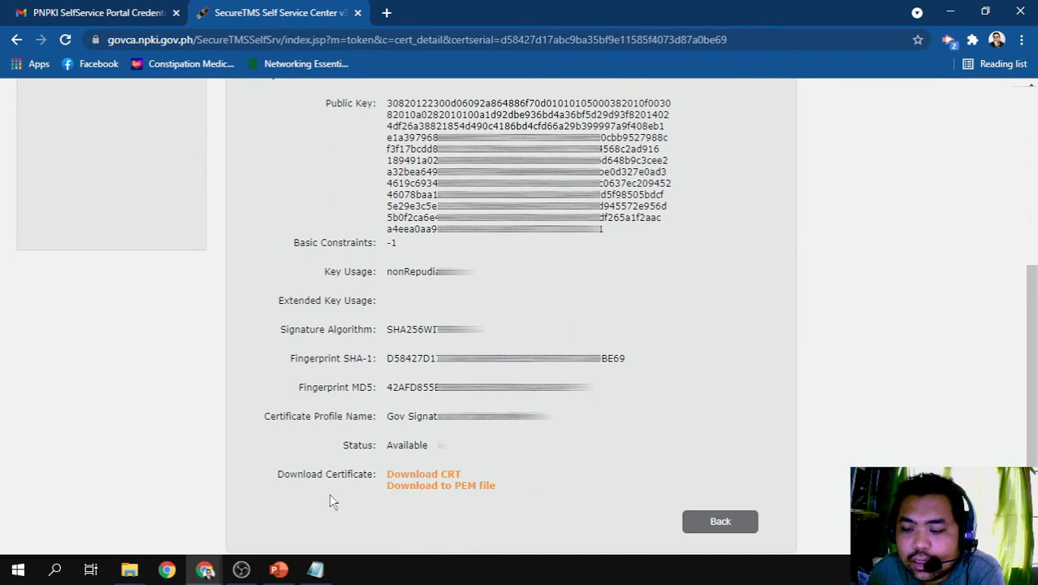
# Switch to File Explorer's MY CERTIFICATES folder, check the certificate files there, and return to the certificate details page.
pyautogui.moveTo(134, 571)
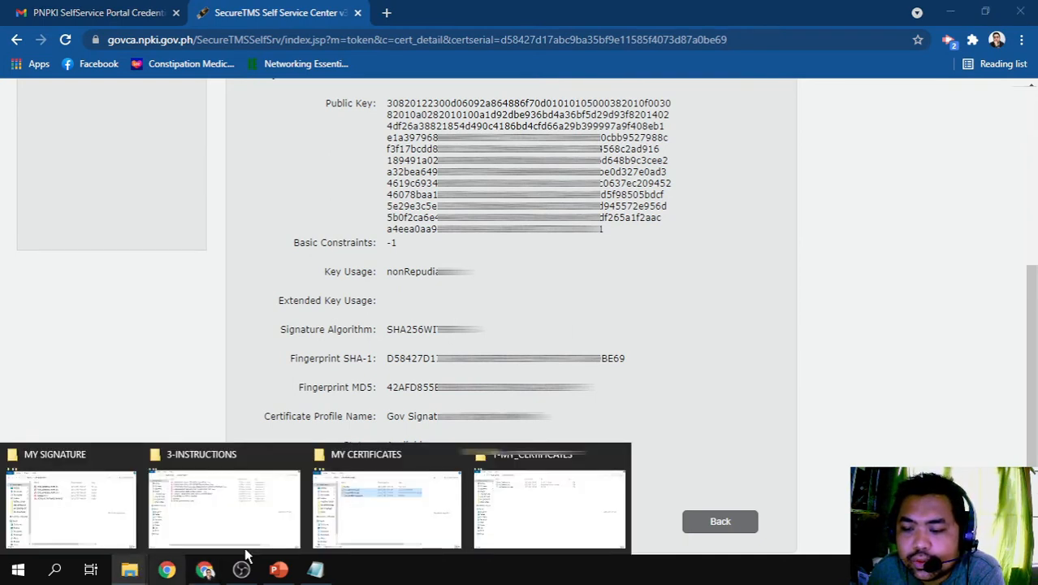
pyautogui.click(393, 510)
pyautogui.click(396, 321)
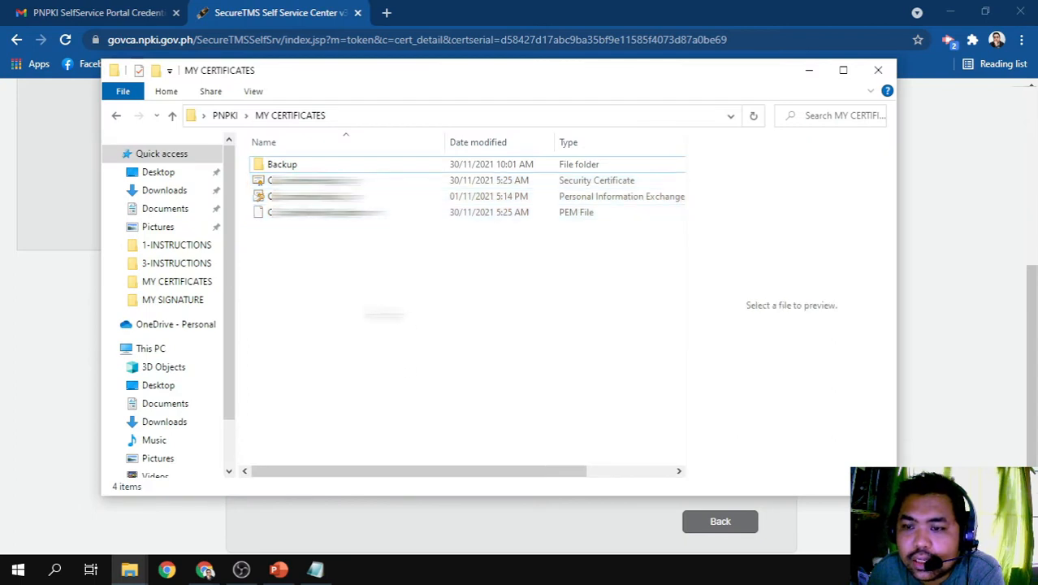
pyautogui.click(809, 70)
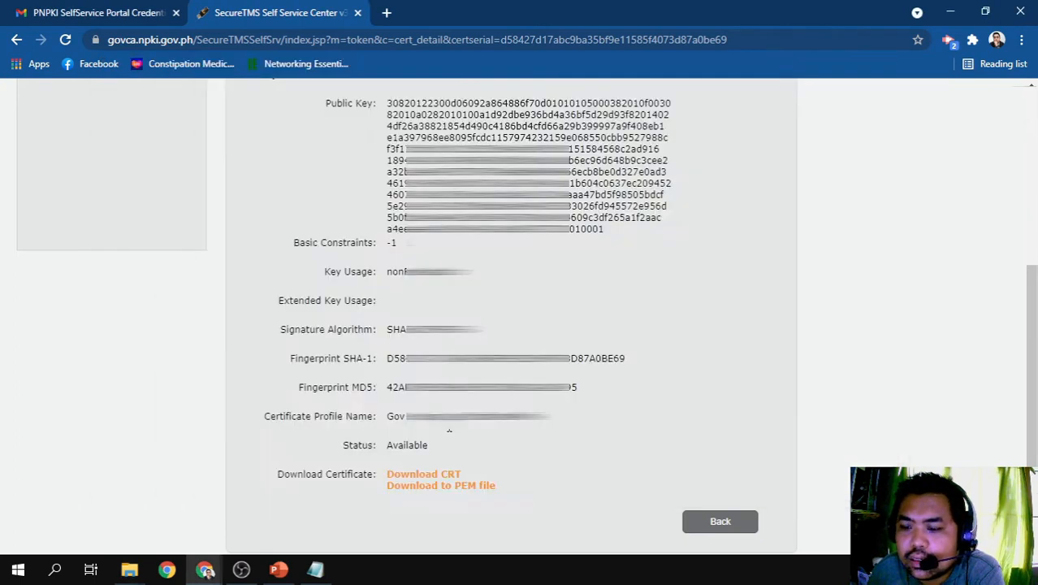
# Close the MY CERTIFICATES window and examine the Last_FirstName_Sign files in PNPKI-SAMPLE's 1-MY_CERTIFICATES folder.
pyautogui.moveTo(126, 571)
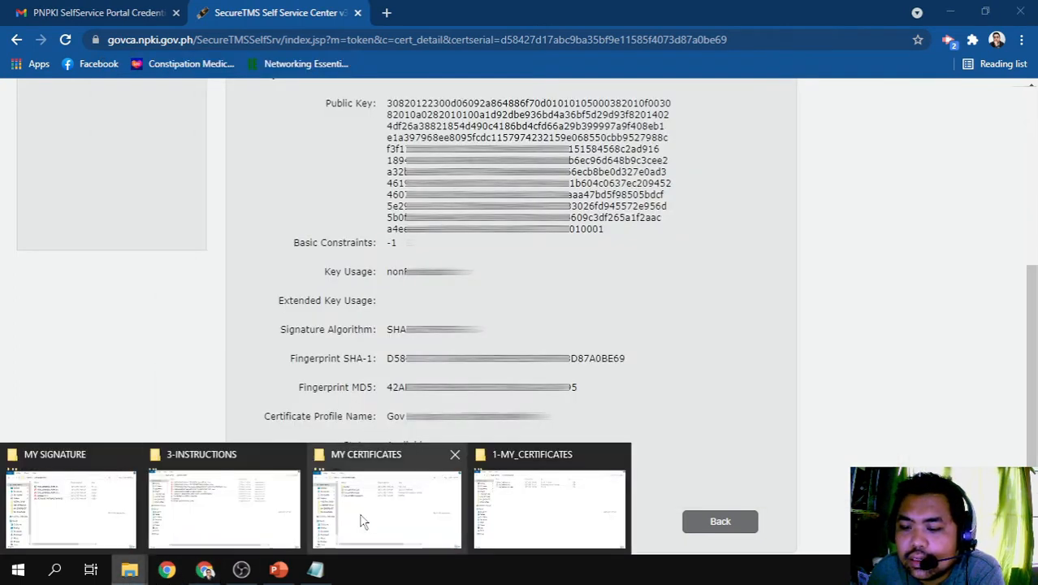
pyautogui.click(455, 456)
pyautogui.click(394, 510)
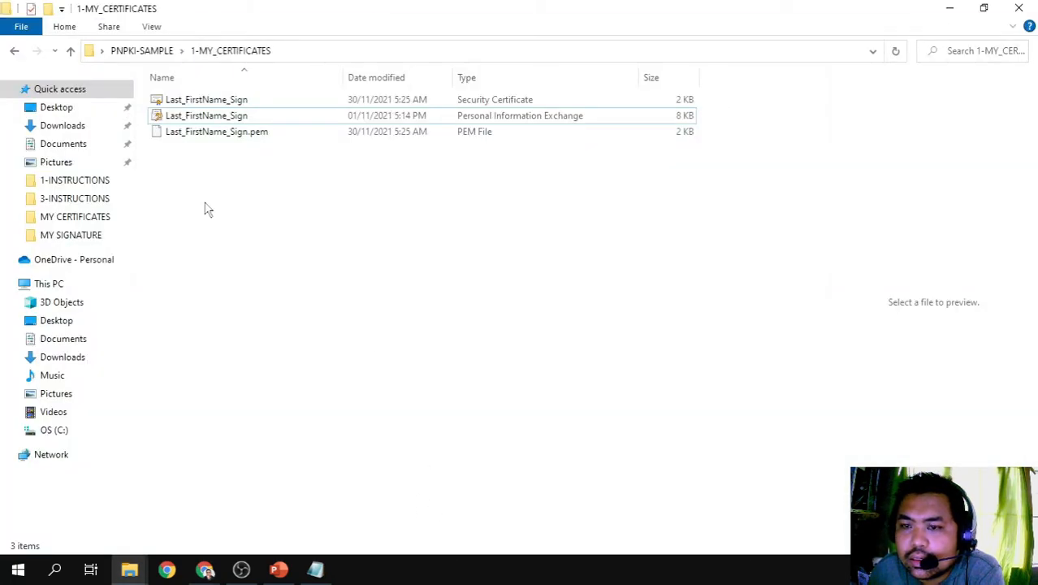
pyautogui.click(14, 50)
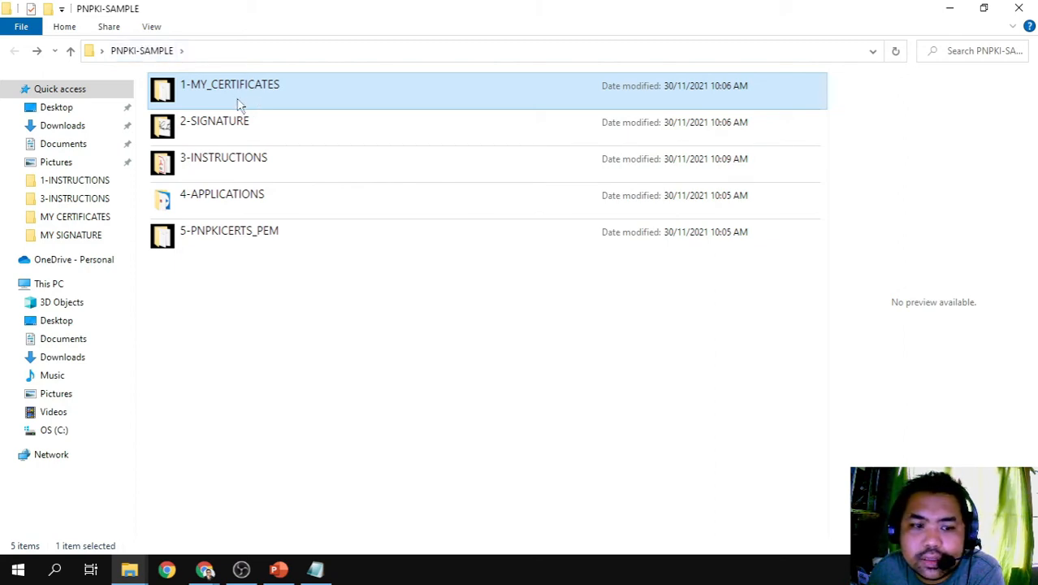
pyautogui.doubleClick(321, 101)
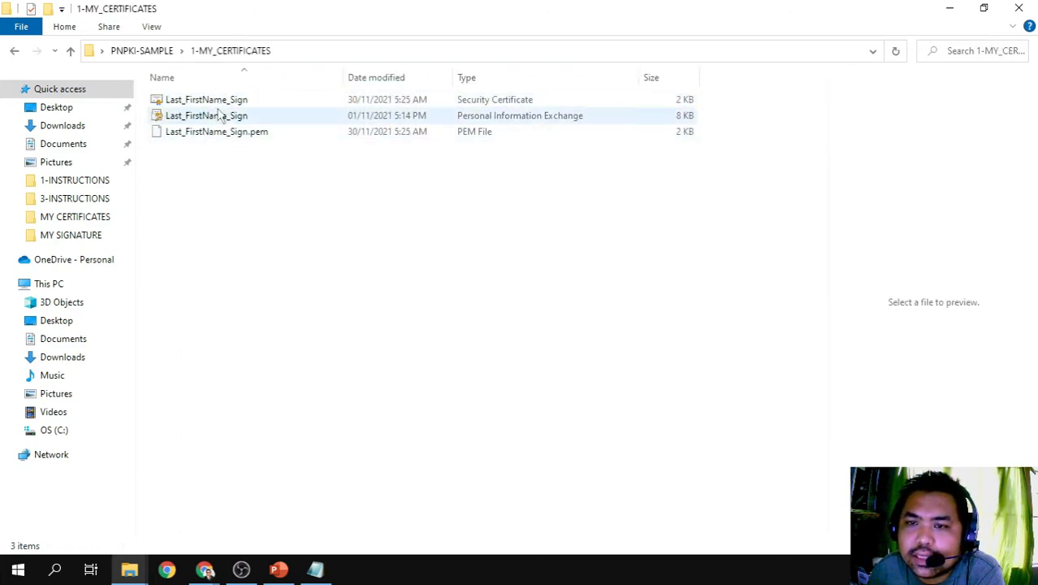
# Open the 2-SIGNATURE folder inside PNPKI-SAMPLE and preview the signature image.
pyautogui.click(14, 51)
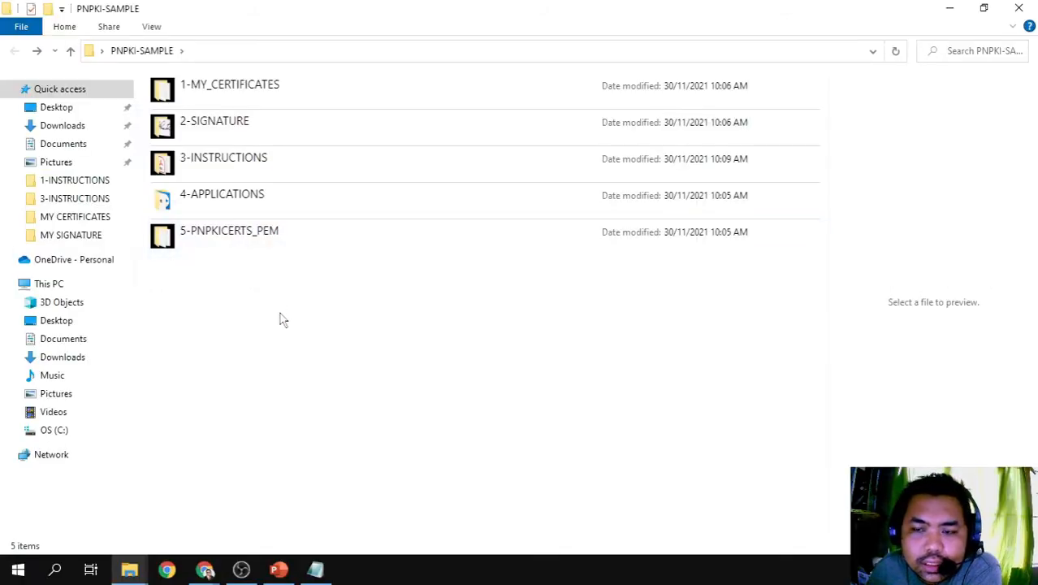
pyautogui.doubleClick(284, 136)
pyautogui.click(207, 142)
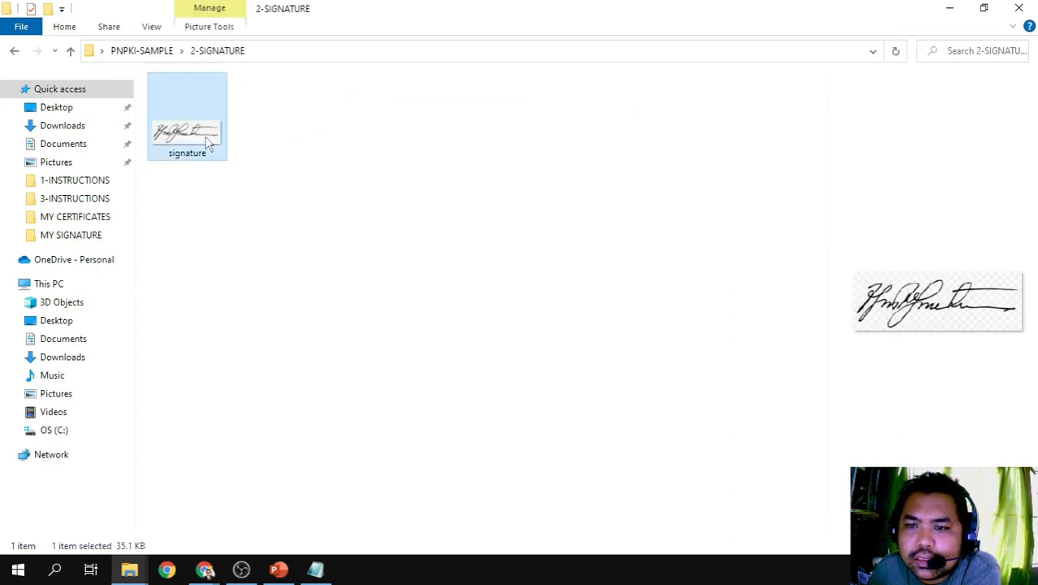
pyautogui.click(315, 271)
pyautogui.click(221, 148)
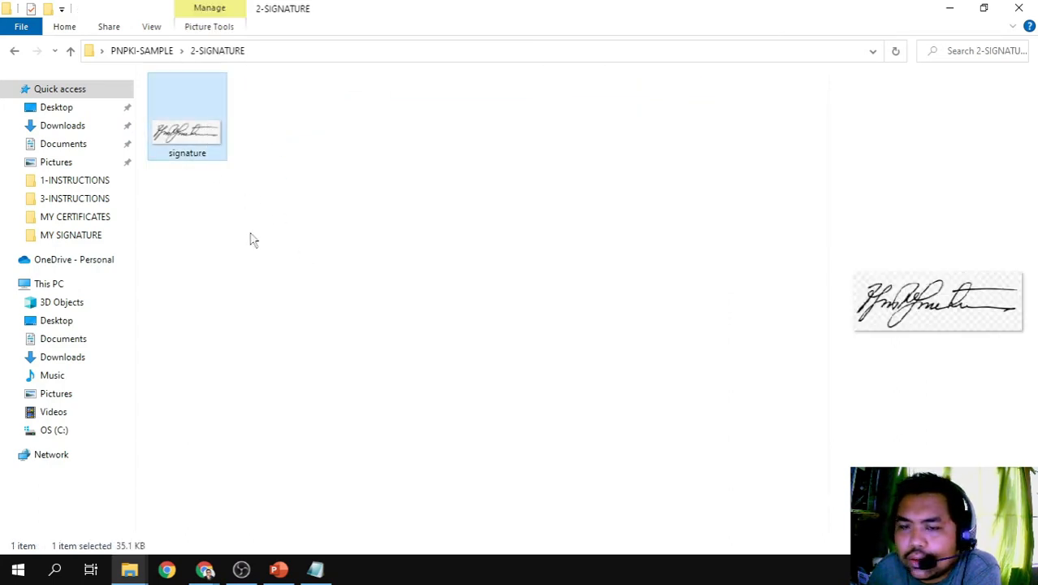
pyautogui.click(257, 271)
pyautogui.click(197, 148)
pyautogui.click(260, 259)
pyautogui.click(196, 146)
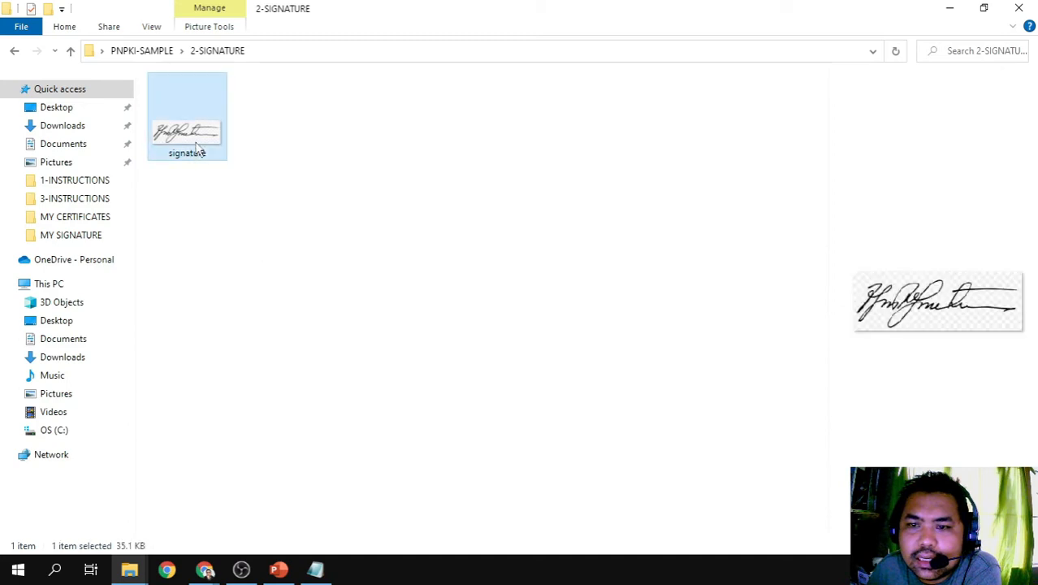
pyautogui.click(262, 255)
pyautogui.click(206, 154)
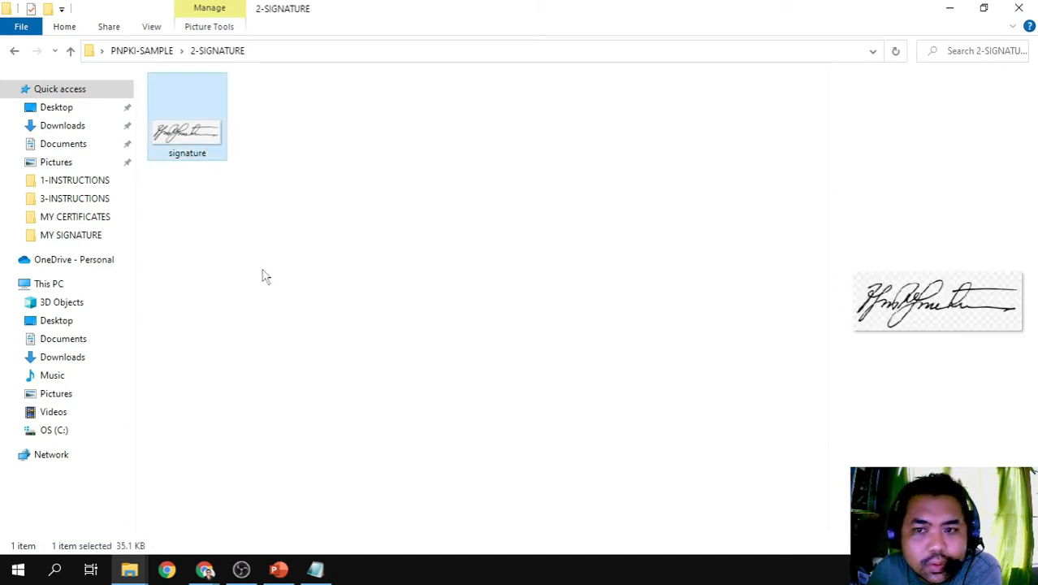
pyautogui.click(244, 229)
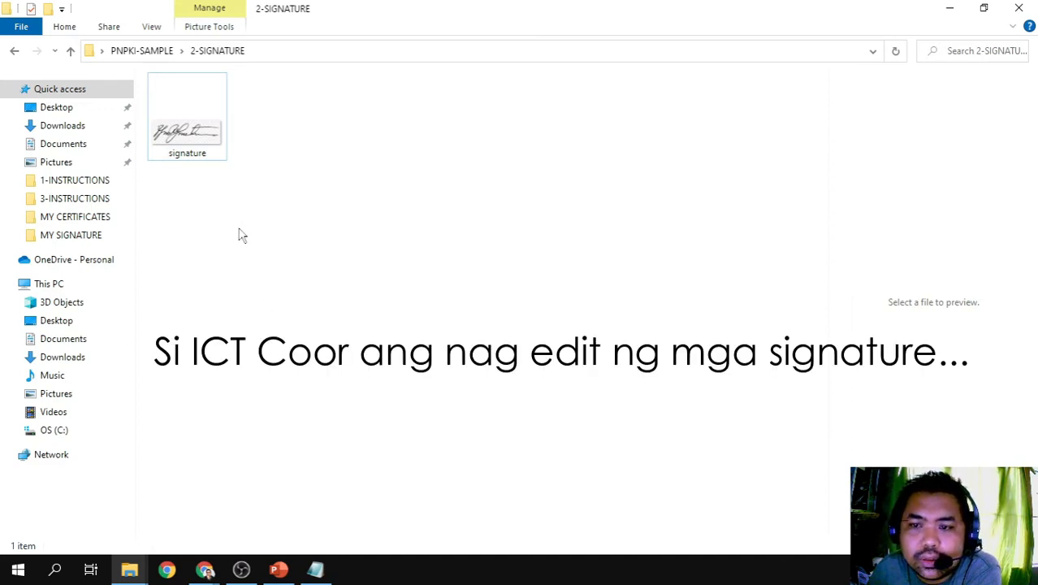
# Refresh the 2-SIGNATURE folder and preview the signature image again.
pyautogui.rightClick(240, 231)
pyautogui.click(283, 290)
pyautogui.click(216, 154)
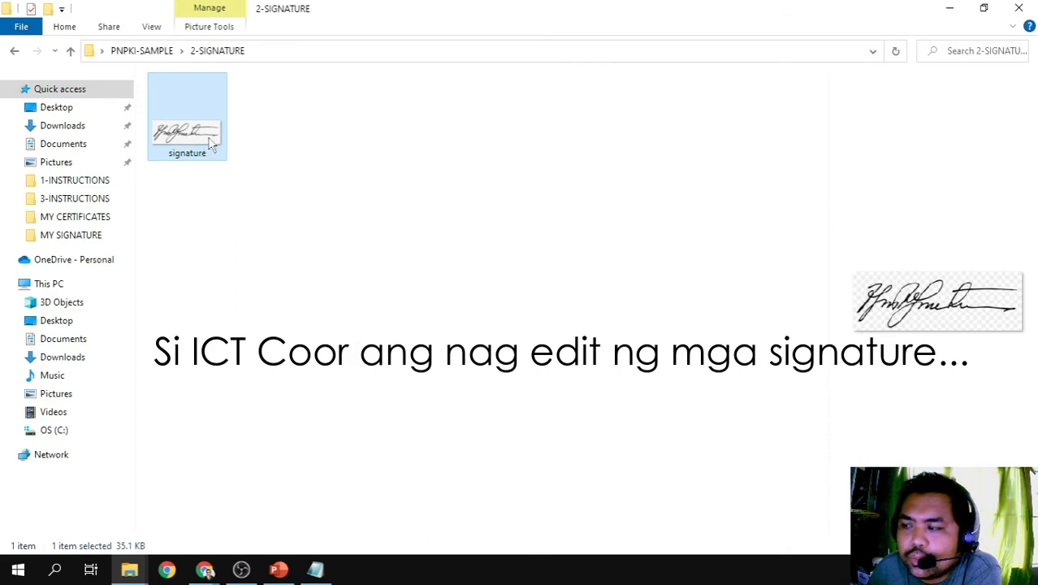
pyautogui.click(241, 230)
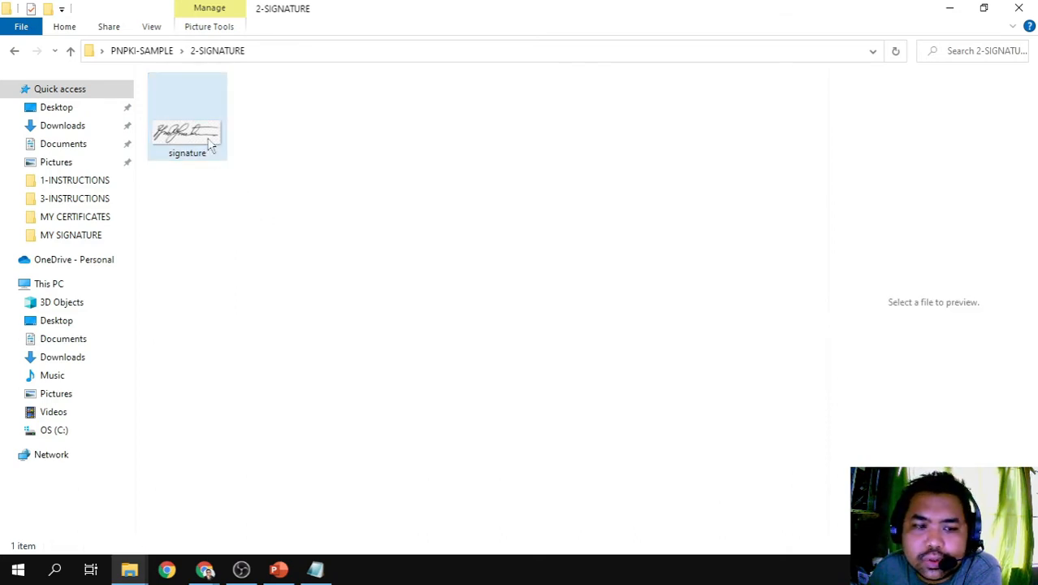
pyautogui.click(213, 145)
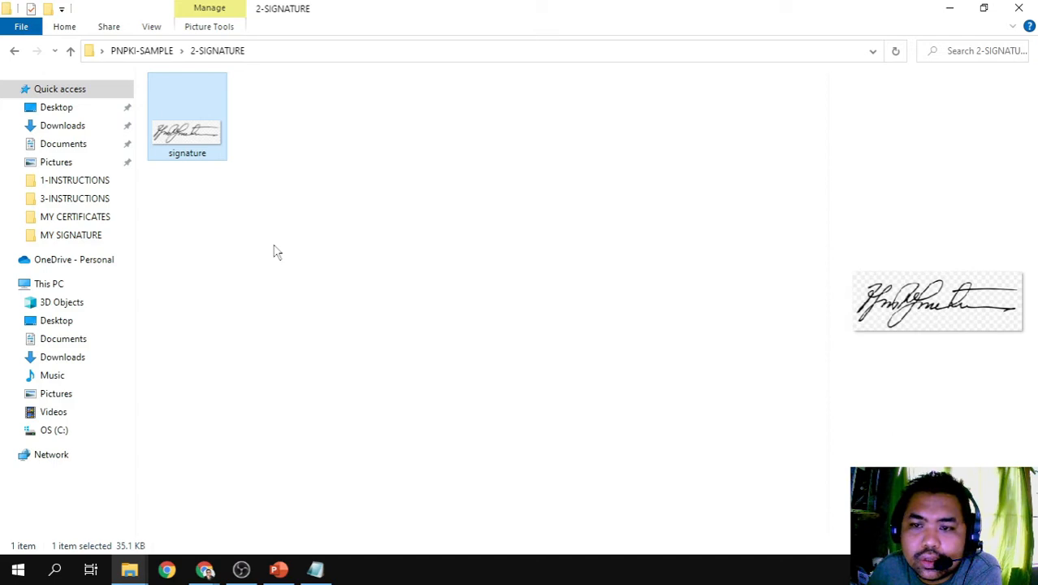
pyautogui.click(231, 179)
pyautogui.click(217, 145)
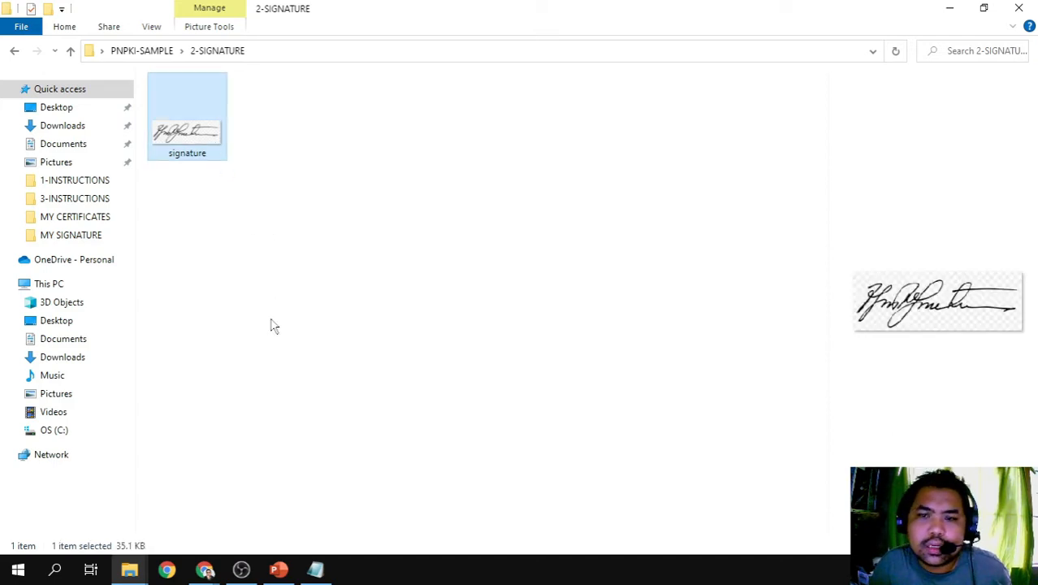
# Enlarge the file thumbnails in the 2-SIGNATURE folder and refresh the folder.
pyautogui.scroll(6, 272, 325)
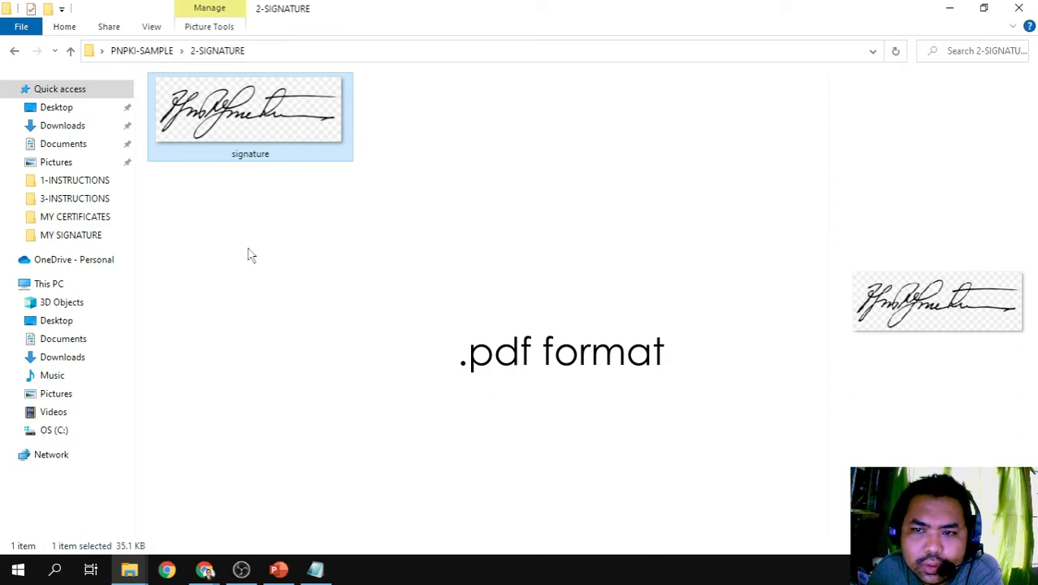
pyautogui.click(250, 255)
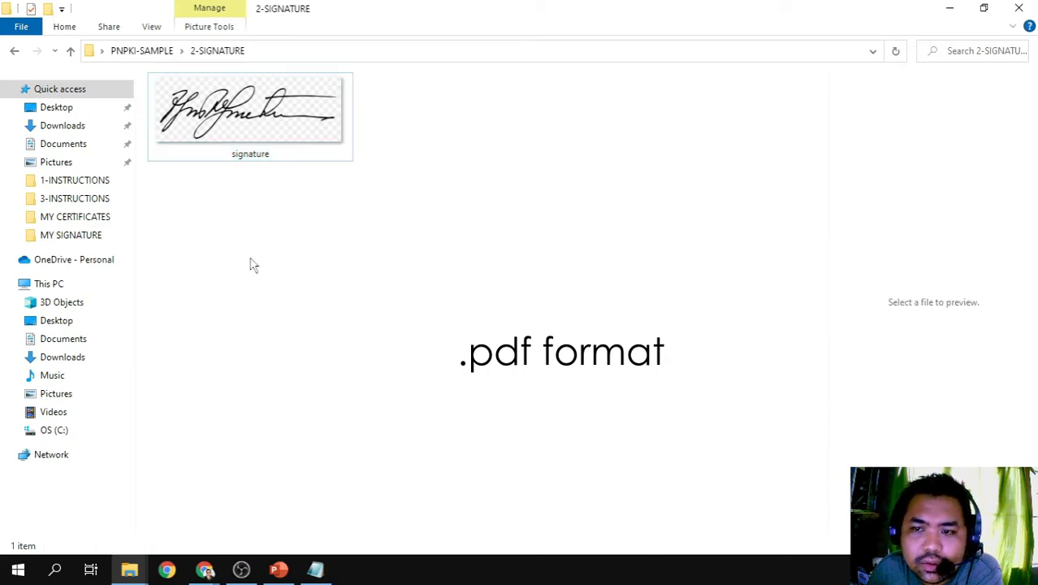
pyautogui.rightClick(339, 229)
pyautogui.click(363, 290)
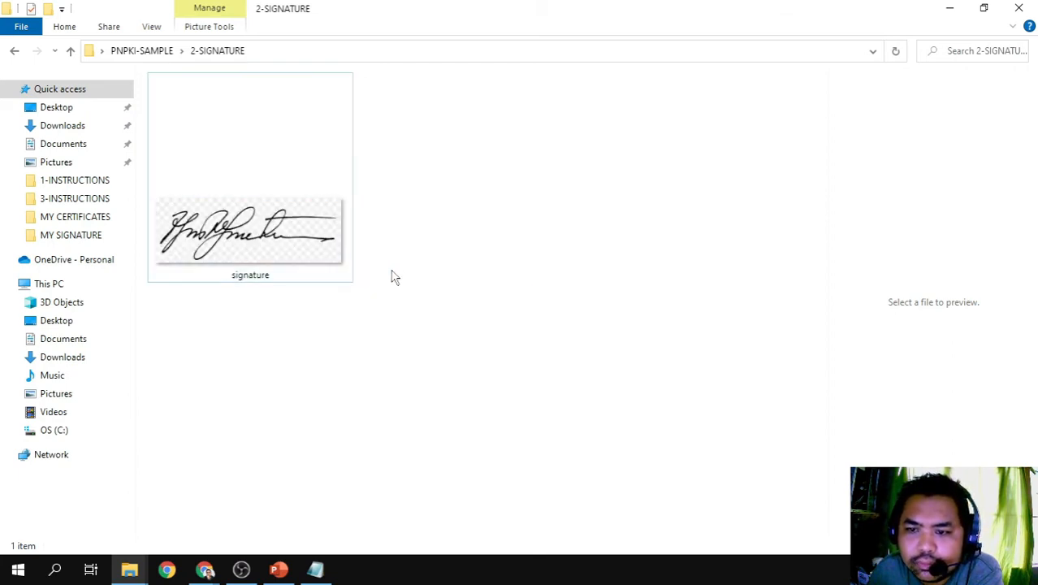
pyautogui.rightClick(403, 227)
pyautogui.click(456, 286)
pyautogui.click(284, 252)
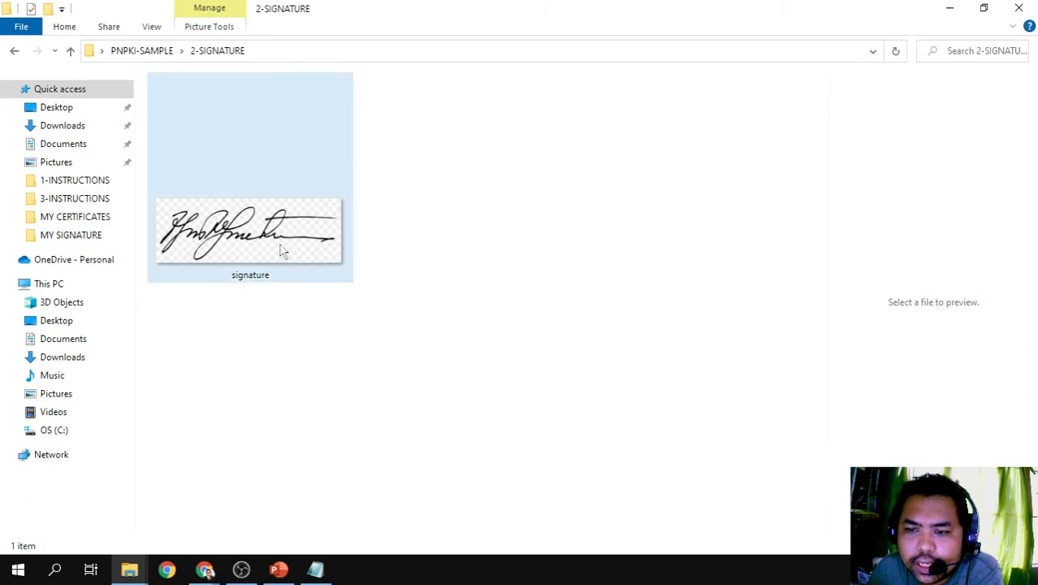
# Print the signature image as a full-page A4 photo using the Microsoft Print to PDF printer.
pyautogui.rightClick(274, 248)
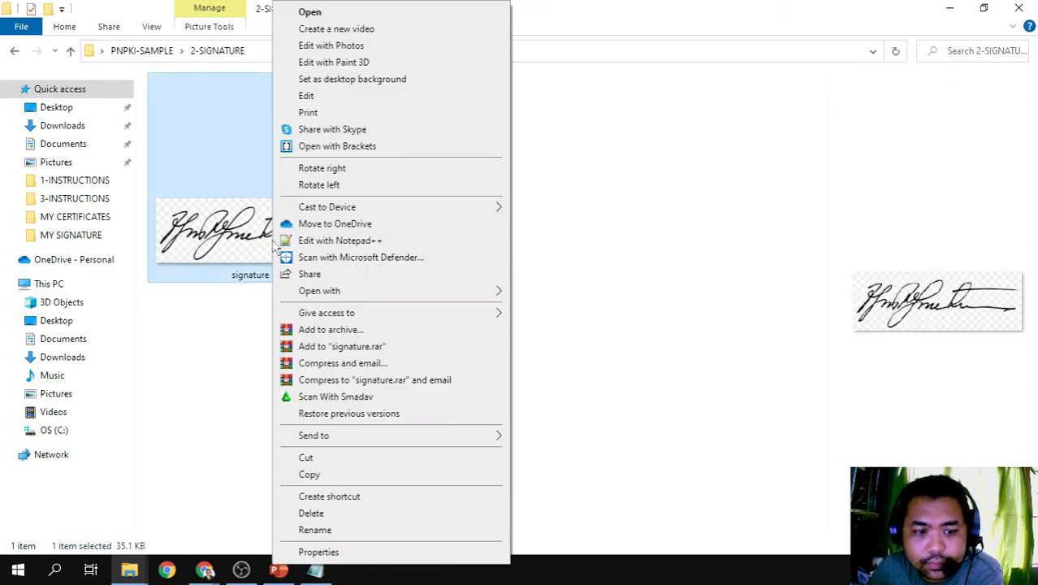
pyautogui.rightClick(244, 234)
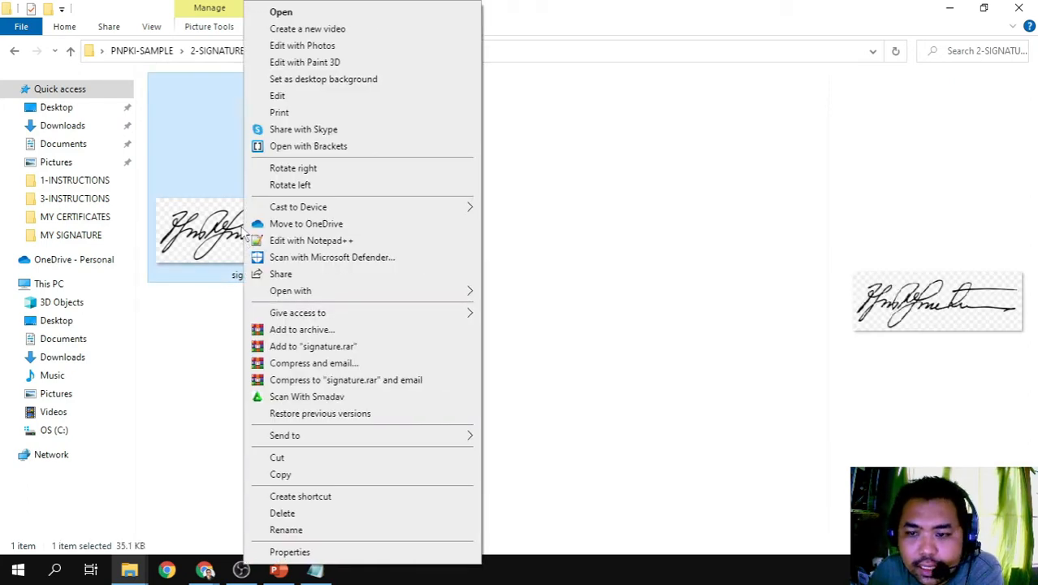
pyautogui.click(280, 113)
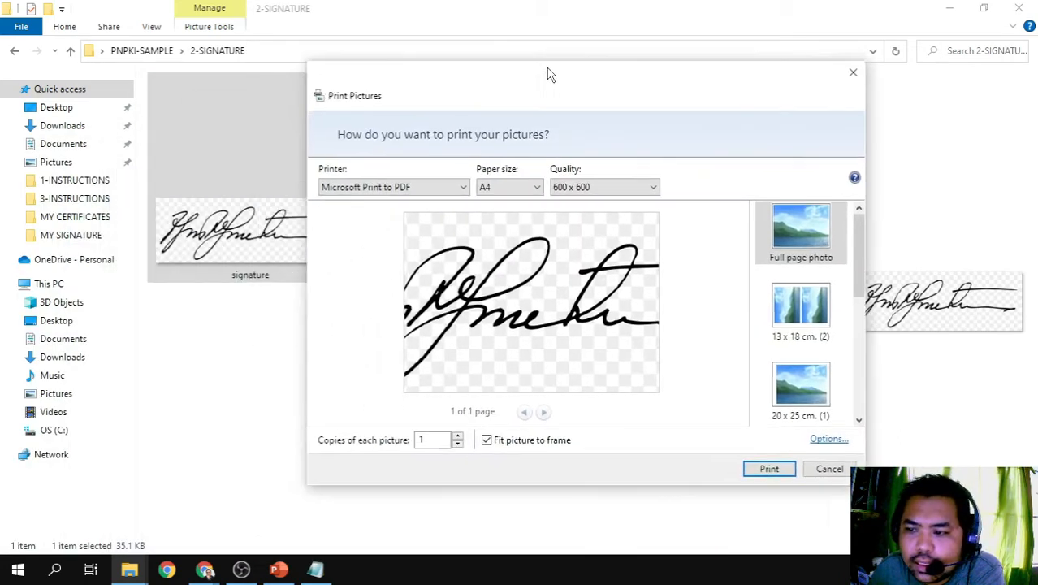
pyautogui.click(495, 177)
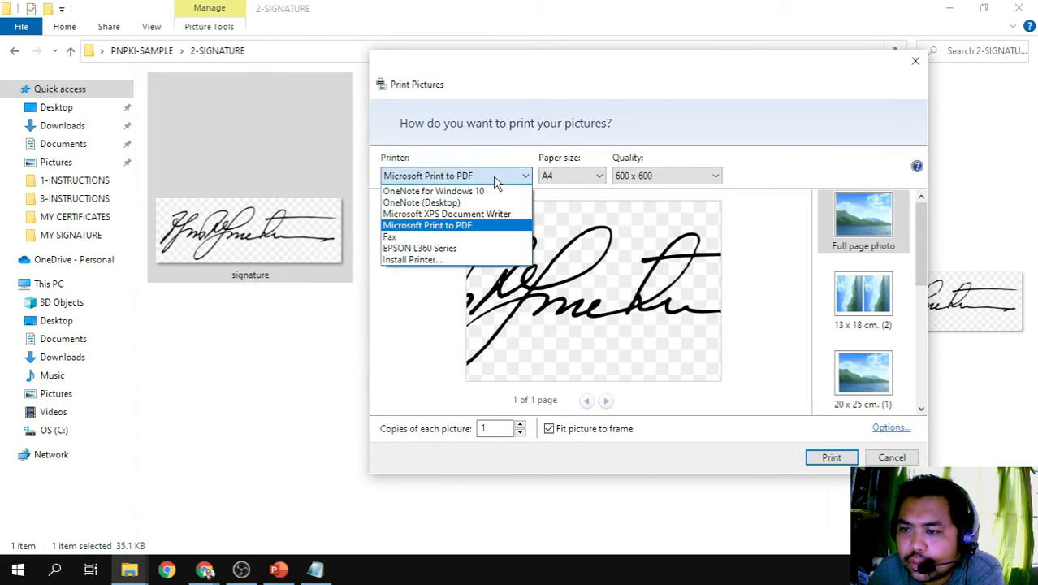
pyautogui.click(469, 226)
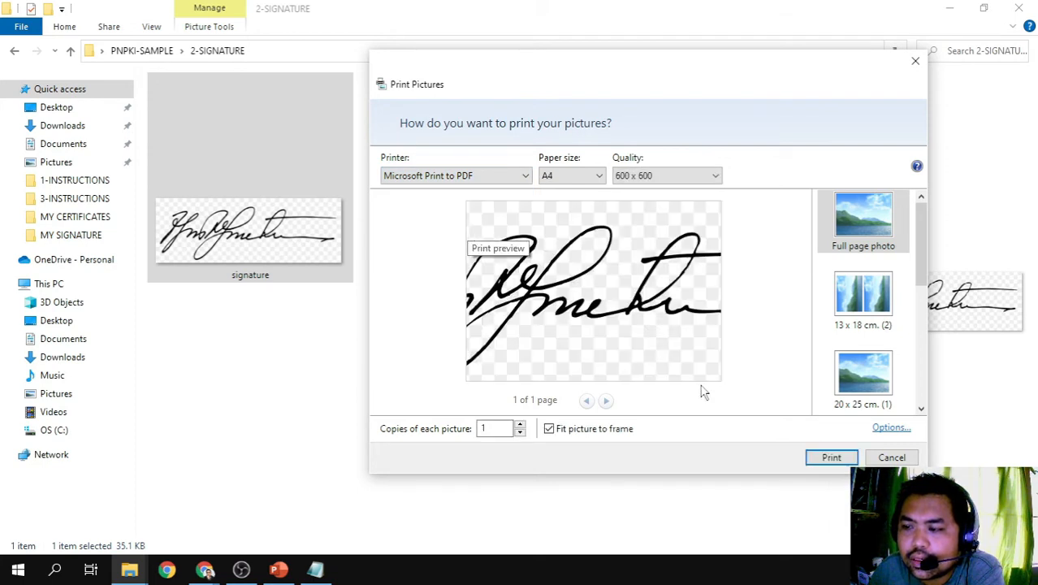
pyautogui.click(831, 460)
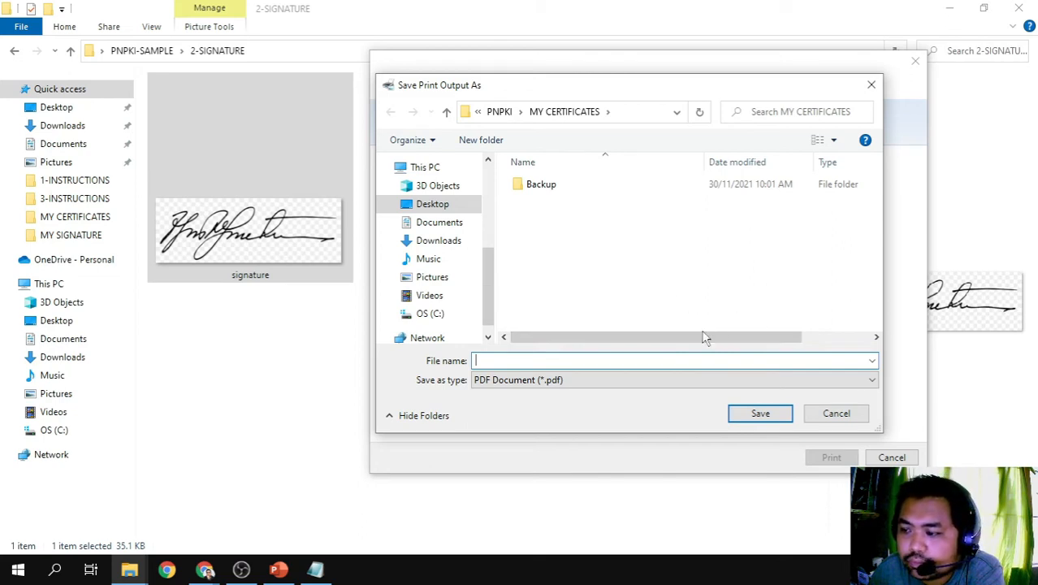
# Save the PDF print output as mysignature in the 2-SIGNATURE folder of PNPKI-SAMPLE on the Desktop.
pyautogui.moveTo(705, 338); pyautogui.dragTo(670, 341)
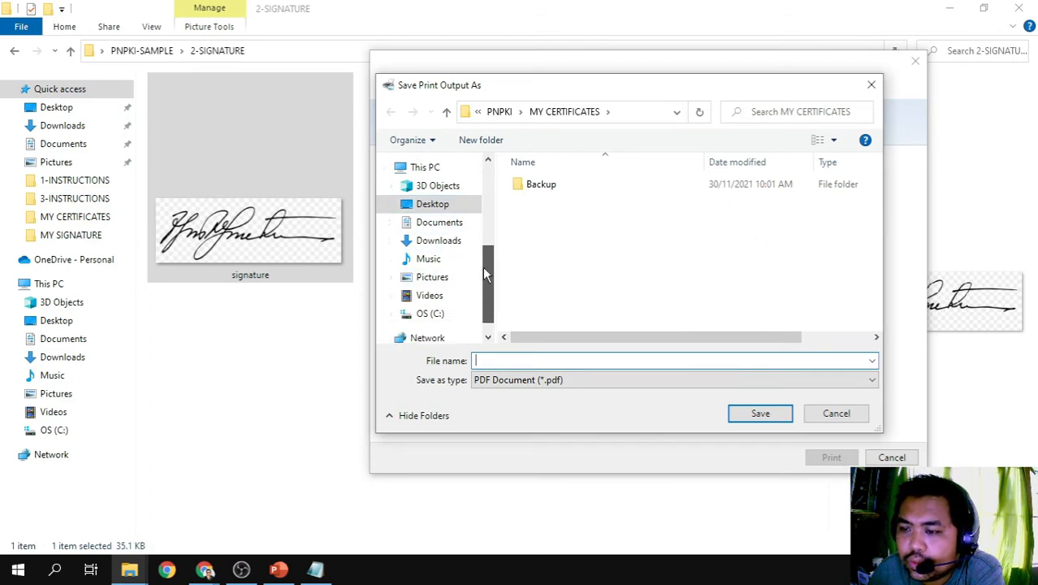
pyautogui.click(443, 205)
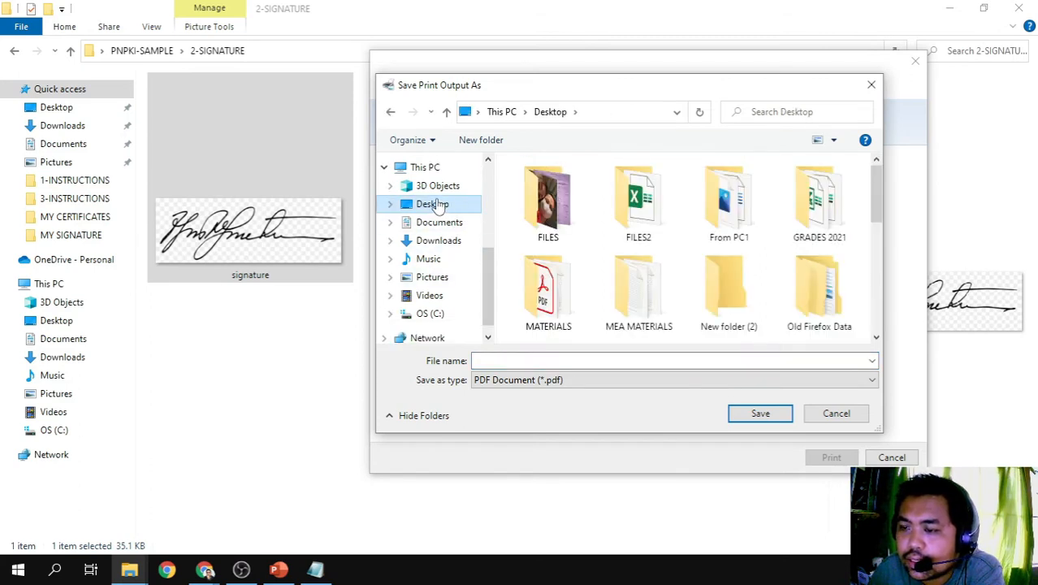
pyautogui.moveTo(873, 199); pyautogui.dragTo(874, 268)
pyautogui.doubleClick(814, 210)
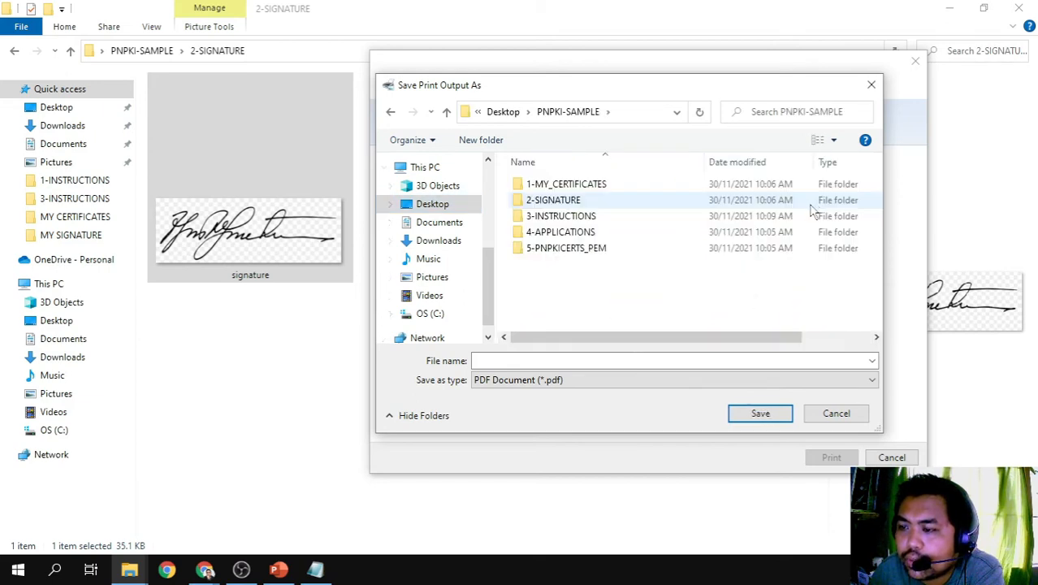
pyautogui.doubleClick(567, 201)
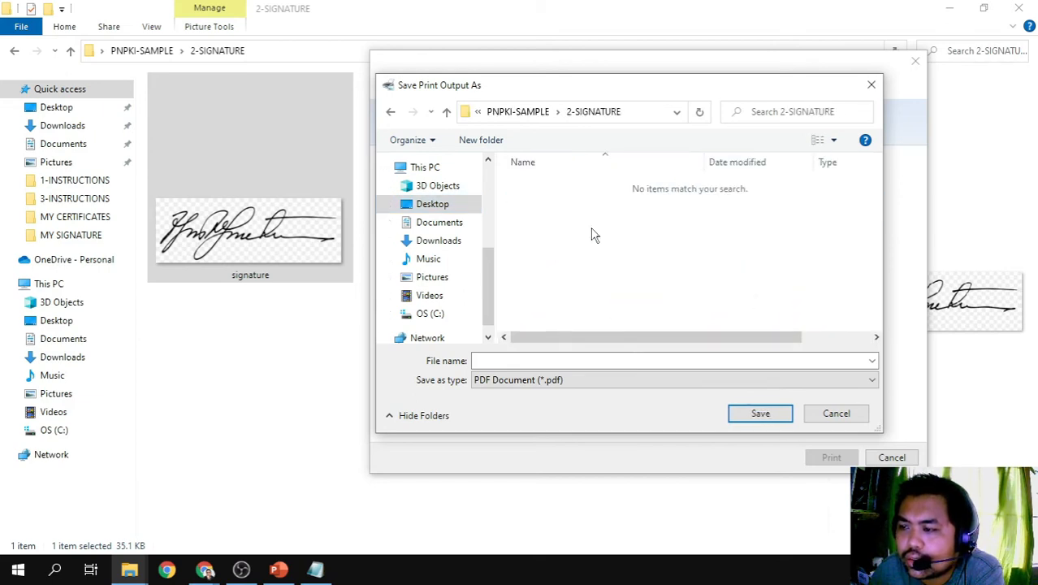
pyautogui.click(564, 360)
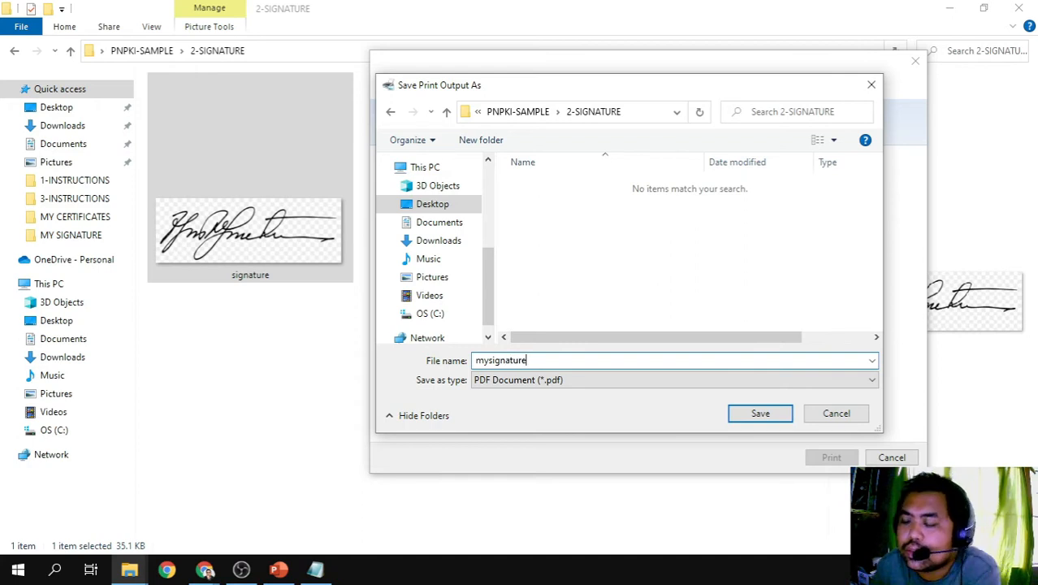
pyautogui.click(748, 419)
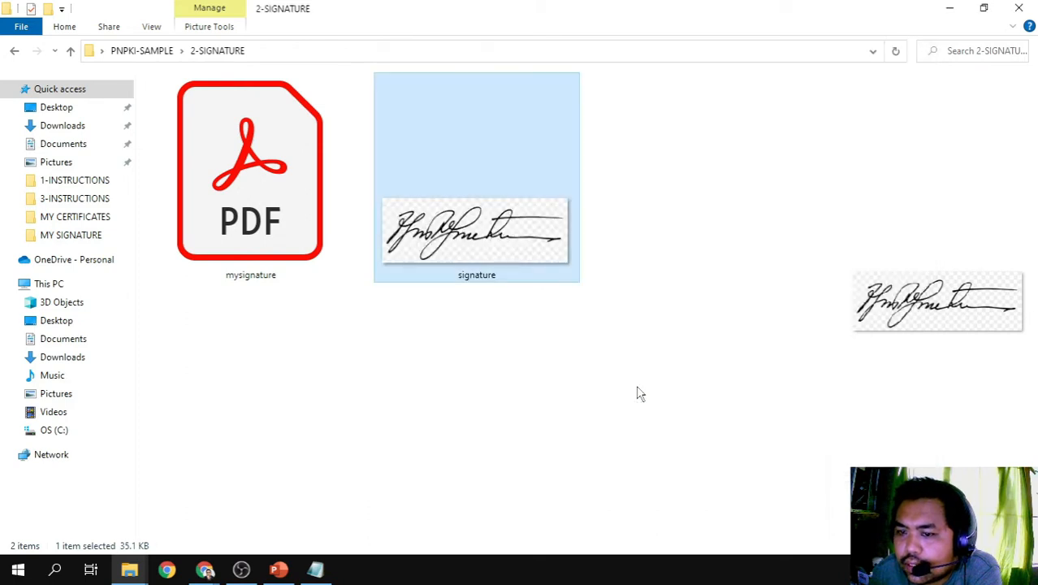
# Refresh the 2-SIGNATURE folder and select the mysignature PDF.
pyautogui.rightClick(449, 359)
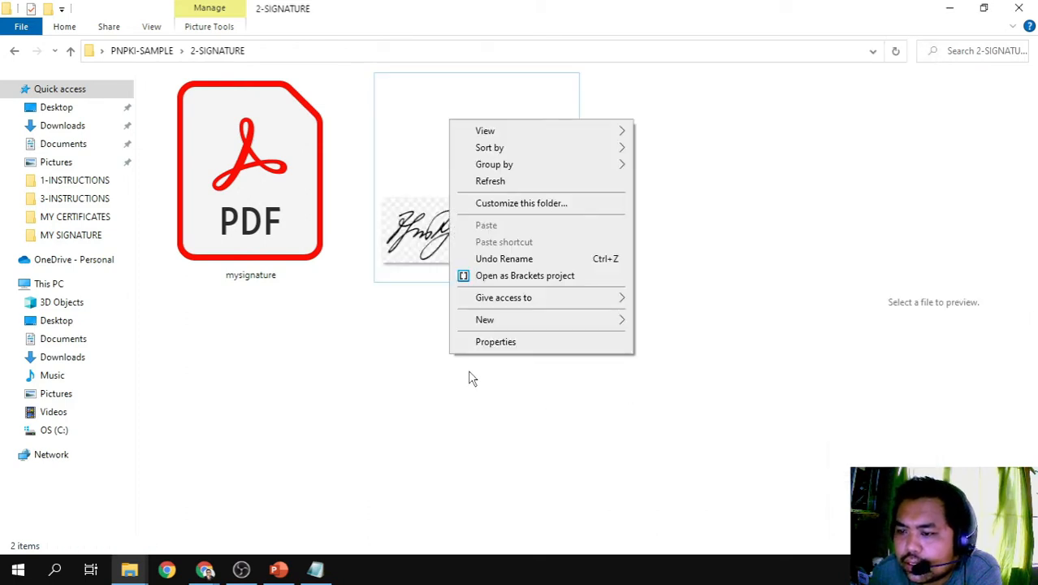
pyautogui.click(489, 185)
pyautogui.click(344, 273)
pyautogui.click(297, 215)
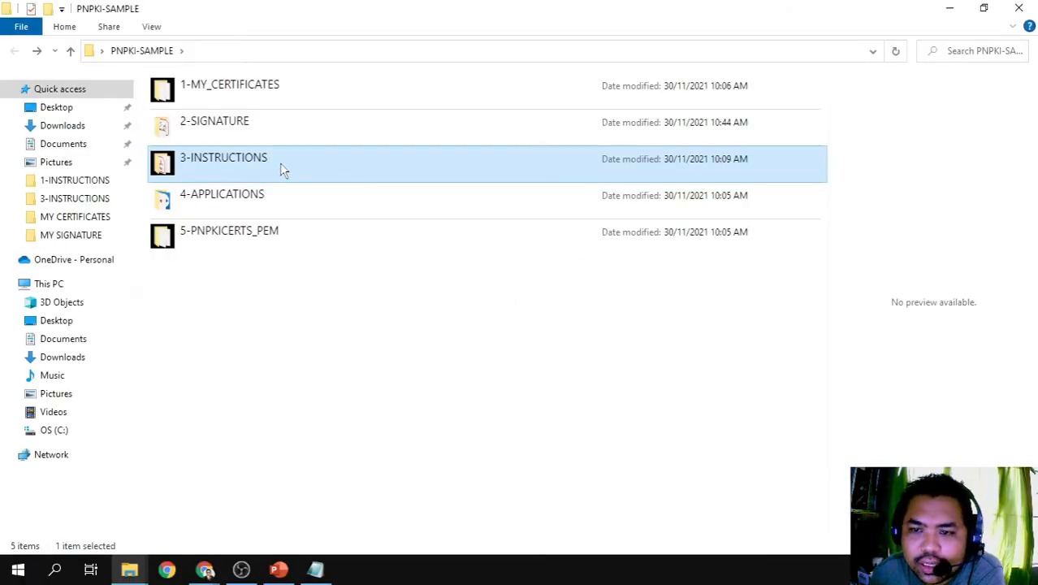
# Look through the 3-INSTRUCTIONS and 4-APPLICATIONS folders of PNPKI-SAMPLE, widening the Name column in 4-APPLICATIONS.
pyautogui.doubleClick(282, 169)
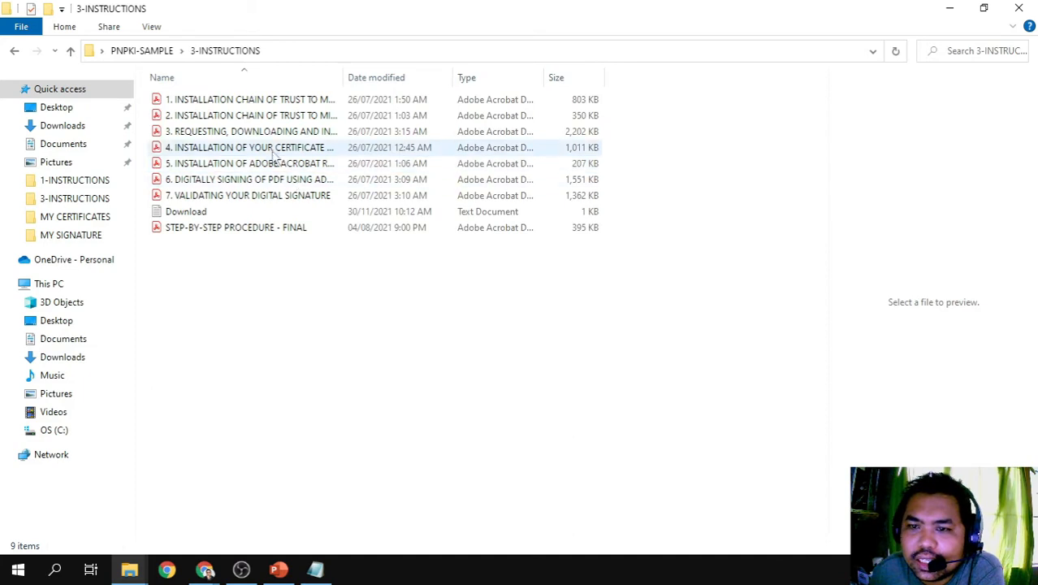
pyautogui.click(13, 52)
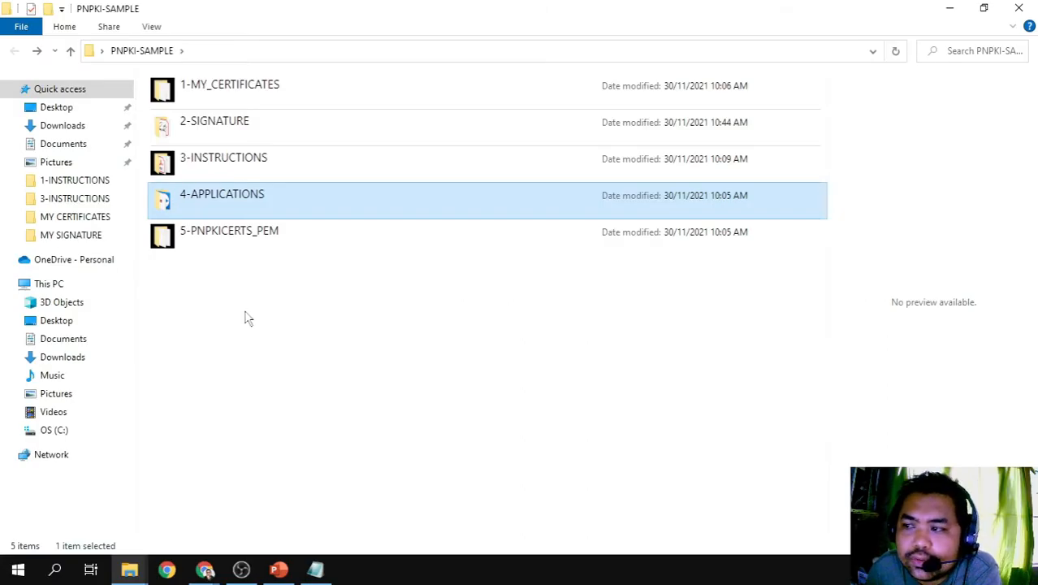
pyautogui.doubleClick(225, 209)
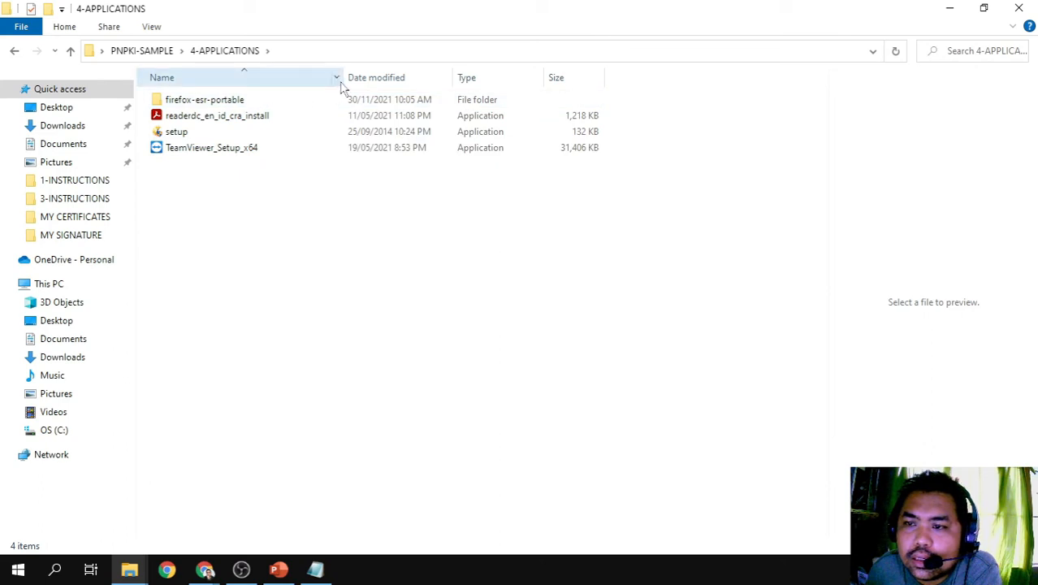
pyautogui.moveTo(344, 77); pyautogui.dragTo(439, 77)
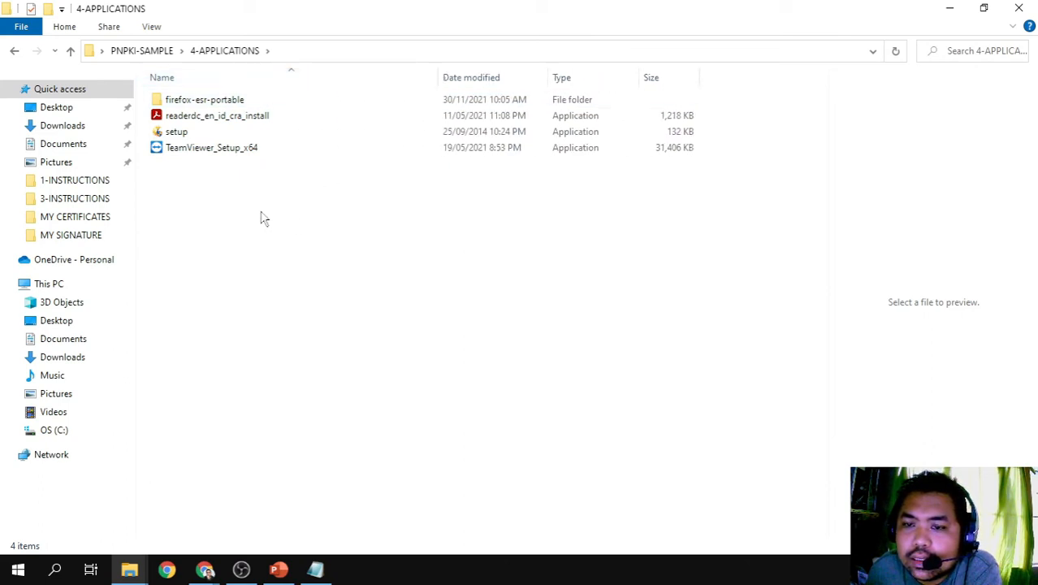
# Launch the portable Firefox ESR application from the firefox-esr-portable folder and maximize its window.
pyautogui.click(235, 107)
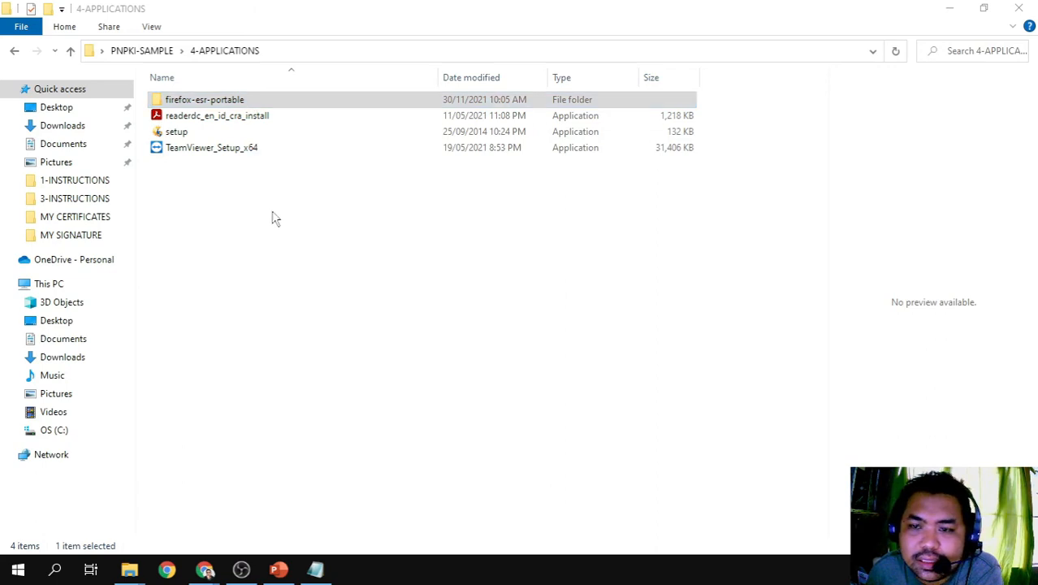
pyautogui.rightClick(255, 231)
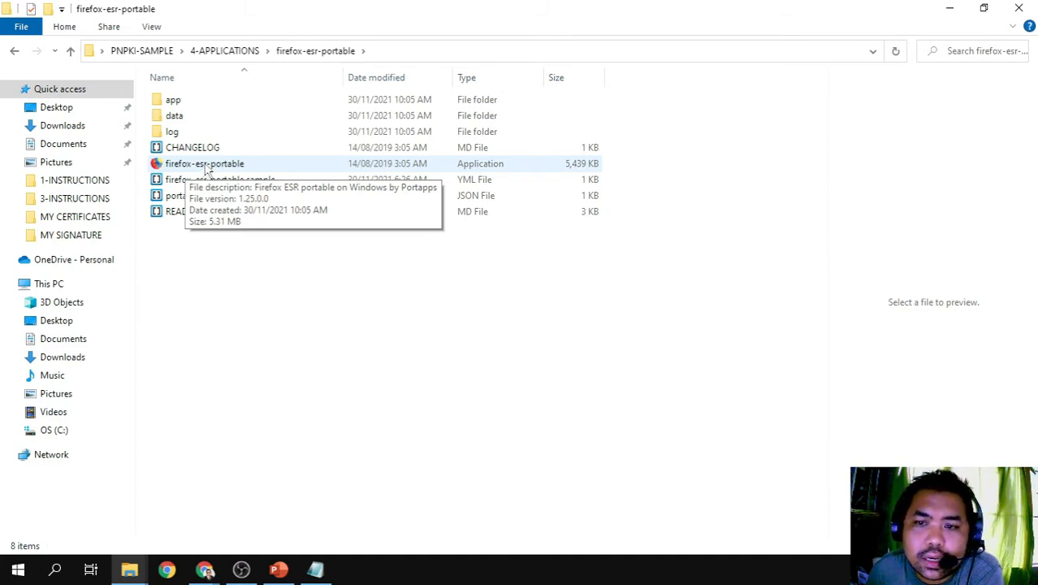
pyautogui.click(207, 167)
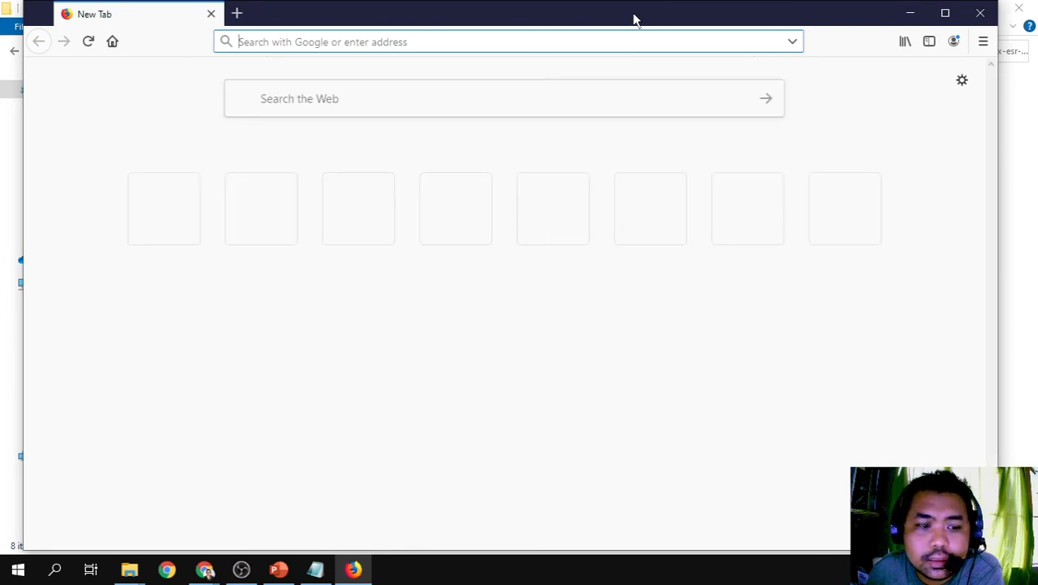
pyautogui.doubleClick(560, 16)
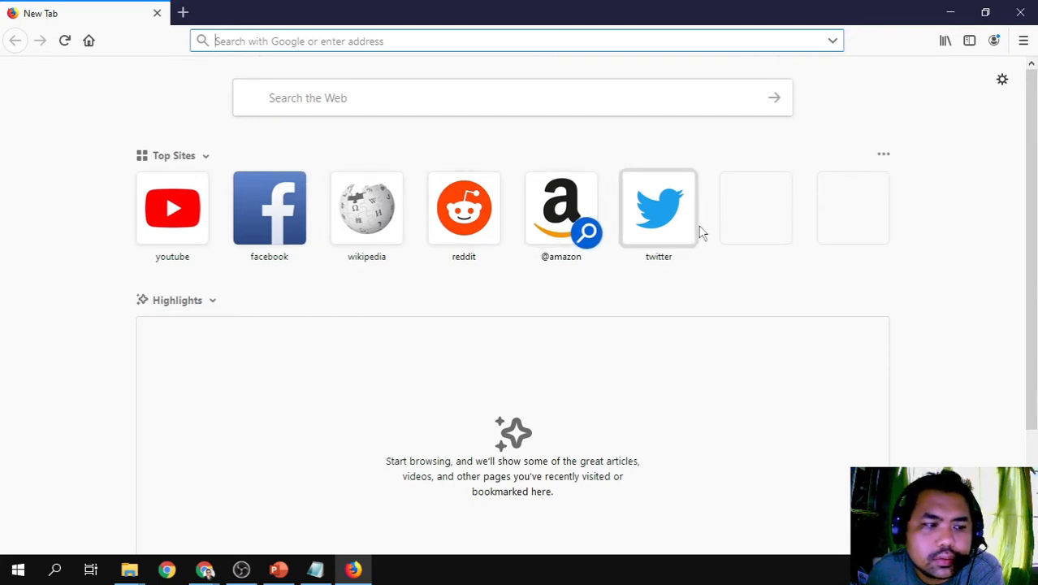
pyautogui.moveTo(1033, 177); pyautogui.dragTo(1027, 120)
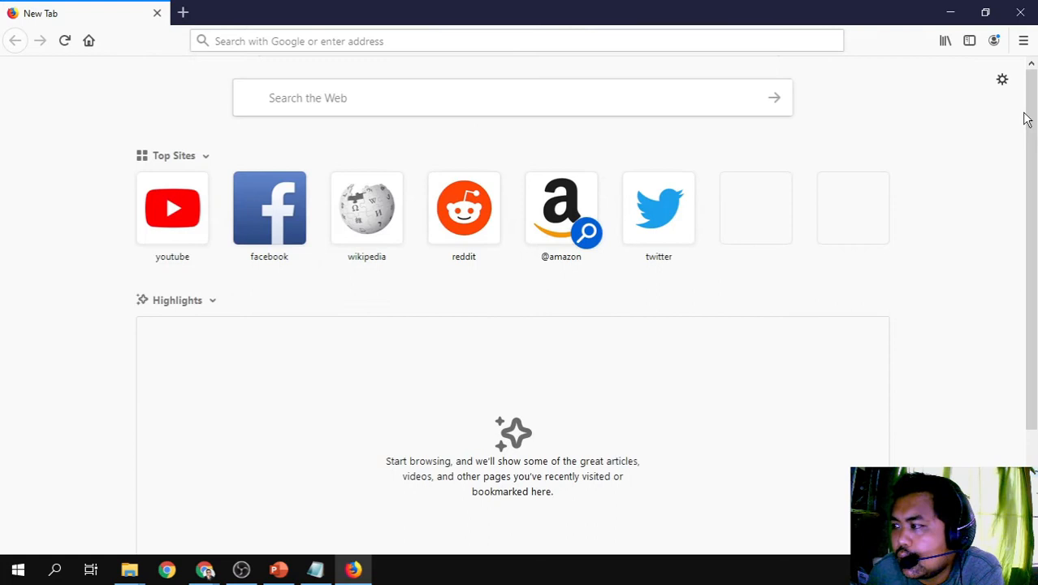
# Open the Privacy & Security options in Firefox and go to the Security and Certificates settings.
pyautogui.click(1023, 42)
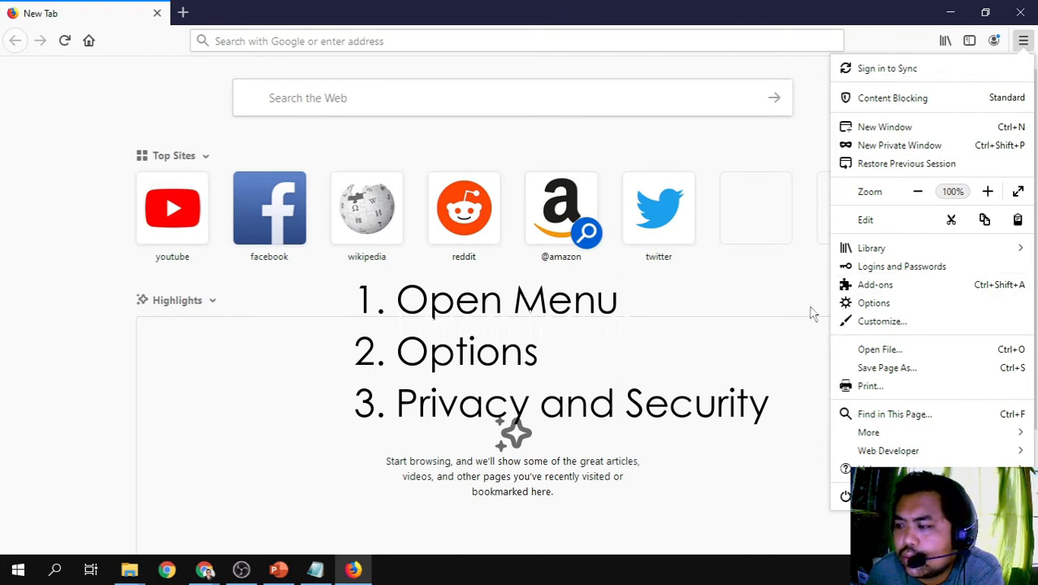
pyautogui.click(875, 303)
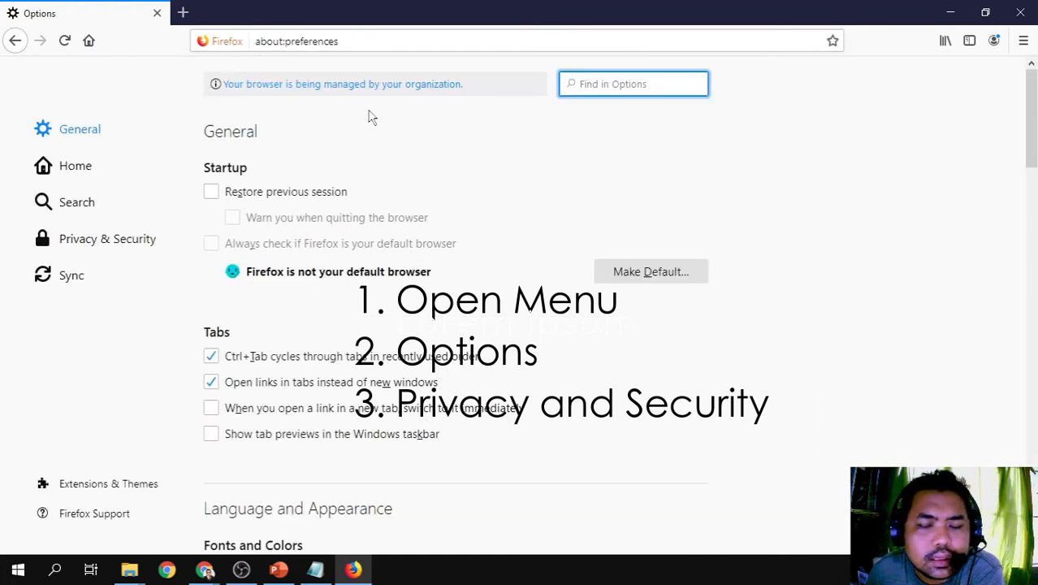
pyautogui.click(119, 246)
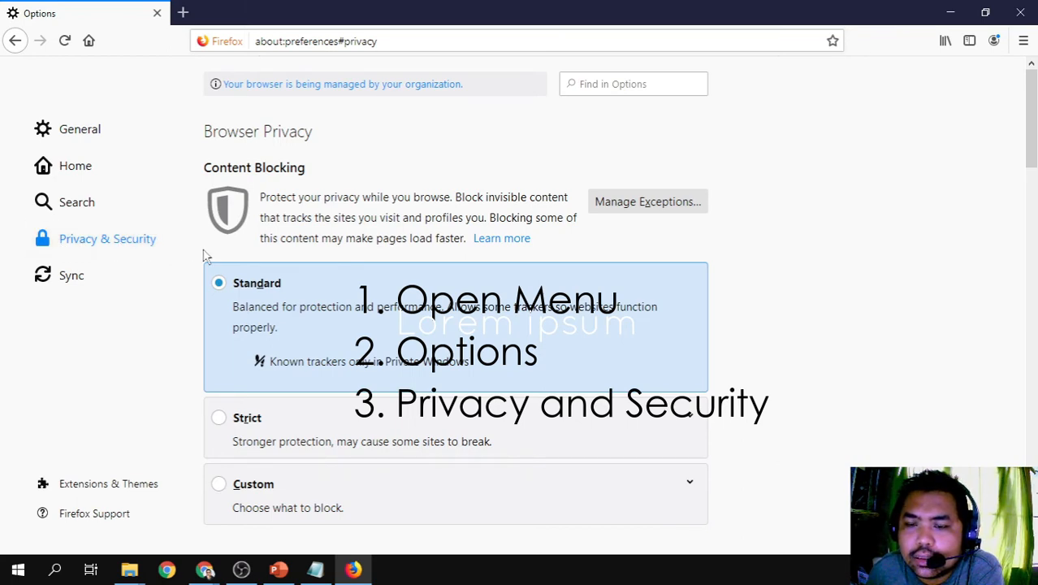
pyautogui.scroll(-5, 203, 268)
pyautogui.scroll(-7, 505, 362)
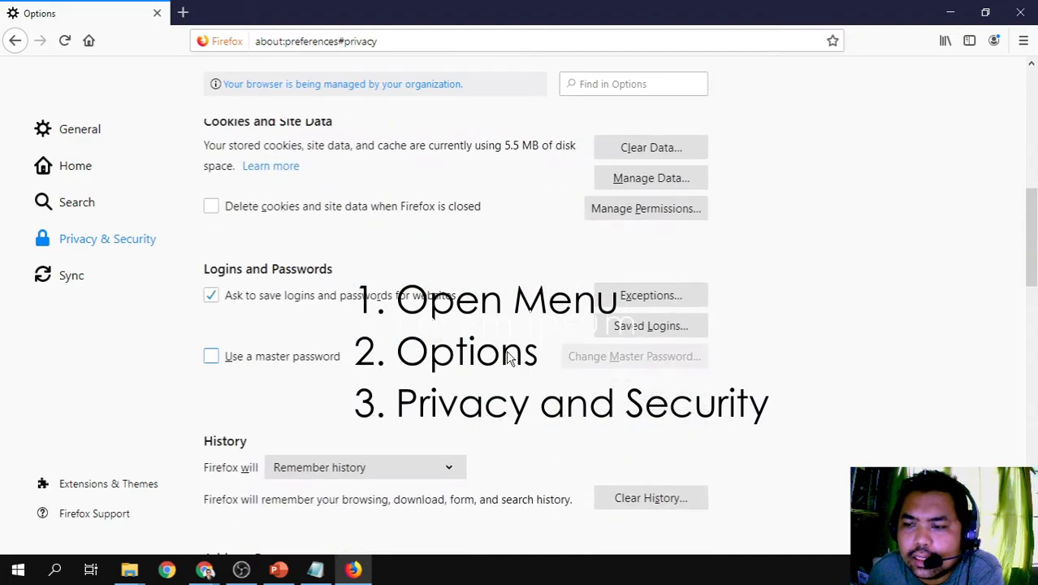
pyautogui.scroll(-4, 504, 359)
pyautogui.scroll(-6, 504, 360)
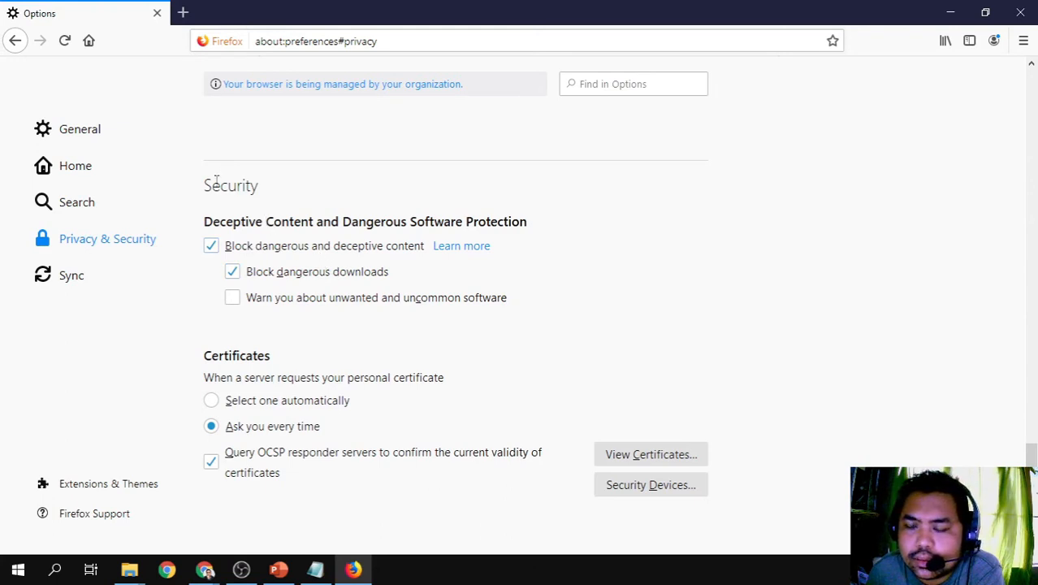
pyautogui.moveTo(208, 223); pyautogui.dragTo(395, 223)
pyautogui.click(412, 225)
pyautogui.click(233, 297)
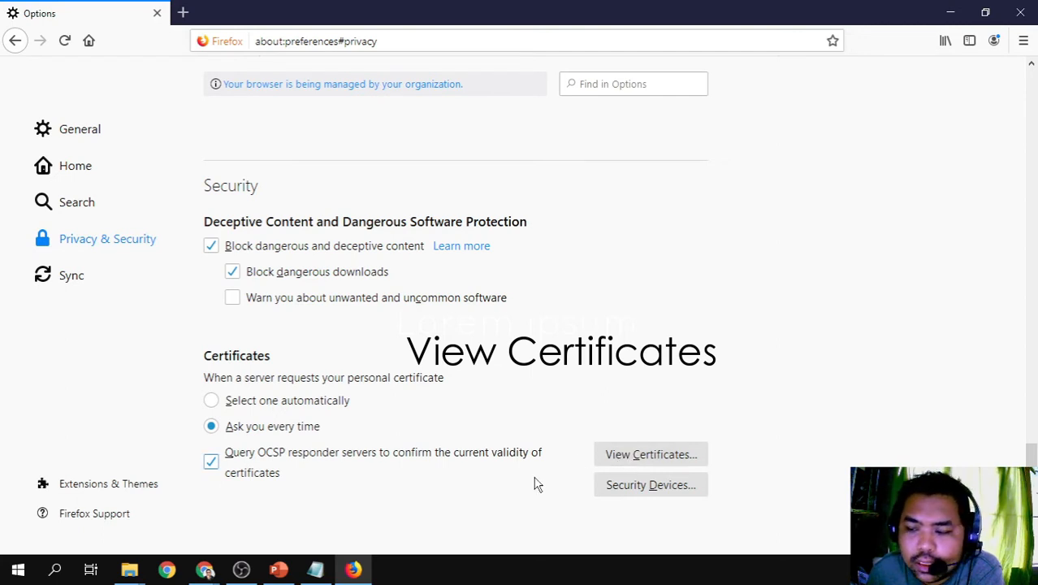
# Open the Certificate Manager, look through the People, Servers and Authorities certificate lists, and close it.
pyautogui.click(633, 457)
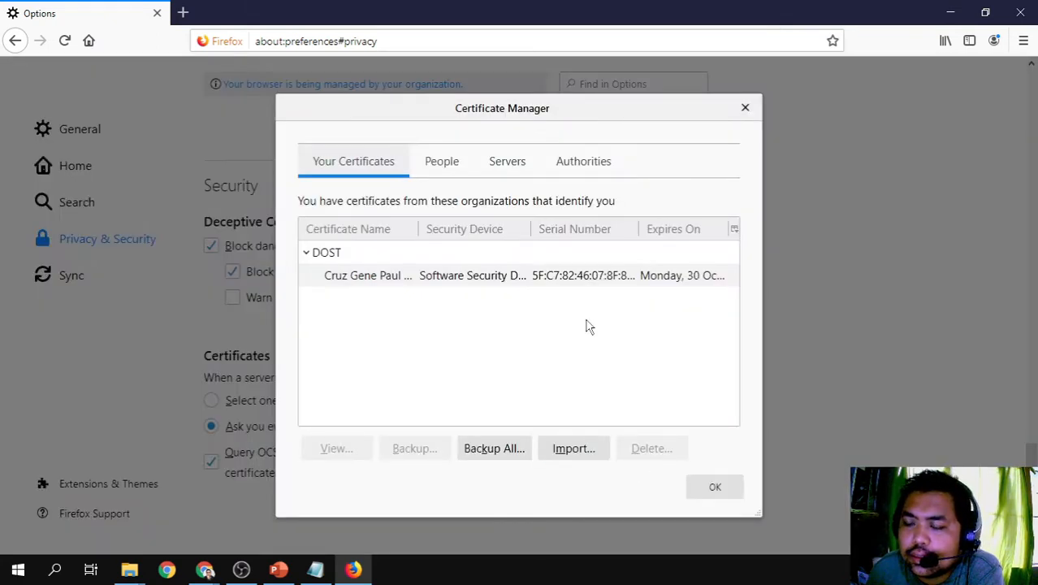
pyautogui.click(459, 165)
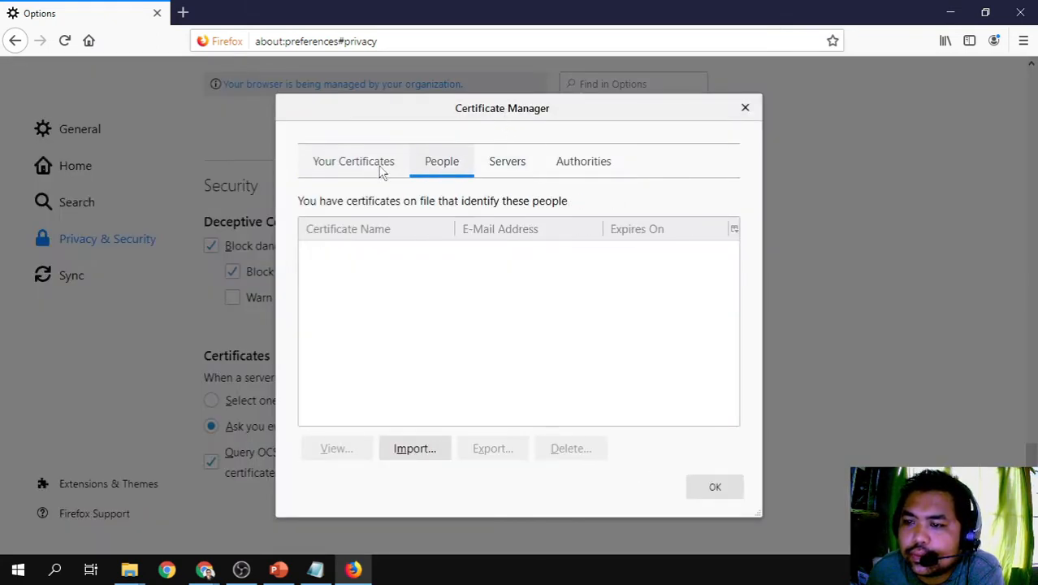
pyautogui.click(382, 169)
pyautogui.click(439, 165)
pyautogui.click(505, 170)
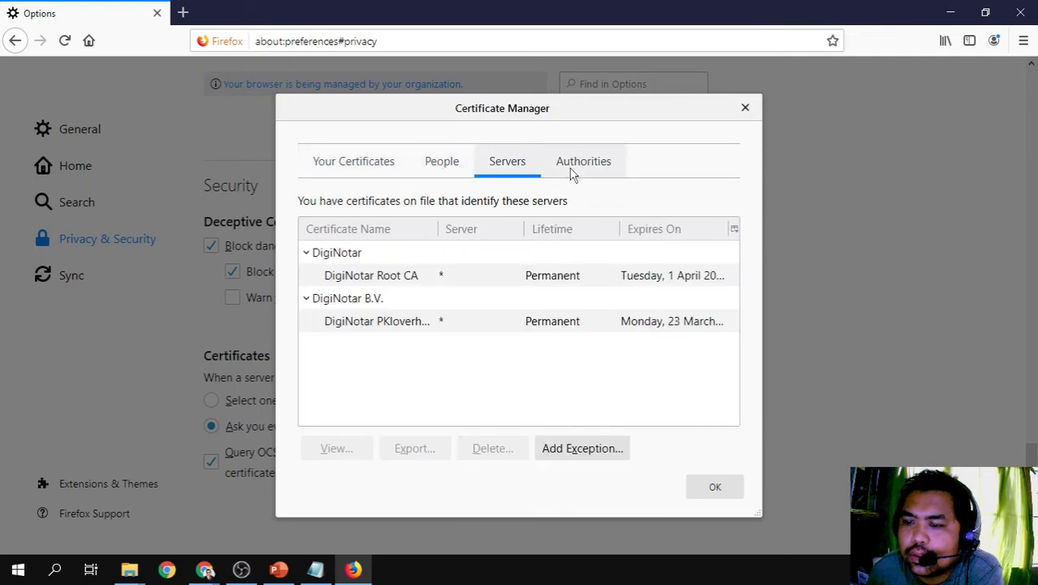
pyautogui.click(571, 173)
pyautogui.press('Escape')
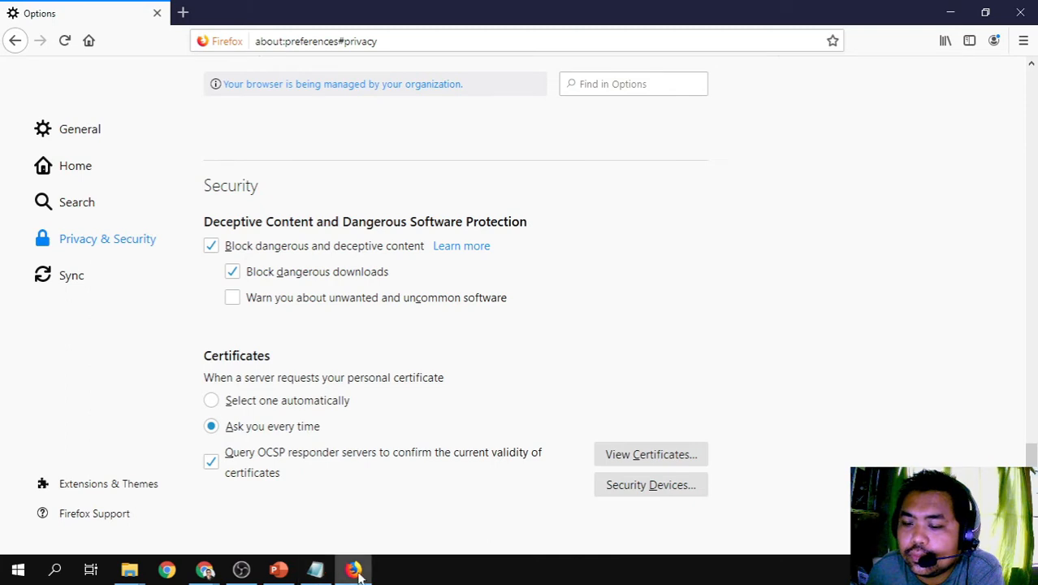
# Reopen the Certificate Manager in Firefox at the list of certificate authorities.
pyautogui.click(315, 569)
pyautogui.click(354, 569)
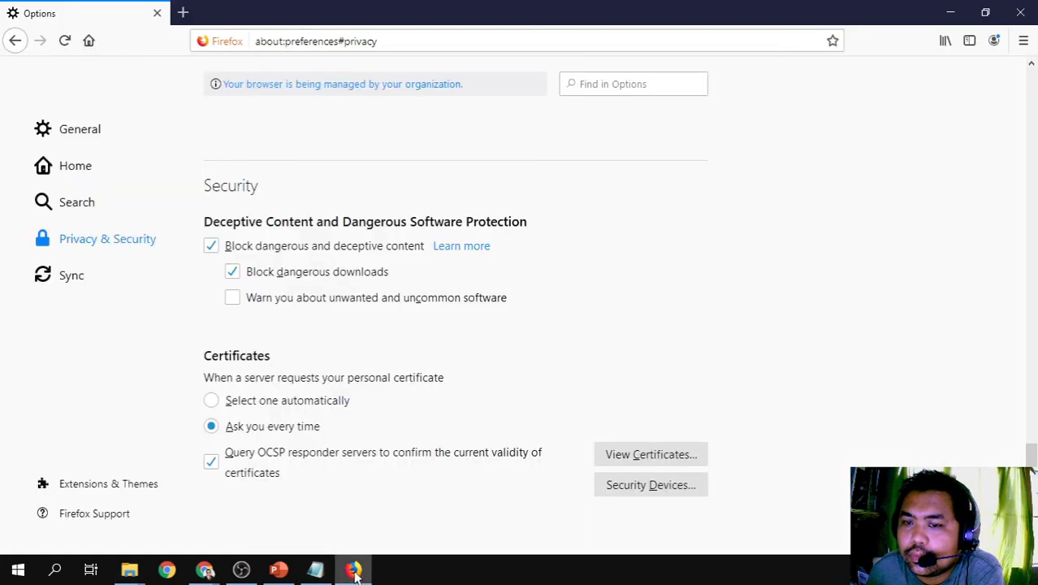
pyautogui.click(659, 453)
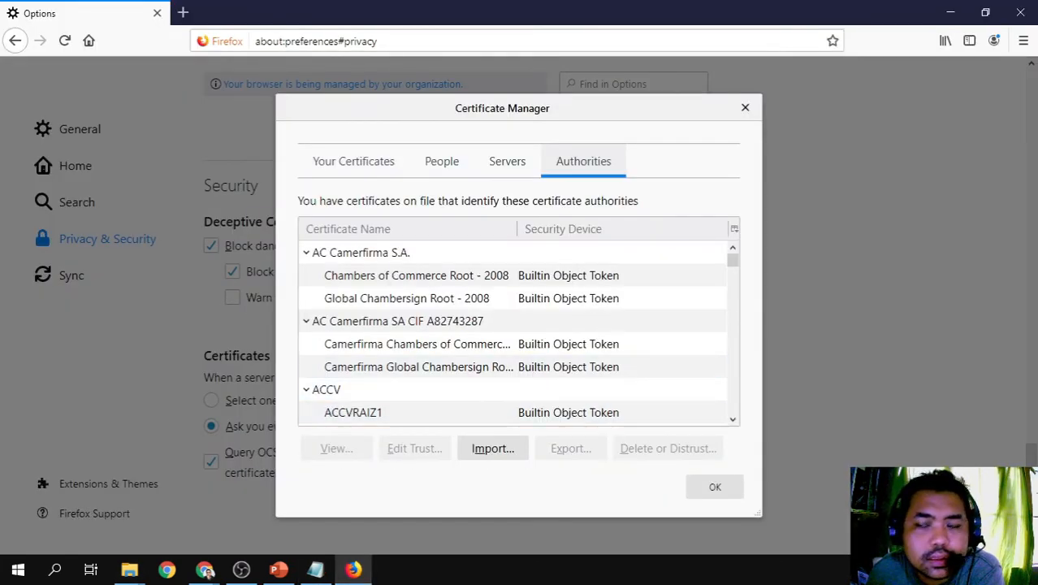
# Switch to File Explorer and open the 5-PNPKICERTS_PEM folder inside PNPKI-SAMPLE.
pyautogui.moveTo(129, 568)
pyautogui.click(228, 505)
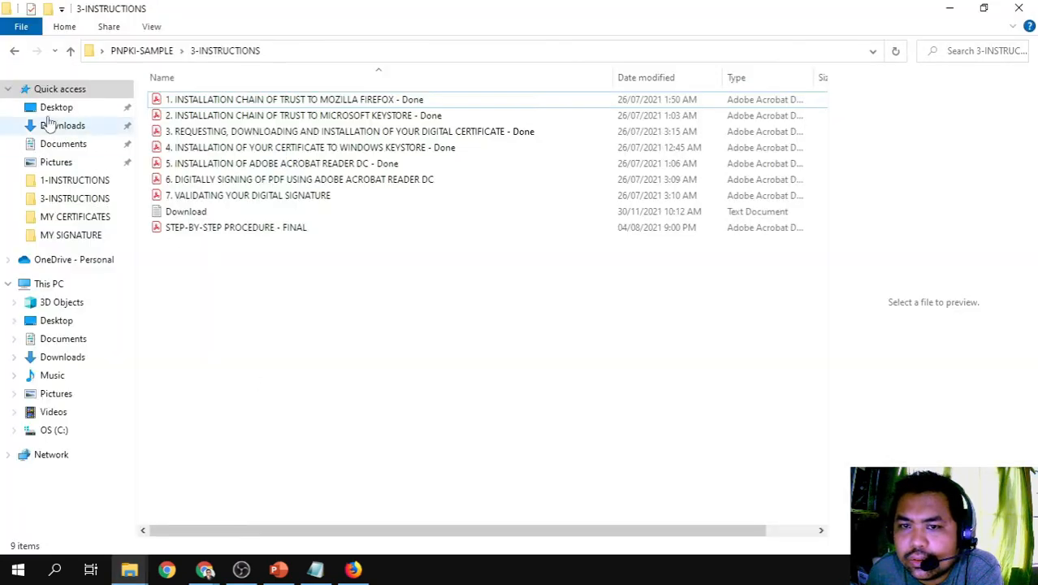
pyautogui.click(16, 52)
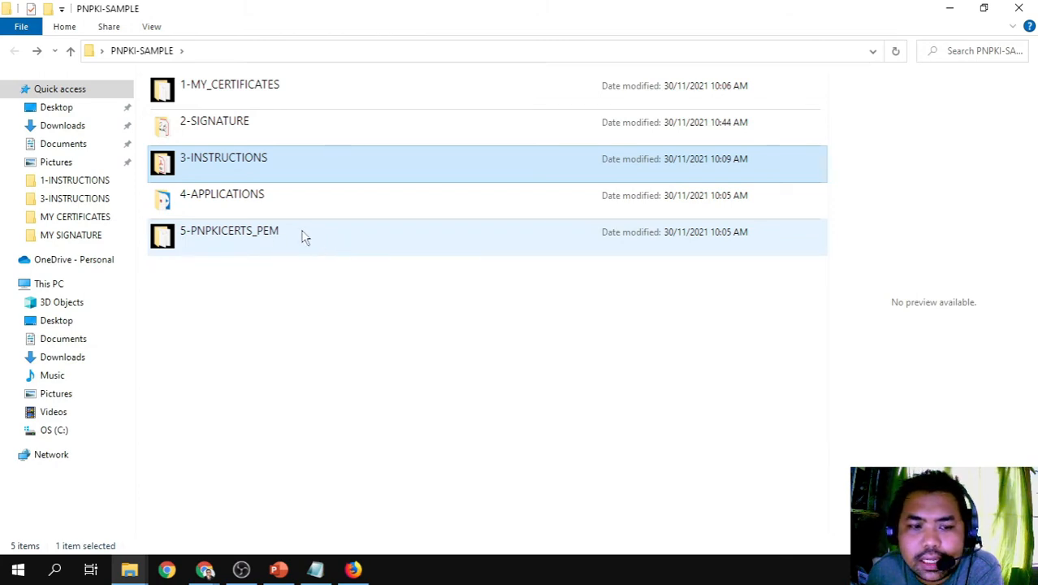
pyautogui.doubleClick(302, 235)
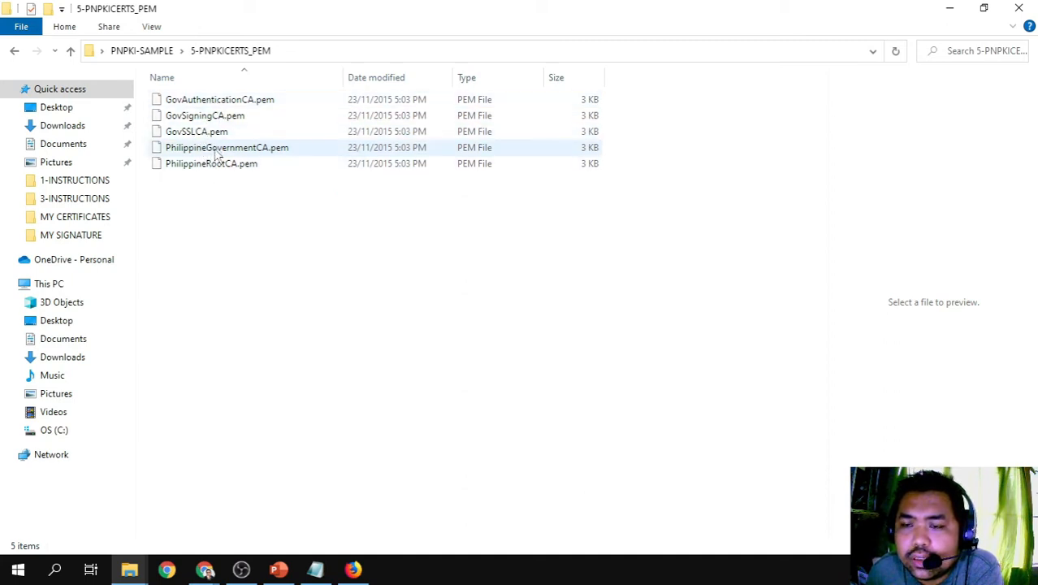
# Shrink the 5-PNPKICERTS_PEM folder window, move it lower over the Certificate Manager, and return to Firefox.
pyautogui.doubleClick(909, 8)
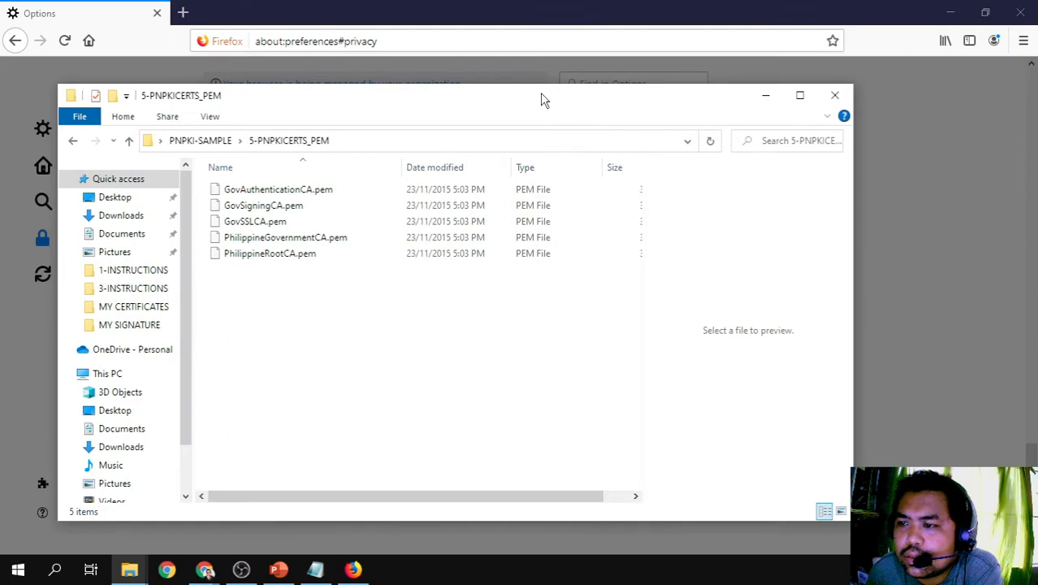
pyautogui.moveTo(543, 97); pyautogui.dragTo(614, 302)
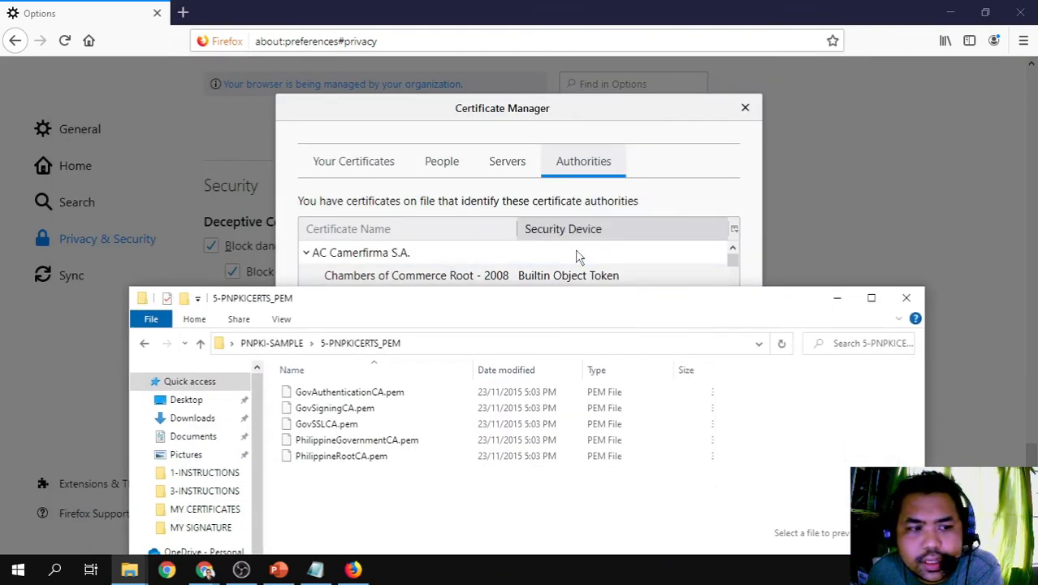
pyautogui.moveTo(780, 313); pyautogui.dragTo(741, 332)
pyautogui.click(797, 318)
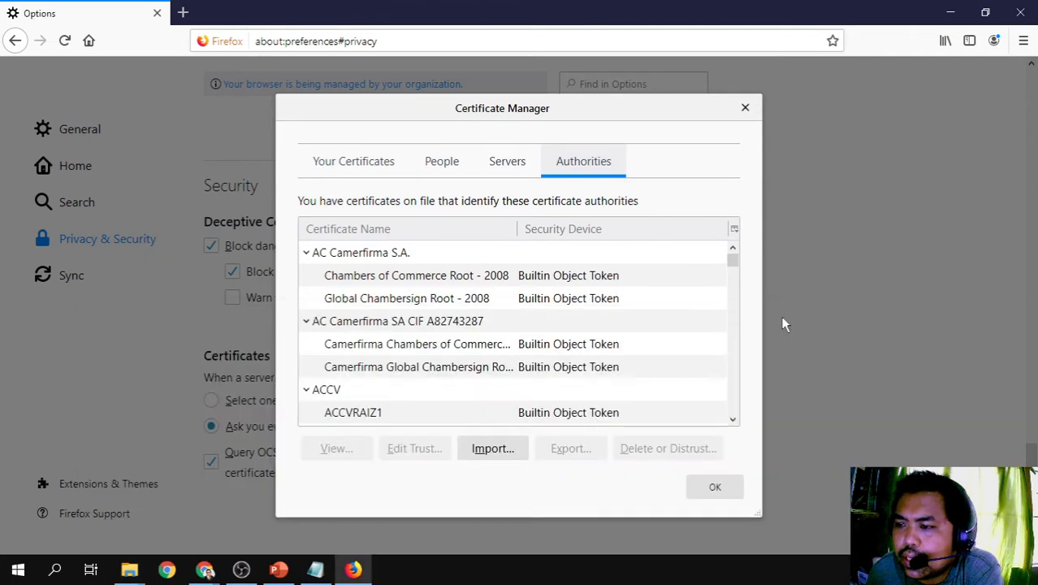
# Start importing a CA certificate and browse to the 5-PNPKICERTS_PEM folder inside PNPKI-SAMPLE on the Desktop.
pyautogui.click(491, 454)
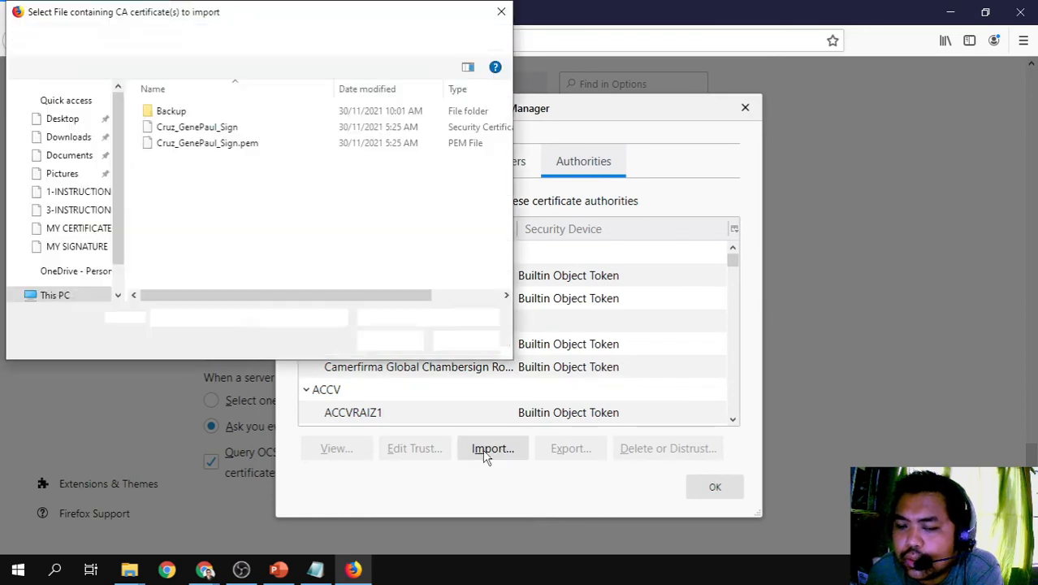
pyautogui.moveTo(193, 18); pyautogui.dragTo(370, 78)
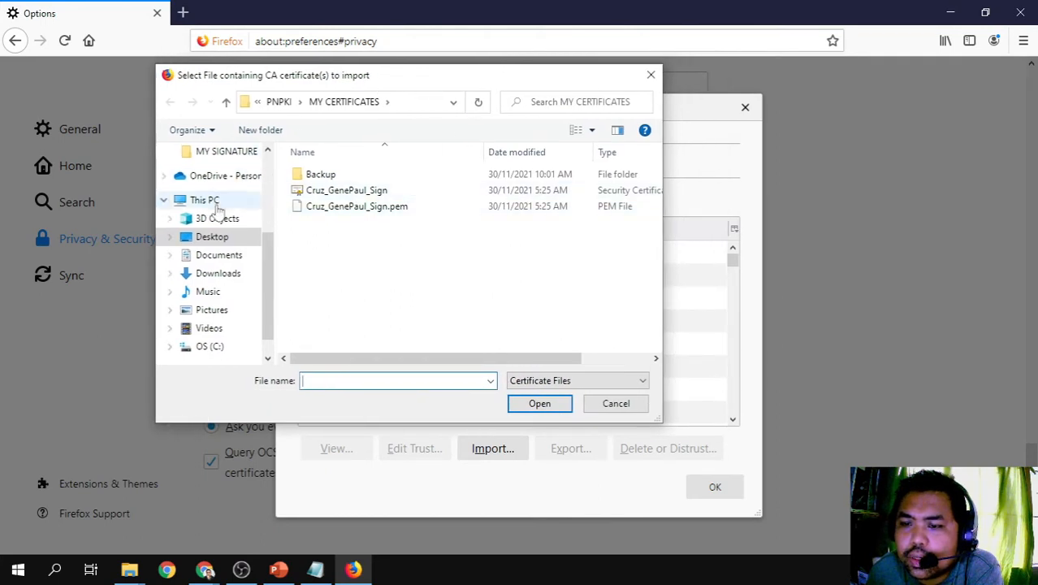
pyautogui.click(239, 238)
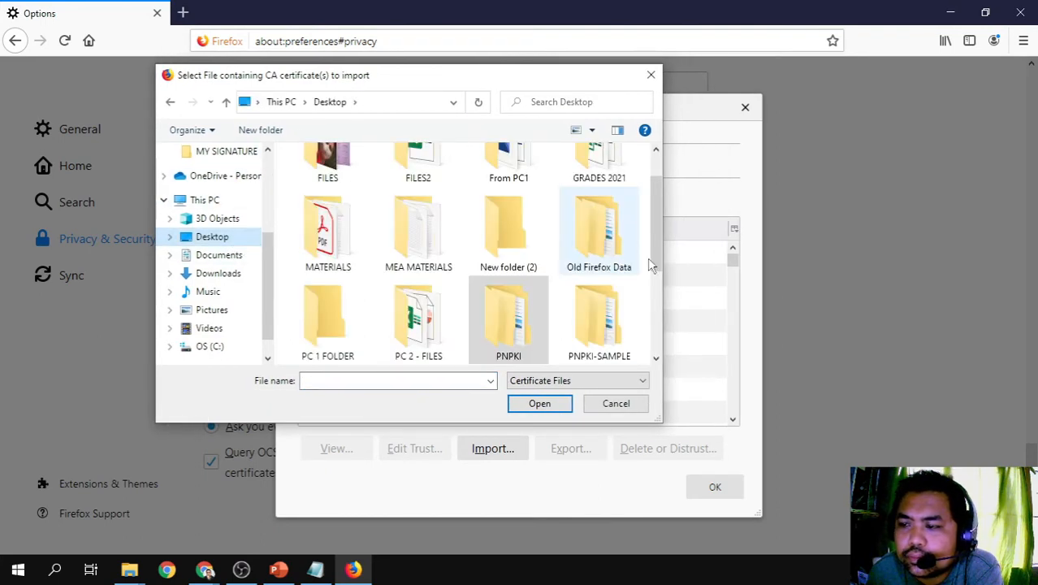
pyautogui.scroll(-3, 649, 299)
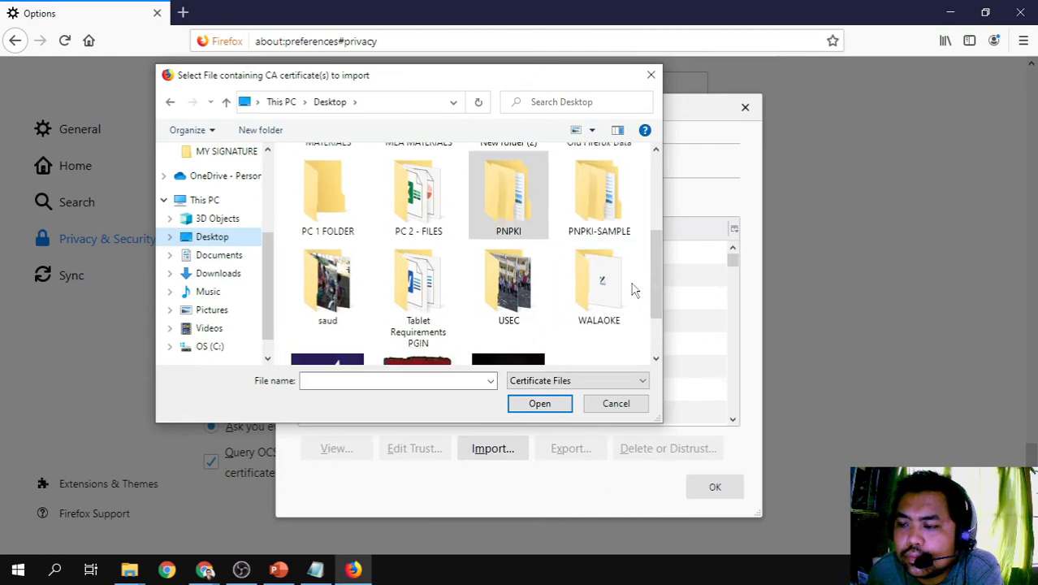
pyautogui.doubleClick(599, 199)
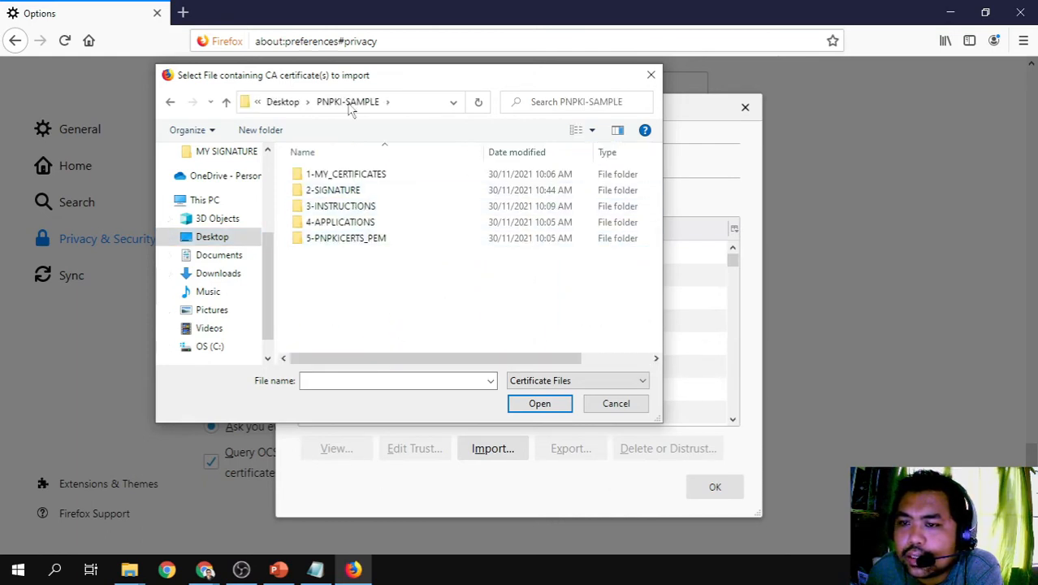
pyautogui.moveTo(360, 73); pyautogui.dragTo(379, 120)
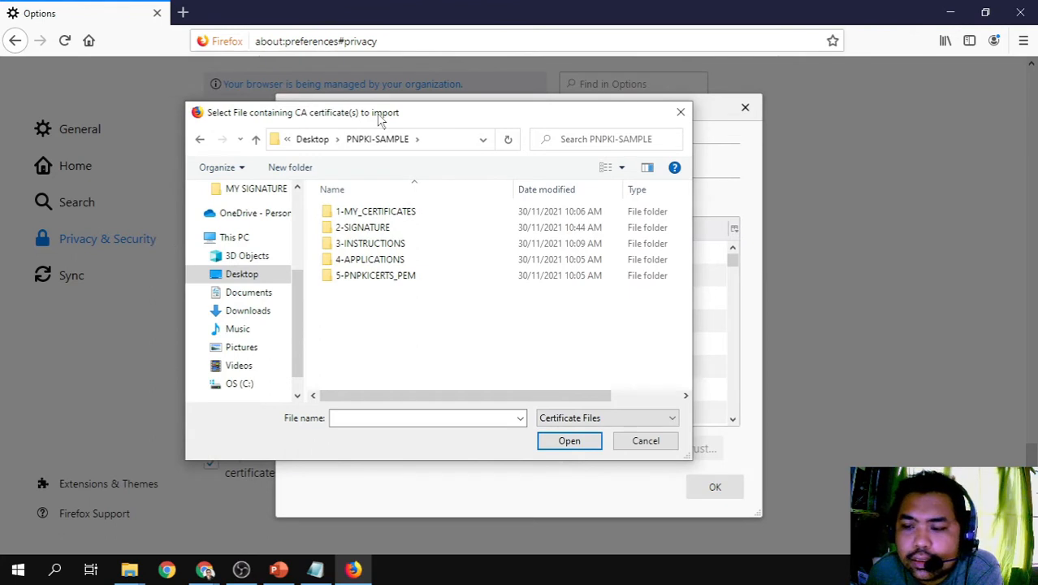
pyautogui.click(370, 280)
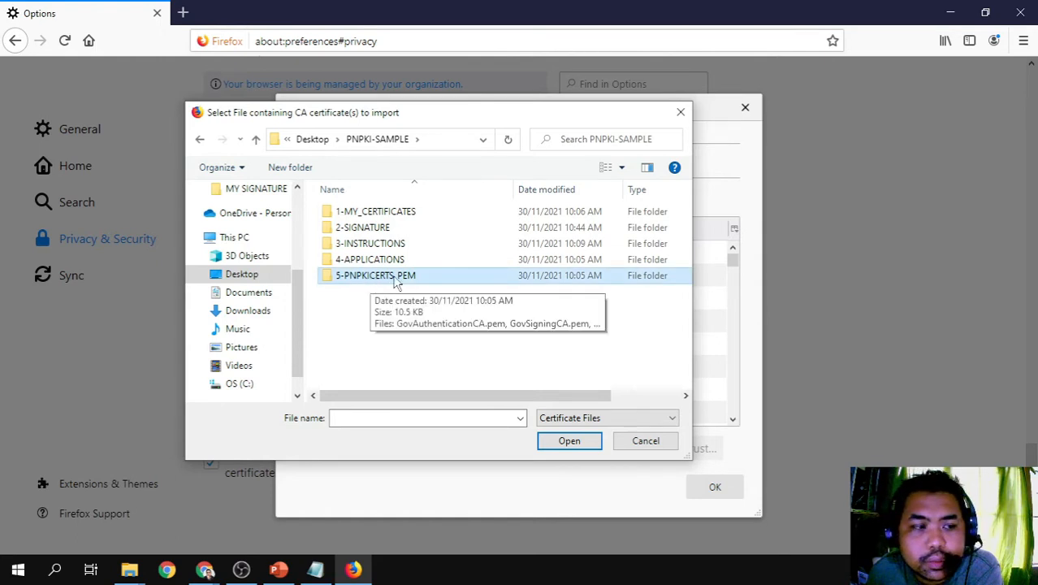
pyautogui.click(565, 443)
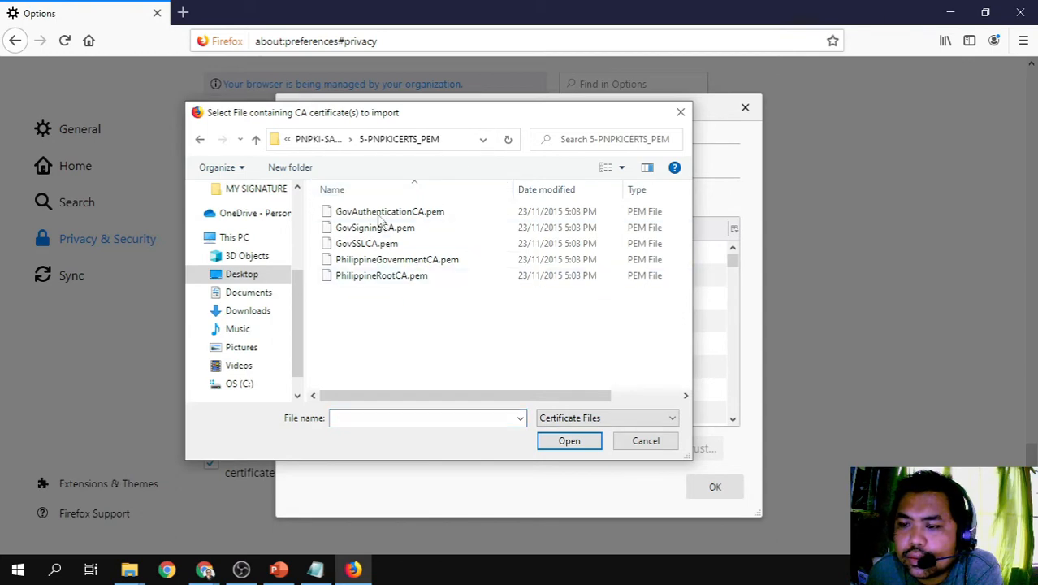
# Move the file dialog aside and try to import GovAuthenticationCA.pem as a certificate authority.
pyautogui.moveTo(445, 119); pyautogui.dragTo(784, 111)
pyautogui.click(721, 204)
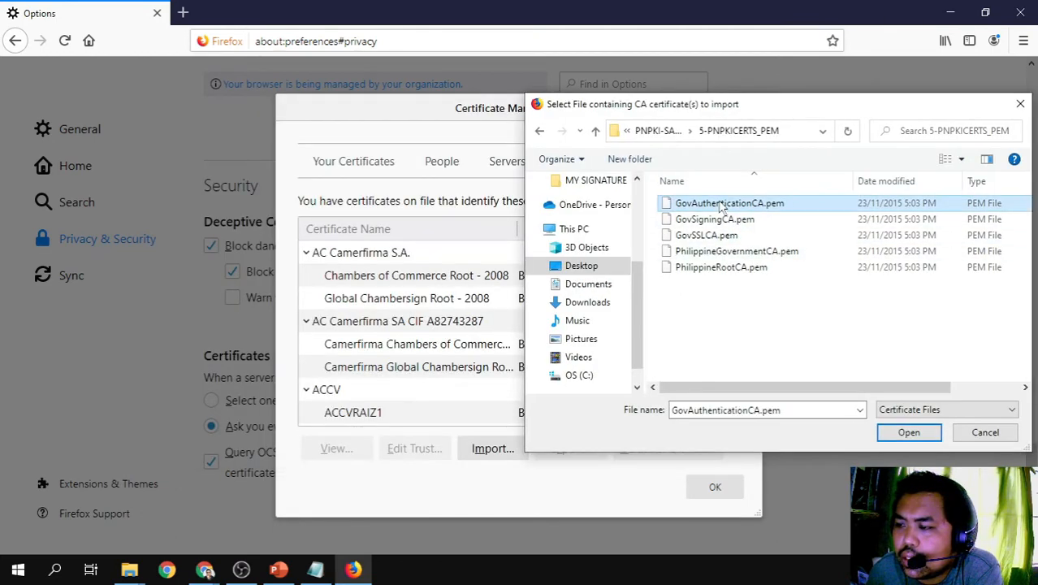
pyautogui.click(909, 432)
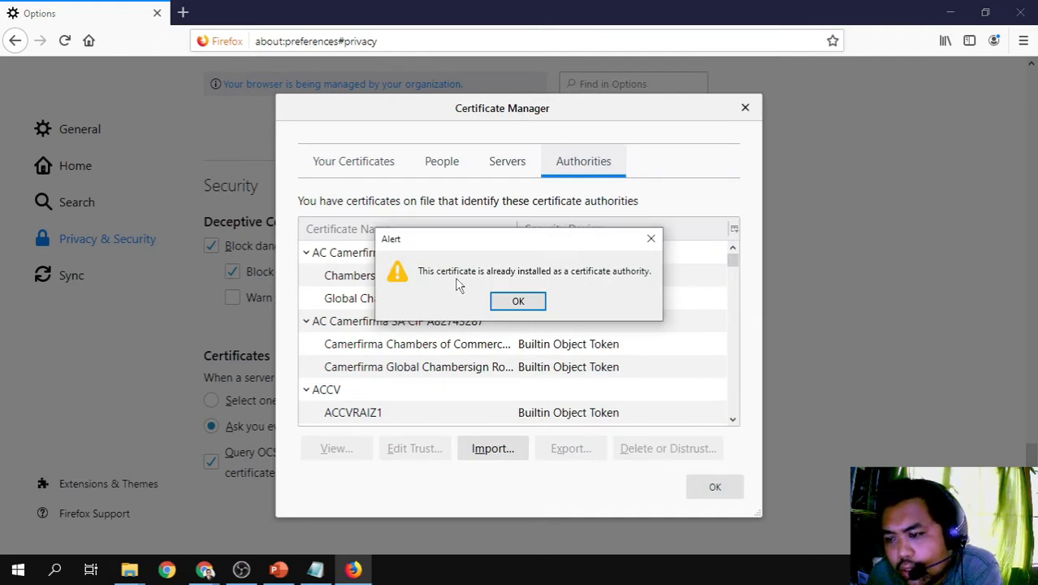
pyautogui.click(515, 302)
pyautogui.click(493, 447)
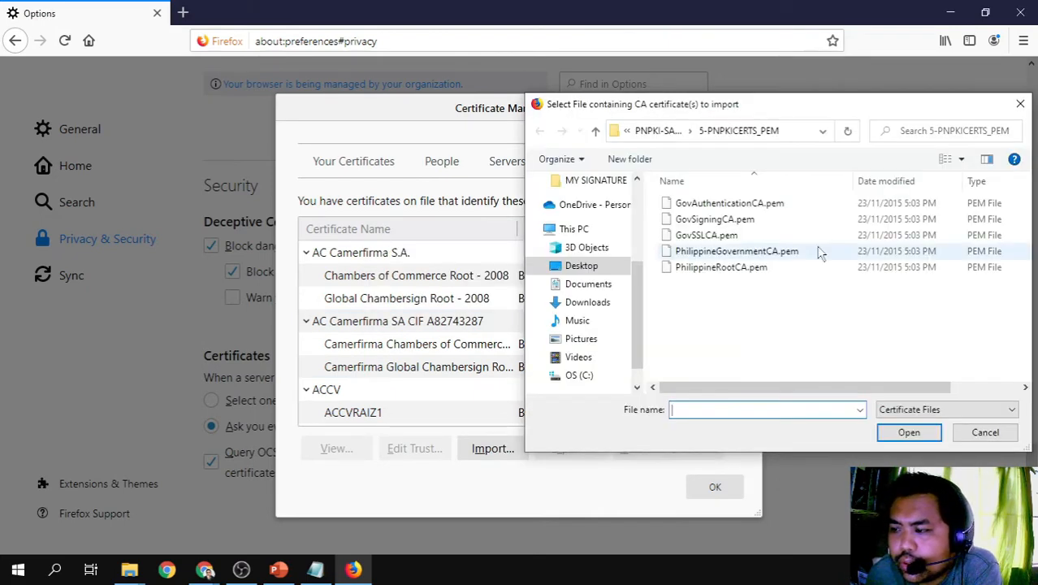
pyautogui.click(707, 204)
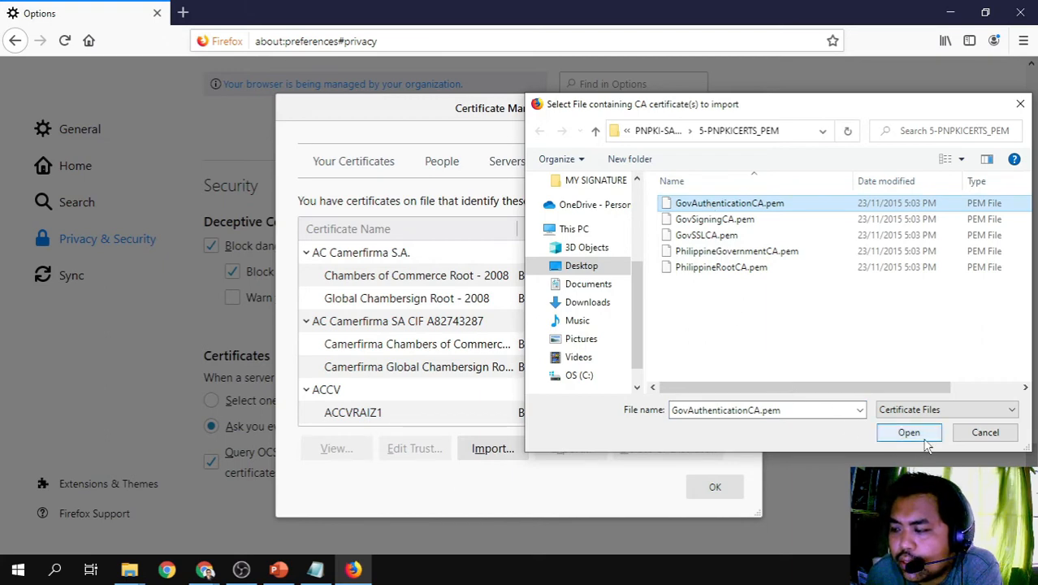
pyautogui.click(985, 437)
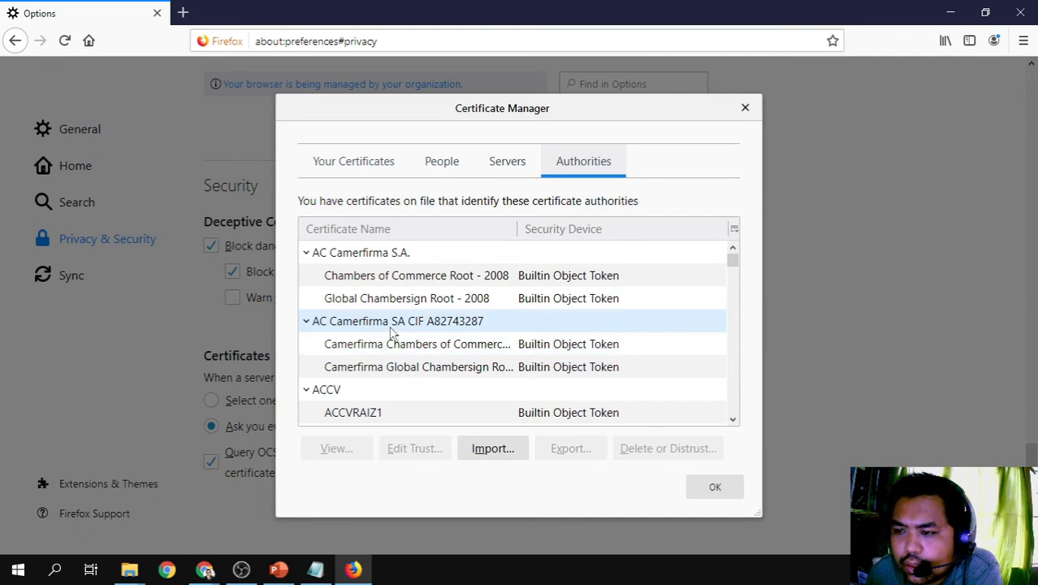
# Look through the authorities list for the DOST group, collapsing the groups from China Financial Certification Authority through Disig a.s.
pyautogui.scroll(-1, 421, 340)
pyautogui.scroll(-12, 422, 341)
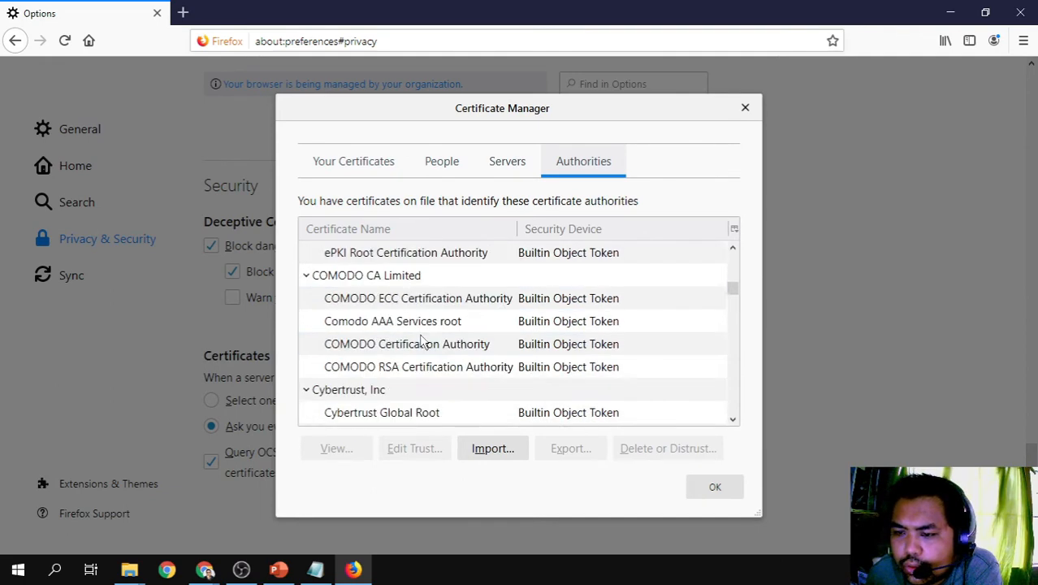
pyautogui.scroll(3, 418, 341)
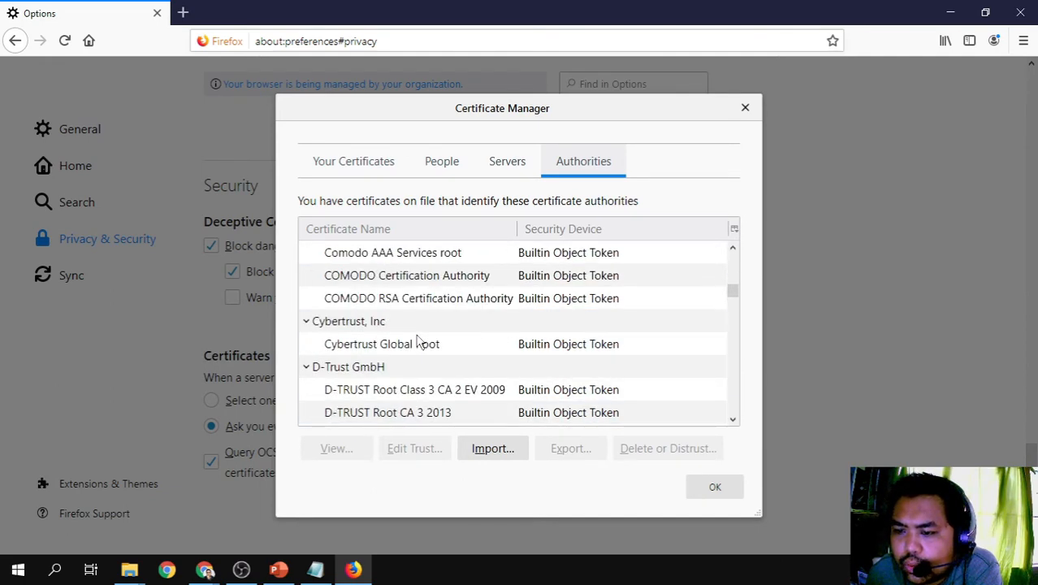
pyautogui.scroll(-1, 399, 333)
pyautogui.scroll(4, 357, 313)
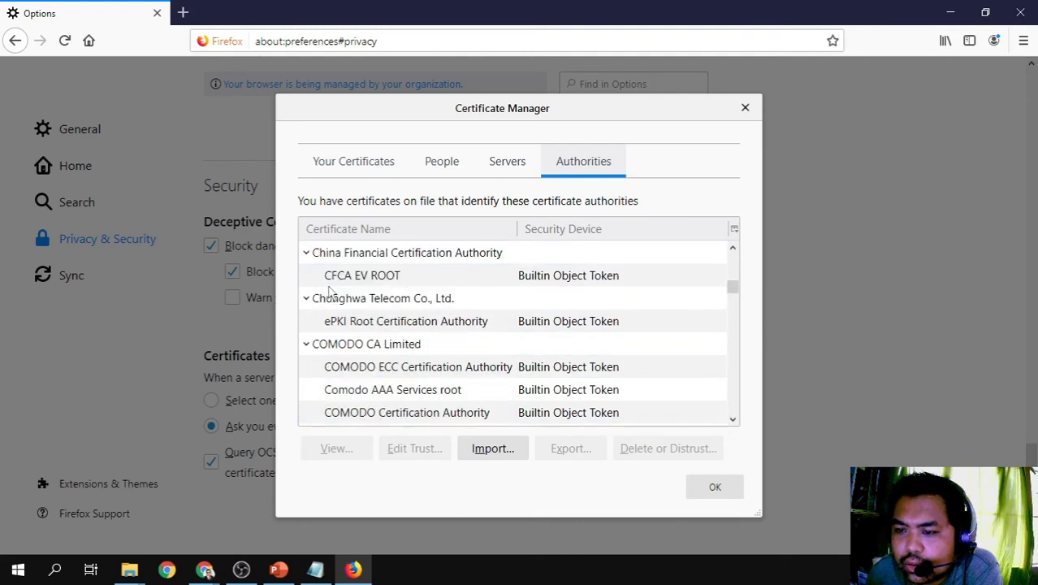
pyautogui.click(306, 254)
pyautogui.click(306, 276)
pyautogui.click(306, 299)
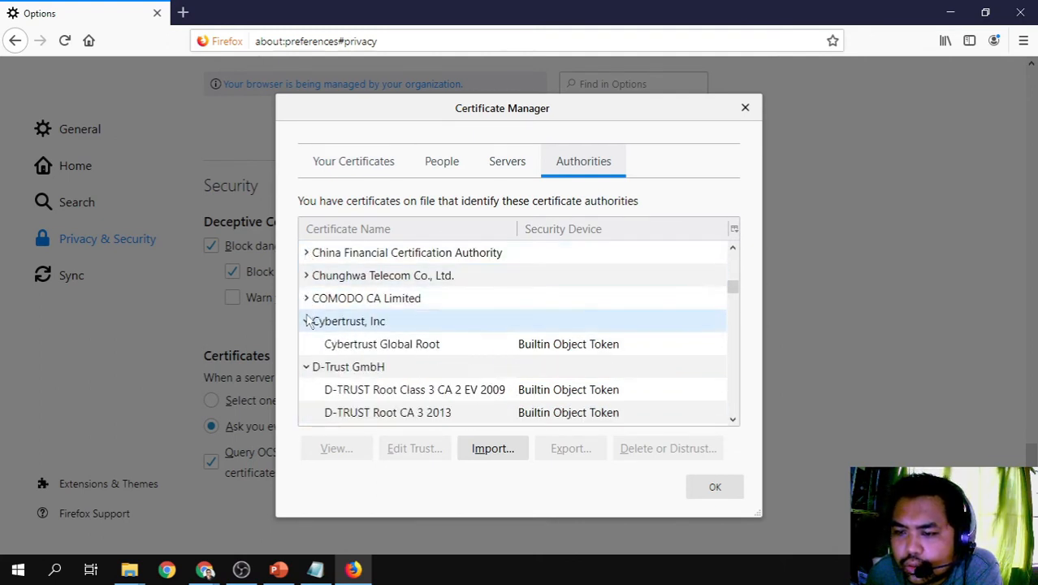
pyautogui.click(306, 321)
pyautogui.click(306, 343)
pyautogui.scroll(-1, 308, 341)
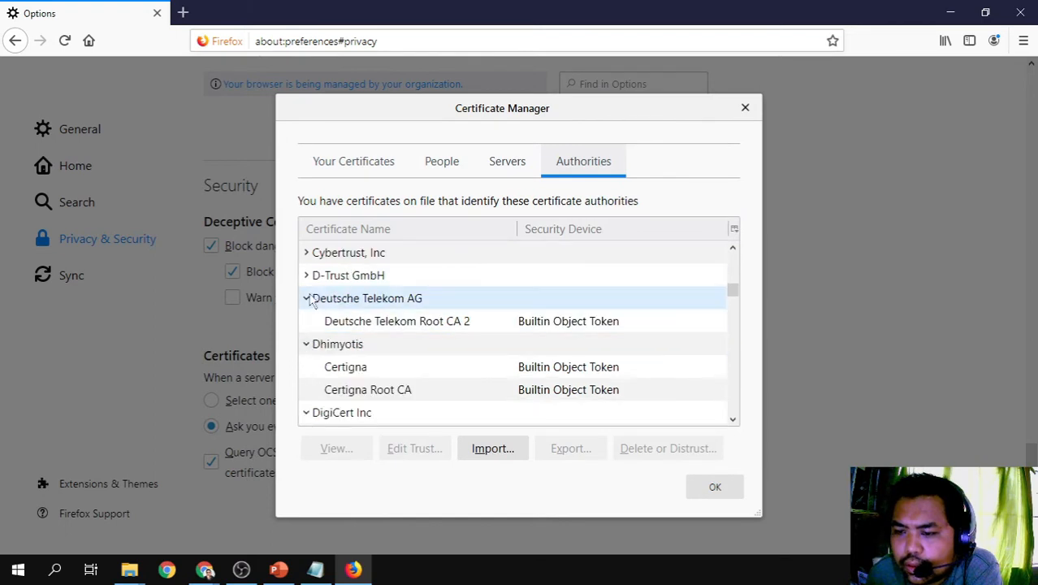
pyautogui.click(306, 298)
pyautogui.click(307, 321)
pyautogui.click(306, 344)
pyautogui.scroll(-1, 312, 344)
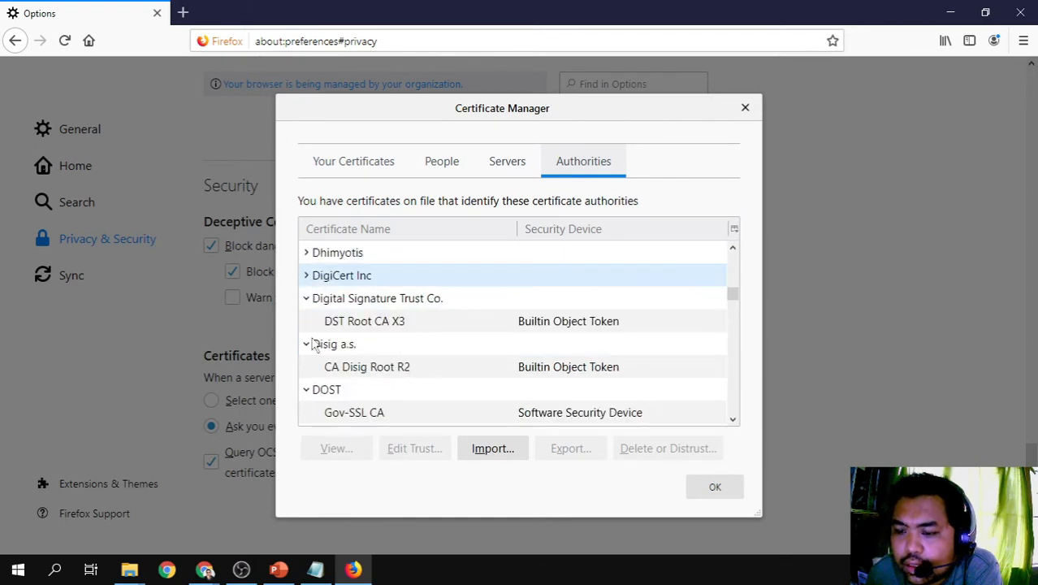
pyautogui.click(307, 298)
pyautogui.click(307, 321)
pyautogui.scroll(-1, 310, 317)
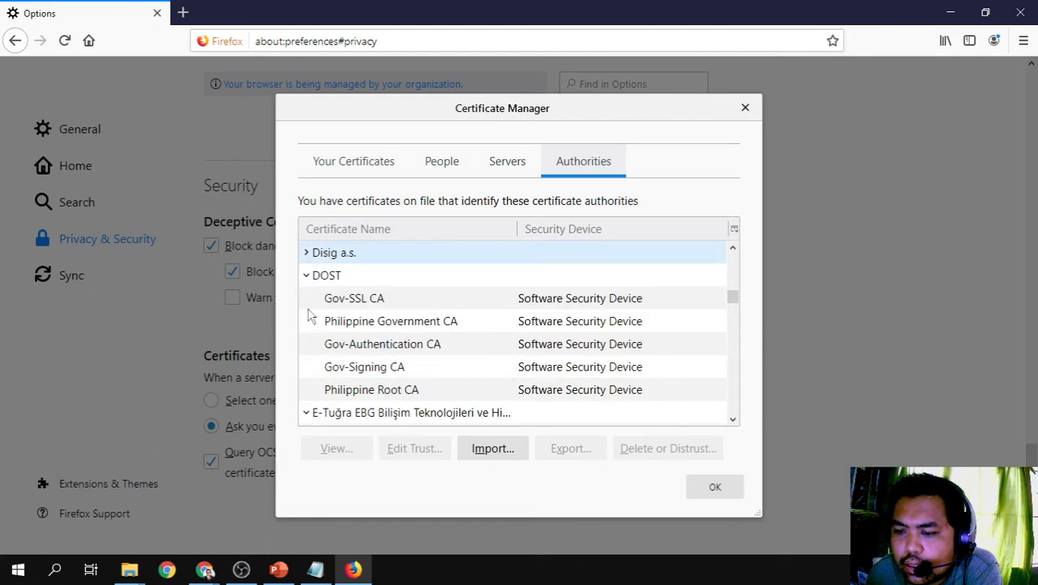
# Examine the PNPKI certificates listed under the DOST authority.
pyautogui.click(306, 275)
pyautogui.click(307, 275)
pyautogui.click(333, 298)
pyautogui.click(344, 322)
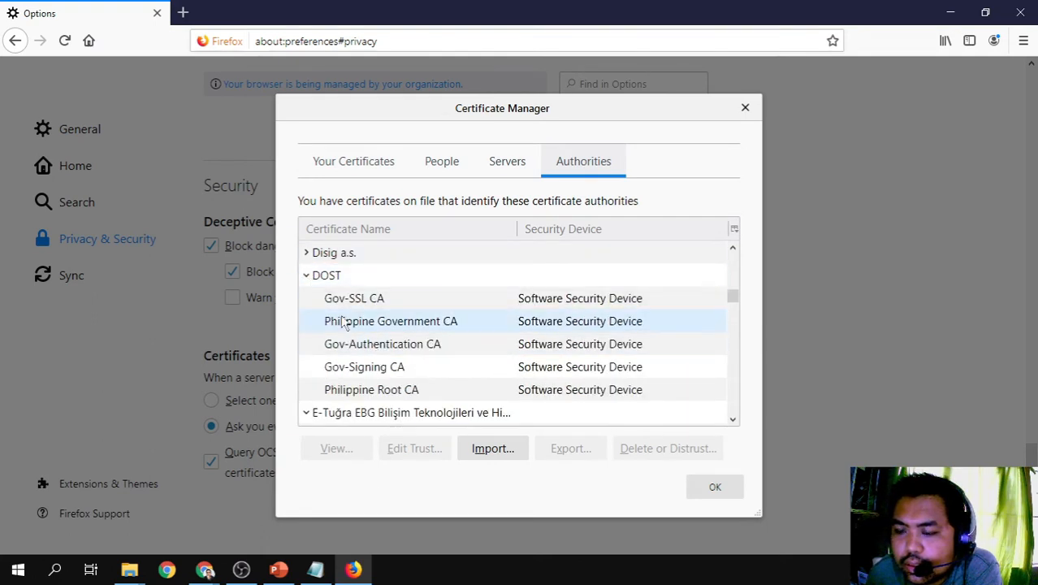
pyautogui.scroll(-1, 345, 322)
pyautogui.scroll(1, 344, 321)
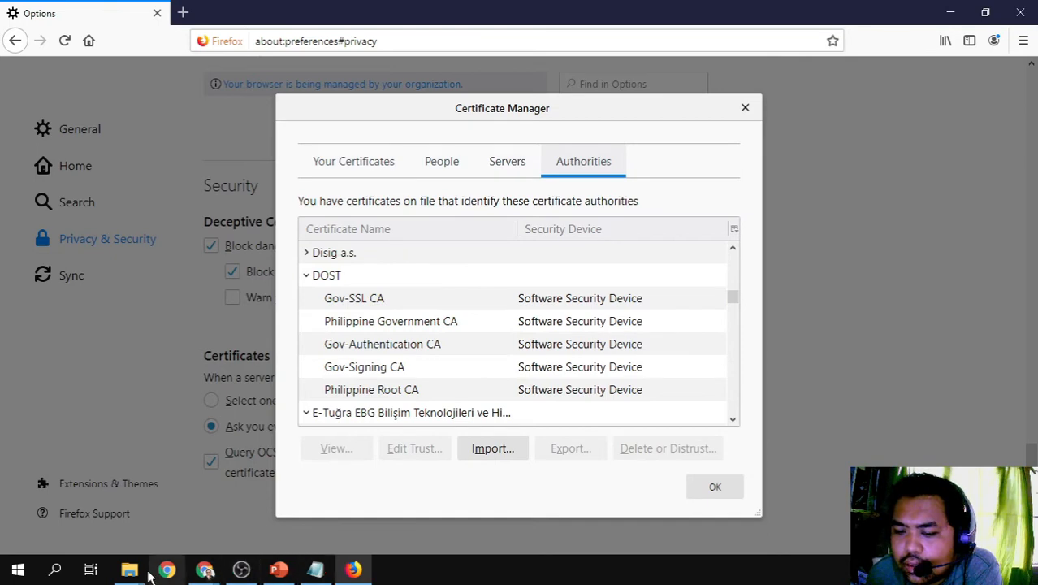
# Bring the 5-PNPKICERTS_PEM folder window beside the Certificate Manager and compare its files with the DOST certificates.
pyautogui.moveTo(141, 575)
pyautogui.click(223, 508)
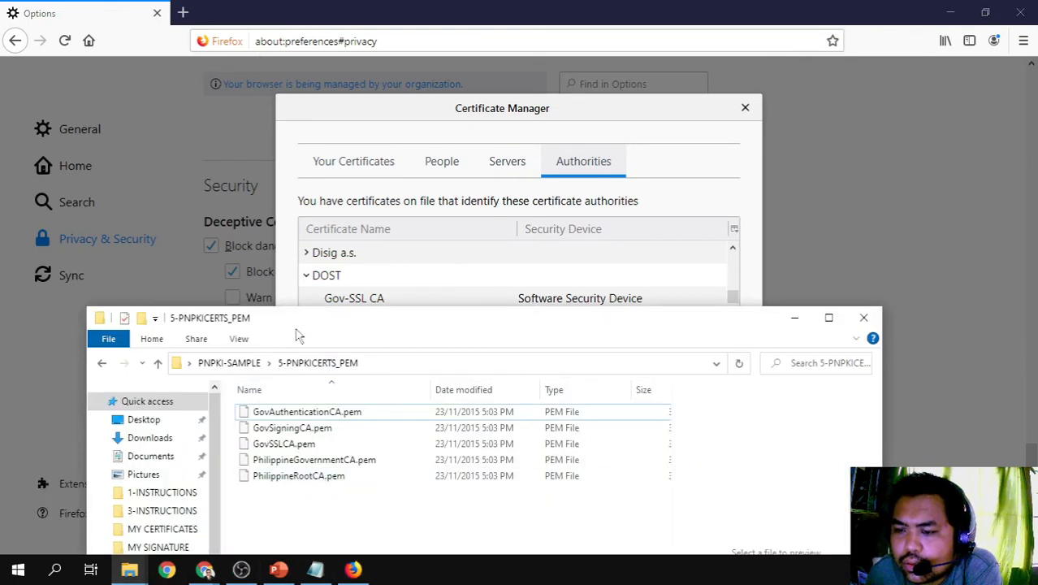
pyautogui.moveTo(286, 321); pyautogui.dragTo(848, 125)
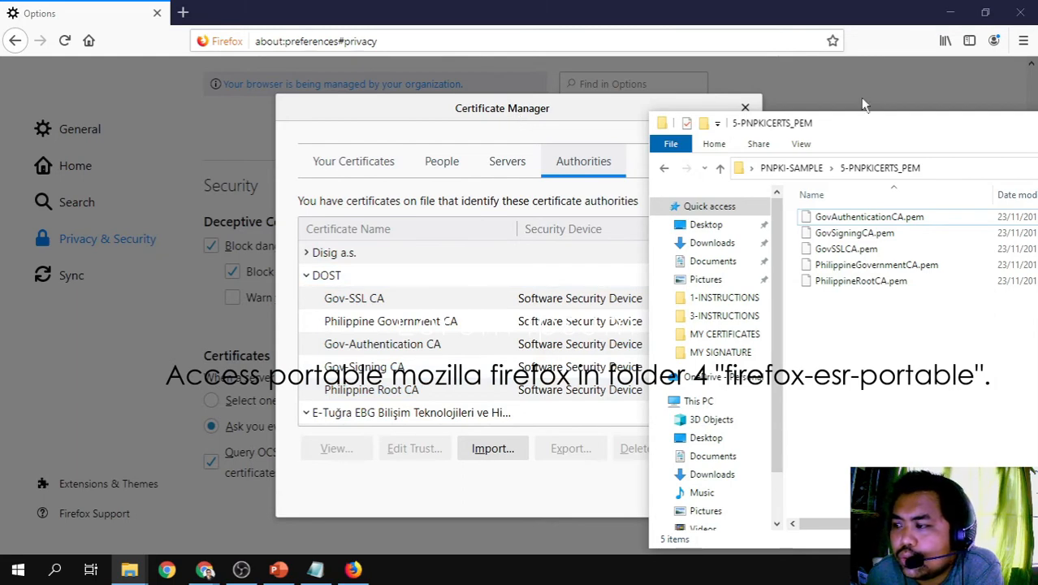
pyautogui.moveTo(854, 126); pyautogui.dragTo(290, 130)
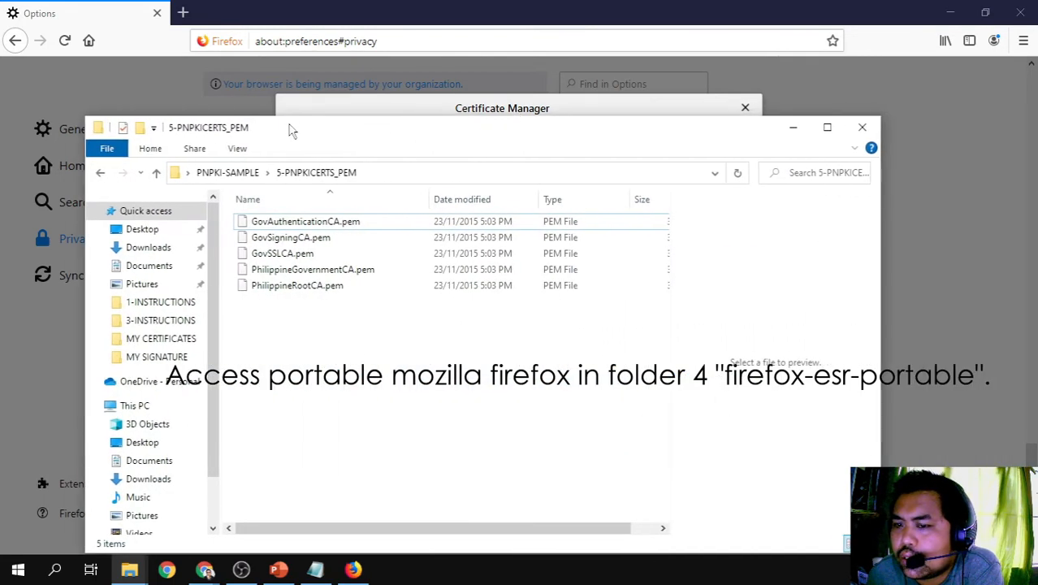
pyautogui.click(837, 132)
pyautogui.press('Escape')
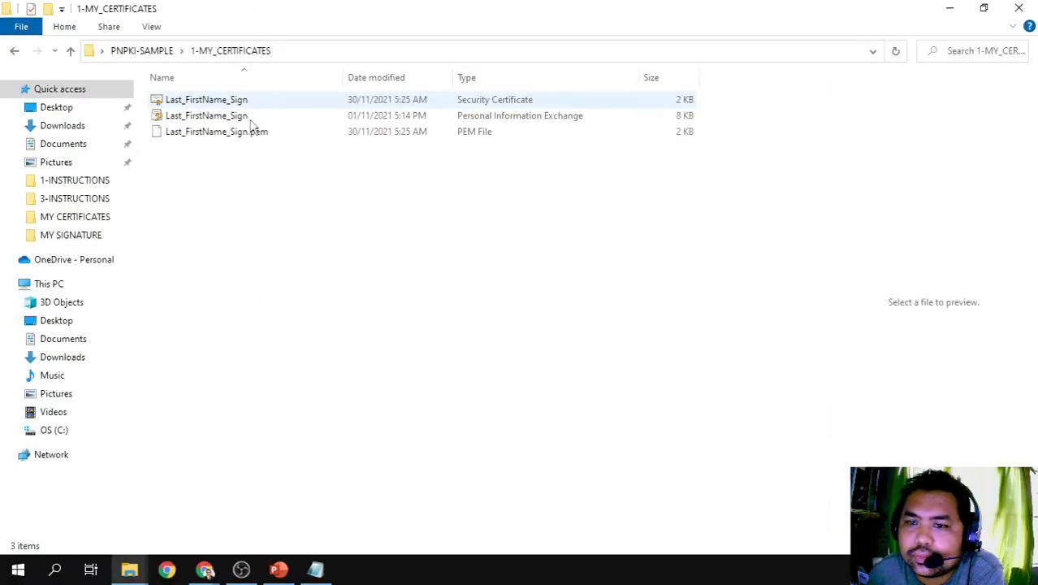
# Return to the PNPKI-SAMPLE folder, open 4-APPLICATIONS and enlarge its file icons.
pyautogui.hotkey('alt', 'Up')
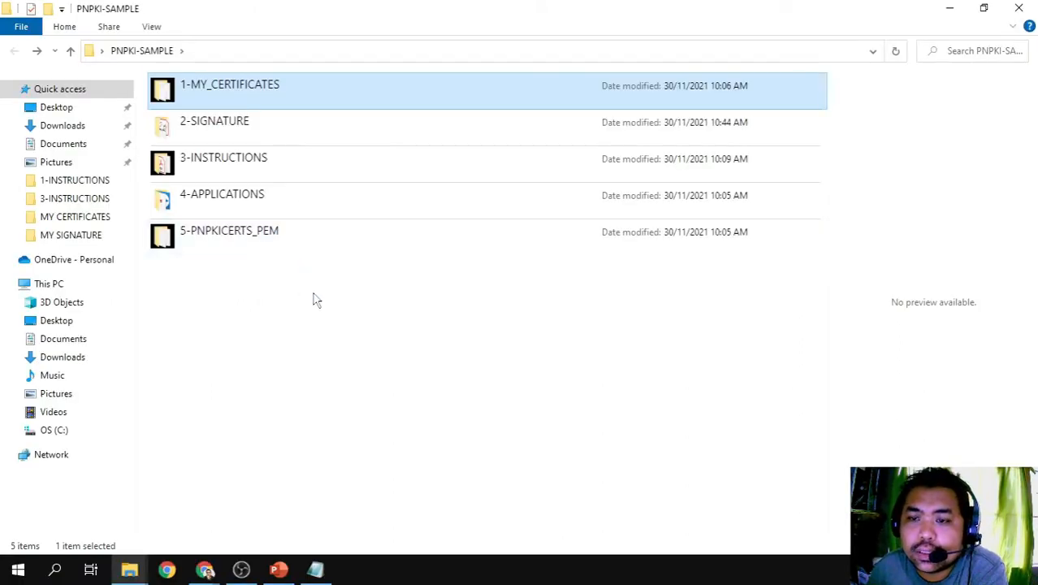
pyautogui.click(277, 326)
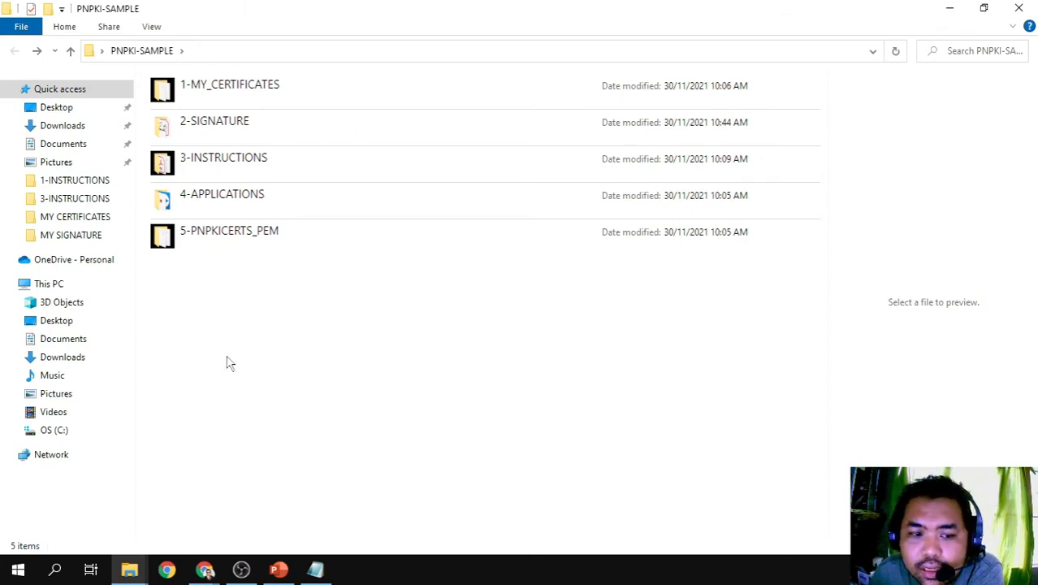
pyautogui.doubleClick(274, 208)
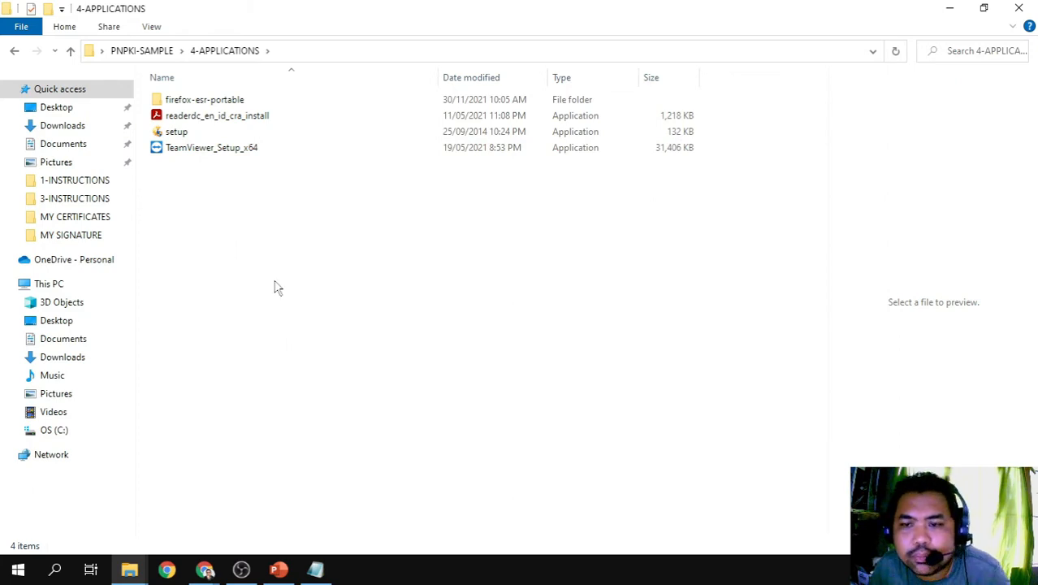
pyautogui.keyDown('ctrl'); pyautogui.scroll(5, 276, 286); pyautogui.keyUp('ctrl')
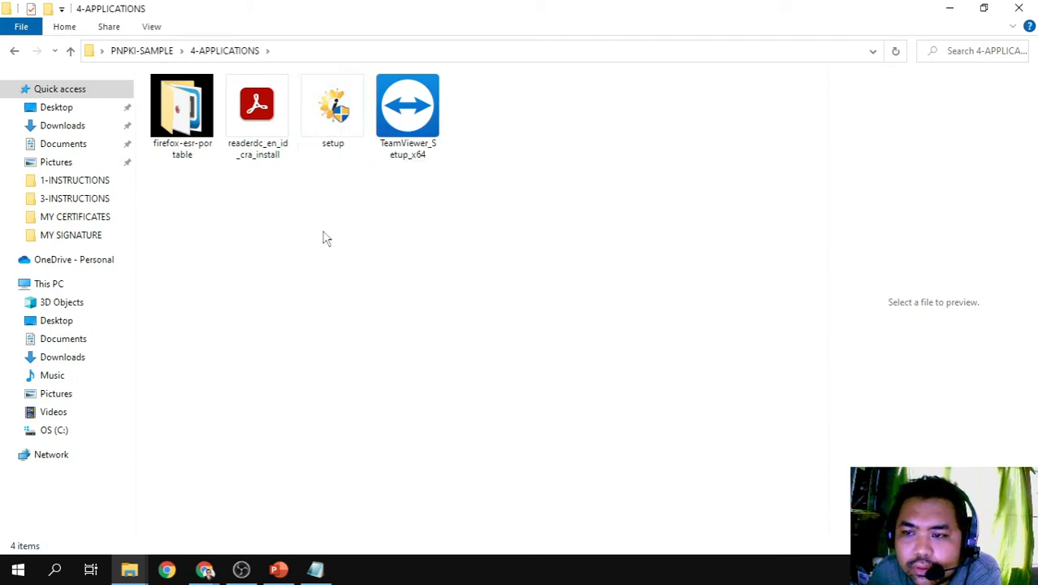
# Run the setup application in 4-APPLICATIONS, install the PNPKI Root Certificate and finish the installer.
pyautogui.doubleClick(329, 117)
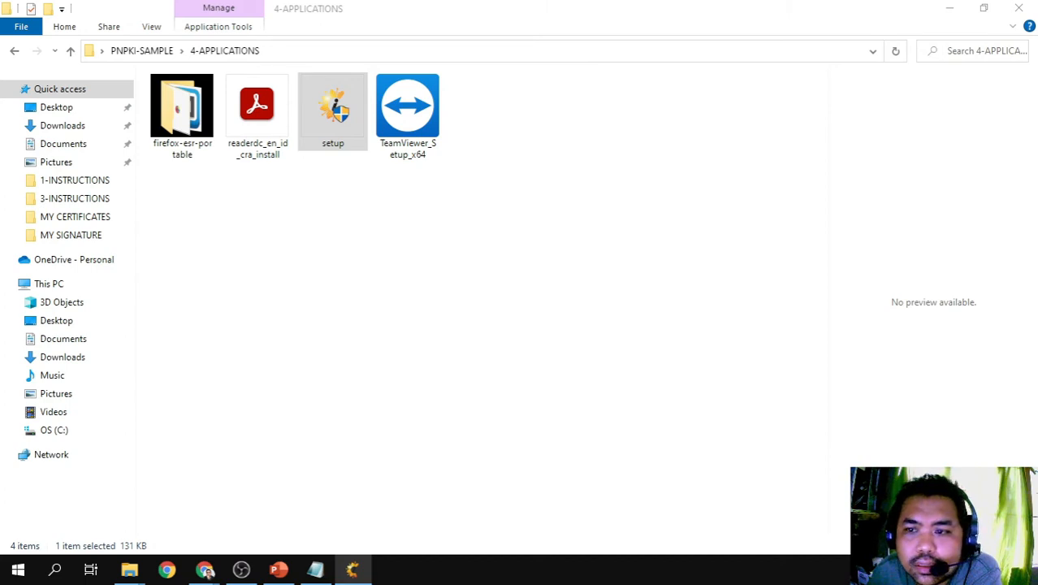
pyautogui.moveTo(403, 185); pyautogui.dragTo(435, 185)
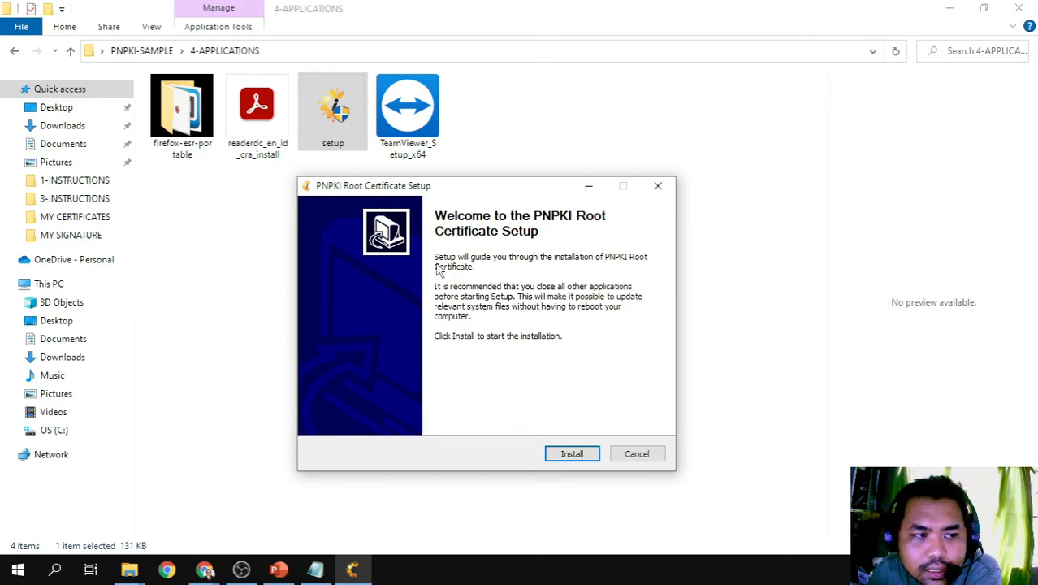
pyautogui.moveTo(439, 185); pyautogui.dragTo(461, 130)
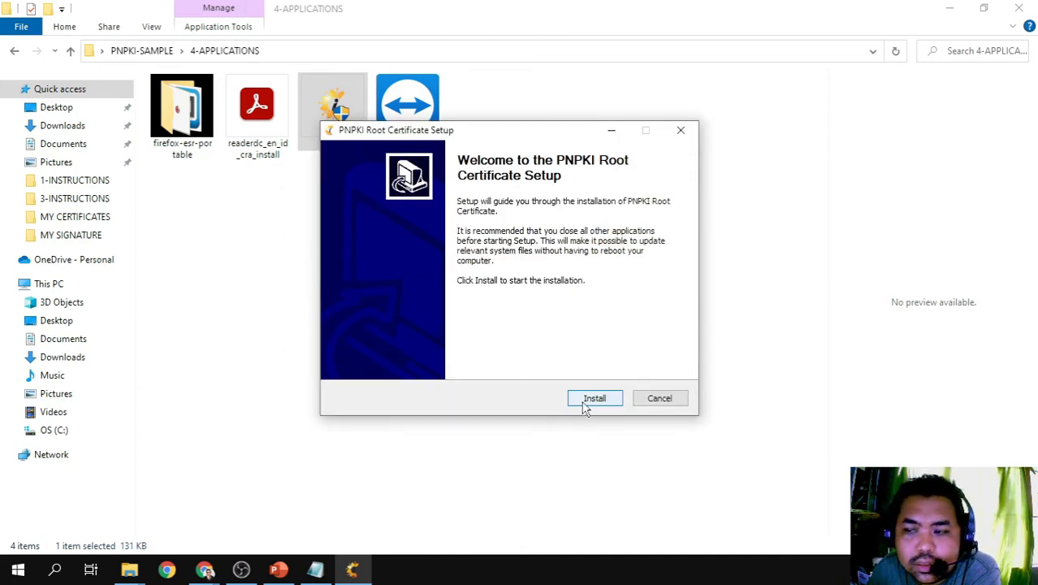
pyautogui.click(594, 398)
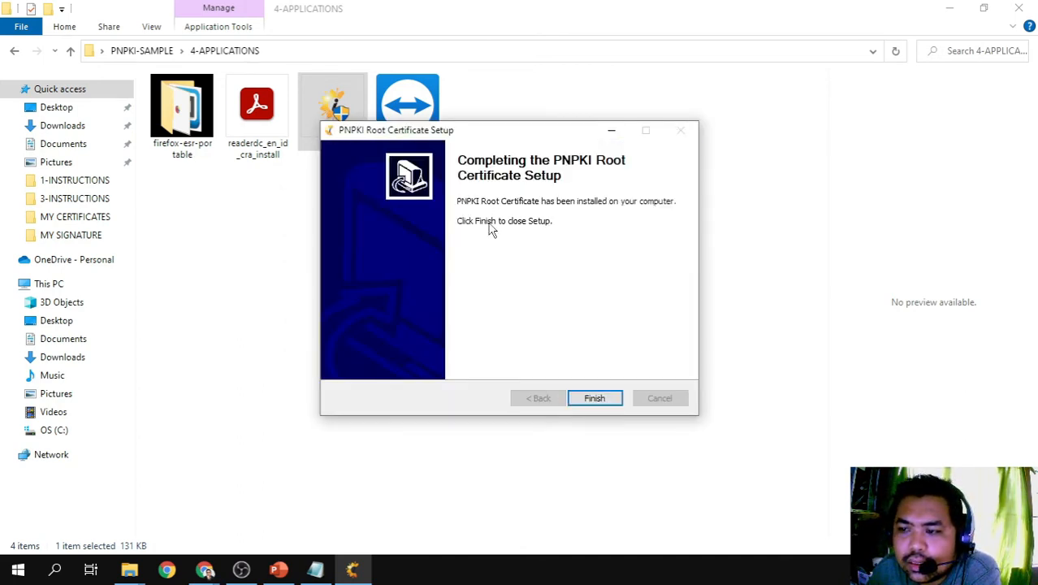
pyautogui.moveTo(516, 126); pyautogui.dragTo(556, 166)
pyautogui.click(641, 438)
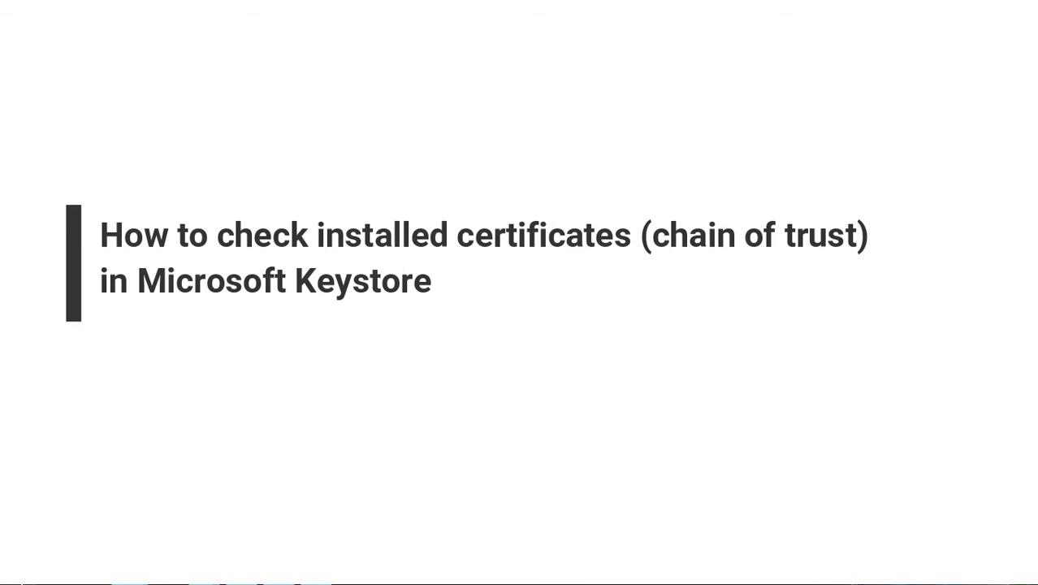
pyautogui.click(16, 571)
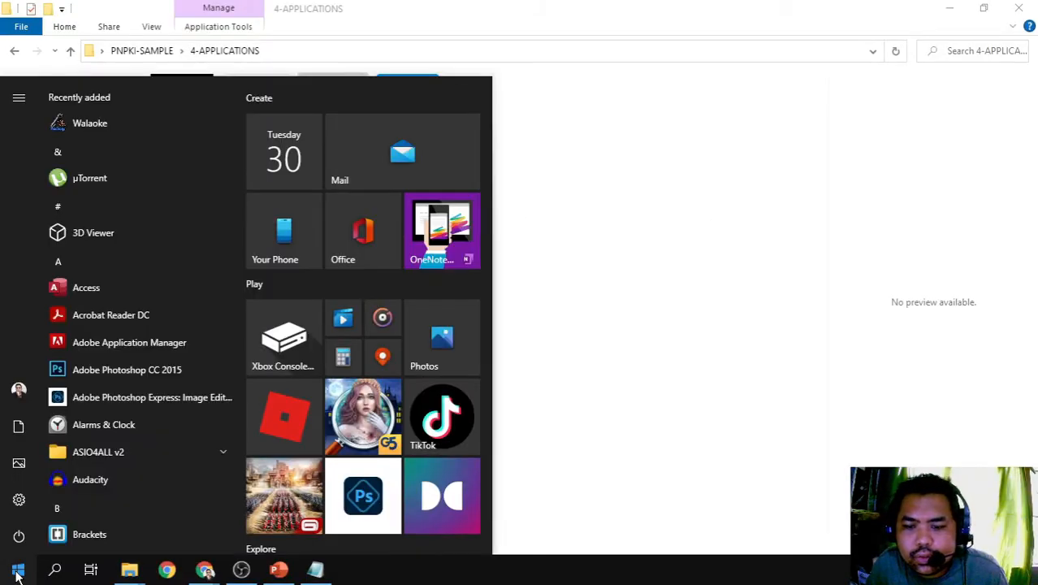
pyautogui.click(17, 573)
pyautogui.click(17, 574)
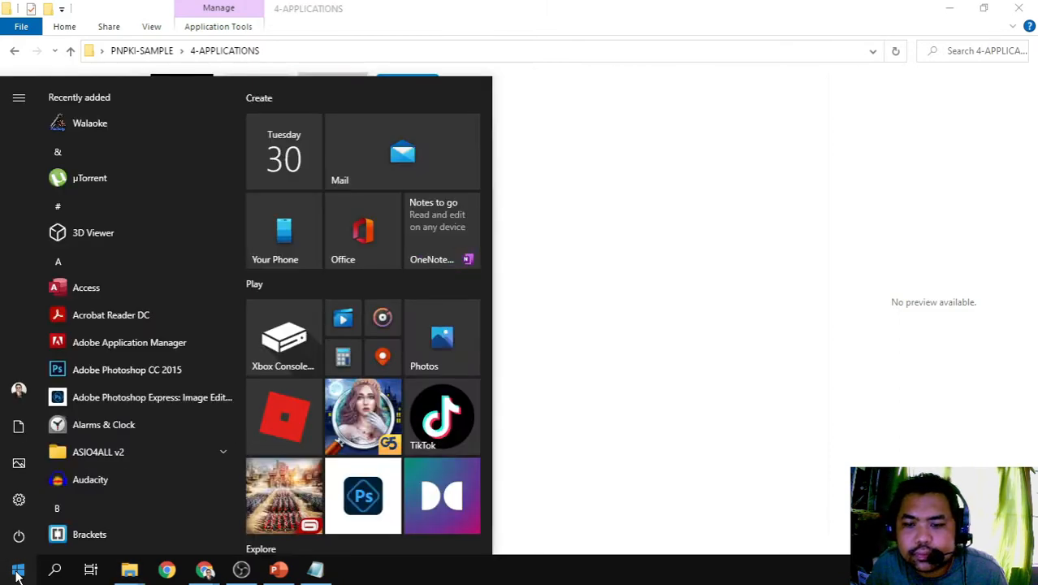
pyautogui.click(17, 573)
pyautogui.click(17, 573)
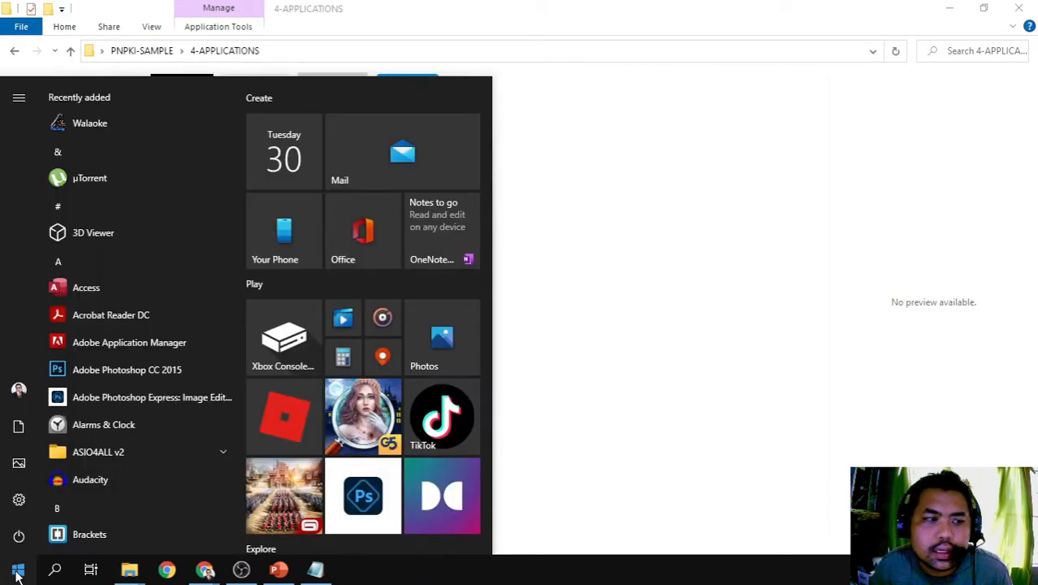
pyautogui.click(630, 290)
pyautogui.click(17, 574)
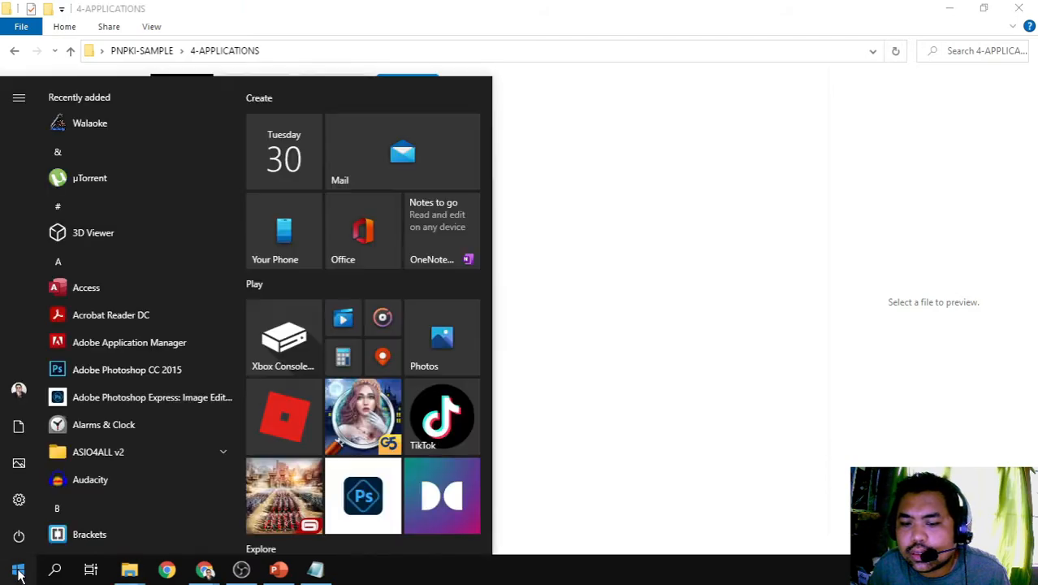
pyautogui.click(18, 574)
# Search Windows for "run", open the Run dialog and move it to the middle of the screen.
pyautogui.click(18, 573)
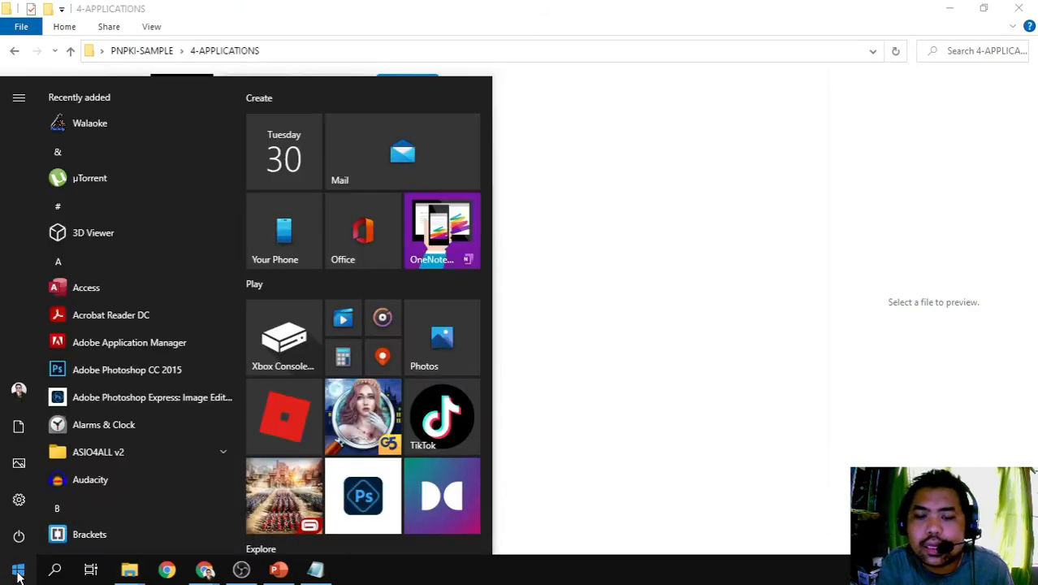
pyautogui.write('run')
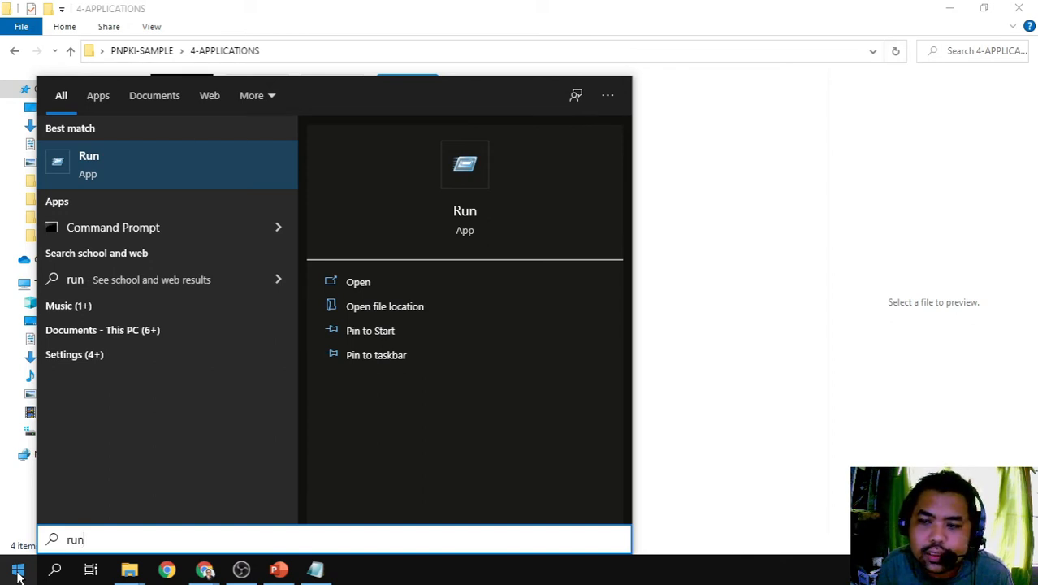
pyautogui.press('Return')
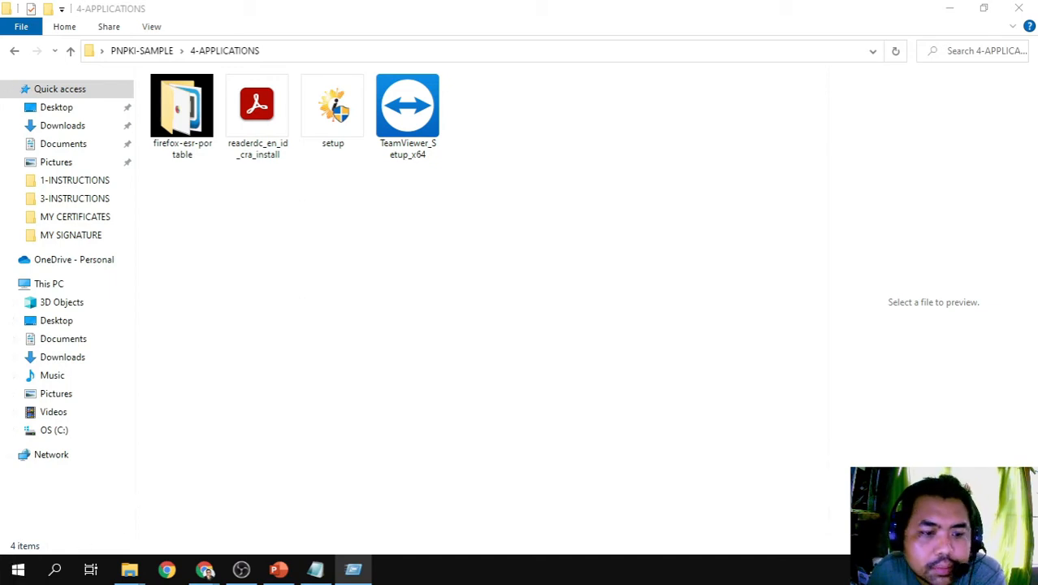
pyautogui.moveTo(227, 394); pyautogui.dragTo(503, 204)
# Switch to the Download note in Notepad, add the line "certmgr.msc" below the download link and place the window below the Run dialog.
pyautogui.hotkey('alt', 'Tab')
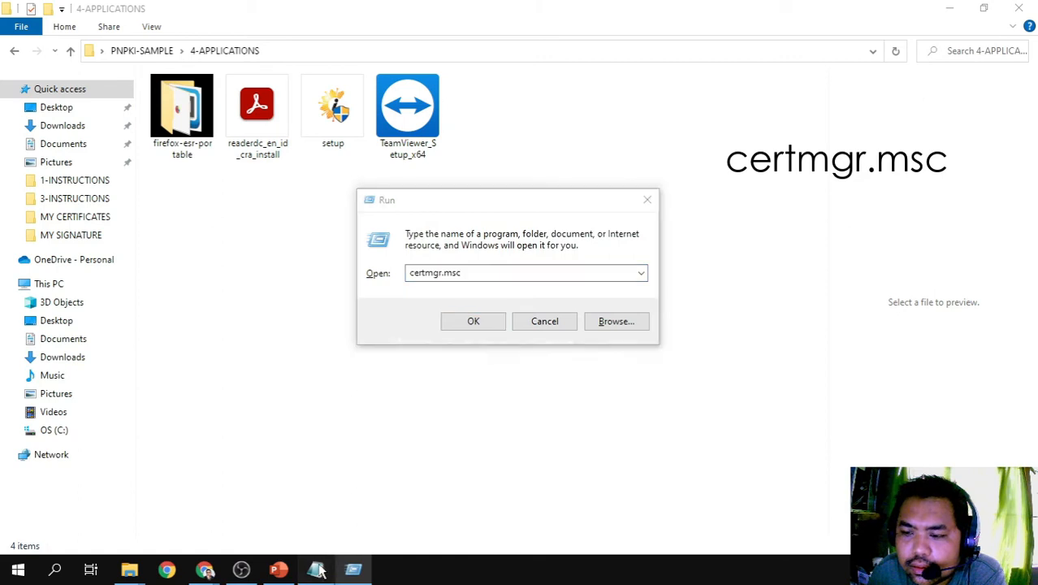
pyautogui.moveTo(478, 290); pyautogui.dragTo(503, 325)
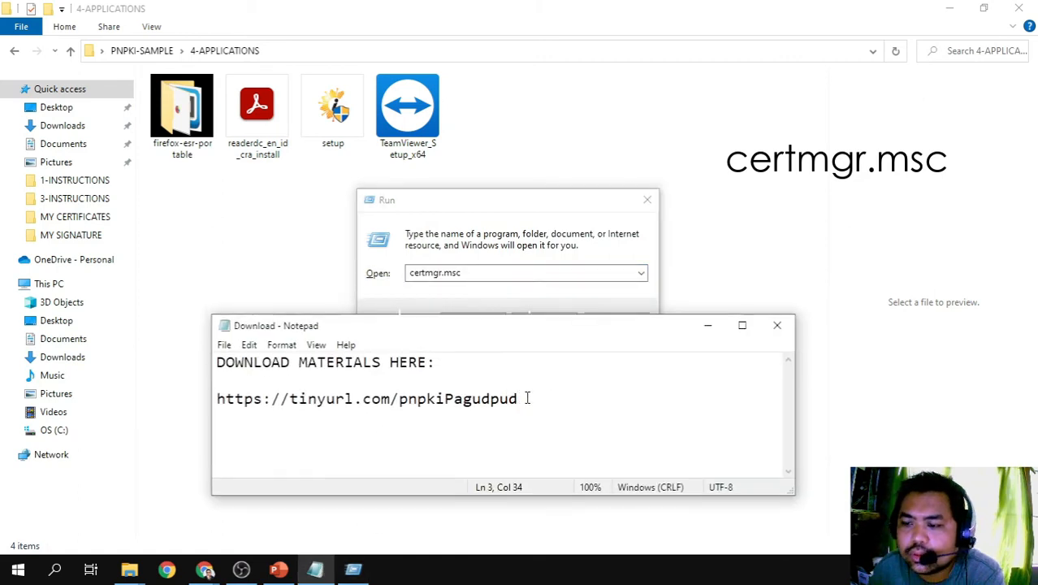
pyautogui.press('Return')
pyautogui.write('certmg')
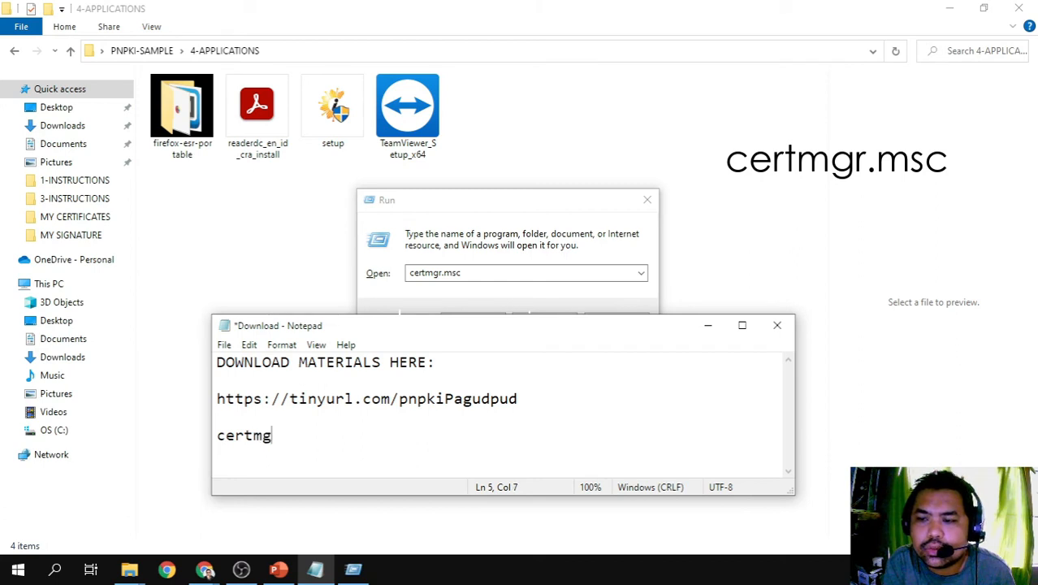
pyautogui.write('r.msc')
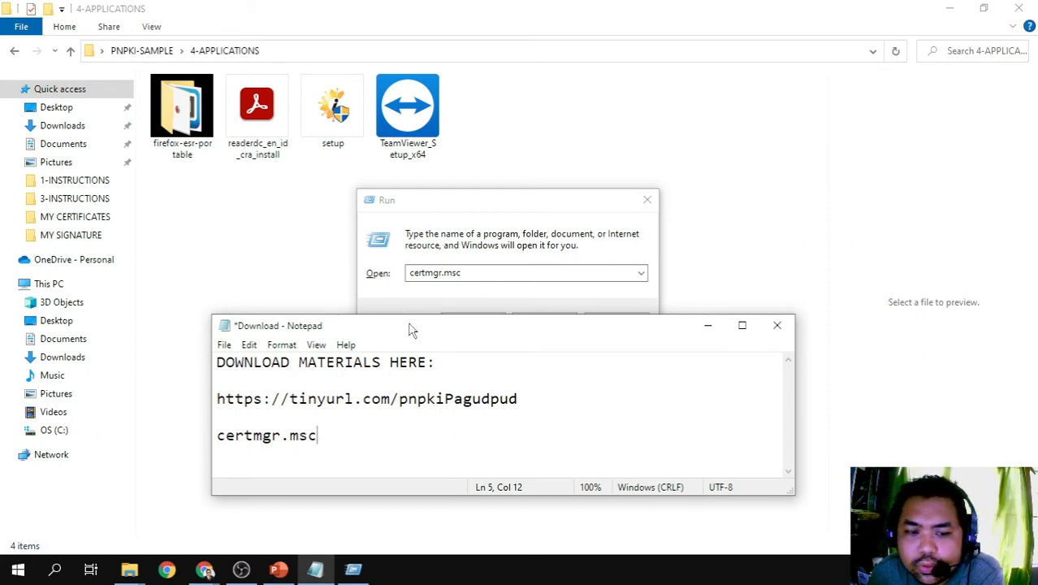
pyautogui.moveTo(411, 329); pyautogui.dragTo(403, 342)
pyautogui.moveTo(313, 448); pyautogui.dragTo(213, 456)
pyautogui.click(274, 448)
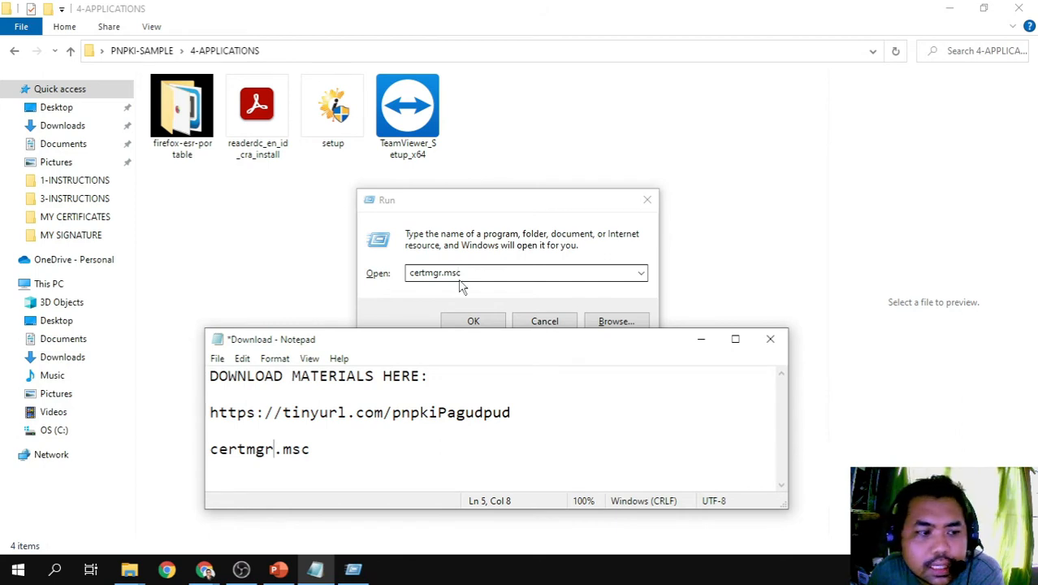
# Run certmgr.msc, maximize the certificate manager window and widen its store tree to show the full folder names.
pyautogui.moveTo(500, 200); pyautogui.dragTo(519, 172)
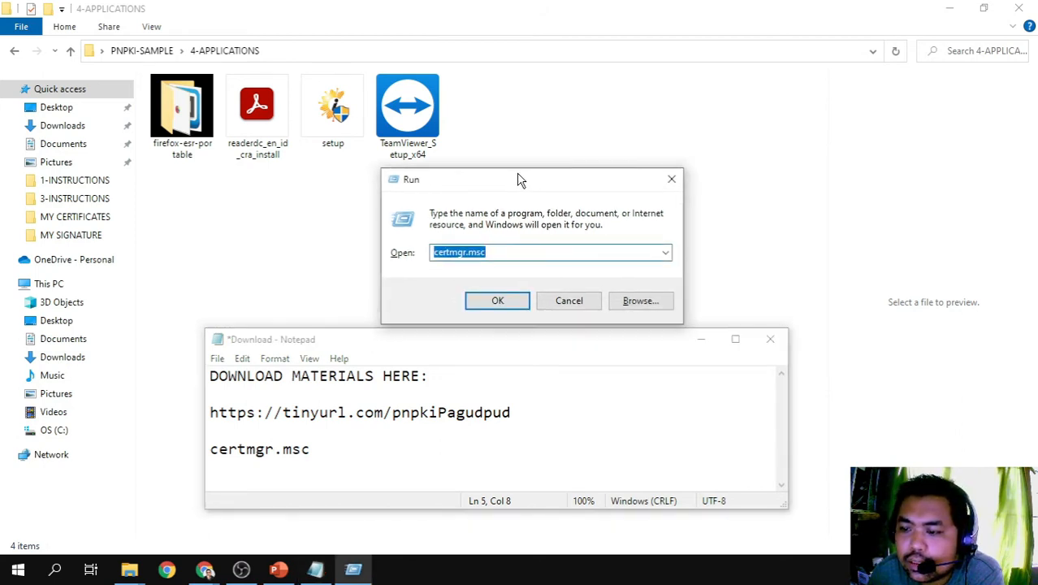
pyautogui.click(492, 302)
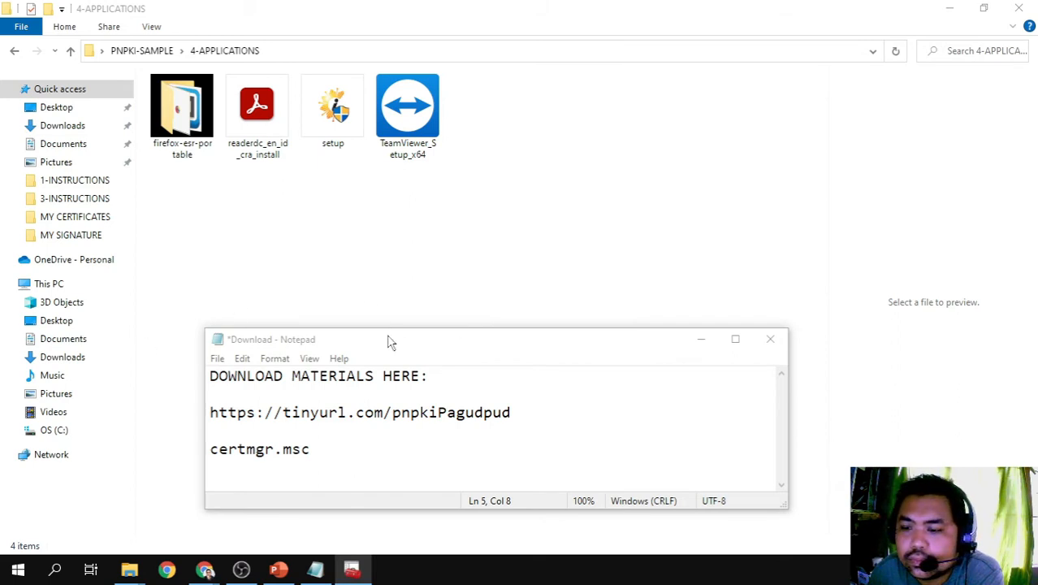
pyautogui.moveTo(390, 339); pyautogui.dragTo(460, 480)
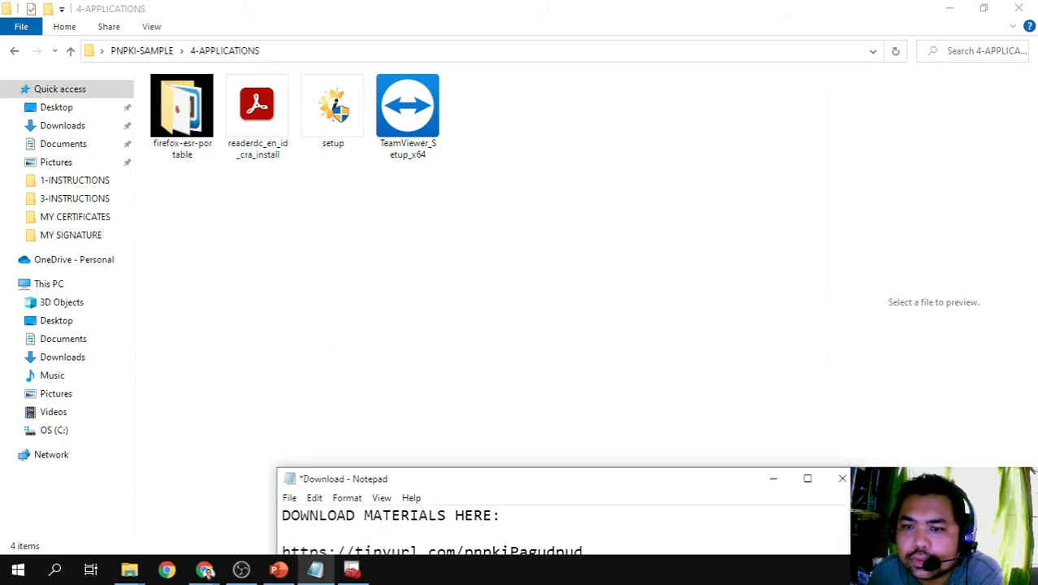
pyautogui.moveTo(340, 220); pyautogui.dragTo(431, 91)
pyautogui.doubleClick(431, 89)
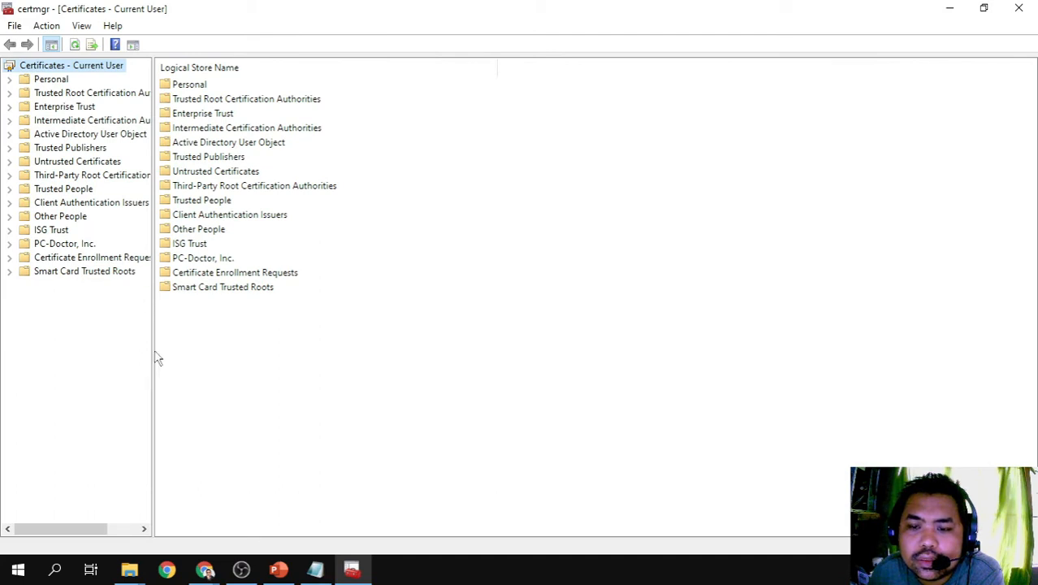
pyautogui.moveTo(153, 348); pyautogui.dragTo(210, 345)
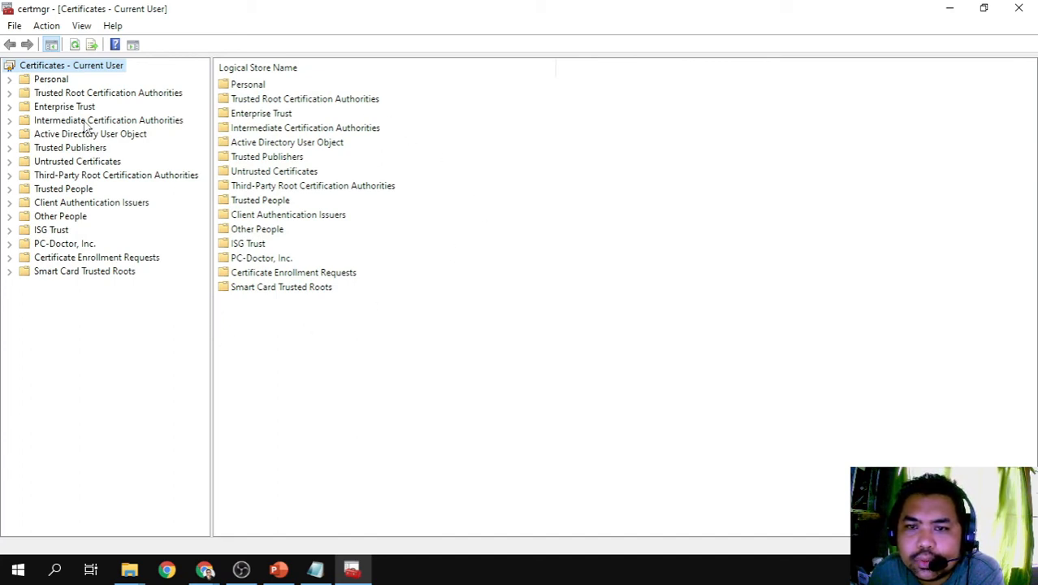
# Open the certificates under Trusted Root Certification Authorities and locate Philippine Root CA.
pyautogui.click(9, 94)
pyautogui.click(68, 109)
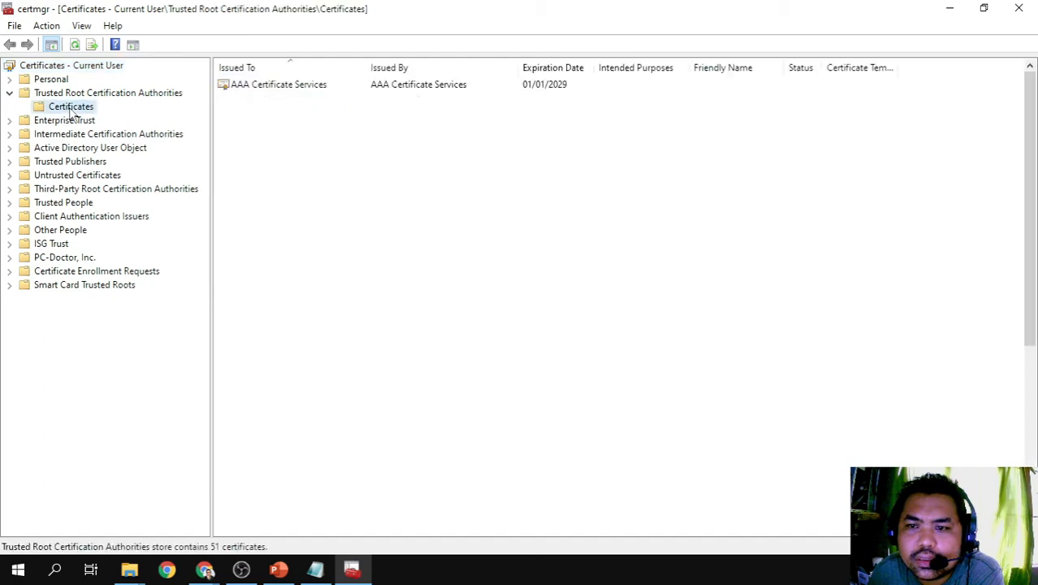
pyautogui.scroll(-7, 404, 307)
pyautogui.click(286, 320)
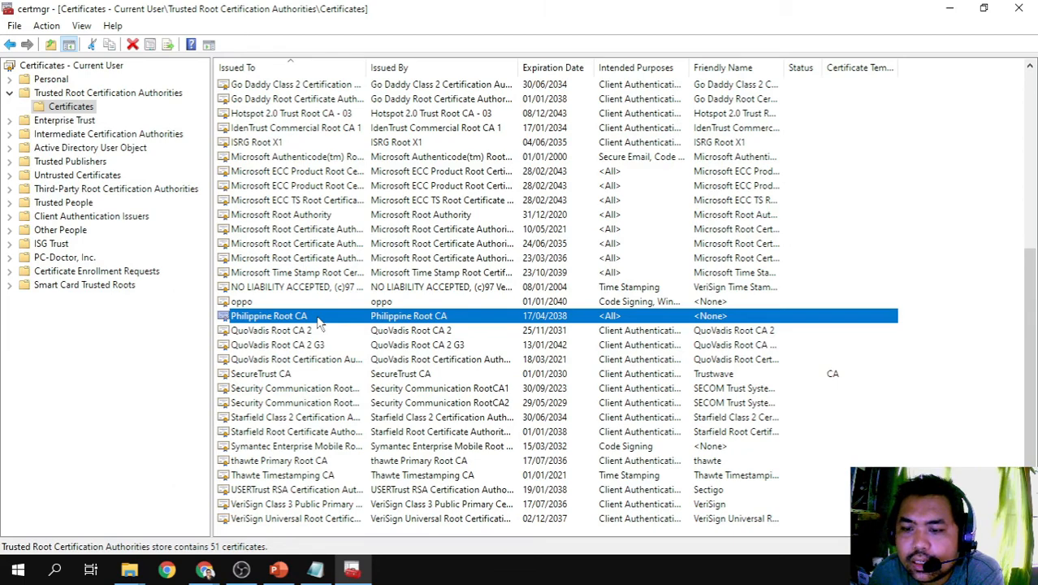
pyautogui.scroll(5, 321, 324)
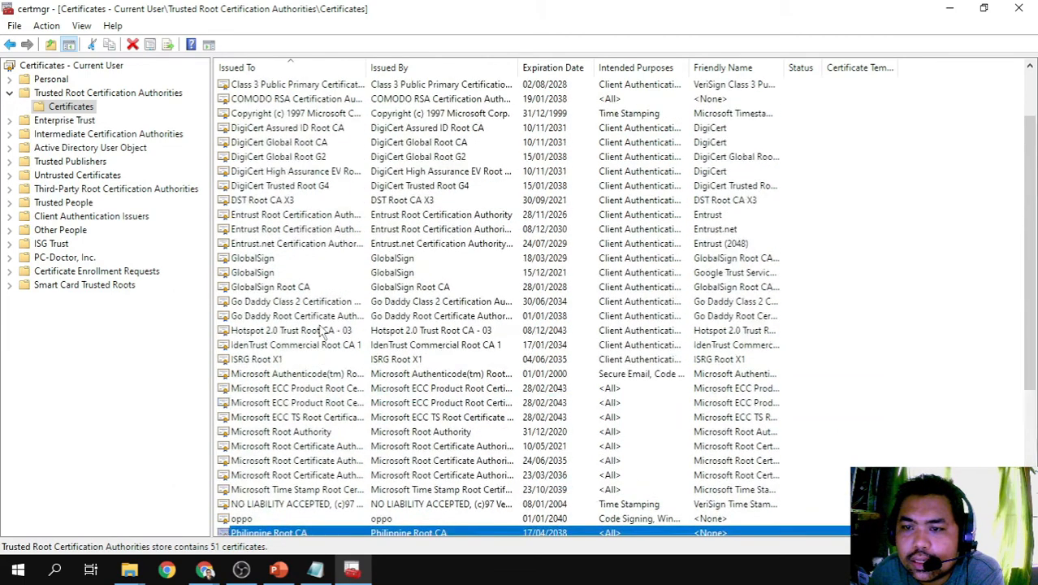
pyautogui.scroll(-3, 321, 329)
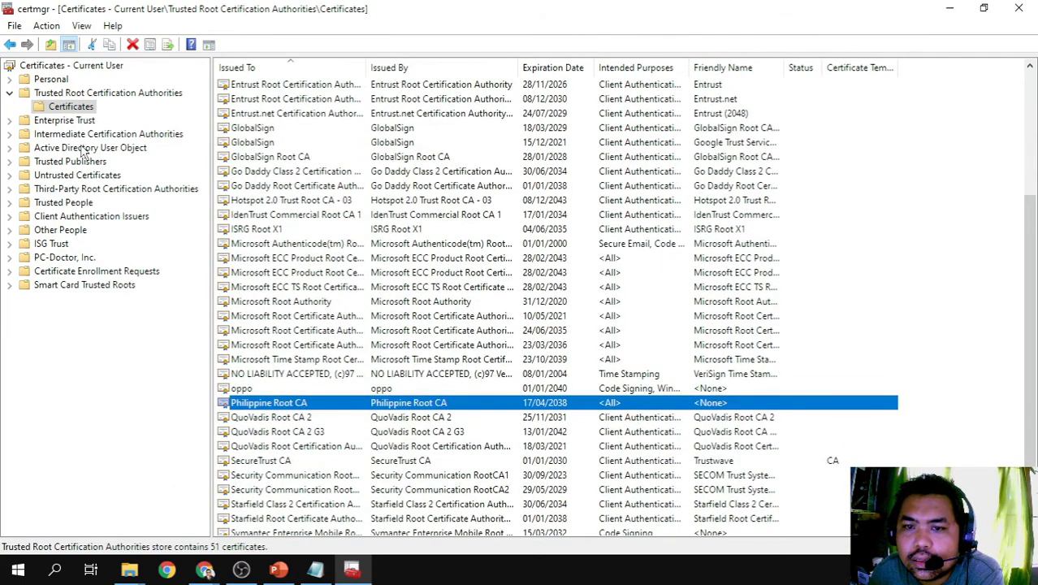
# Open the certificates under Intermediate Certification Authorities and locate Gov-SSL CA, Gov-Signing CA and Gov-Authentication CA.
pyautogui.click(9, 135)
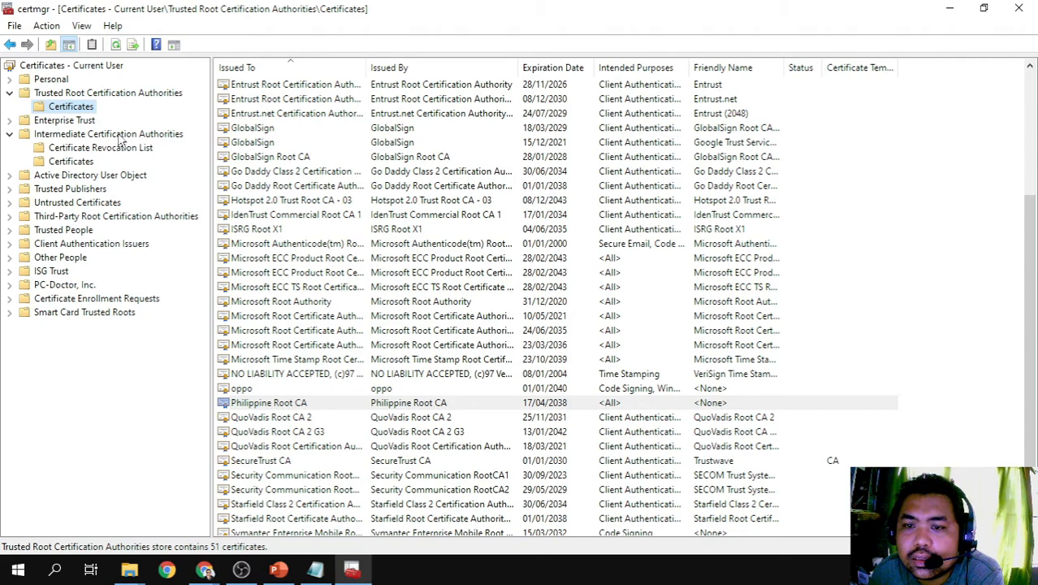
pyautogui.click(80, 165)
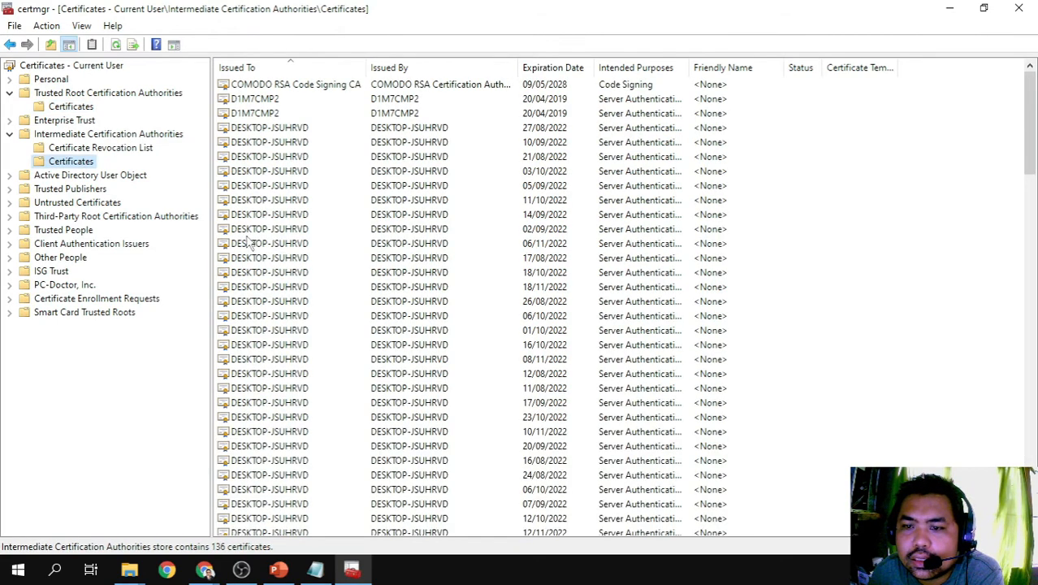
pyautogui.scroll(-10, 346, 320)
pyautogui.scroll(-12, 346, 320)
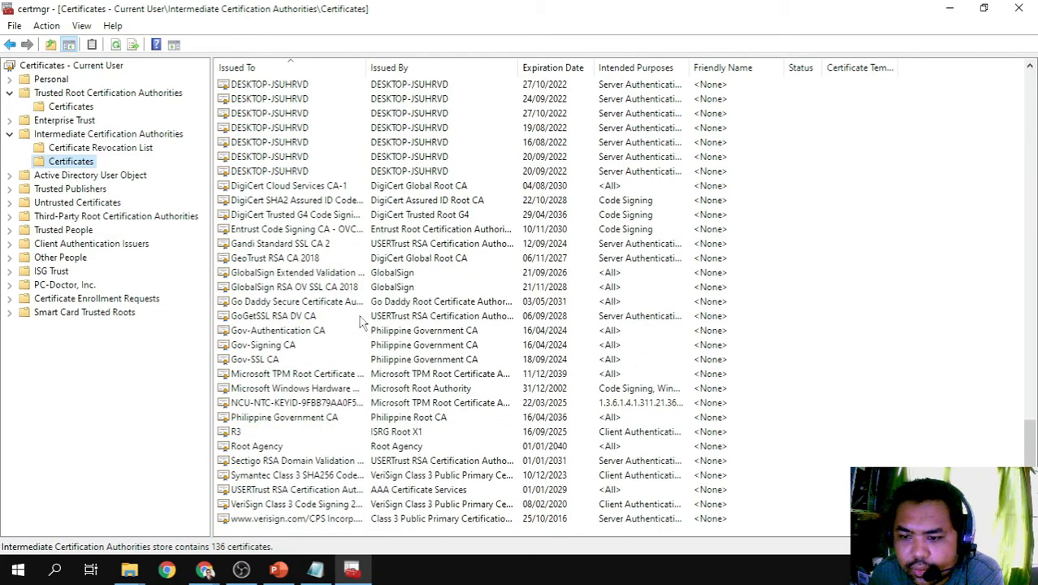
pyautogui.click(260, 362)
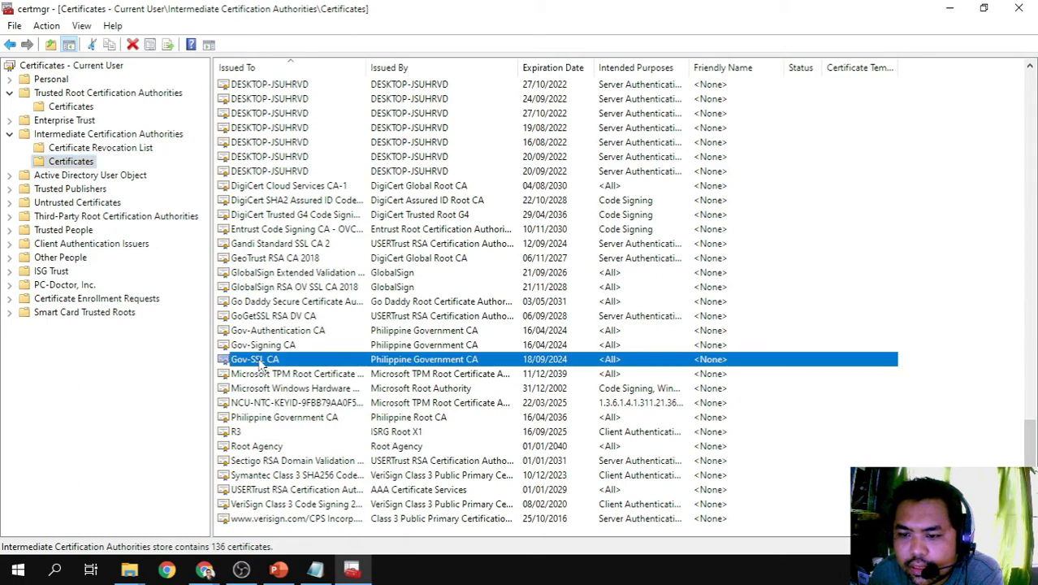
pyautogui.click(271, 347)
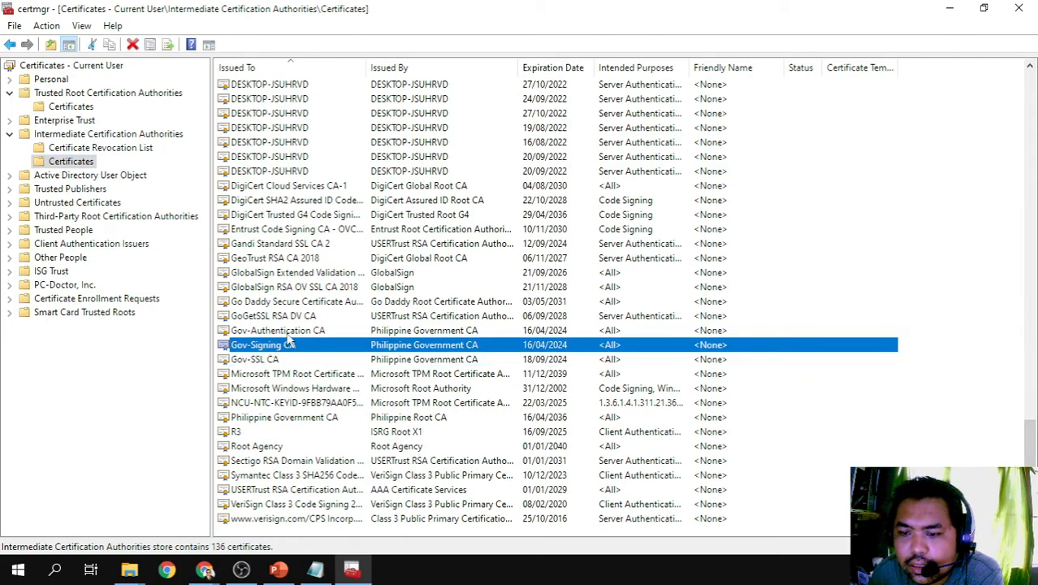
pyautogui.click(288, 331)
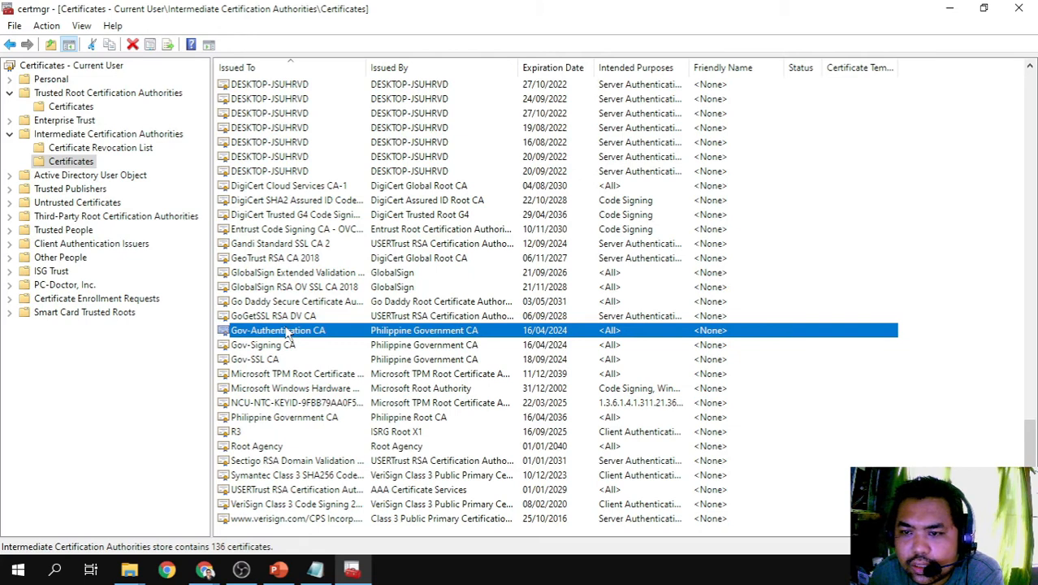
# Return to the trusted root certificates, find Philippine Root CA again and close the certificate manager.
pyautogui.click(70, 107)
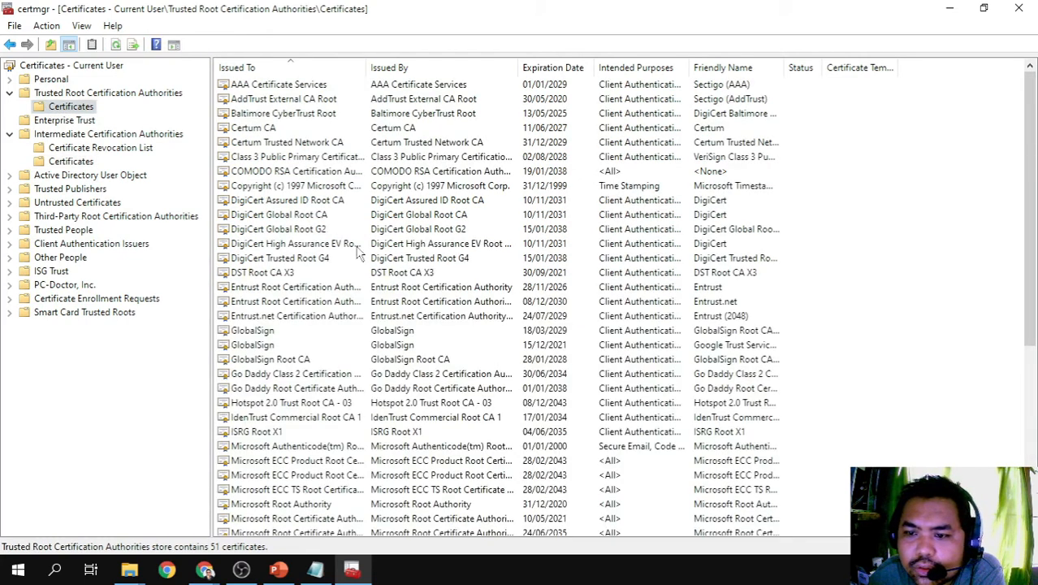
pyautogui.press('p')
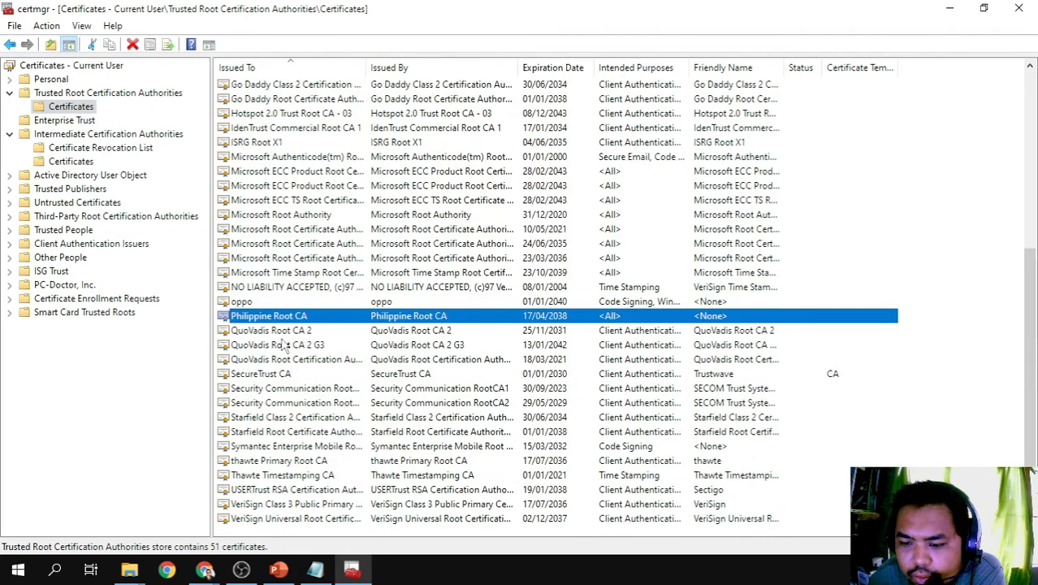
pyautogui.scroll(6, 288, 424)
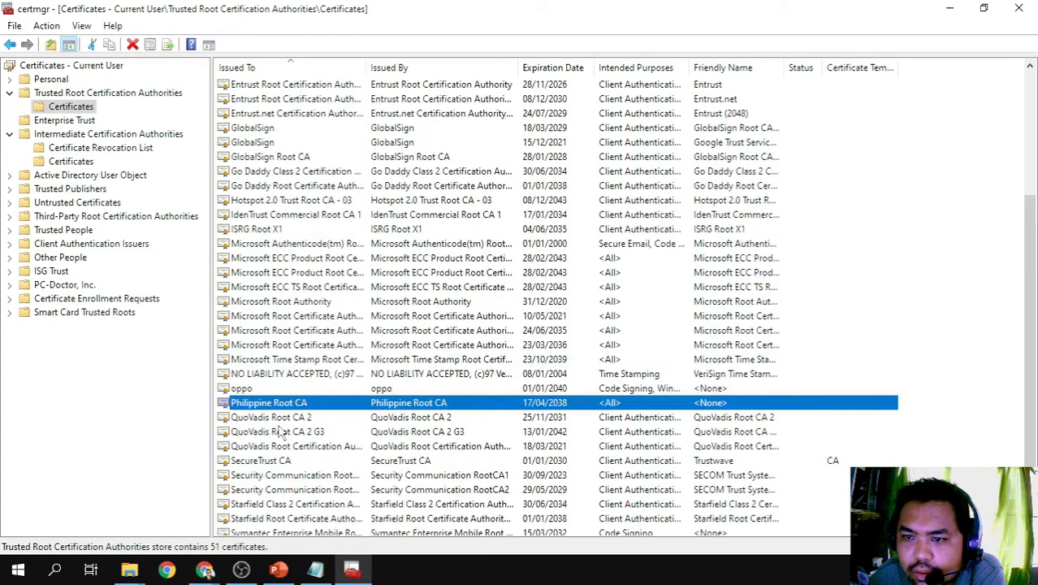
pyautogui.scroll(1, 279, 432)
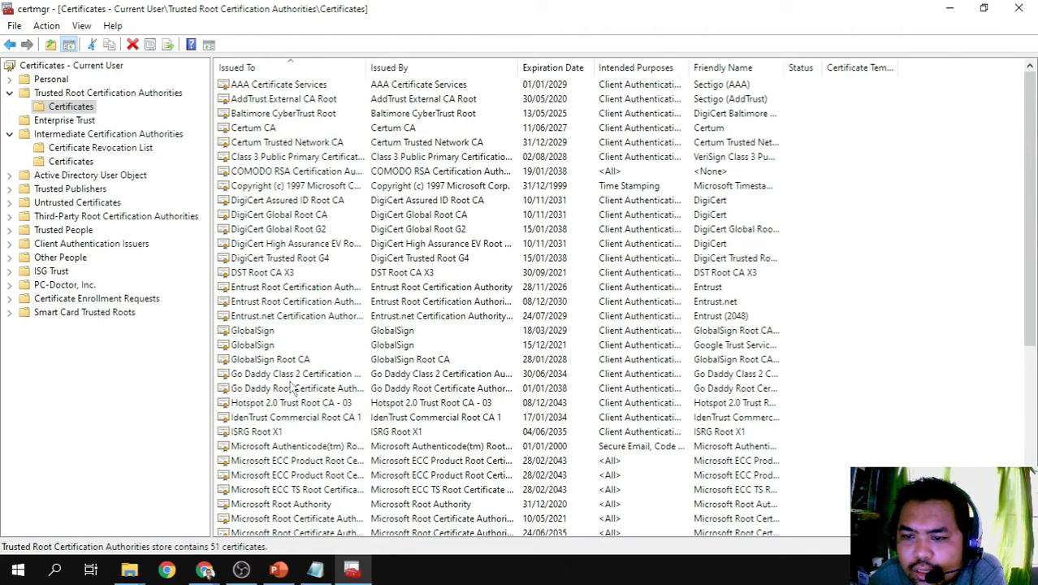
pyautogui.hotkey('alt', 'F4')
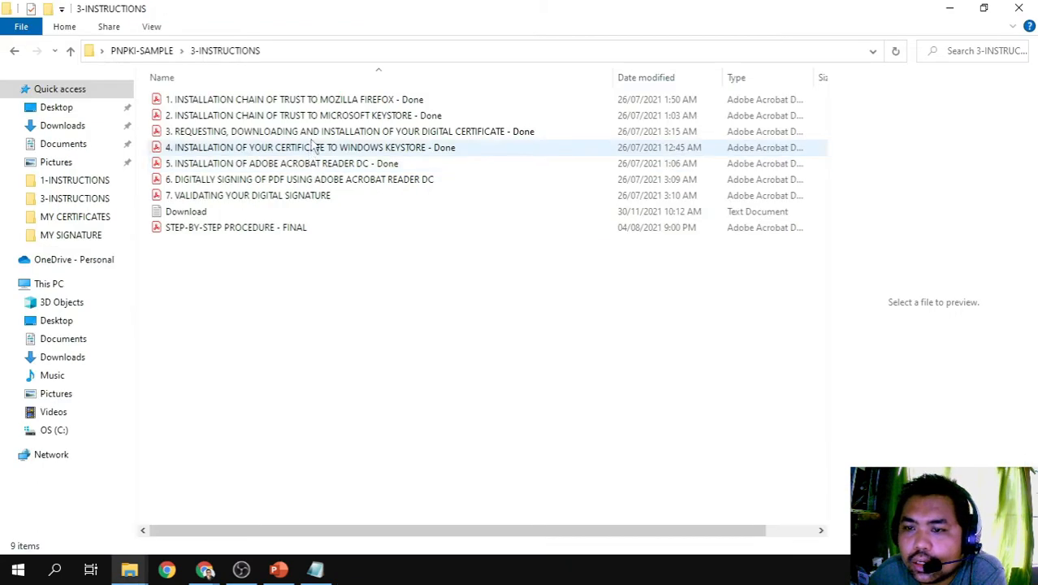
# Open instruction PDF 3 on requesting, downloading and installing the digital certificate, skim its login section and close it.
pyautogui.doubleClick(316, 132)
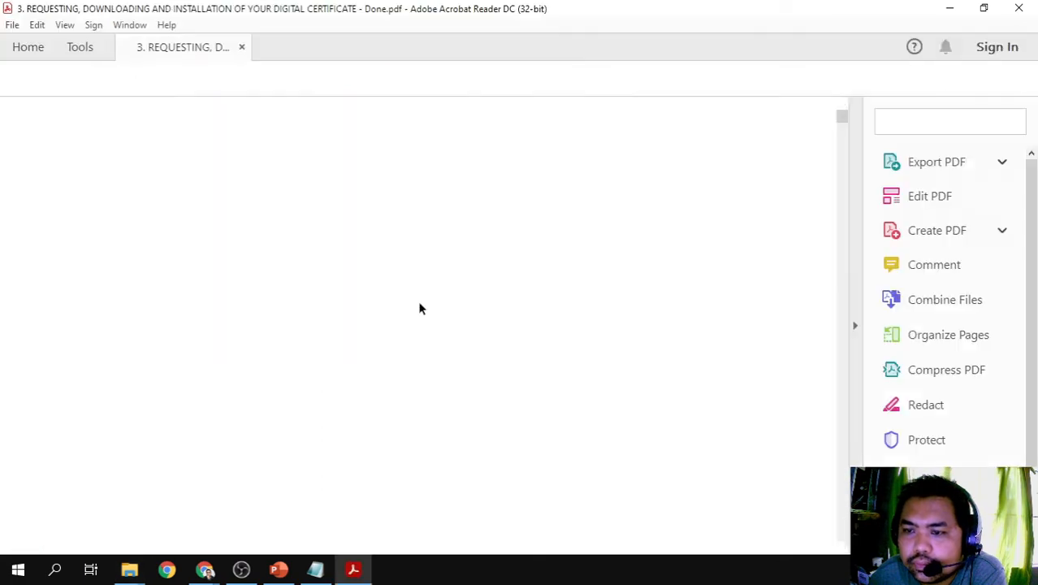
pyautogui.scroll(-5, 382, 402)
pyautogui.scroll(-5, 382, 406)
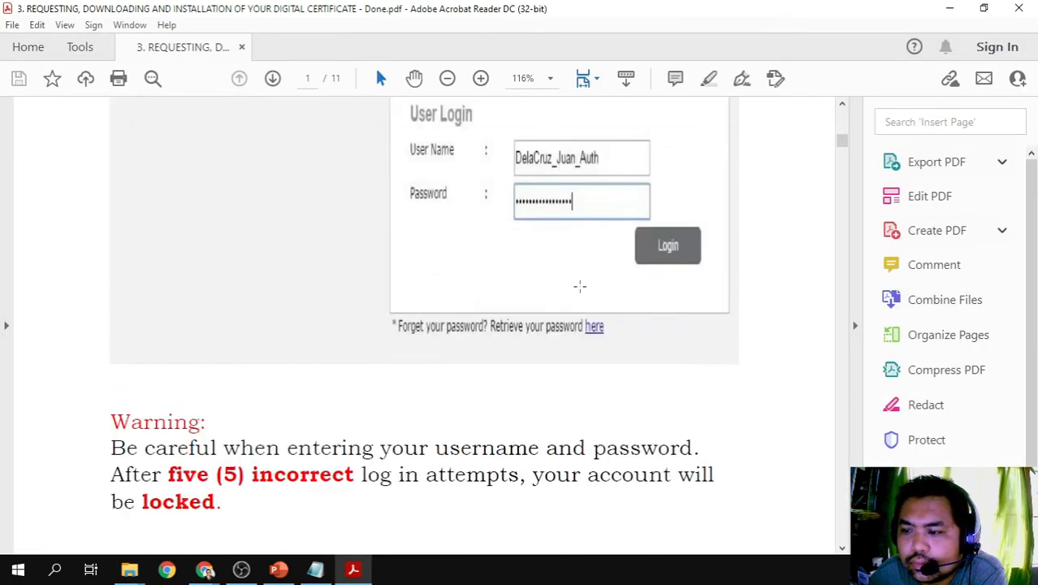
pyautogui.hotkey('alt', 'F4')
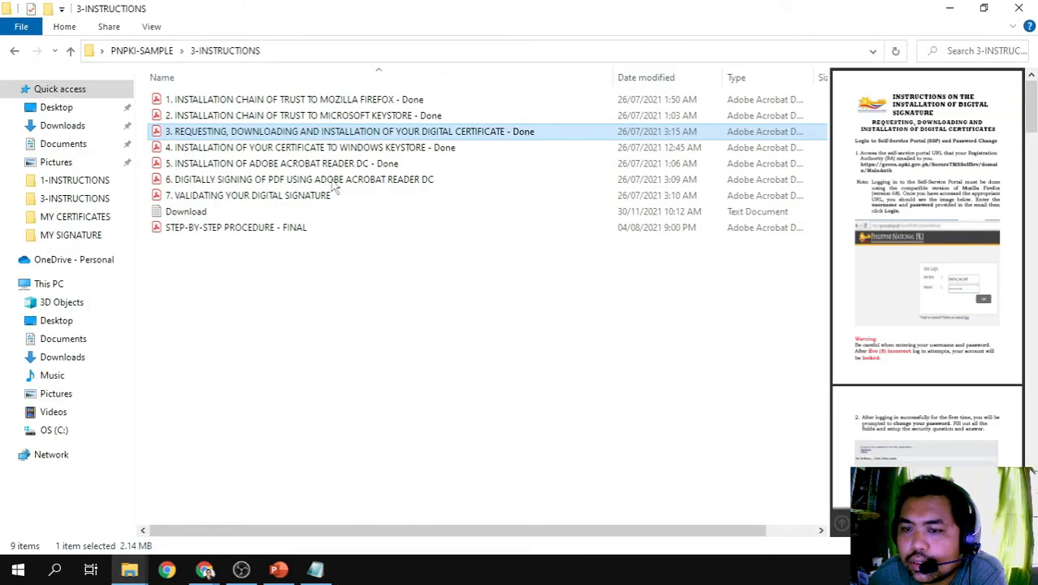
# Return to the PNPKI-SAMPLE folder, open 1-MY_CERTIFICATES and refresh its file list.
pyautogui.click(14, 51)
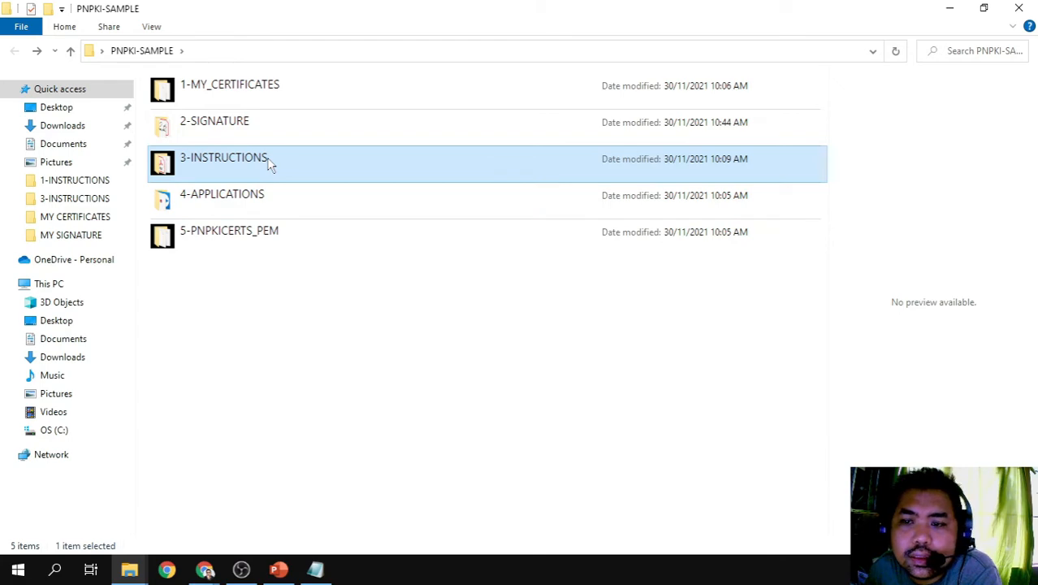
pyautogui.doubleClick(271, 163)
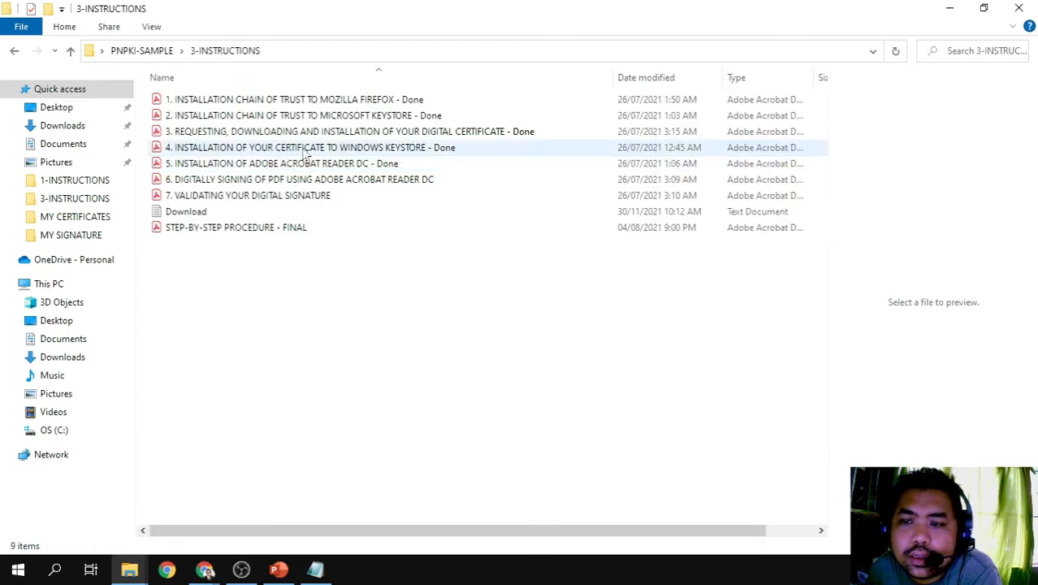
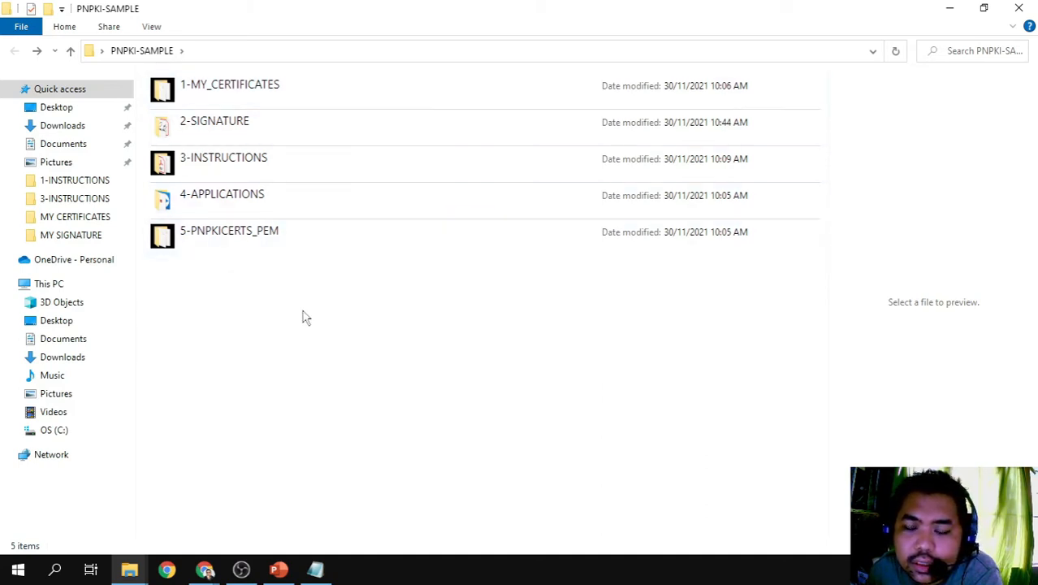
pyautogui.click(277, 101)
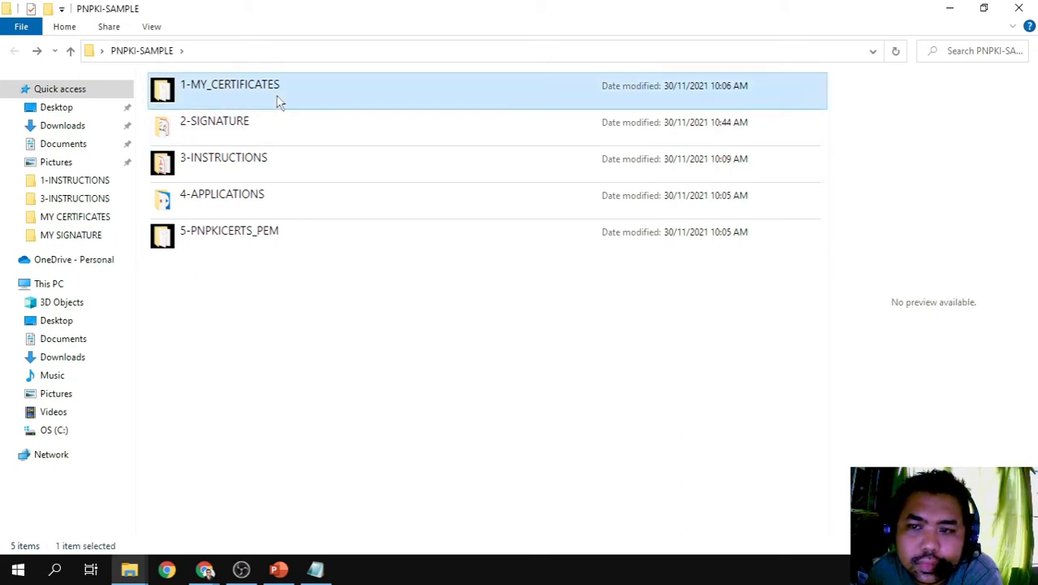
pyautogui.doubleClick(277, 100)
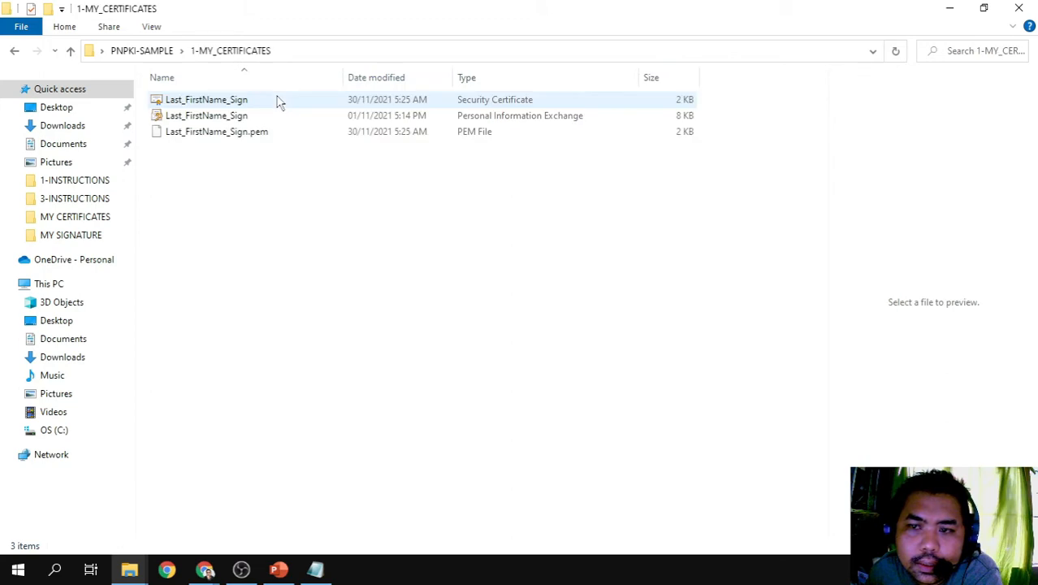
pyautogui.rightClick(240, 179)
pyautogui.click(273, 239)
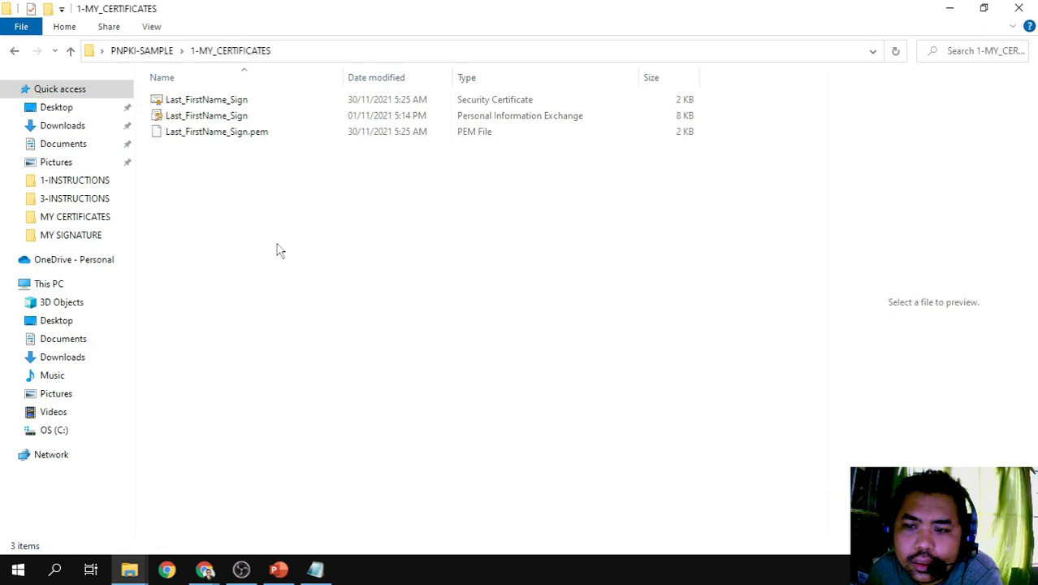
# Start importing the Last_FirstName_Sign Personal Information Exchange file, check its path and proceed to the private key protection settings.
pyautogui.click(209, 115)
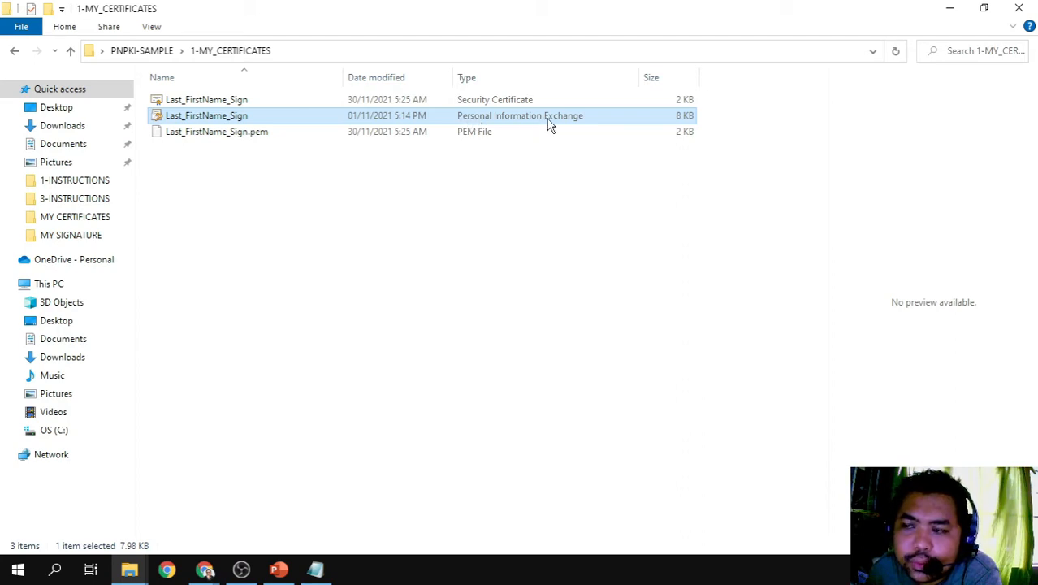
pyautogui.doubleClick(246, 118)
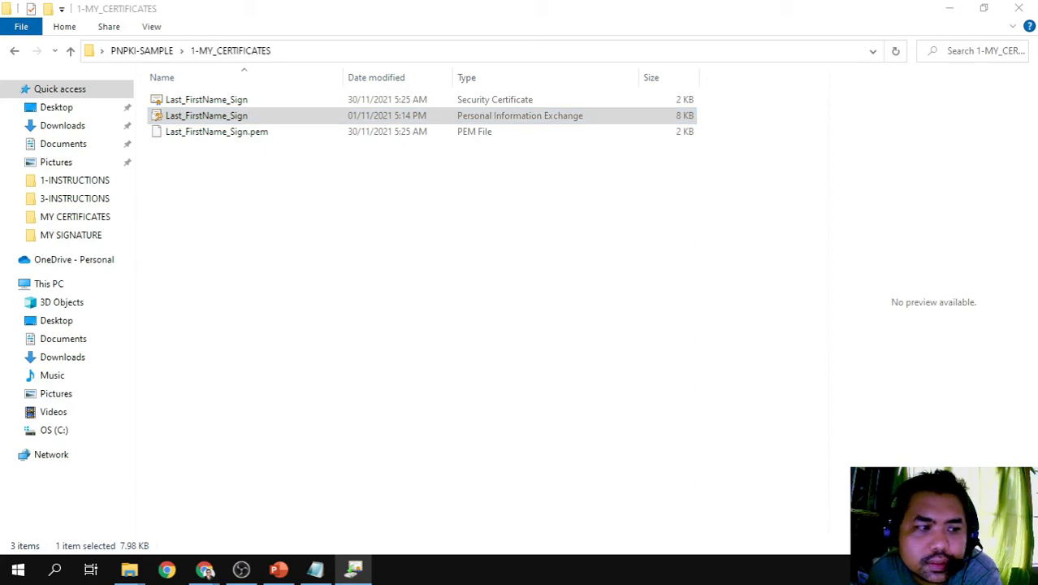
pyautogui.moveTo(345, 182); pyautogui.dragTo(526, 93)
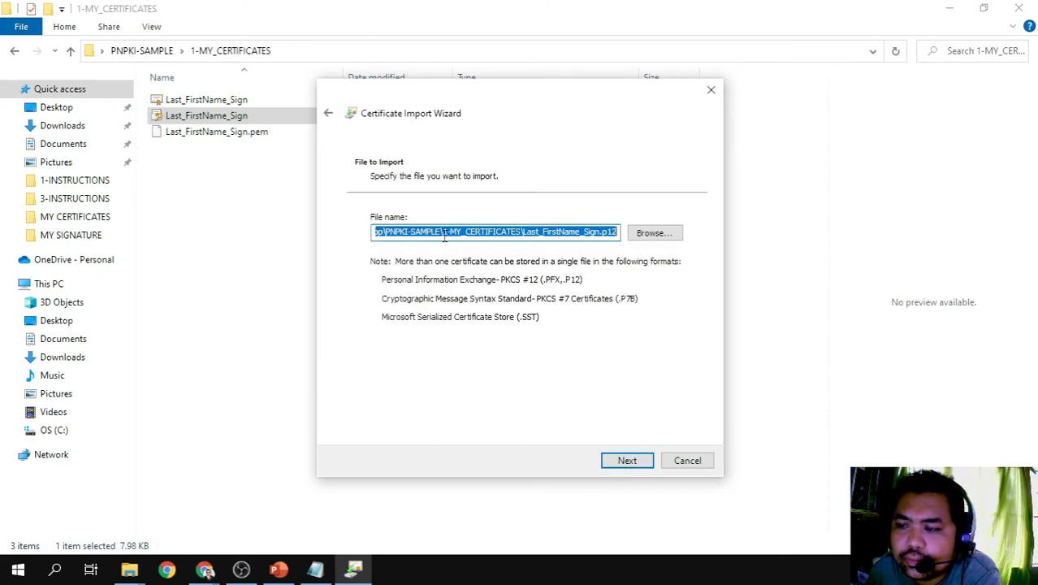
pyautogui.moveTo(444, 235); pyautogui.dragTo(351, 238)
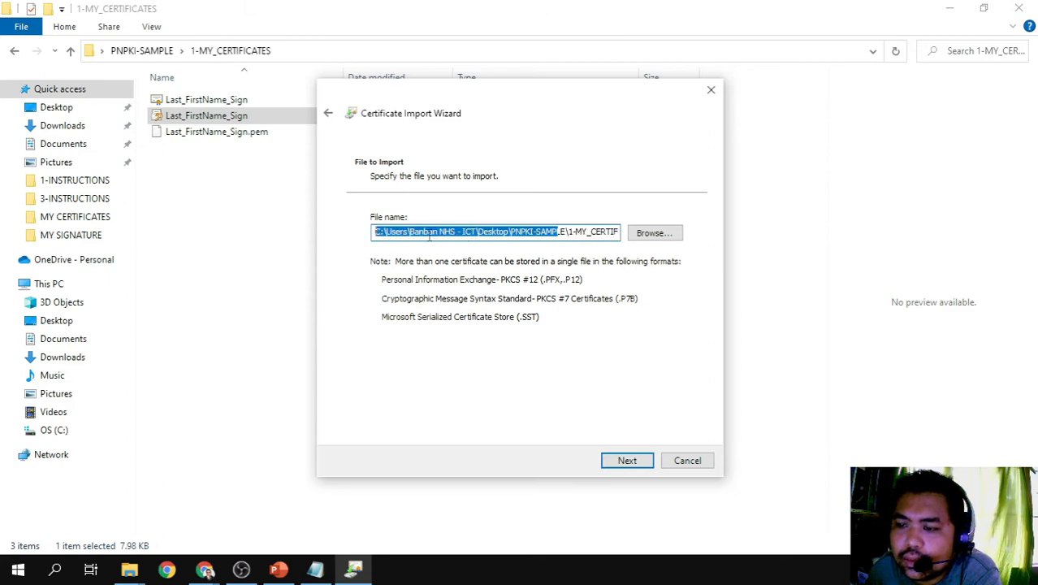
pyautogui.click(506, 232)
pyautogui.moveTo(533, 233); pyautogui.dragTo(646, 231)
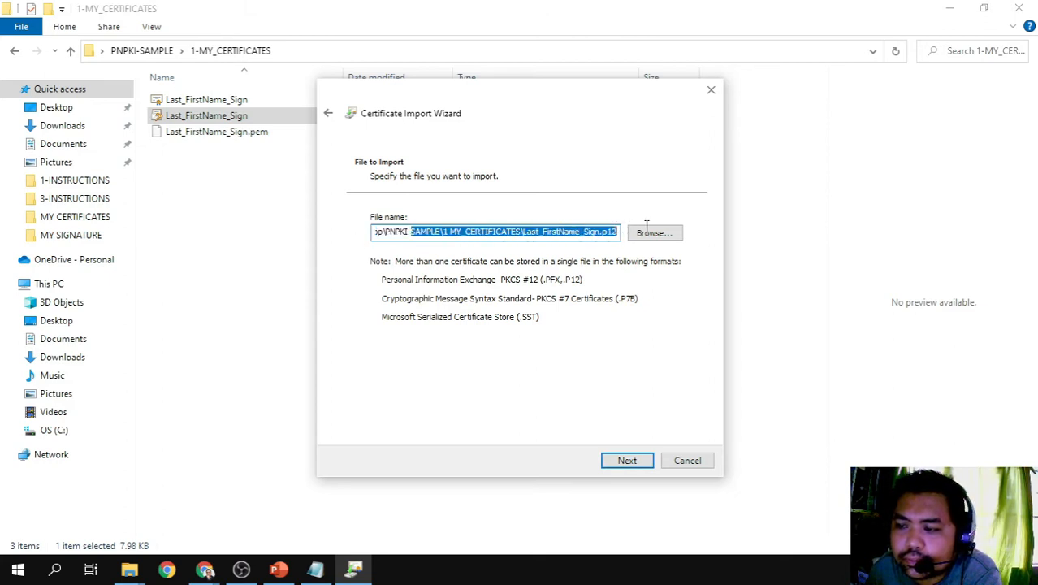
pyautogui.click(567, 232)
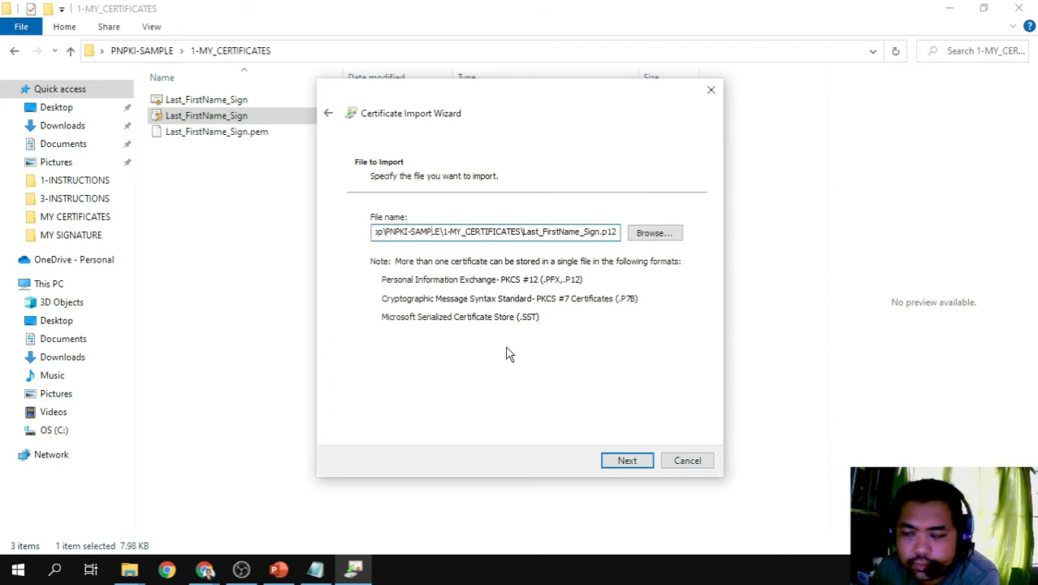
pyautogui.click(626, 460)
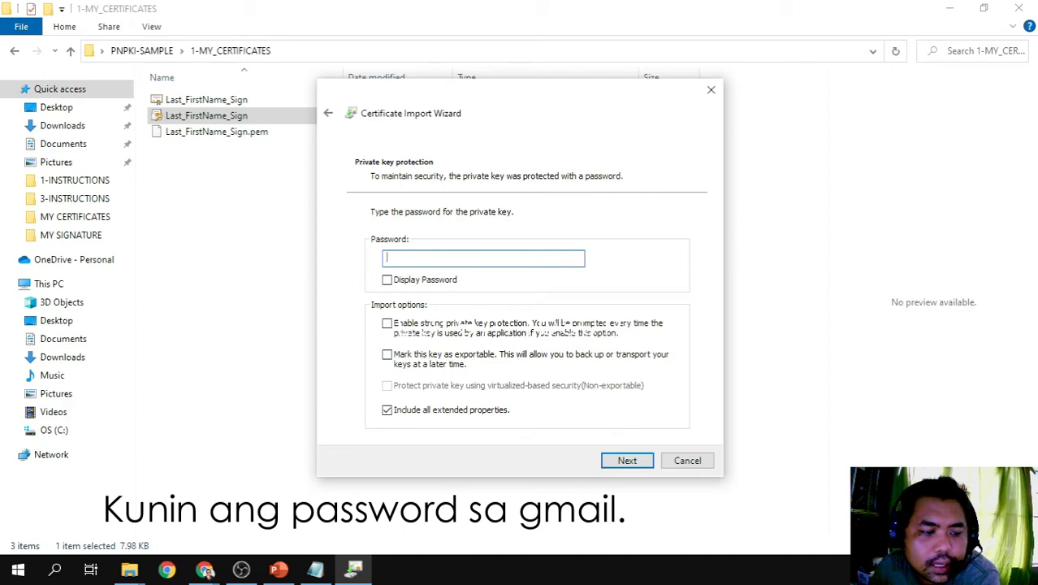
# Switch to Gmail, search the mail for pnpki and open the PNPKI Certificate (p12) Password email to find the certificate password.
pyautogui.hotkey('alt', 'Tab')
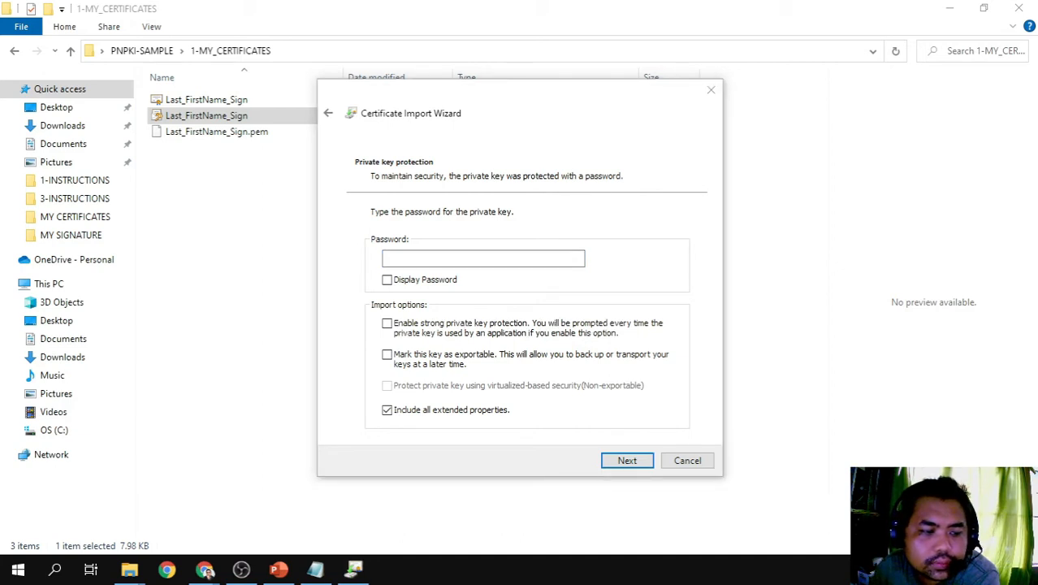
pyautogui.click(242, 107)
pyautogui.write('pnp')
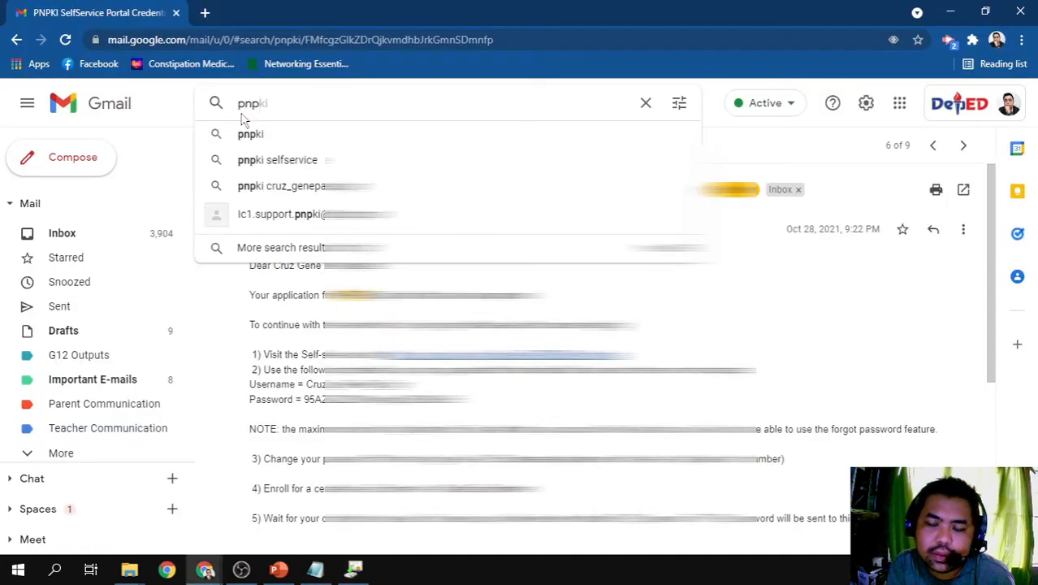
pyautogui.write('ki')
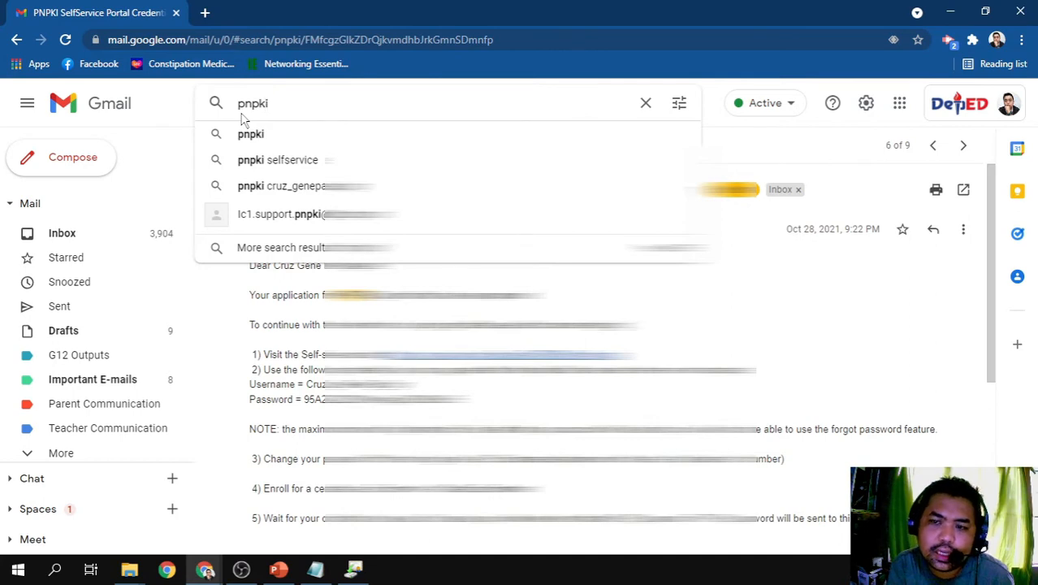
pyautogui.press('Return')
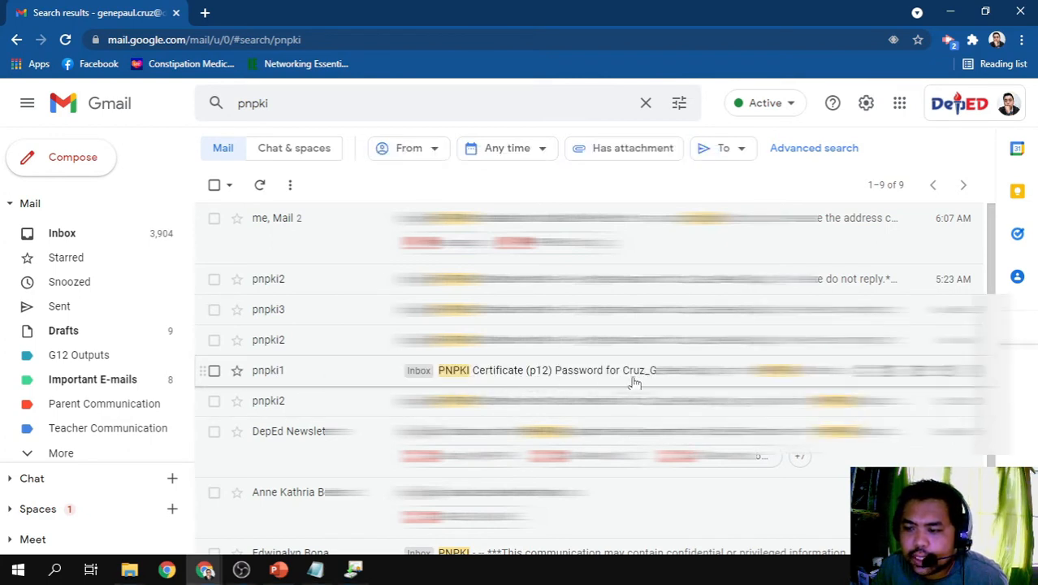
pyautogui.click(310, 372)
pyautogui.scroll(-3, 325, 338)
pyautogui.scroll(3, 325, 338)
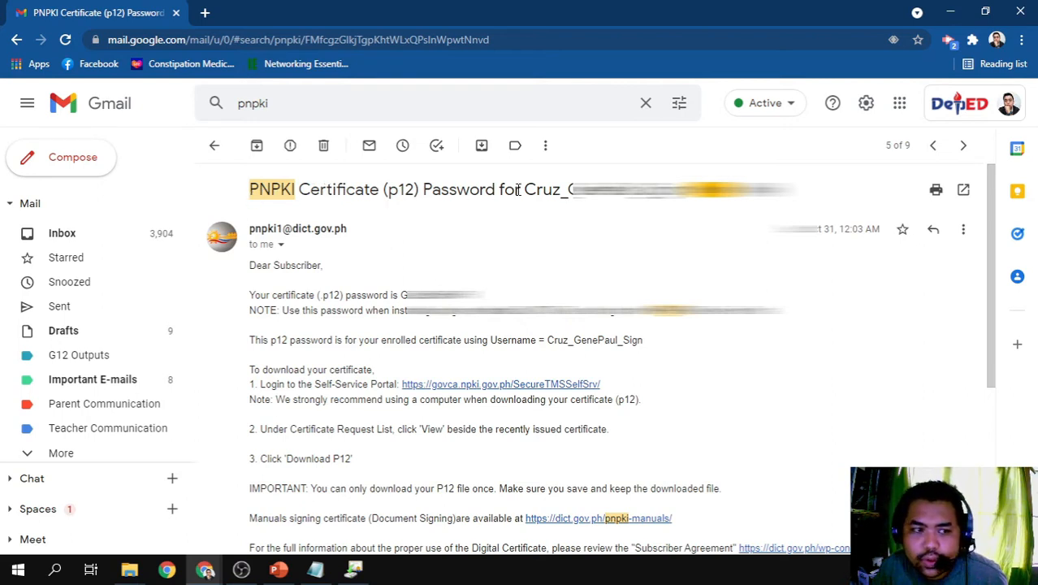
pyautogui.moveTo(521, 189); pyautogui.dragTo(641, 190)
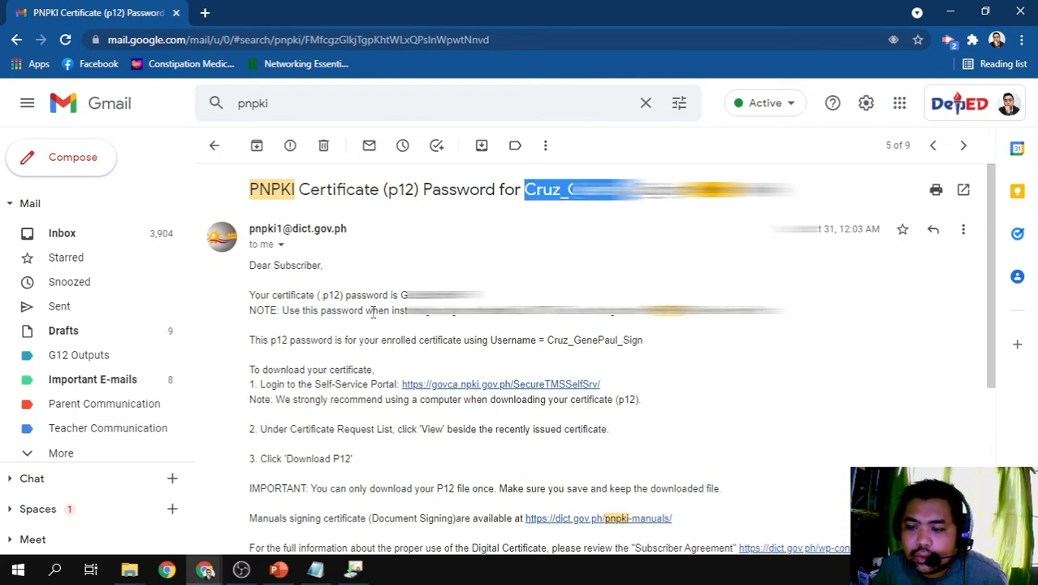
pyautogui.moveTo(266, 295); pyautogui.dragTo(301, 296)
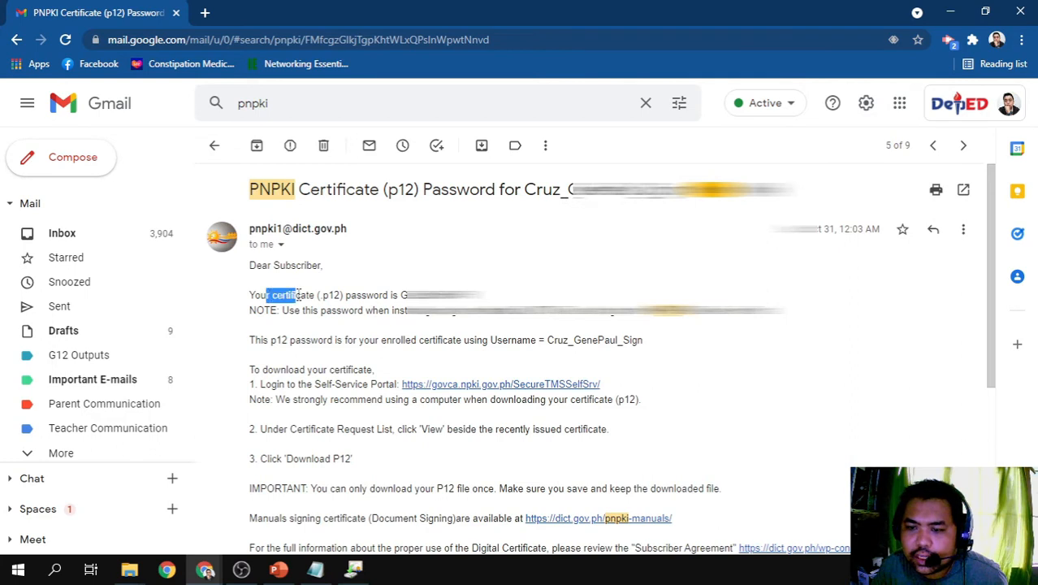
# Move the Certificate Import Wizard aside and copy the .p12 certificate password from the email.
pyautogui.click(354, 569)
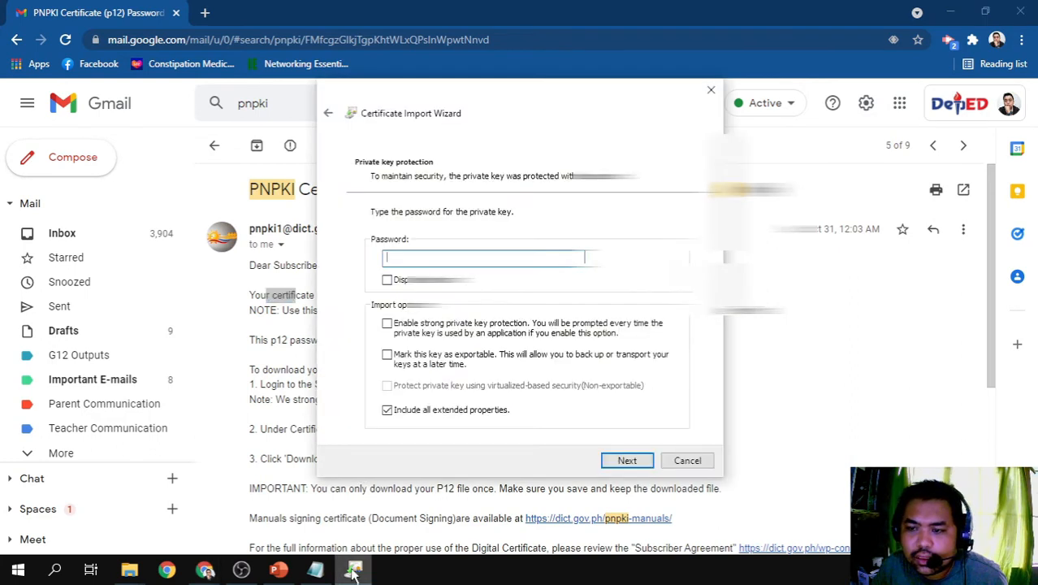
pyautogui.moveTo(442, 84); pyautogui.dragTo(545, 83)
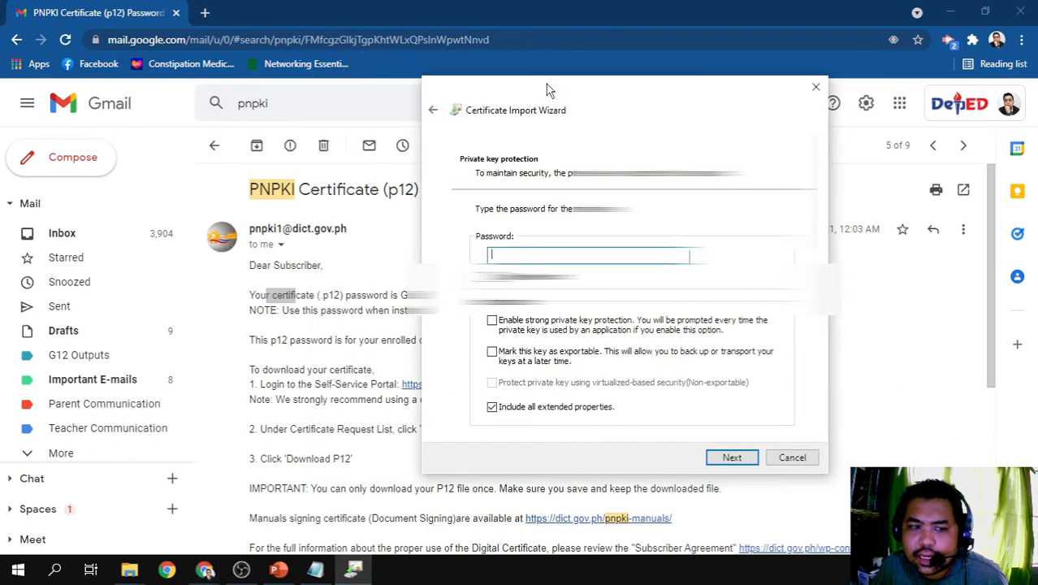
pyautogui.click(390, 284)
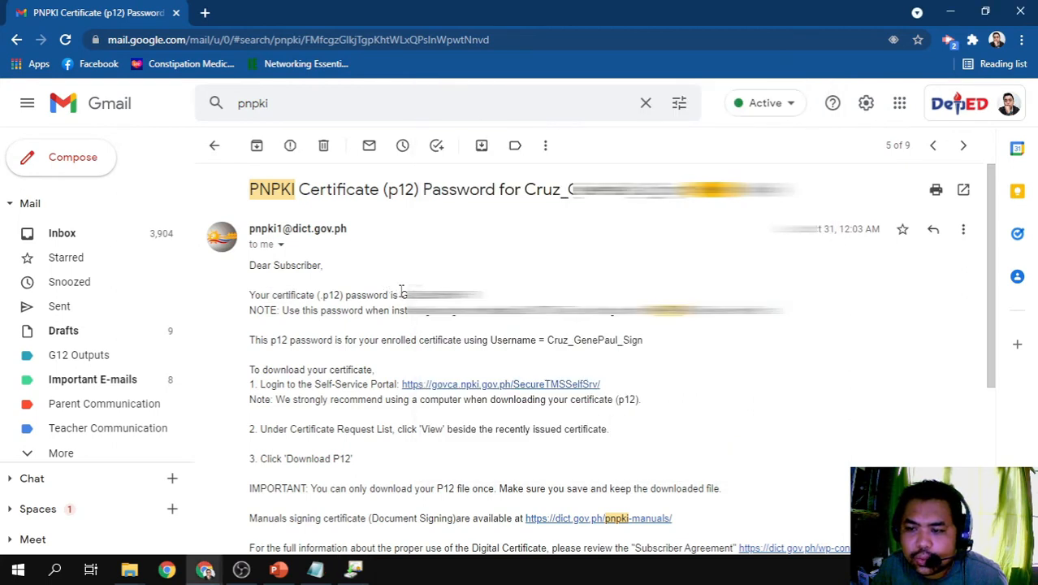
pyautogui.moveTo(403, 291); pyautogui.dragTo(485, 295)
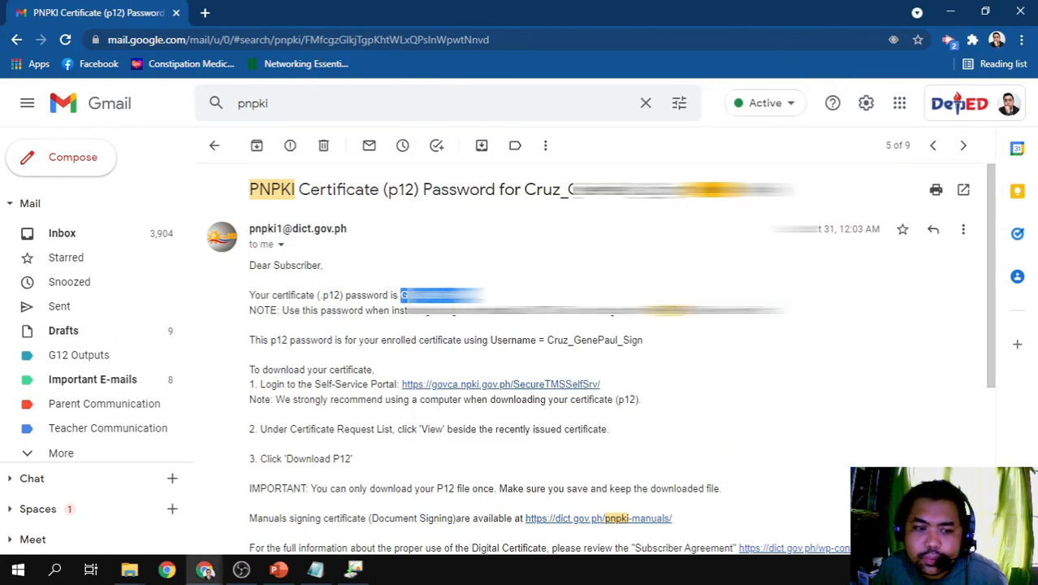
pyautogui.rightClick(434, 294)
pyautogui.click(463, 307)
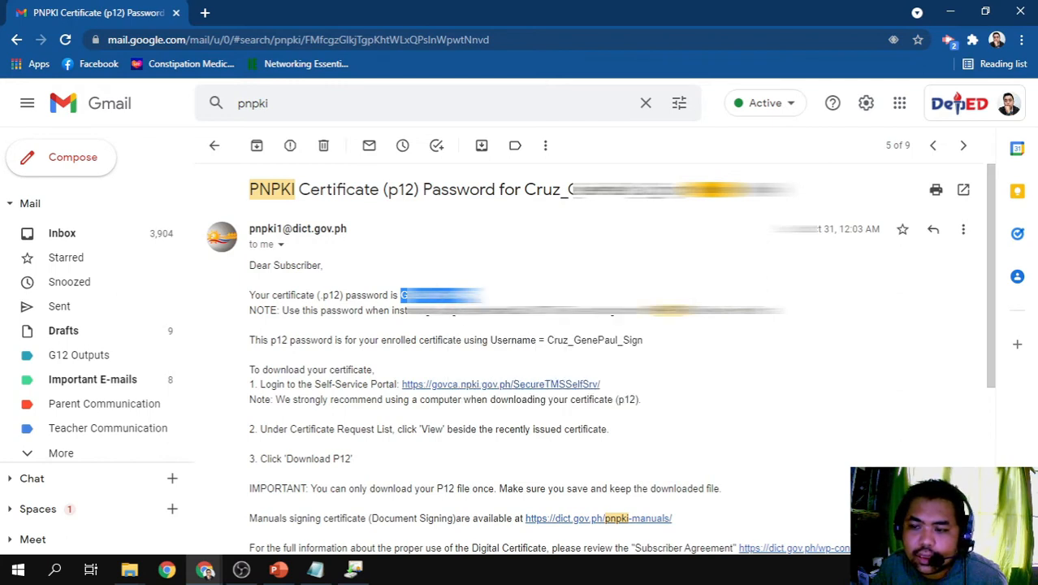
pyautogui.rightClick(439, 299)
pyautogui.click(471, 311)
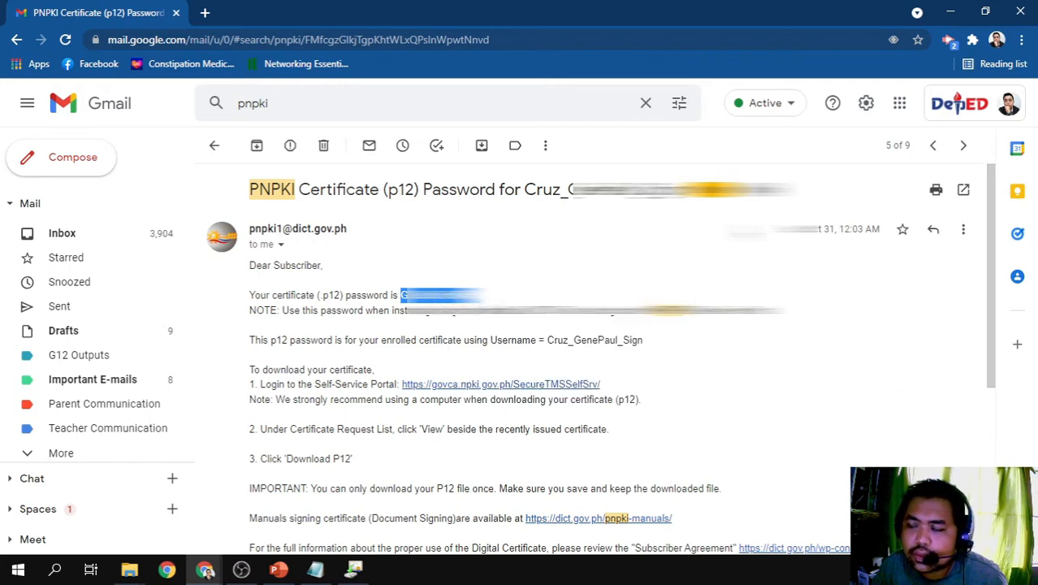
# Switch back to File Explorer and start creating a new file in the 1-MY_CERTIFICATES folder.
pyautogui.click(956, 7)
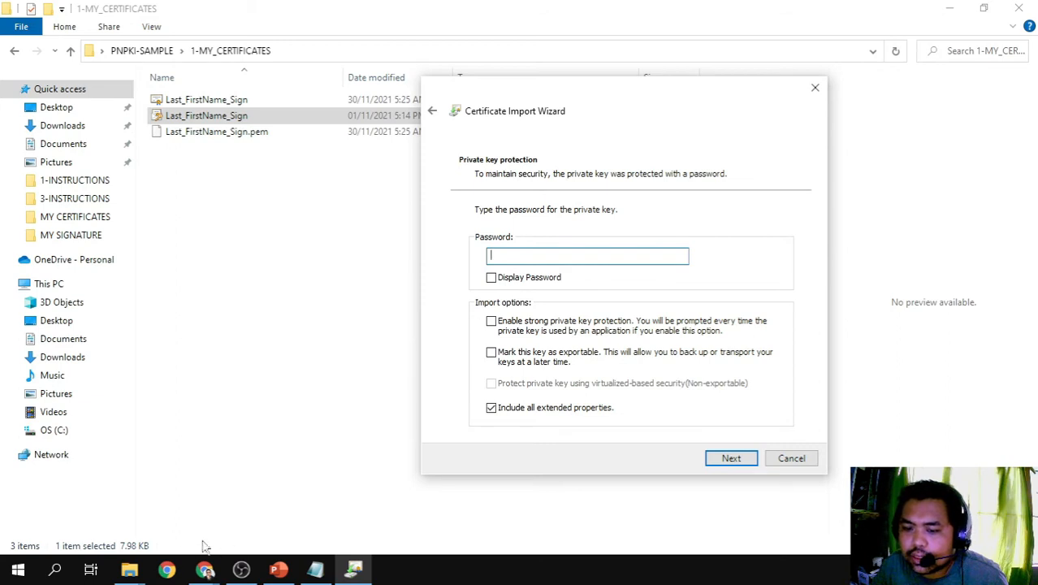
pyautogui.click(114, 580)
pyautogui.click(277, 487)
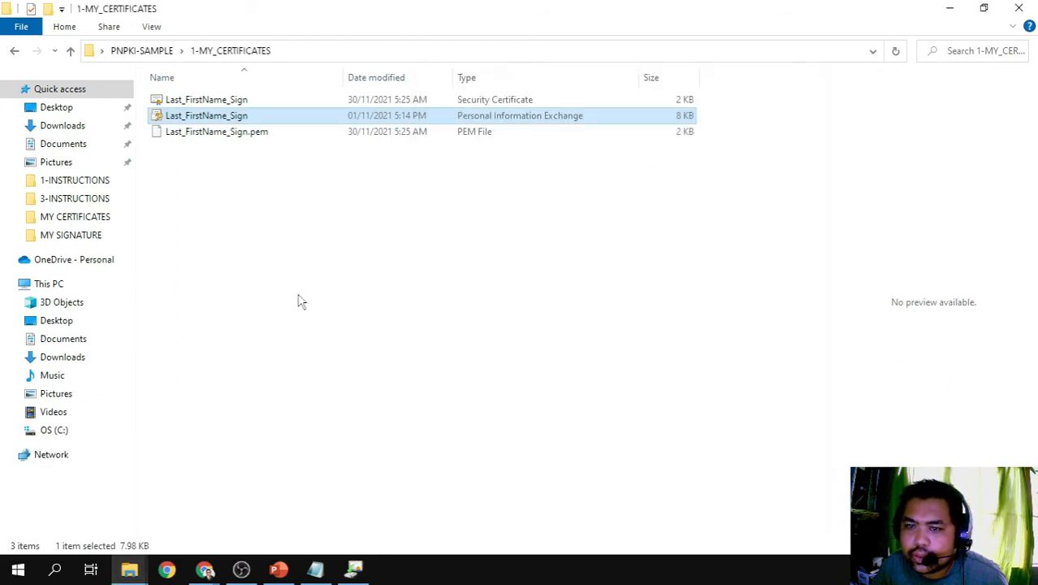
pyautogui.rightClick(273, 193)
pyautogui.moveTo(418, 388)
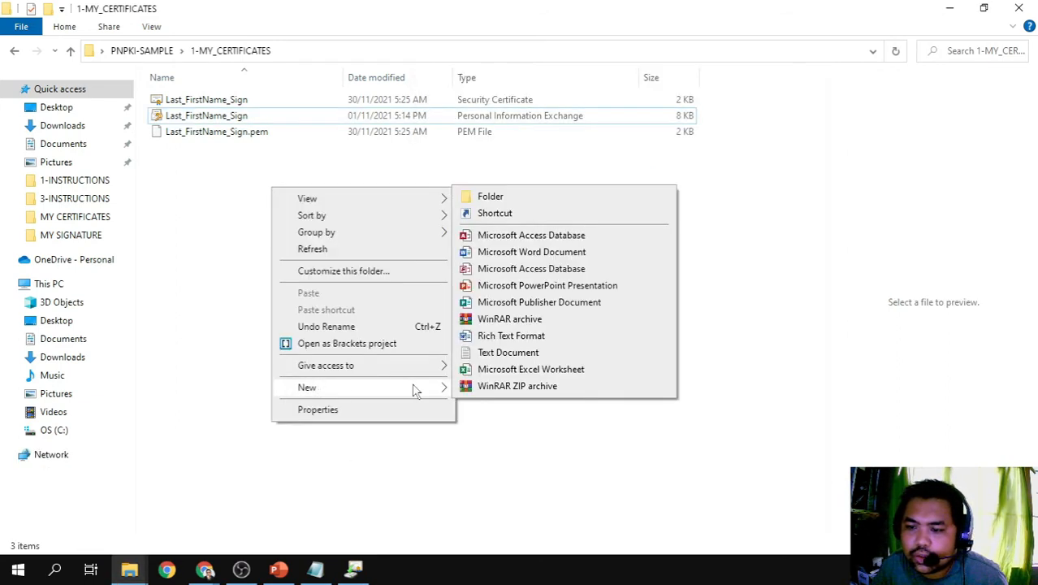
# Create a text document named passwords in the 1-MY_CERTIFICATES folder.
pyautogui.click(507, 352)
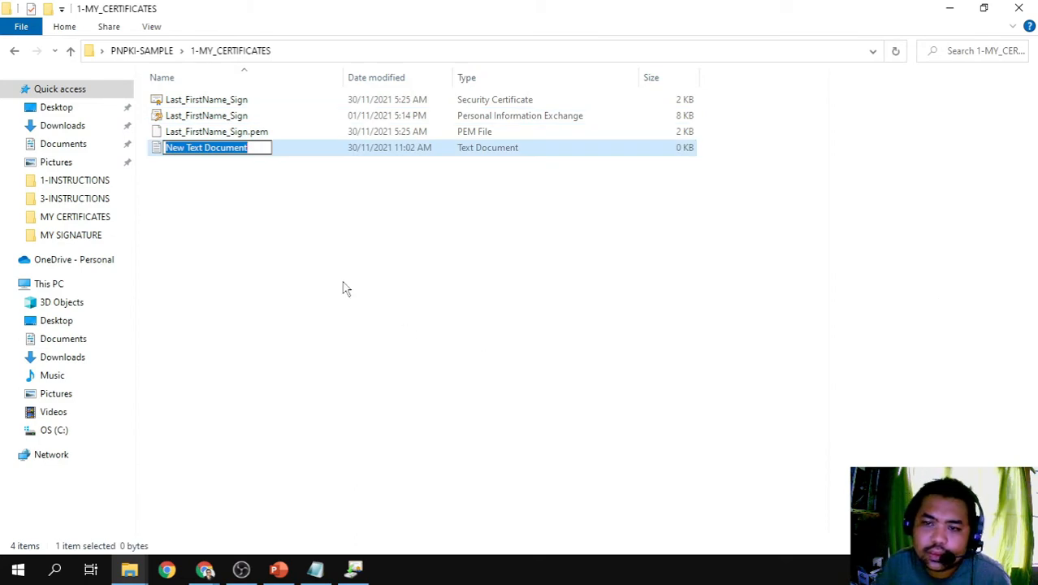
pyautogui.write('pass')
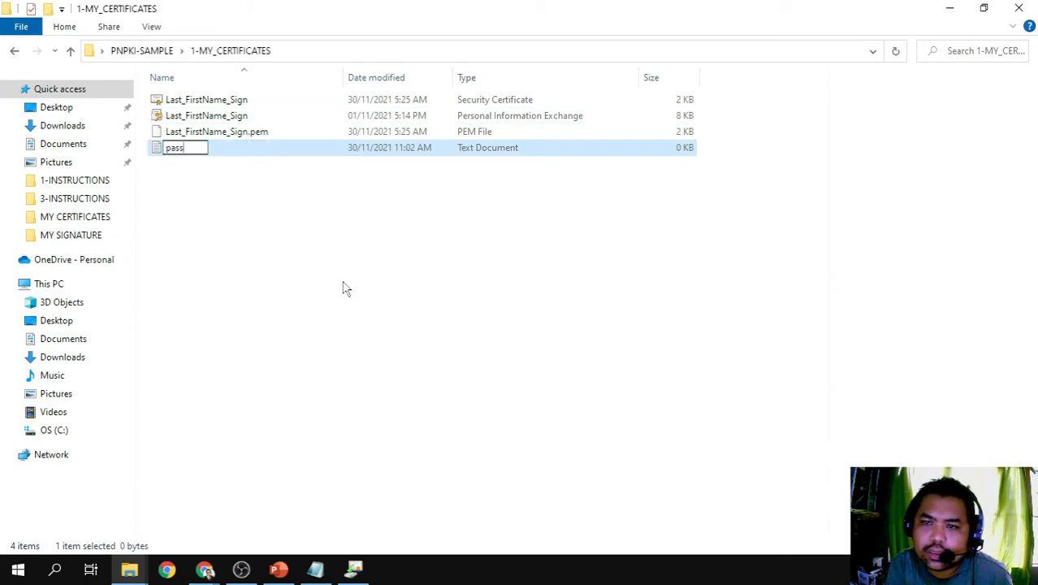
pyautogui.write('words')
pyautogui.press('Return')
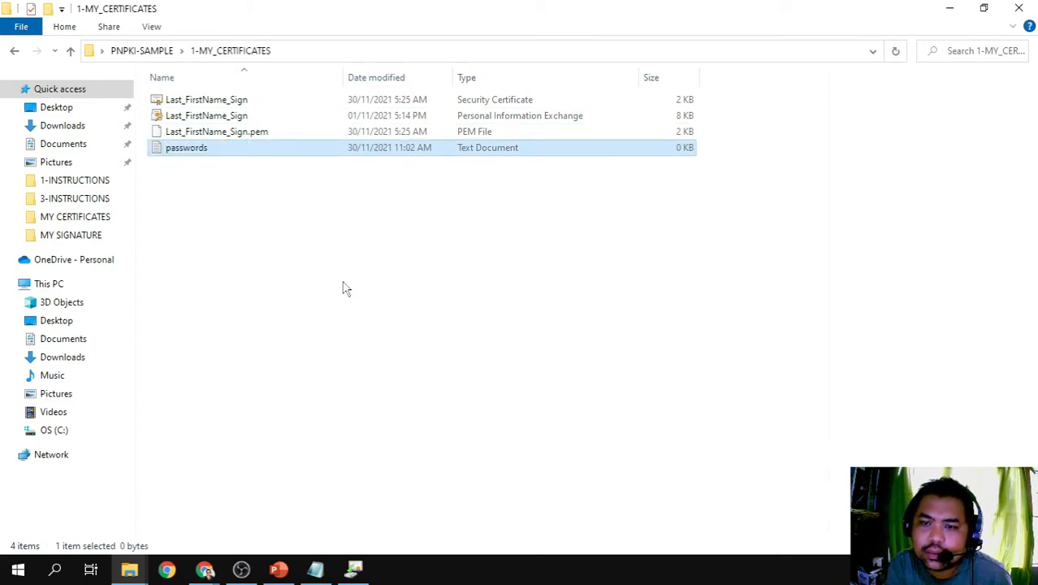
# Paste the private key password into the passwords document, save it and close it.
pyautogui.press('Return')
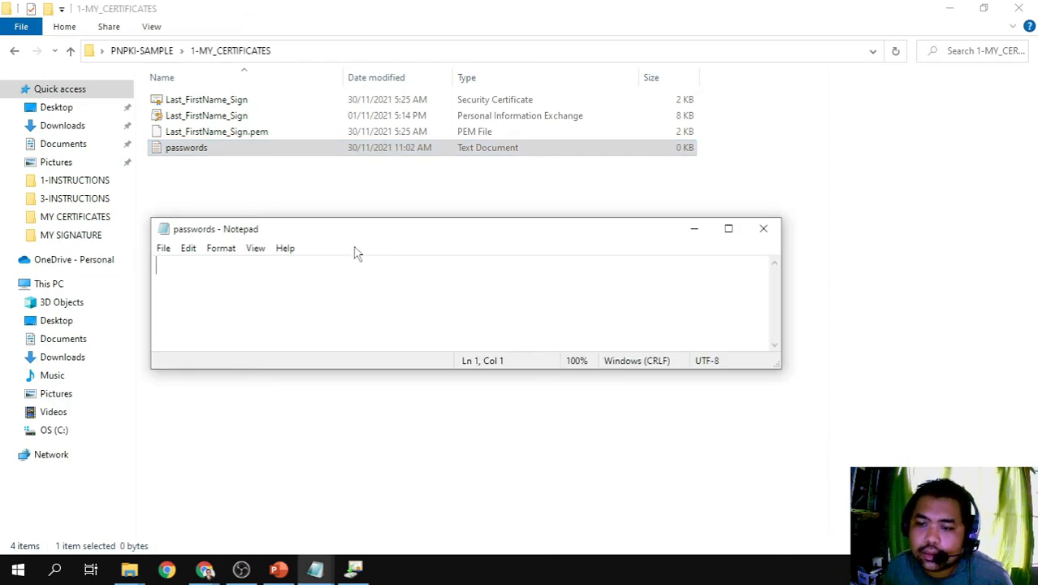
pyautogui.hotkey('ctrl', 'v')
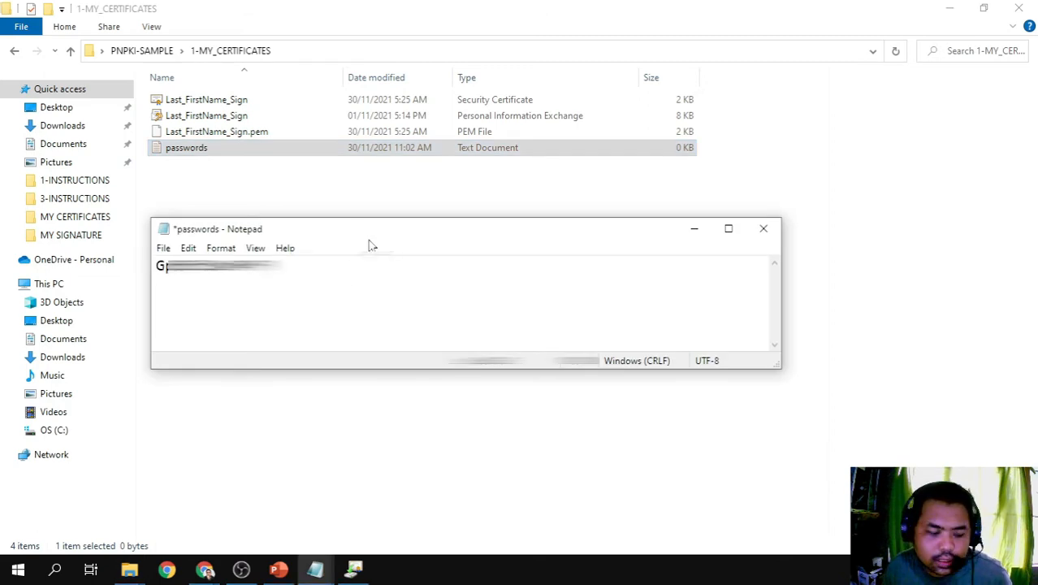
pyautogui.hotkey('ctrl', 's')
pyautogui.click(764, 228)
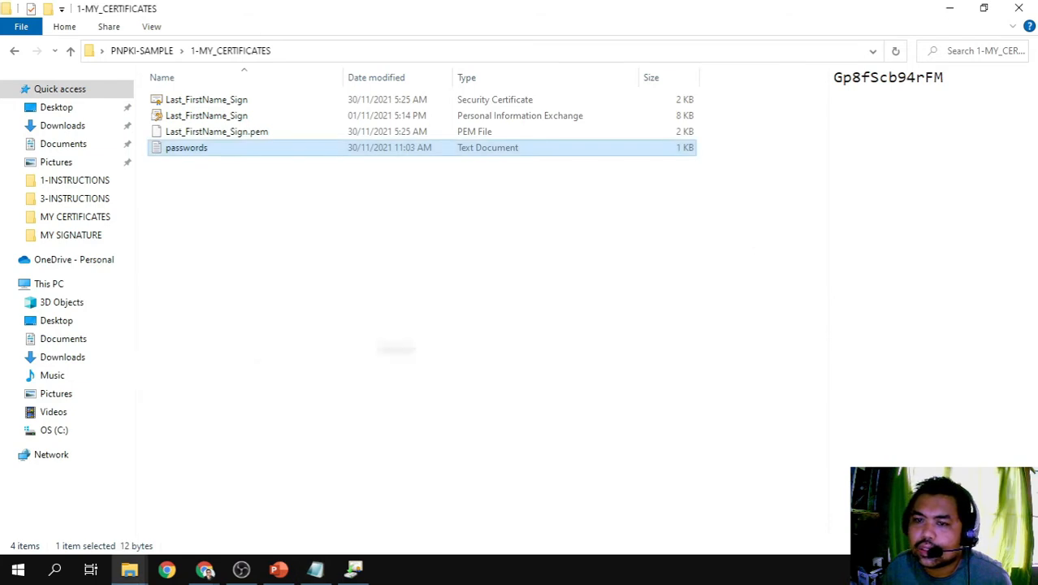
pyautogui.click(251, 372)
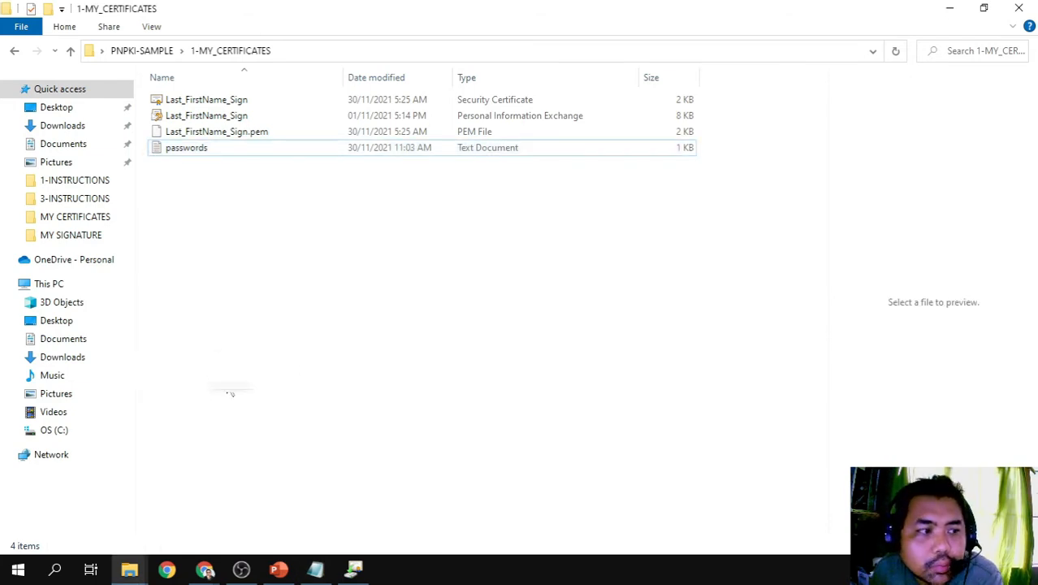
# Copy the password from the passwords file and enter it as the private key password in the Certificate Import Wizard.
pyautogui.doubleClick(196, 147)
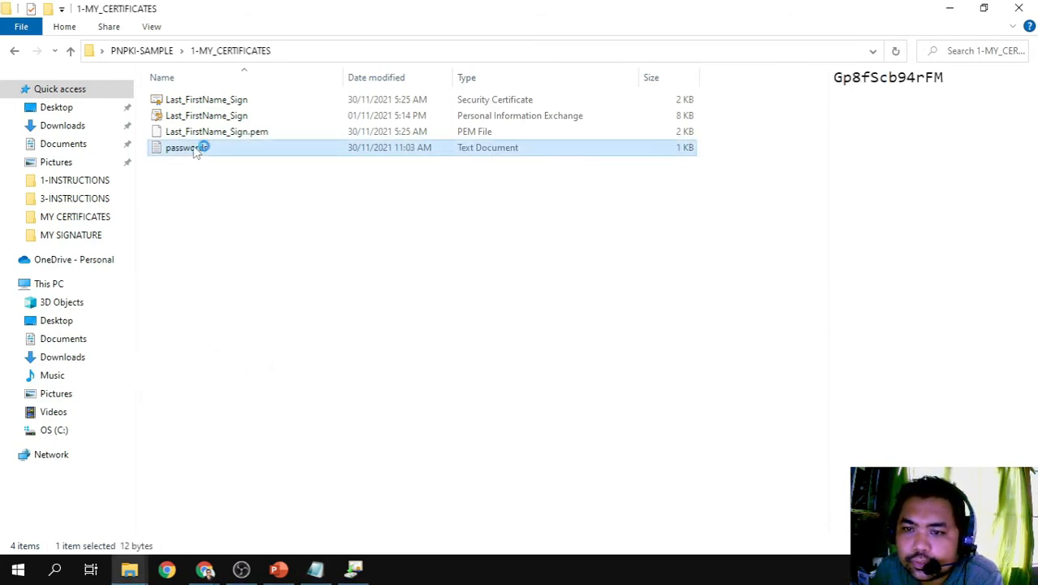
pyautogui.hotkey('ctrl', 'a')
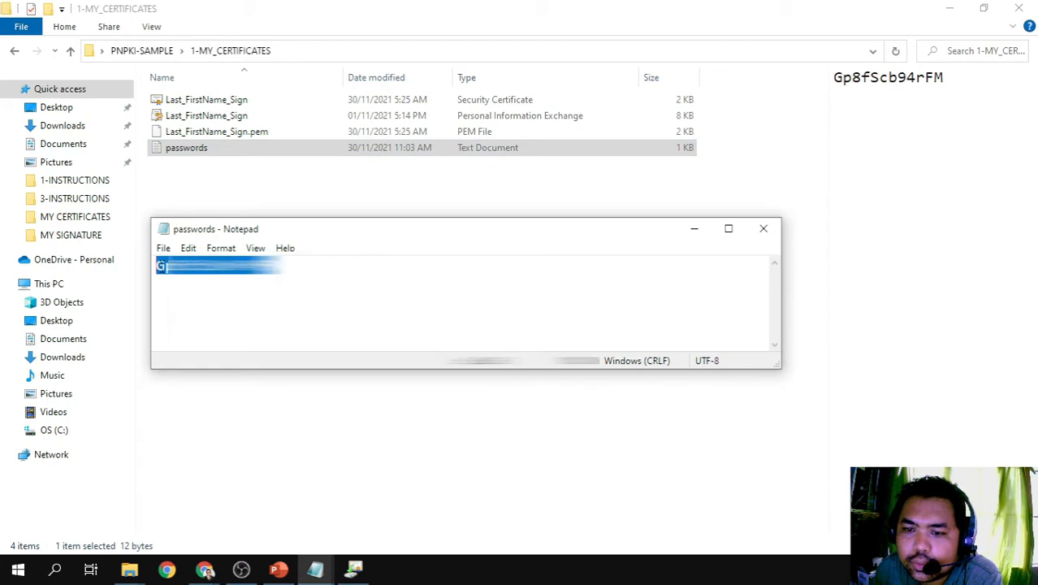
pyautogui.rightClick(161, 266)
pyautogui.click(203, 314)
pyautogui.click(694, 229)
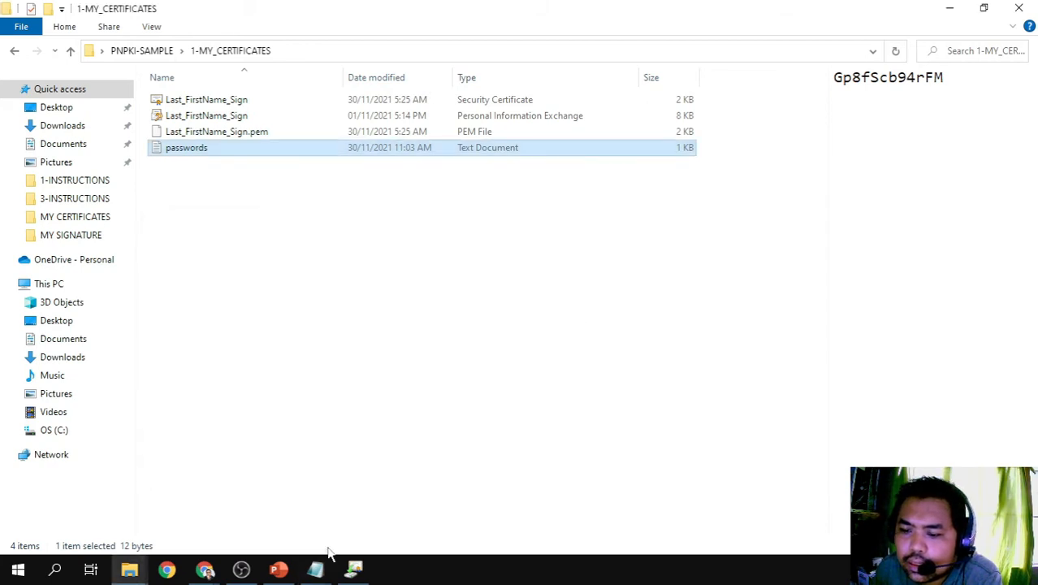
pyautogui.click(354, 568)
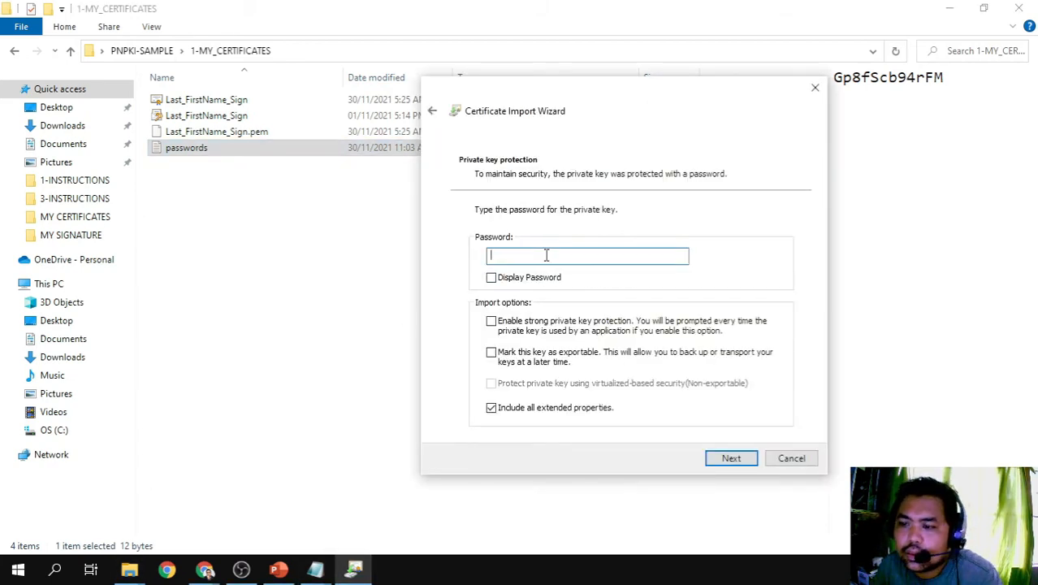
pyautogui.hotkey('ctrl', 'v')
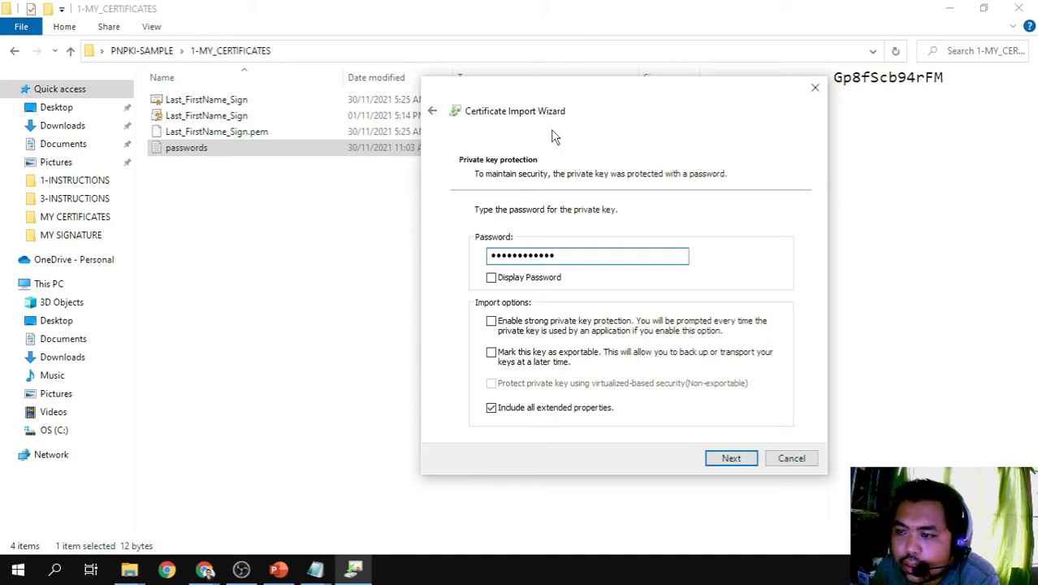
# Mark the private key as exportable and continue to the certificate store settings.
pyautogui.moveTo(554, 100); pyautogui.dragTo(558, 46)
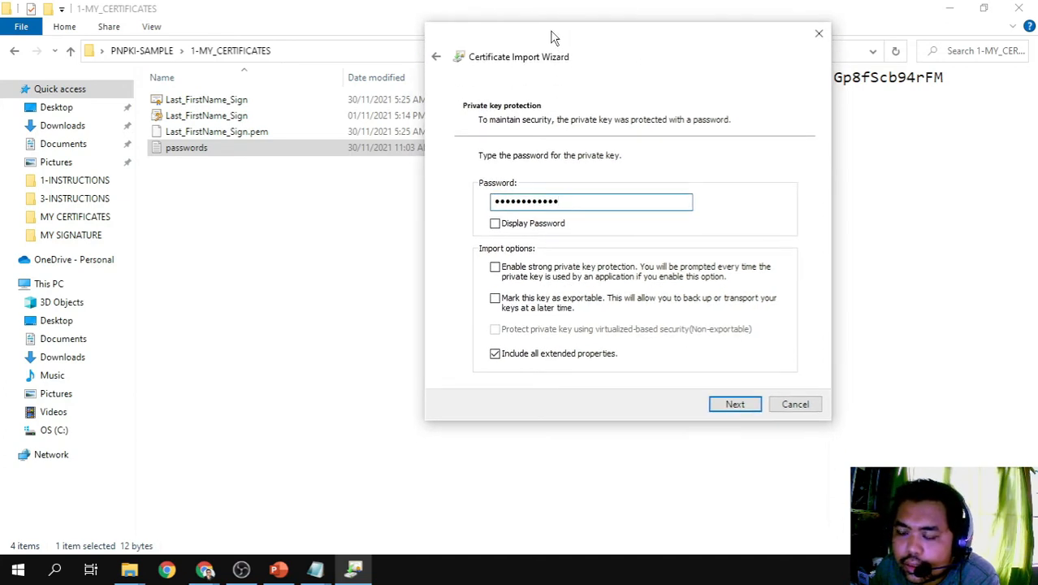
pyautogui.click(495, 299)
pyautogui.moveTo(546, 35); pyautogui.dragTo(501, 54)
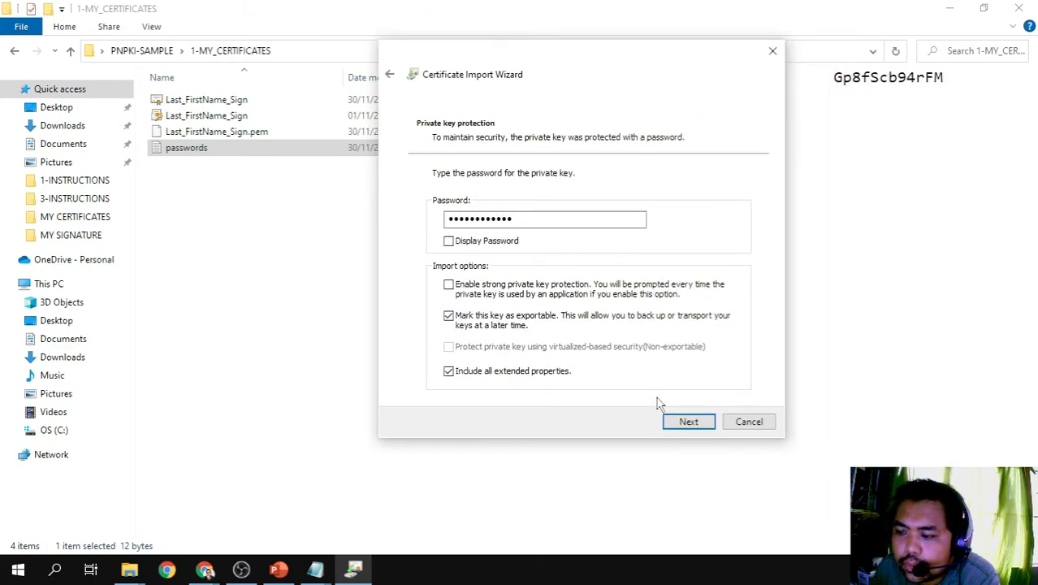
pyautogui.click(686, 423)
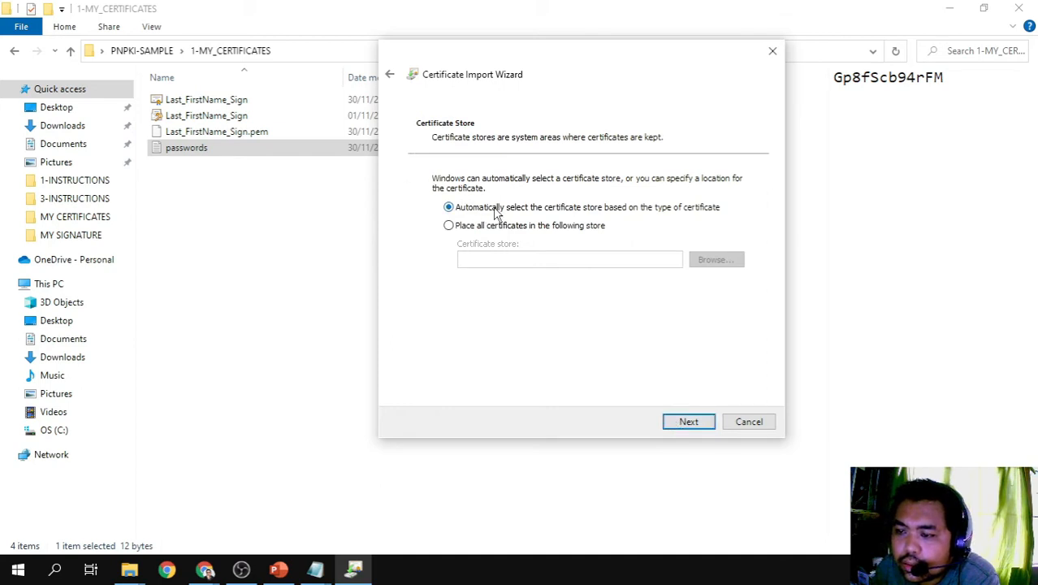
# Keep automatic certificate store selection, finish importing the PFX certificate, and refresh the folder.
pyautogui.click(689, 421)
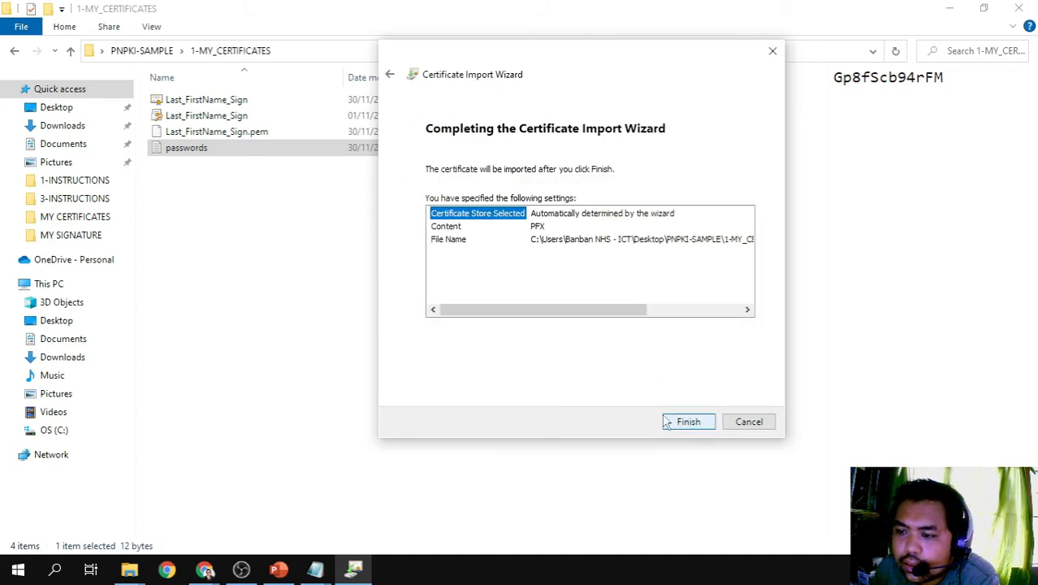
pyautogui.moveTo(521, 314)
pyautogui.mouseDown()
pyautogui.moveTo(589, 315)
pyautogui.moveTo(501, 312)
pyautogui.mouseUp()
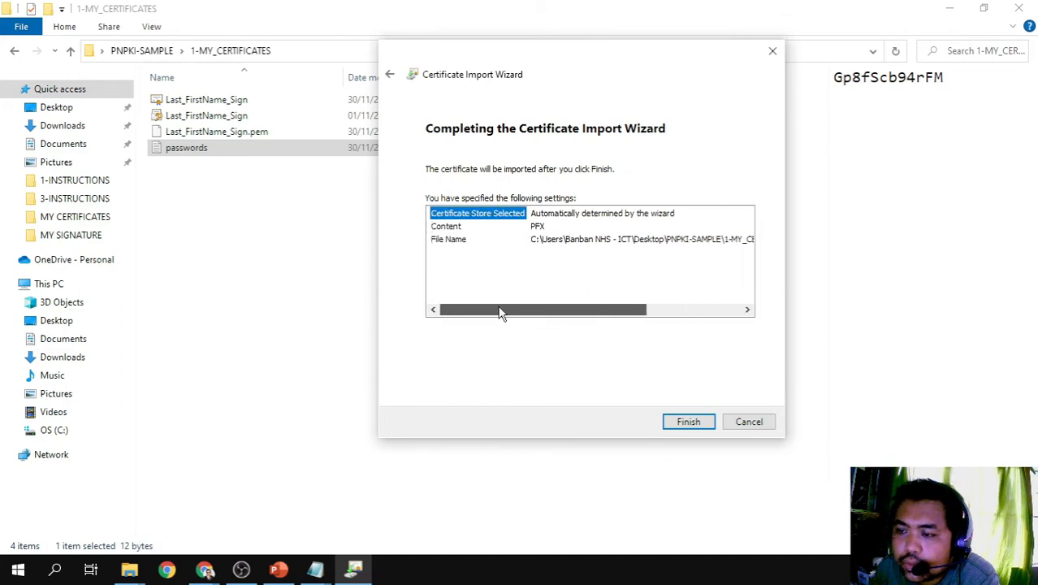
pyautogui.click(689, 423)
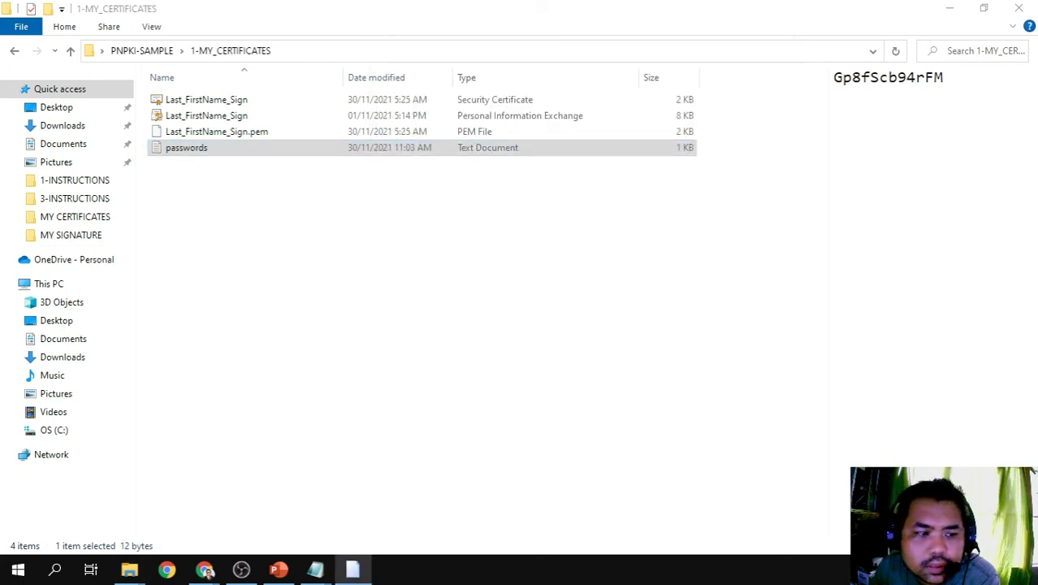
pyautogui.moveTo(528, 190); pyautogui.dragTo(563, 248)
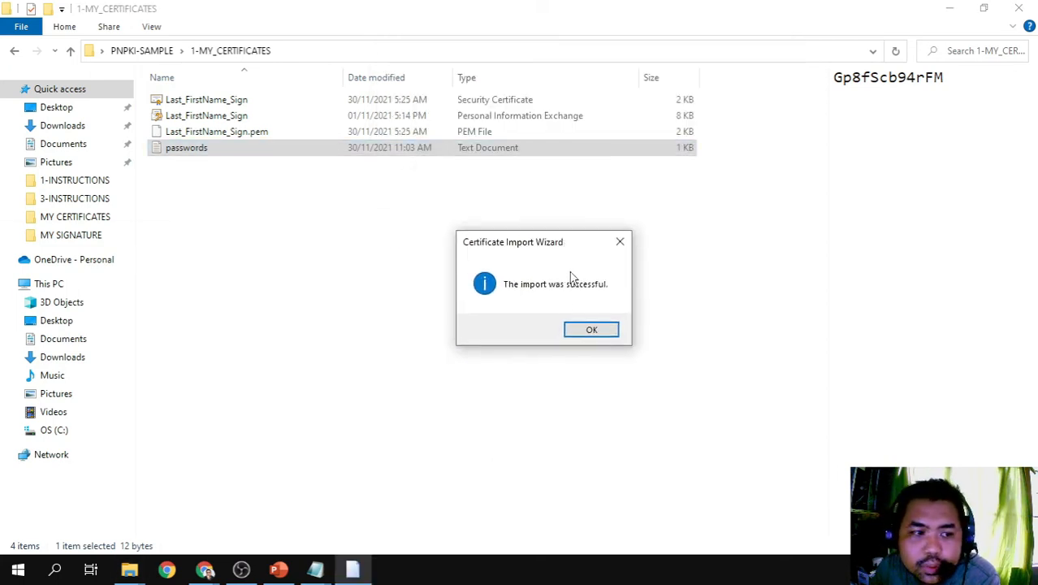
pyautogui.click(576, 336)
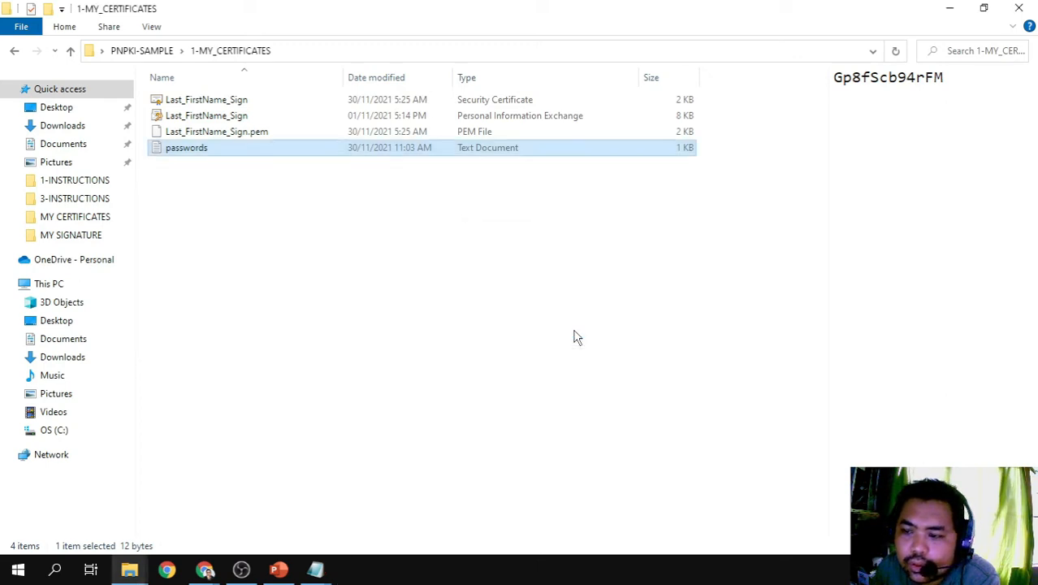
pyautogui.rightClick(497, 280)
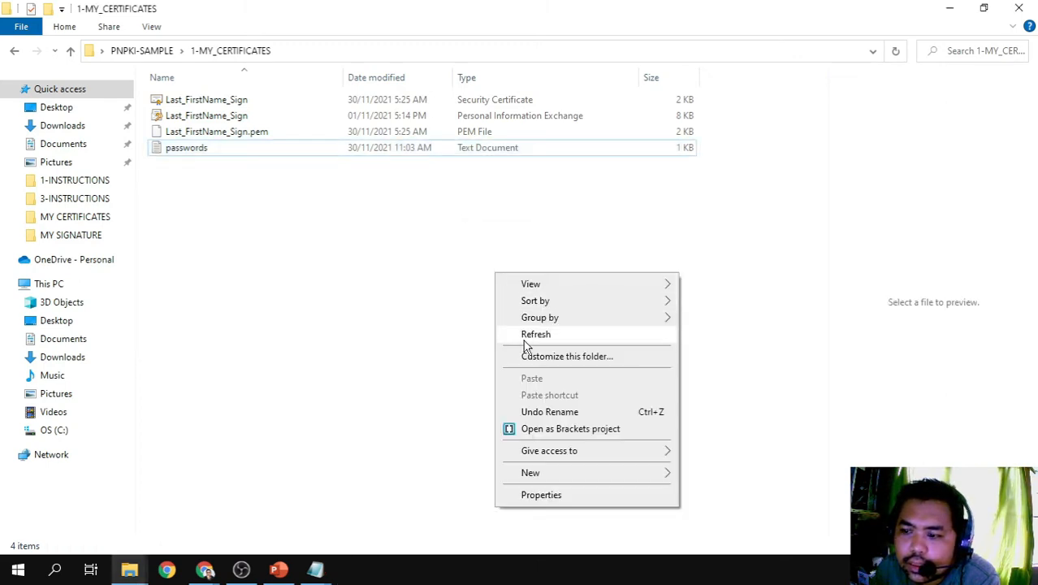
pyautogui.click(523, 339)
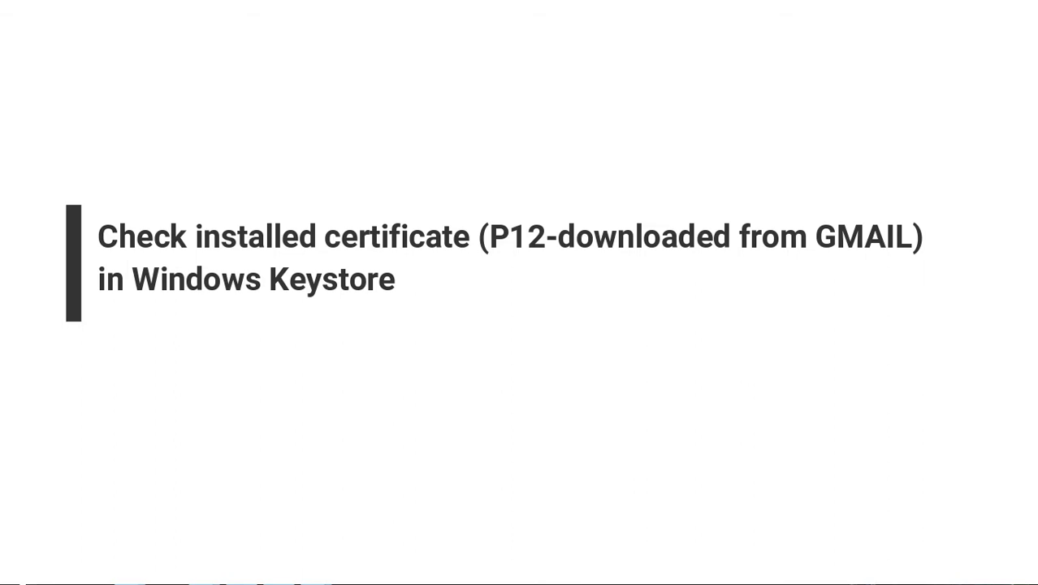
# Launch the Windows certificate manager by running certmgr.msc and keep it in a small window over the folder.
pyautogui.click(18, 571)
pyautogui.write('run')
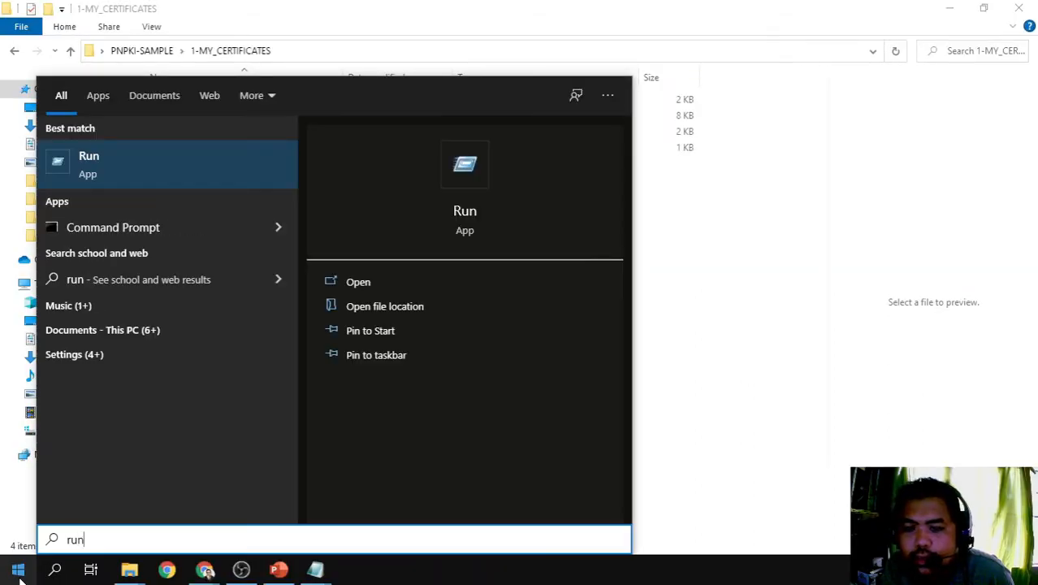
pyautogui.press('Return')
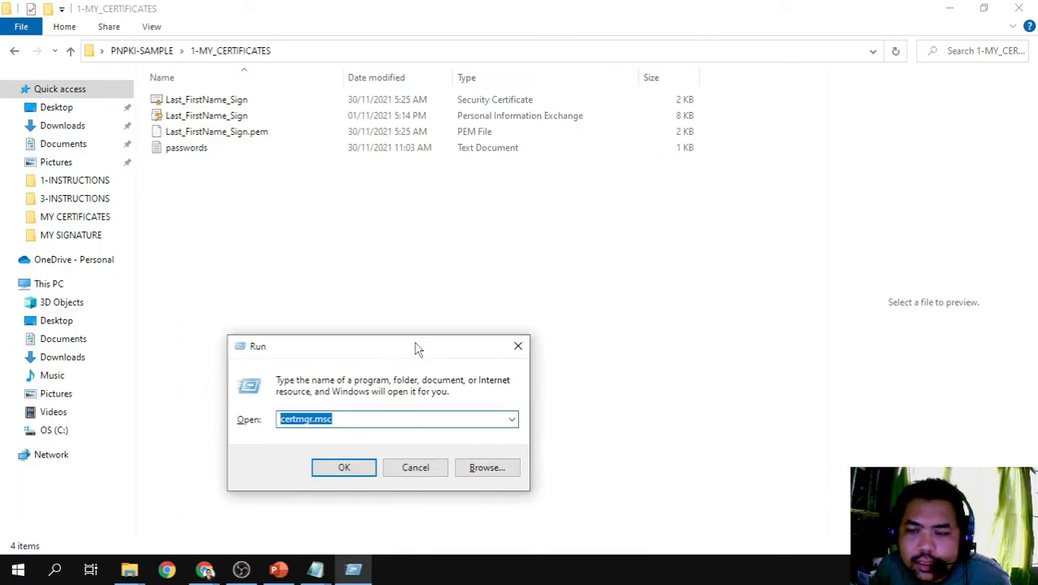
pyautogui.moveTo(417, 348); pyautogui.dragTo(352, 287)
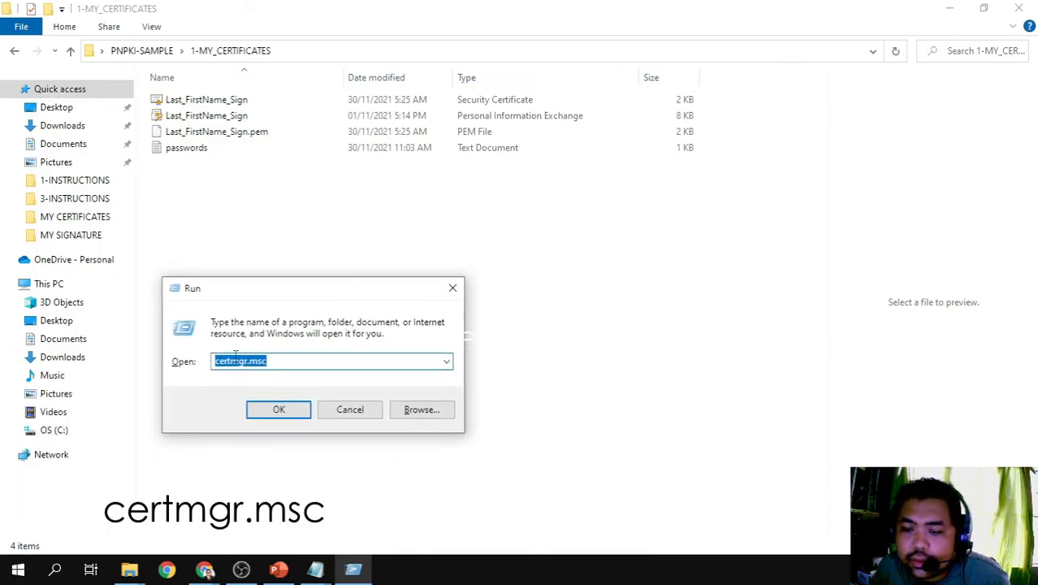
pyautogui.moveTo(260, 290); pyautogui.dragTo(274, 302)
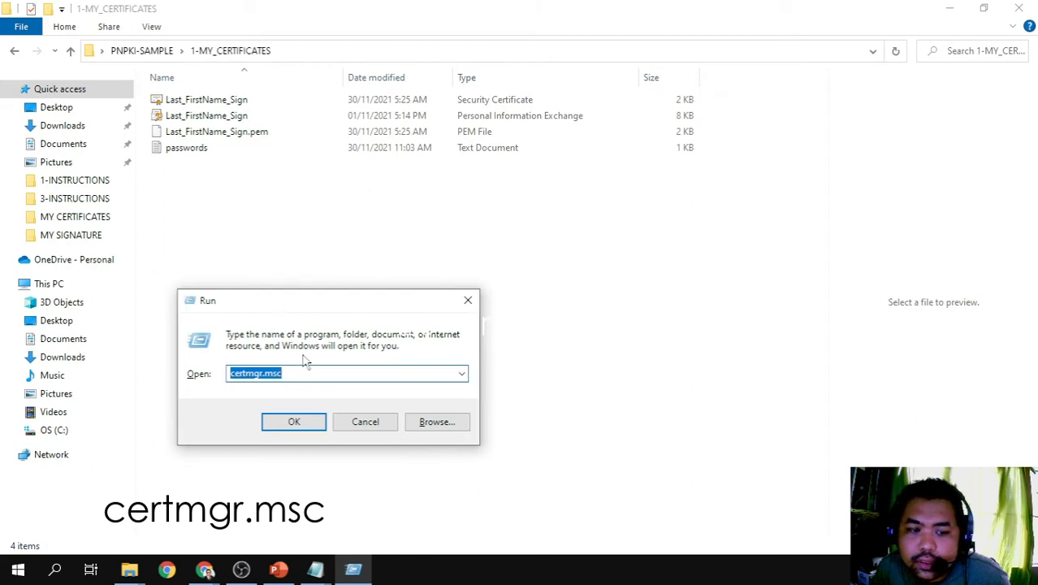
pyautogui.click(294, 421)
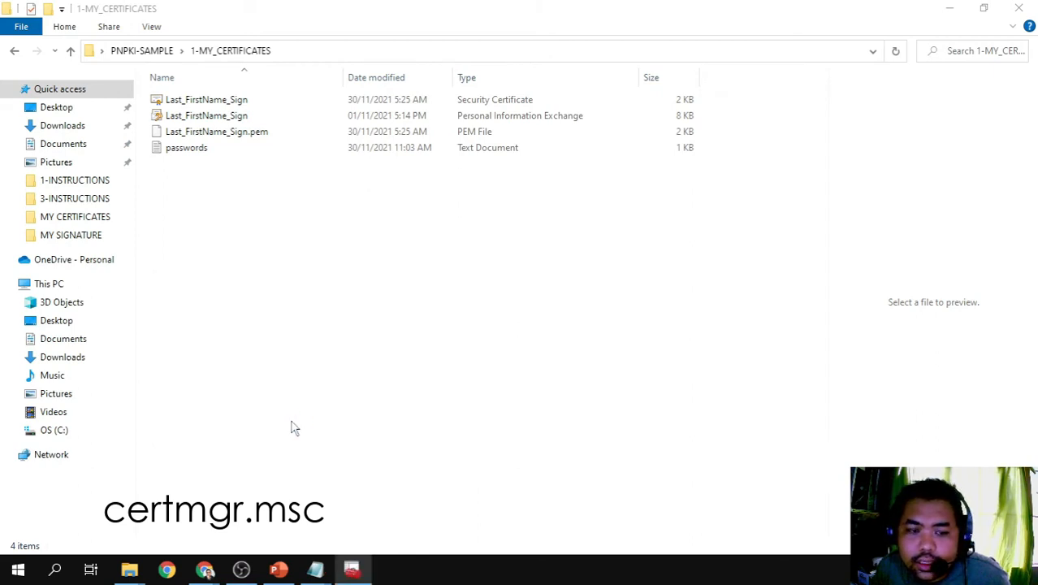
pyautogui.moveTo(178, 155); pyautogui.dragTo(440, 130)
pyautogui.doubleClick(441, 130)
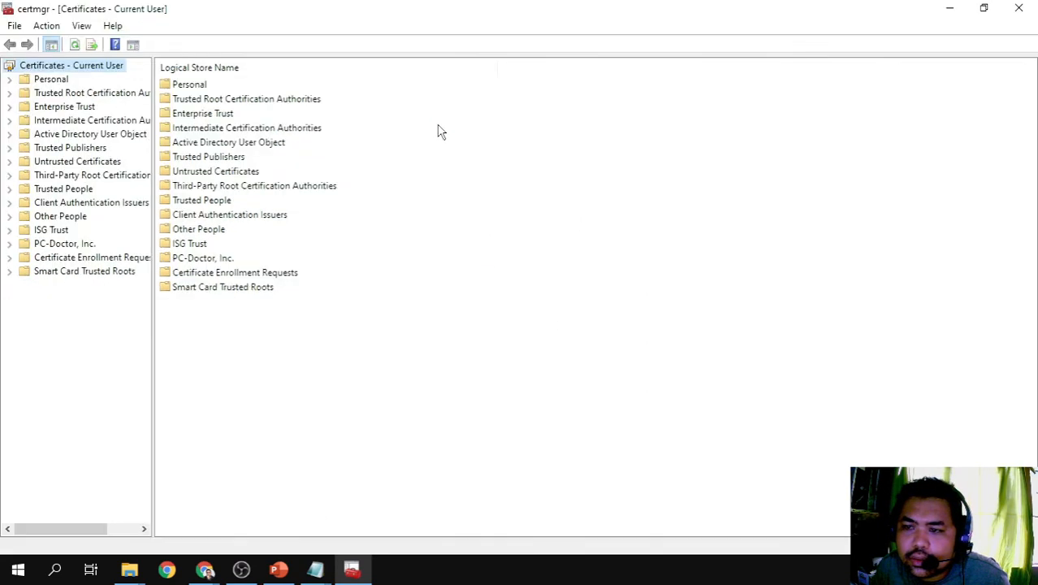
pyautogui.doubleClick(221, 19)
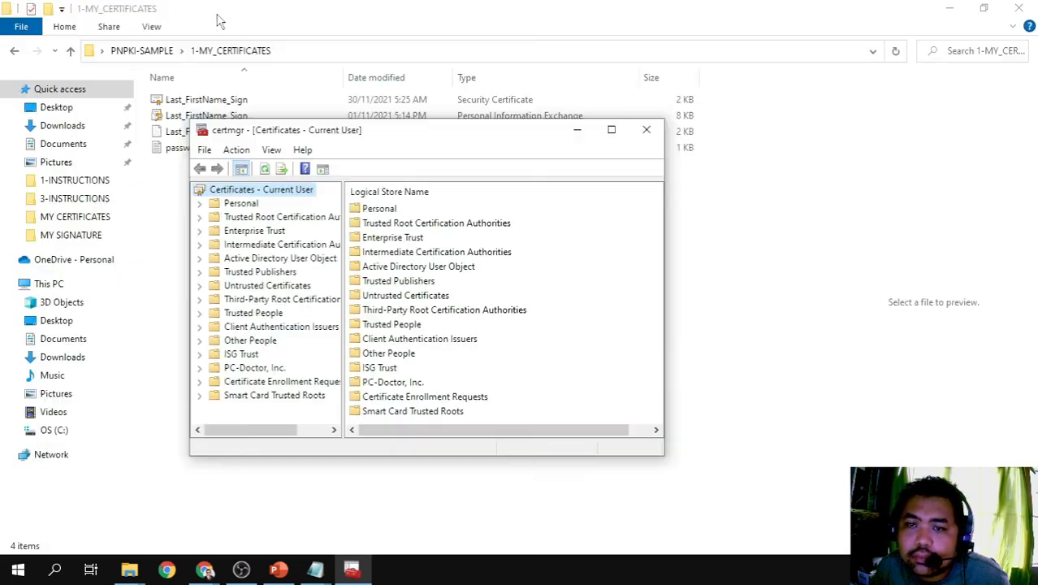
pyautogui.moveTo(376, 136); pyautogui.dragTo(383, 136)
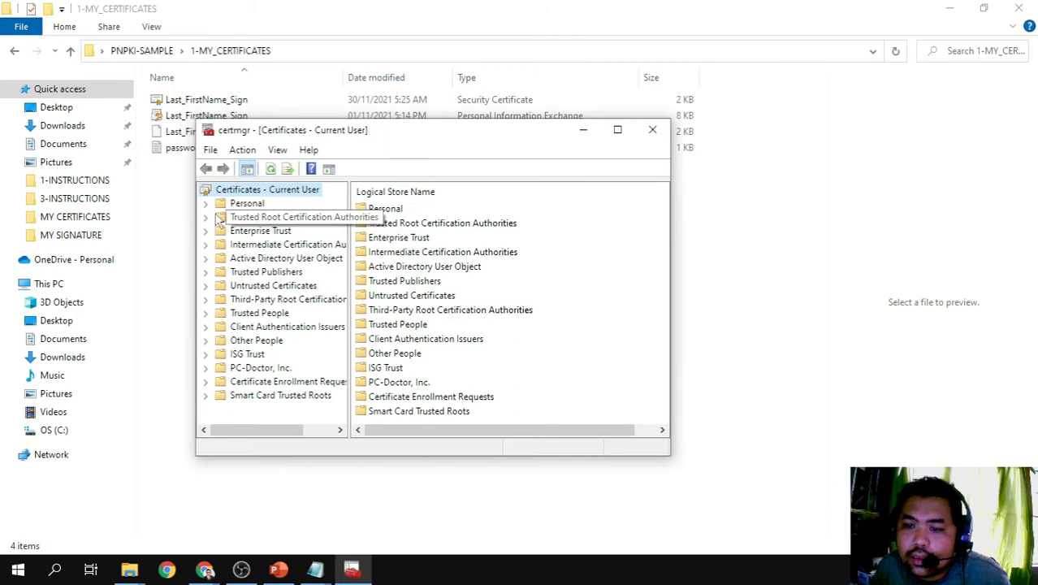
# Check the Certificates folder of the current user's Personal store for the imported certificate.
pyautogui.click(246, 204)
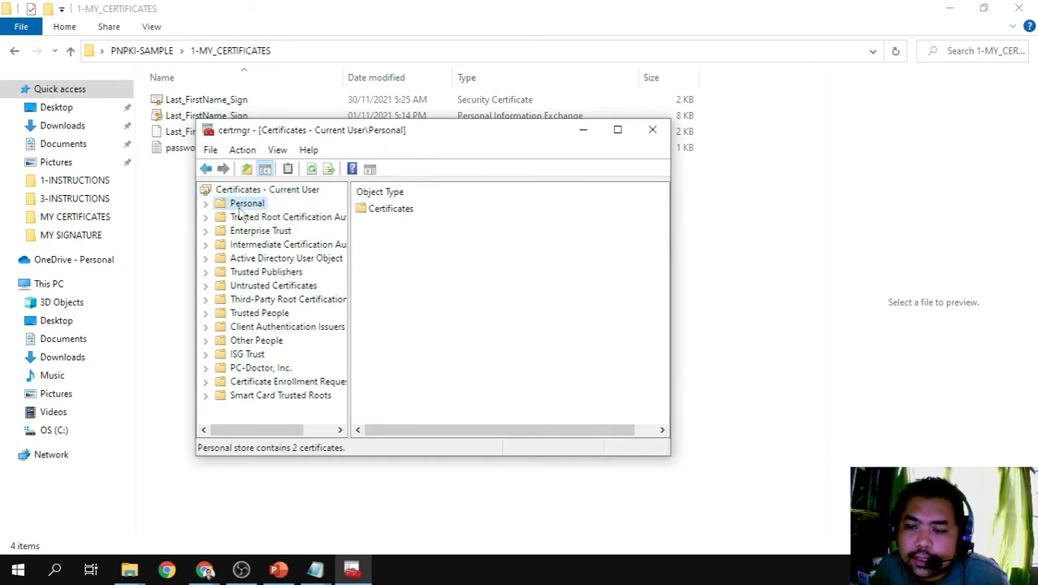
pyautogui.click(207, 204)
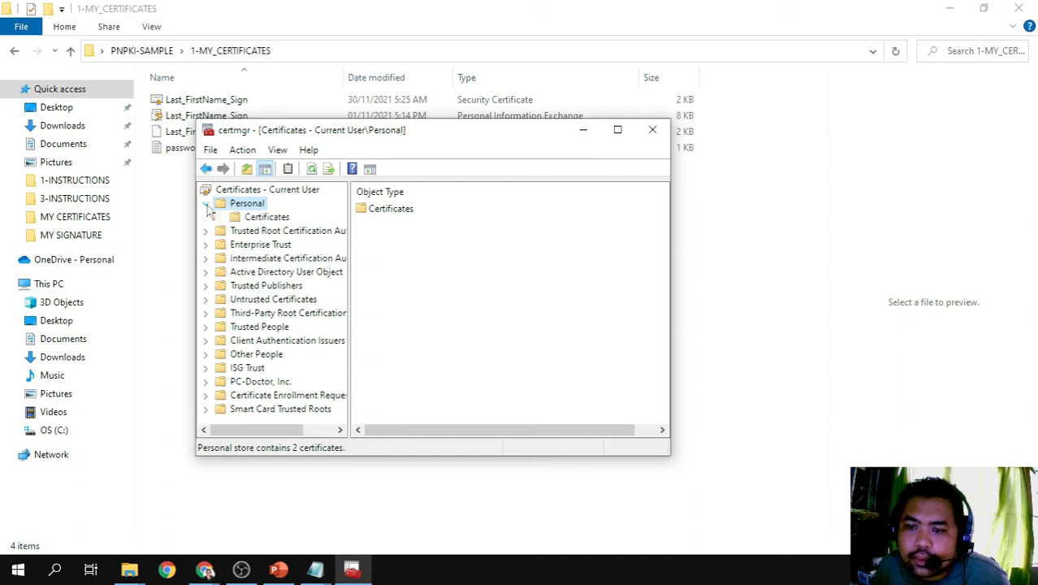
pyautogui.click(262, 219)
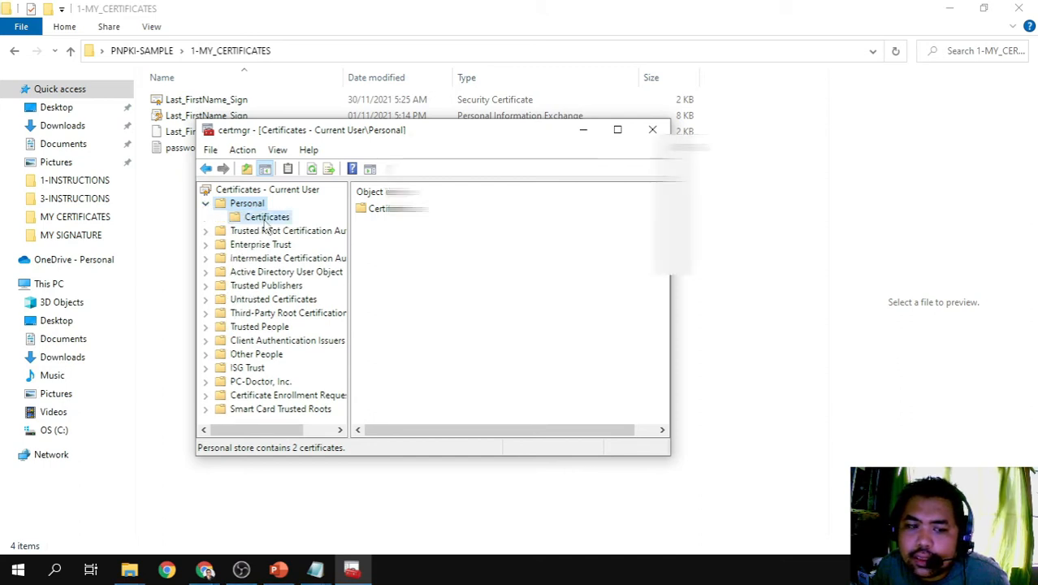
pyautogui.click(378, 209)
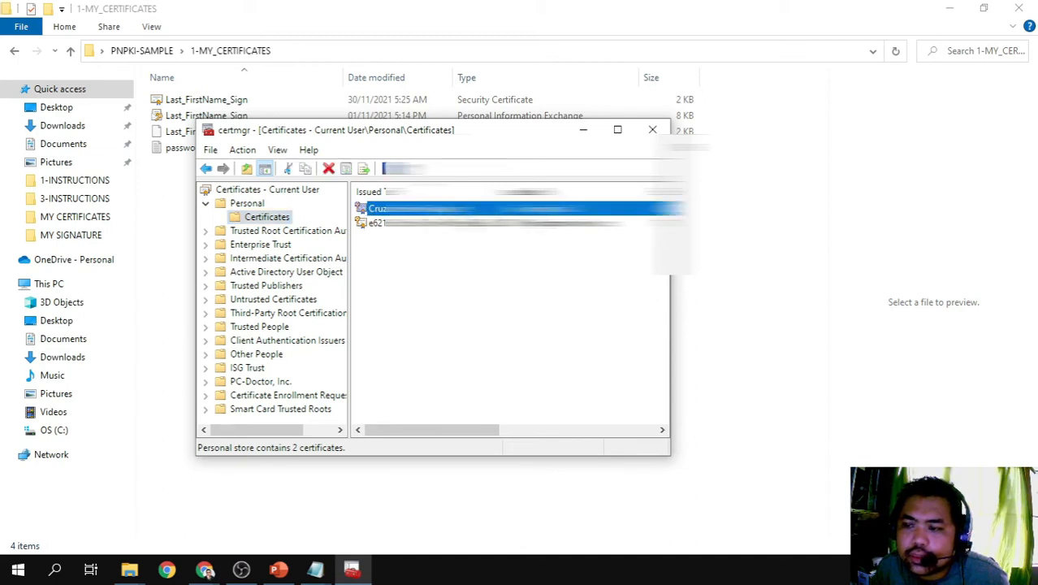
pyautogui.moveTo(450, 436); pyautogui.dragTo(399, 431)
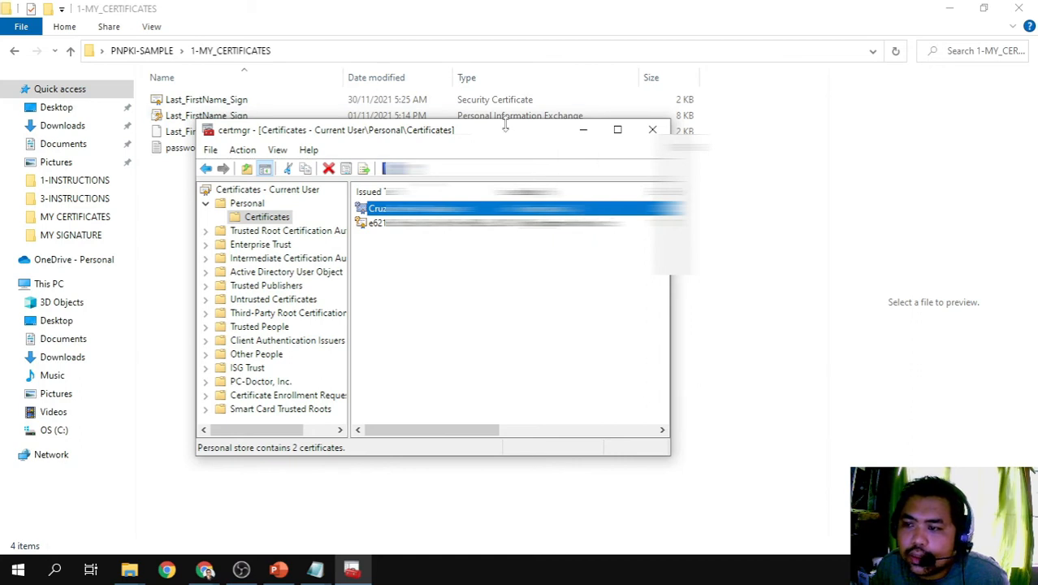
# Close the certificate manager, then go back to the PNPKI-SAMPLE folder and refresh it.
pyautogui.moveTo(488, 130); pyautogui.dragTo(502, 150)
pyautogui.hotkey('alt', 'F4')
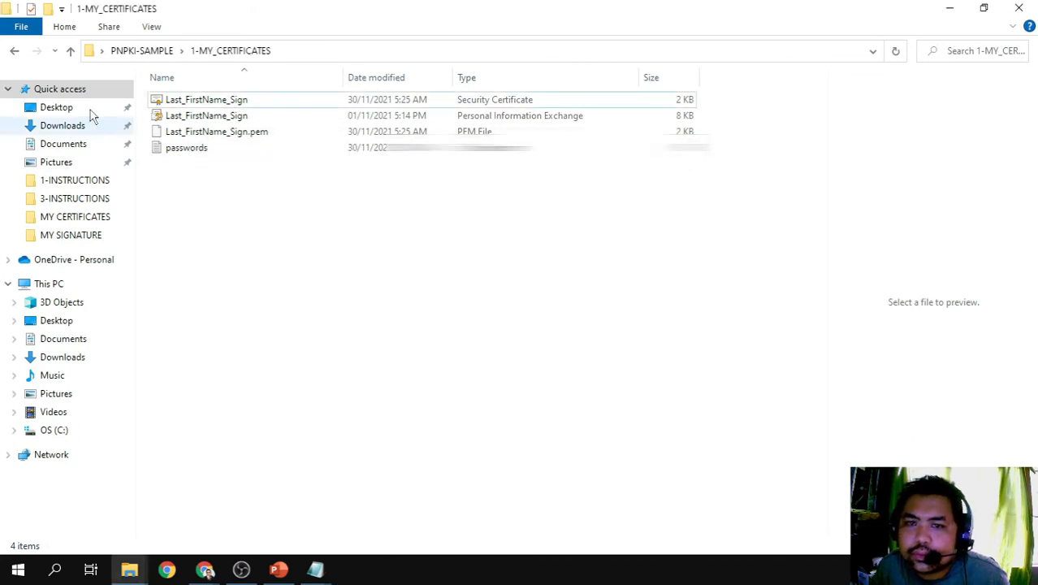
pyautogui.click(13, 52)
pyautogui.rightClick(340, 356)
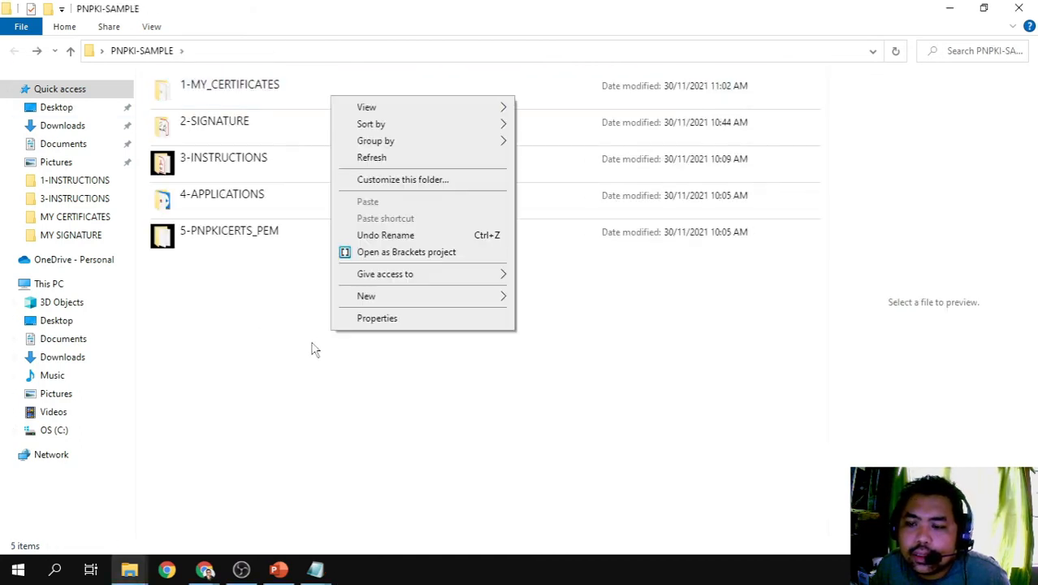
pyautogui.click(368, 157)
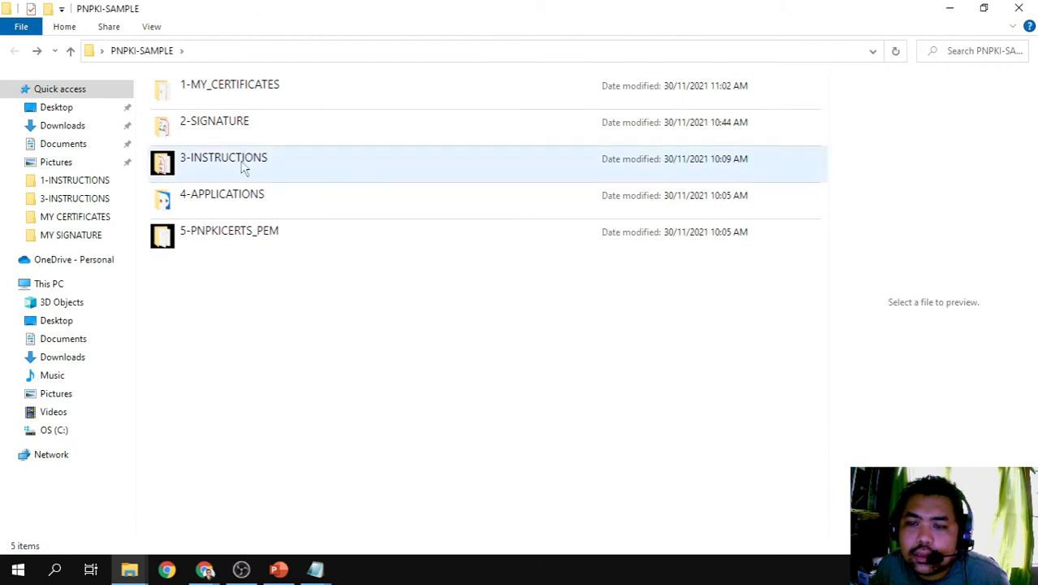
# Open the 3-INSTRUCTIONS folder and minimize the 5-PNPKICERTS_PEM folder window to clear the desktop.
pyautogui.doubleClick(244, 168)
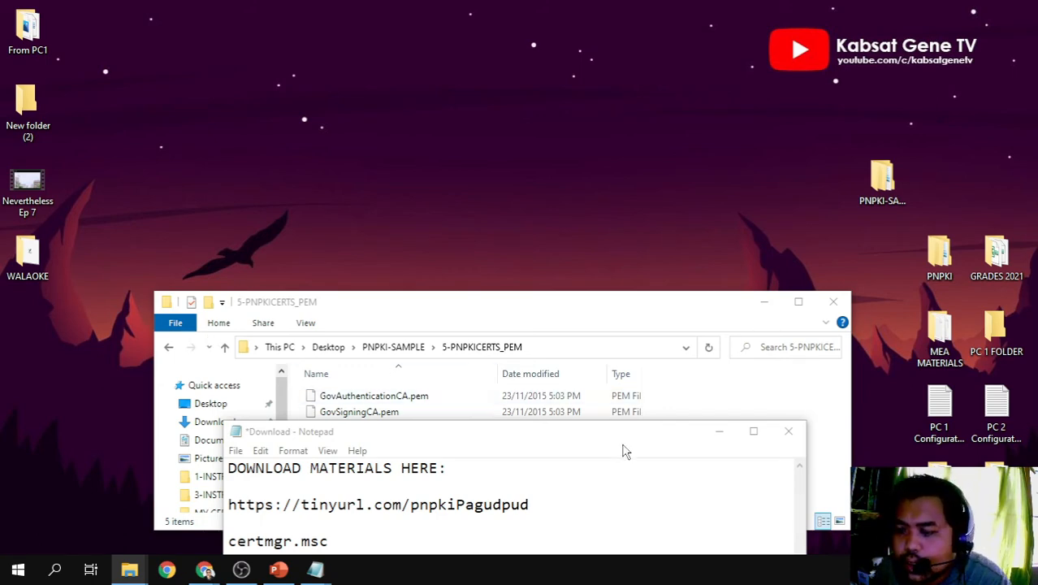
pyautogui.click(574, 308)
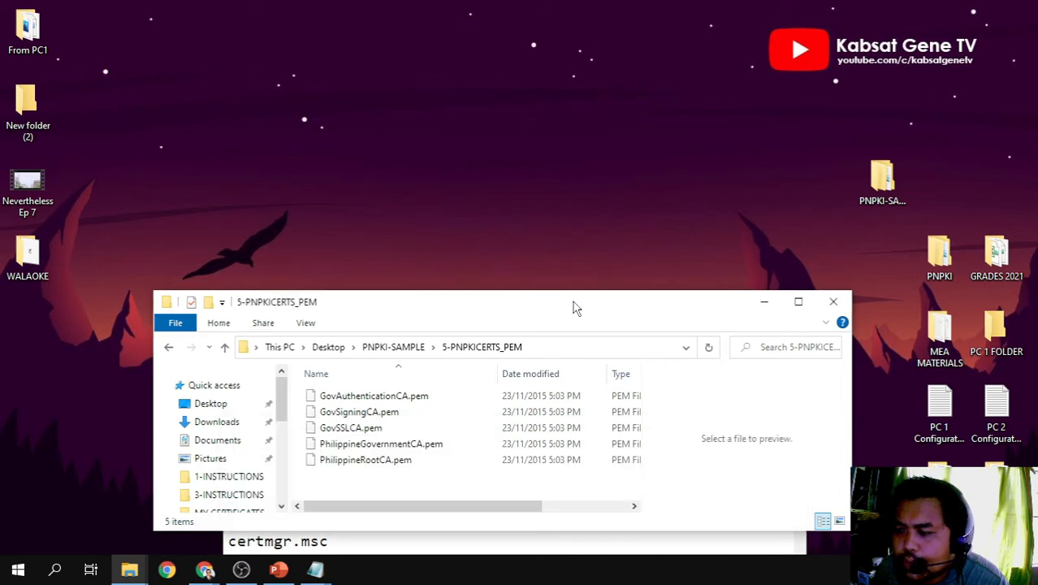
pyautogui.click(764, 302)
# Launch Acrobat Reader DC, look over its recent files and available tools, and close it.
pyautogui.click(18, 570)
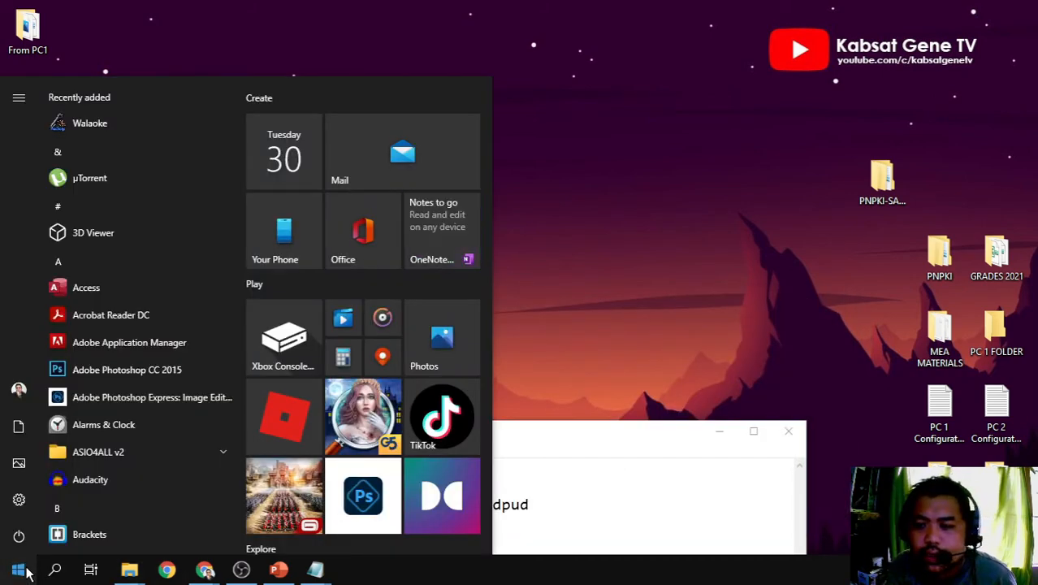
pyautogui.press('super+s')
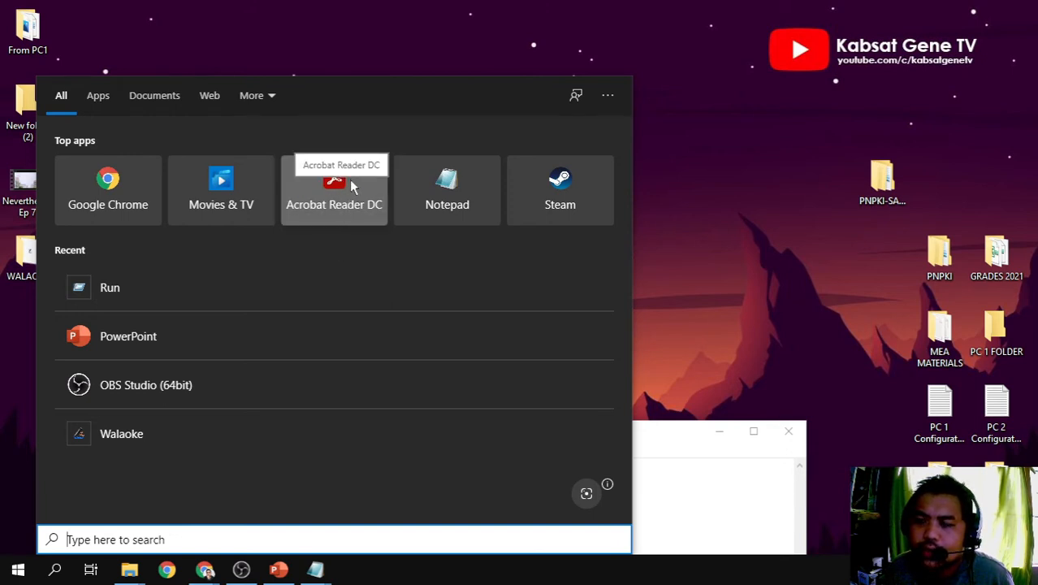
pyautogui.click(340, 205)
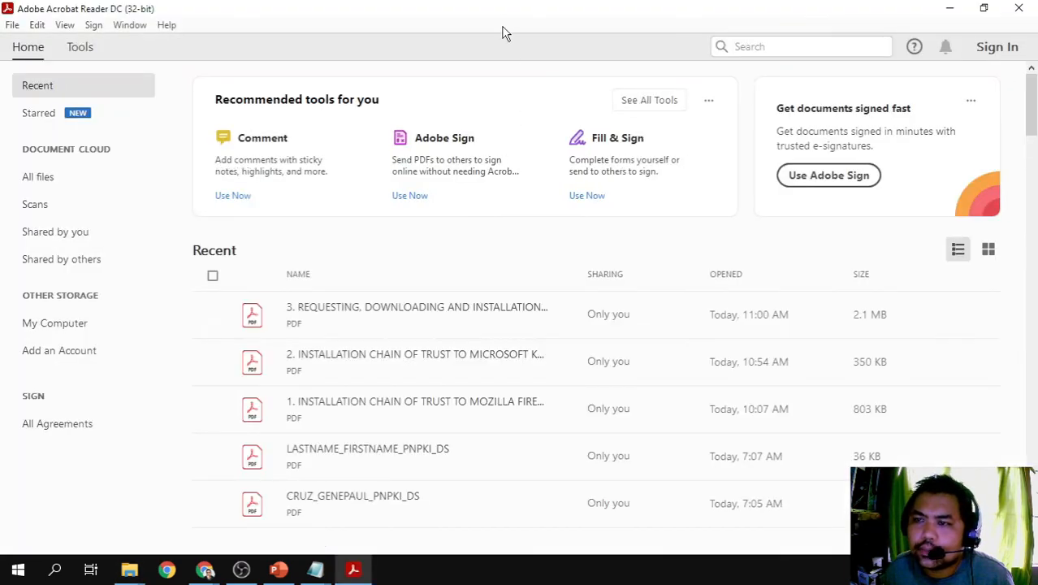
pyautogui.scroll(-3, 371, 259)
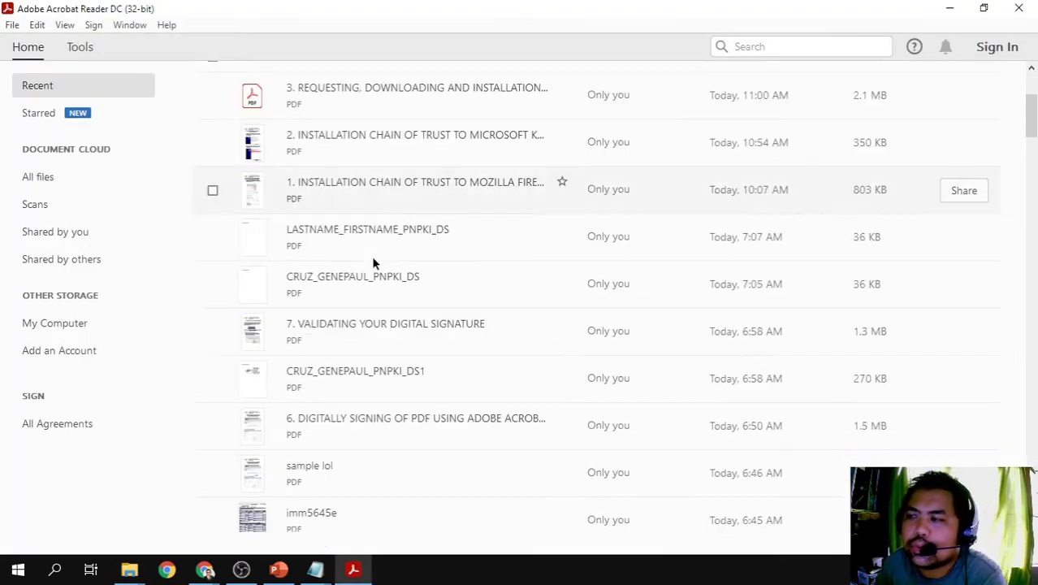
pyautogui.scroll(-3, 373, 262)
pyautogui.scroll(5, 333, 325)
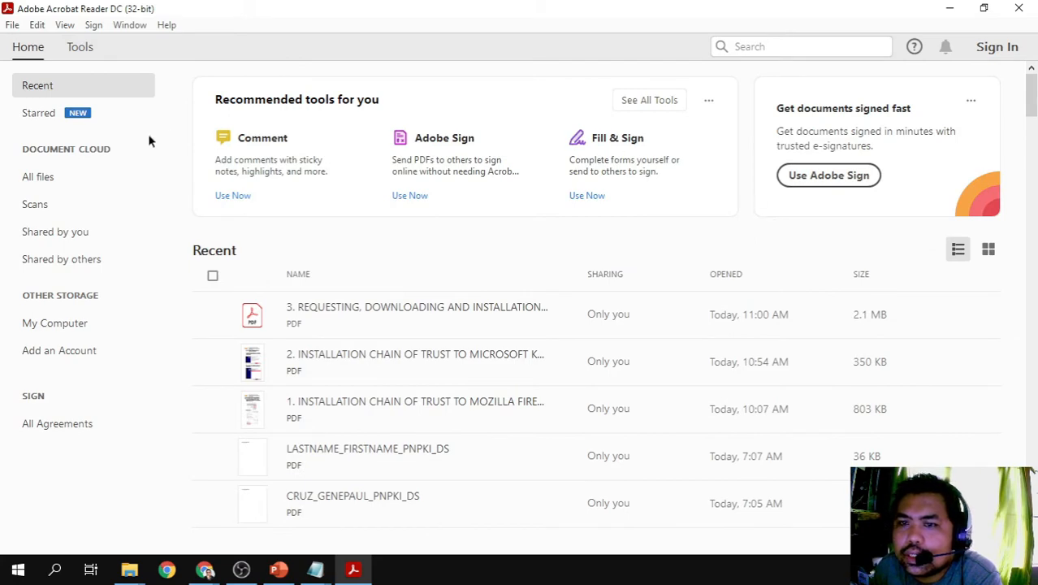
pyautogui.click(80, 47)
pyautogui.click(27, 49)
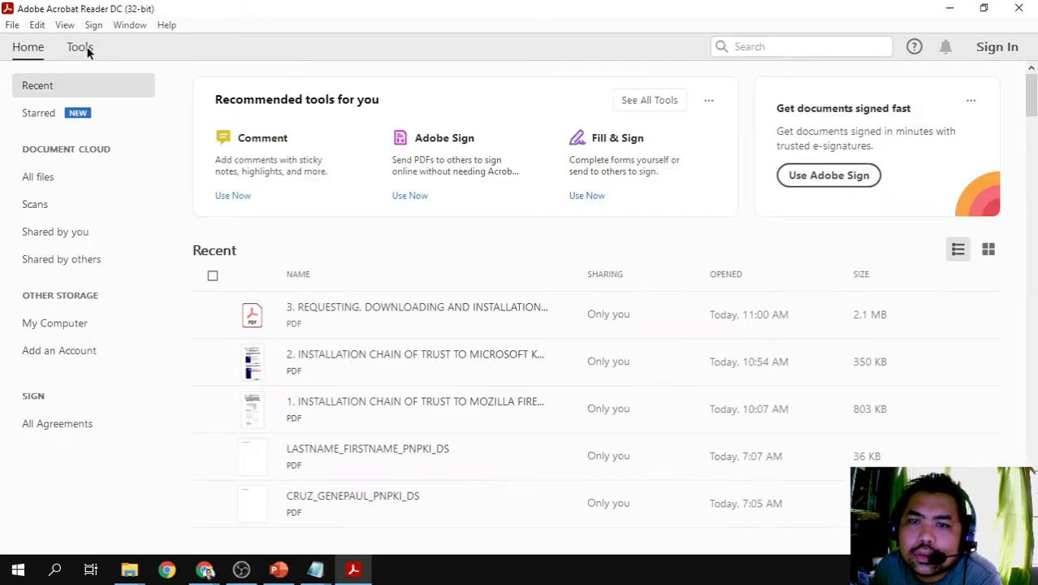
pyautogui.click(77, 49)
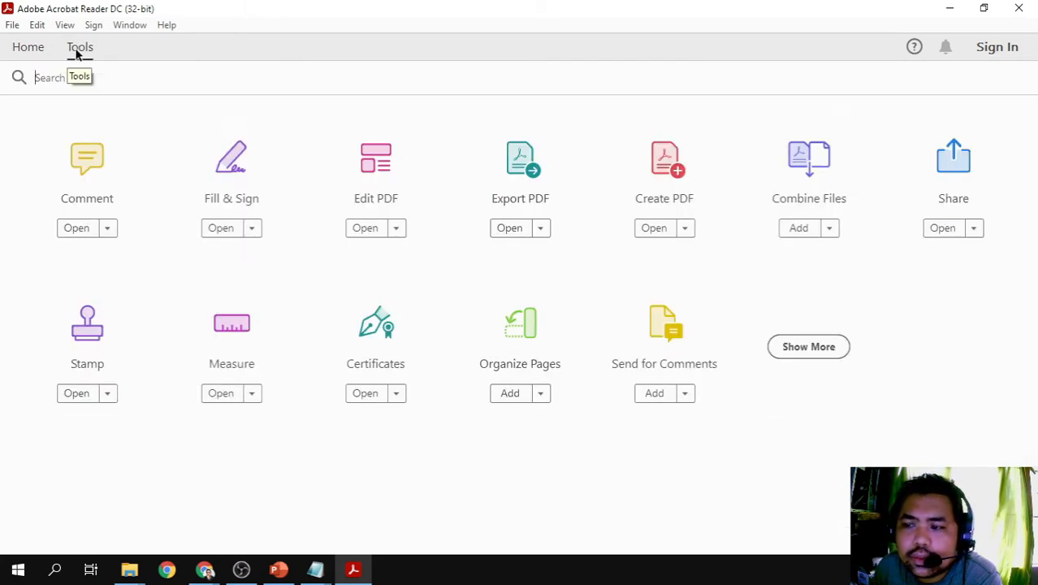
pyautogui.click(35, 53)
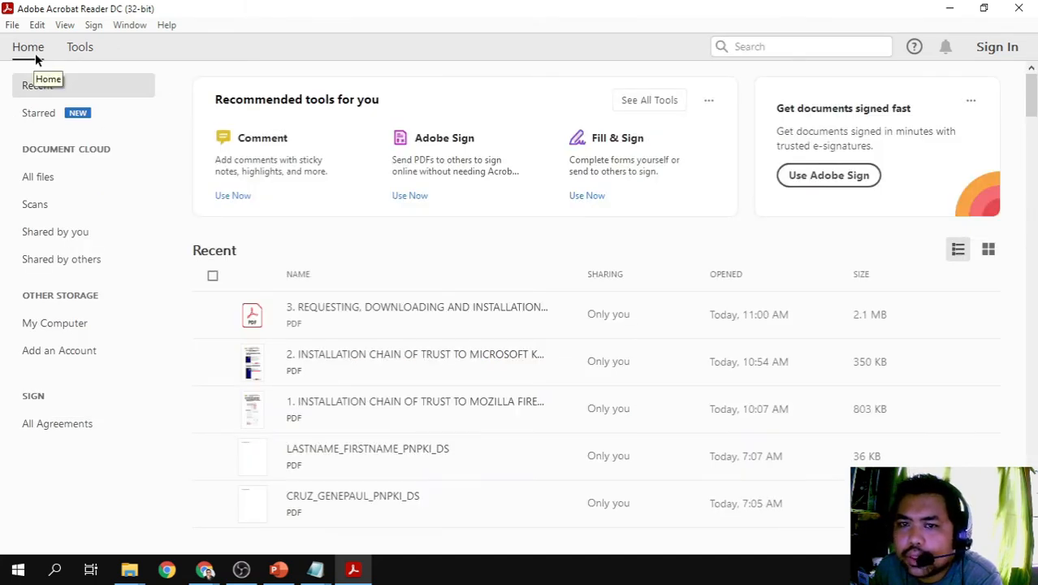
pyautogui.click(77, 52)
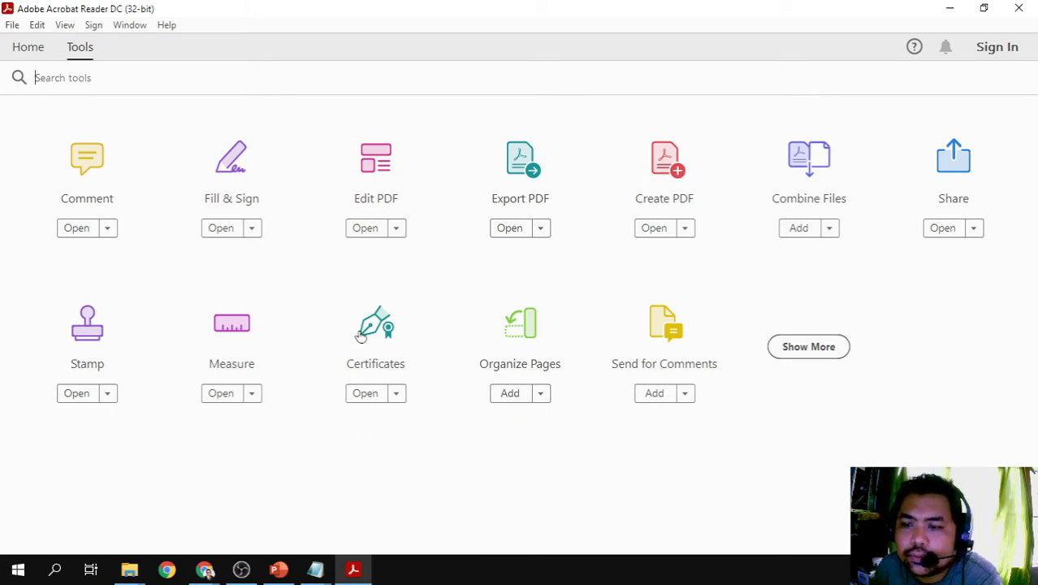
pyautogui.click(1019, 9)
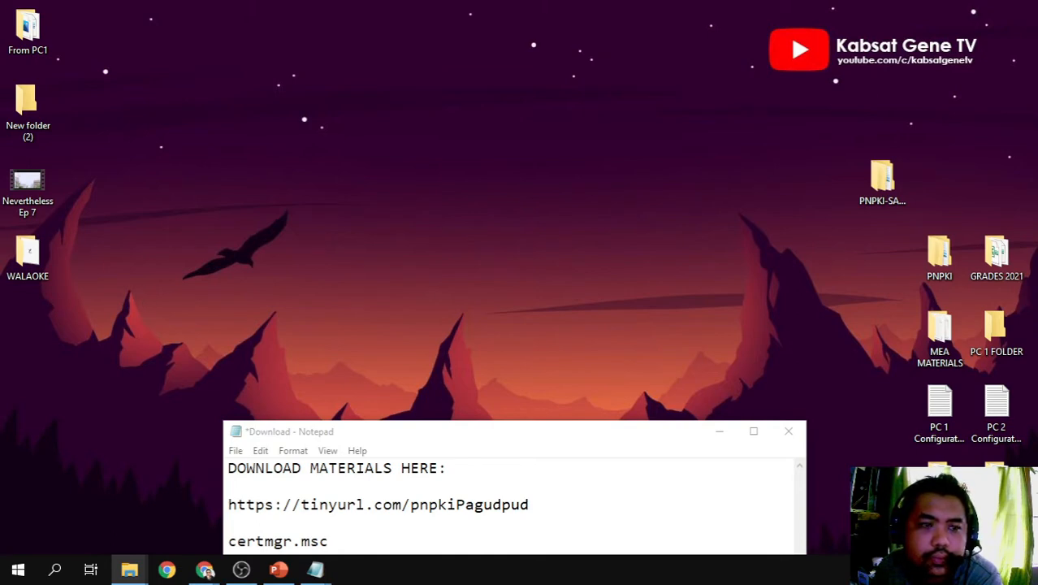
# Copy the second file, an unsigned PNPKI_DS PDF, from the PNPKI folder's MY SIGNATURE subfolder and close that window.
pyautogui.hotkey('alt', 'Tab')
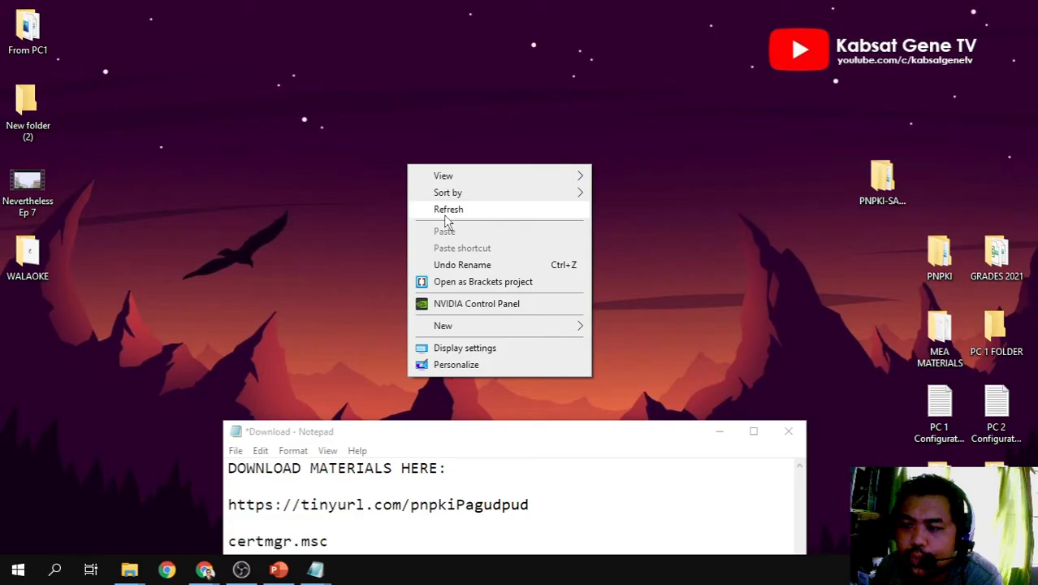
pyautogui.rightClick(364, 86)
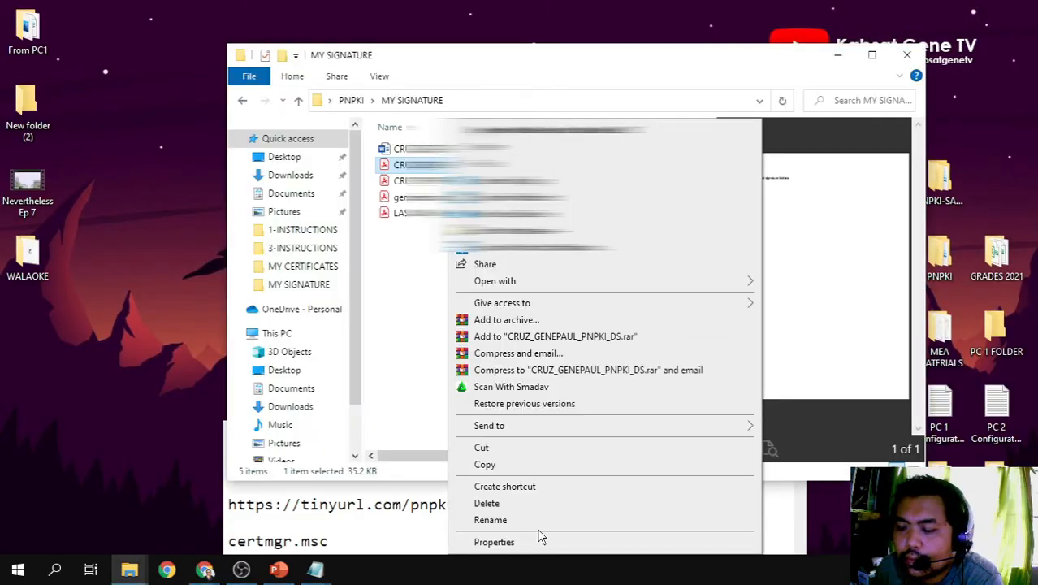
pyautogui.click(512, 464)
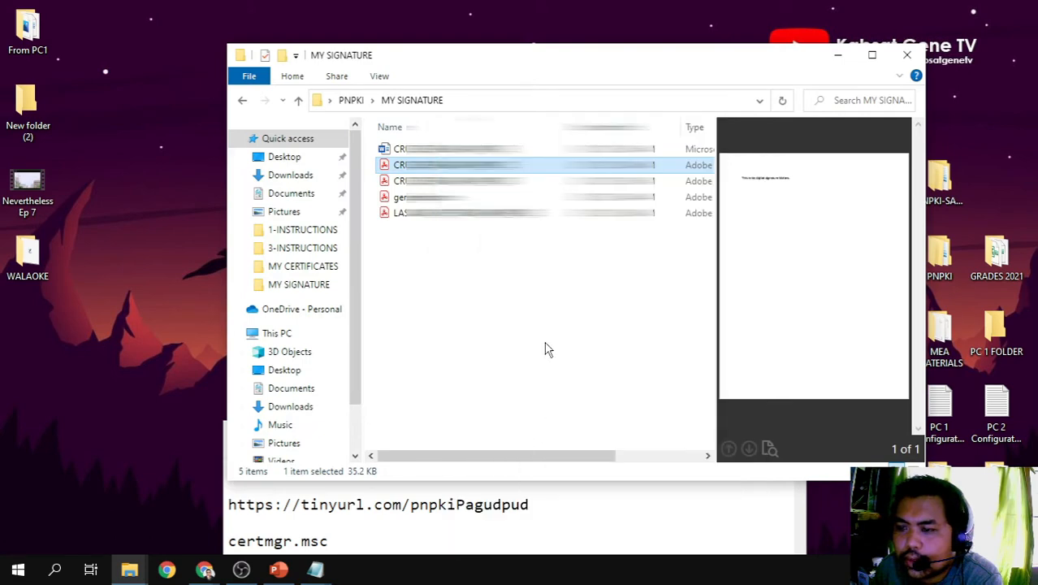
pyautogui.click(244, 101)
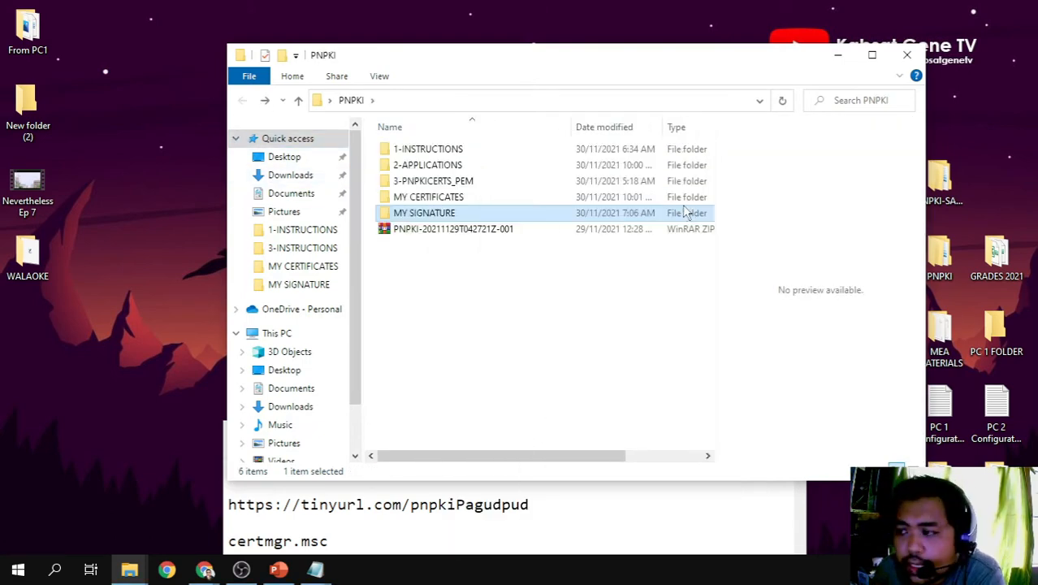
pyautogui.click(907, 55)
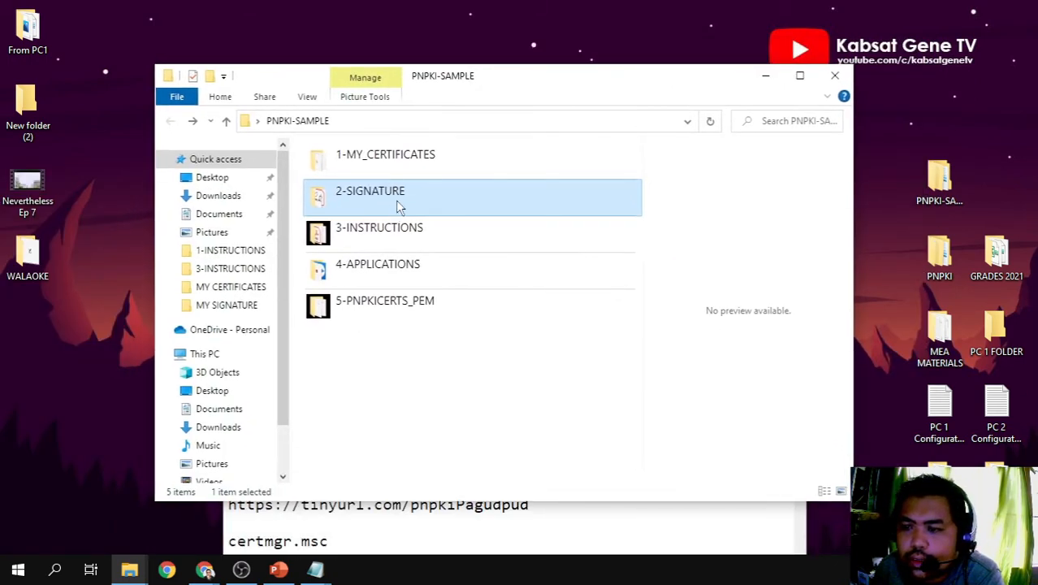
# Paste the copied PDF into the 2-SIGNATURE folder of PNPKI-SAMPLE, with the window maximized.
pyautogui.doubleClick(398, 208)
pyautogui.doubleClick(438, 79)
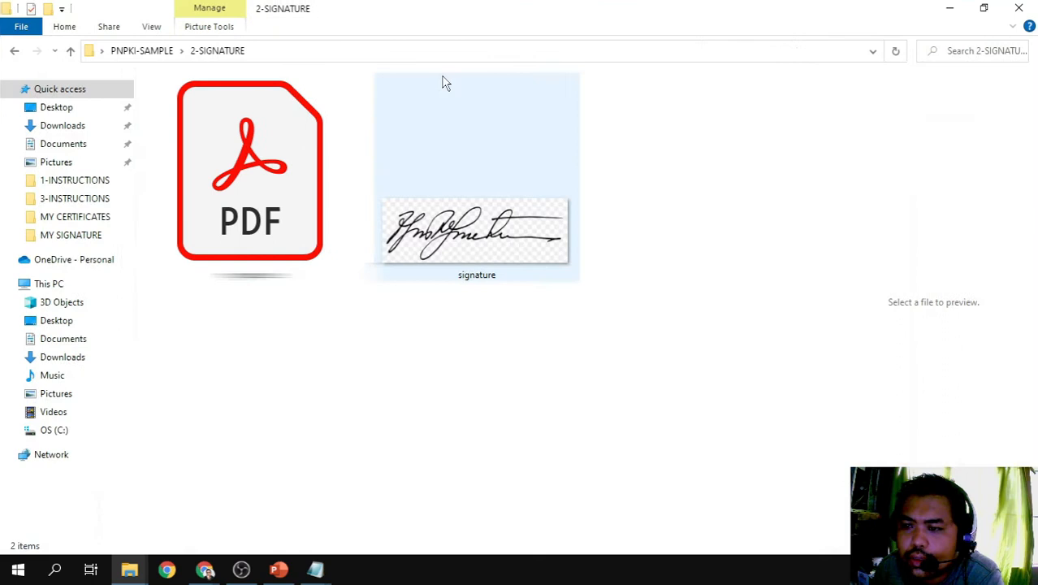
pyautogui.rightClick(405, 379)
pyautogui.click(442, 244)
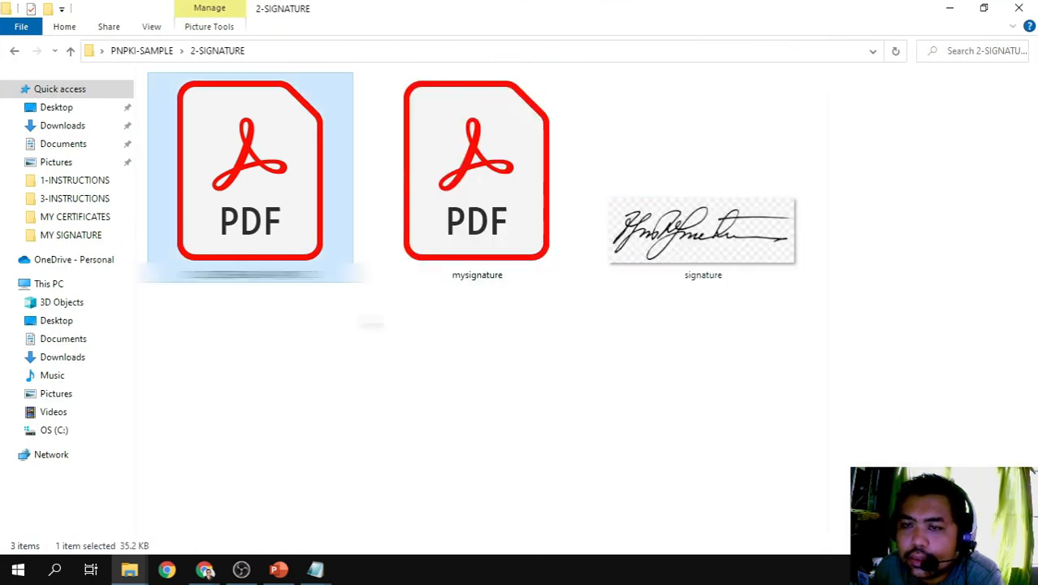
pyautogui.click(424, 367)
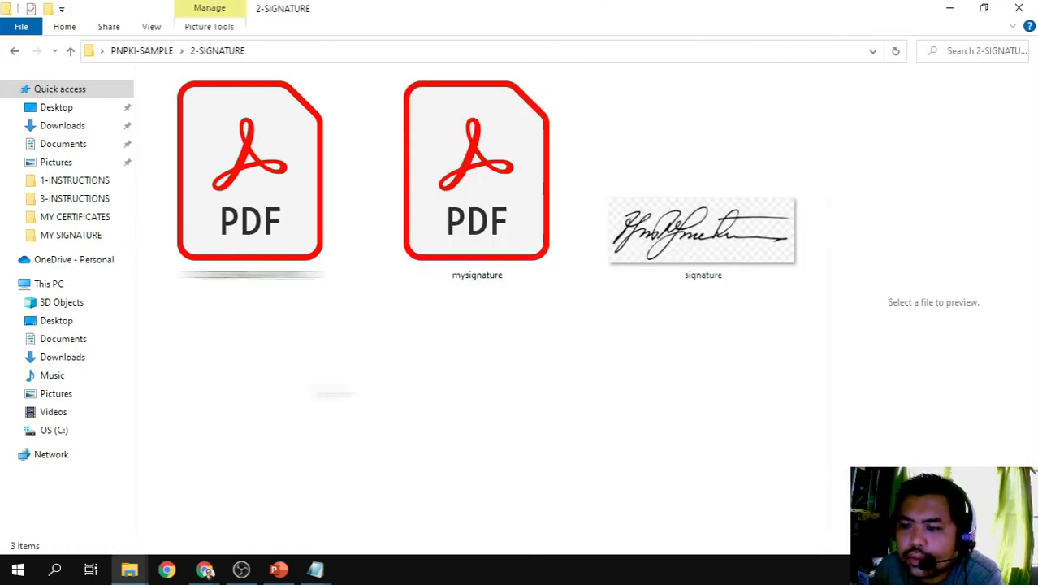
# Rename the pasted PDF as LAST_FIRST_PNPKI_DS.
pyautogui.click(283, 216)
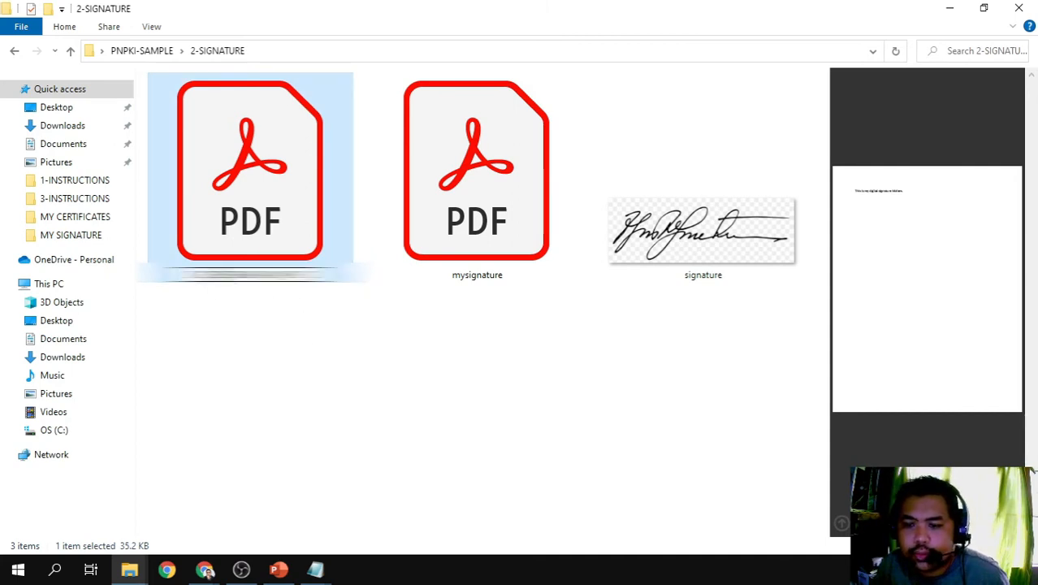
pyautogui.press('F2')
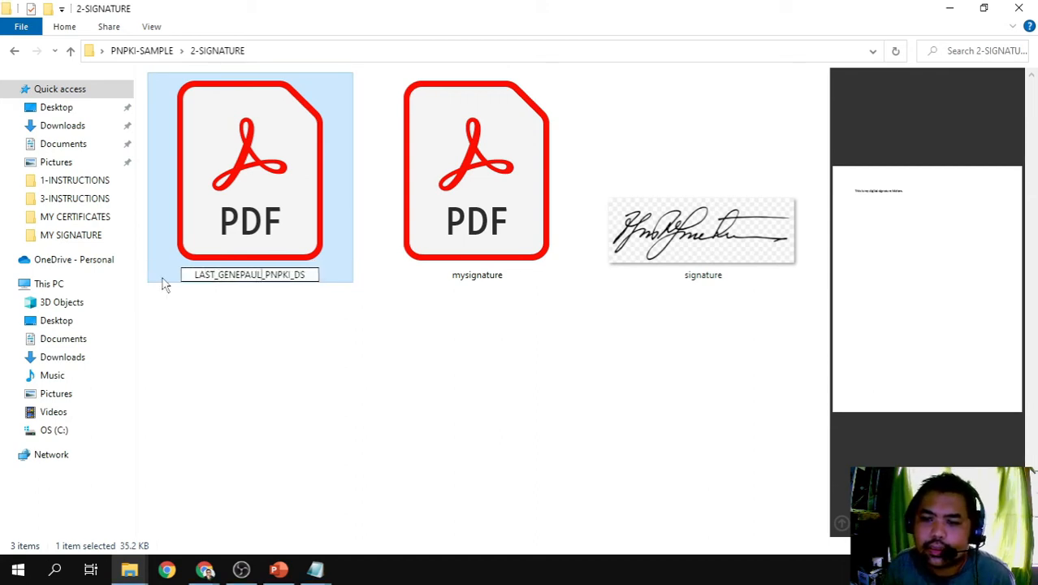
pyautogui.press('BackSpace')
pyautogui.press('BackSpace')
pyautogui.press('BackSpace')
pyautogui.press('BackSpace')
pyautogui.press('BackSpace')
pyautogui.press('BackSpace')
pyautogui.press('BackSpace')
pyautogui.press('BackSpace')
pyautogui.write('F')
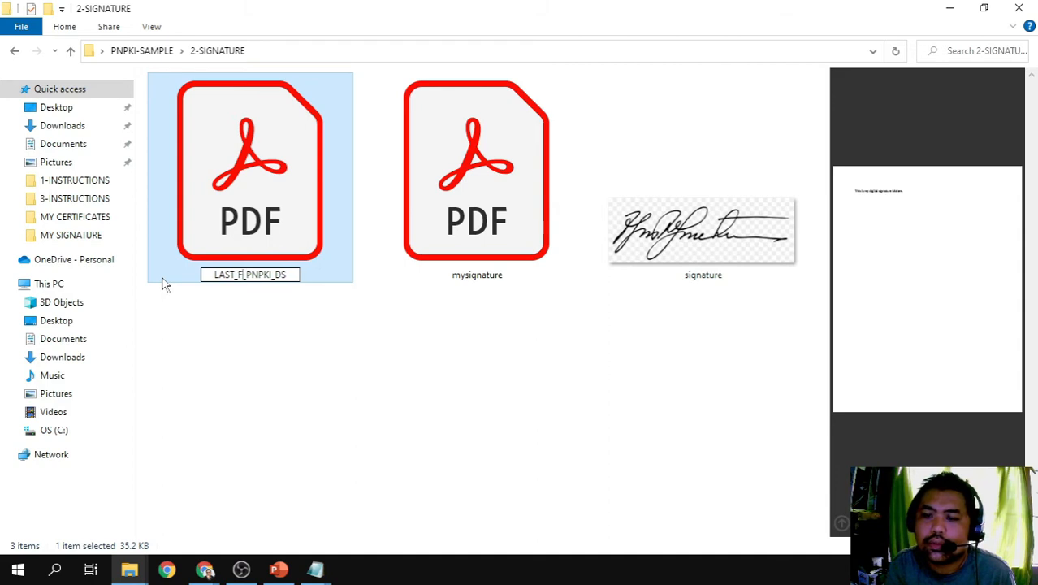
pyautogui.write('IRST')
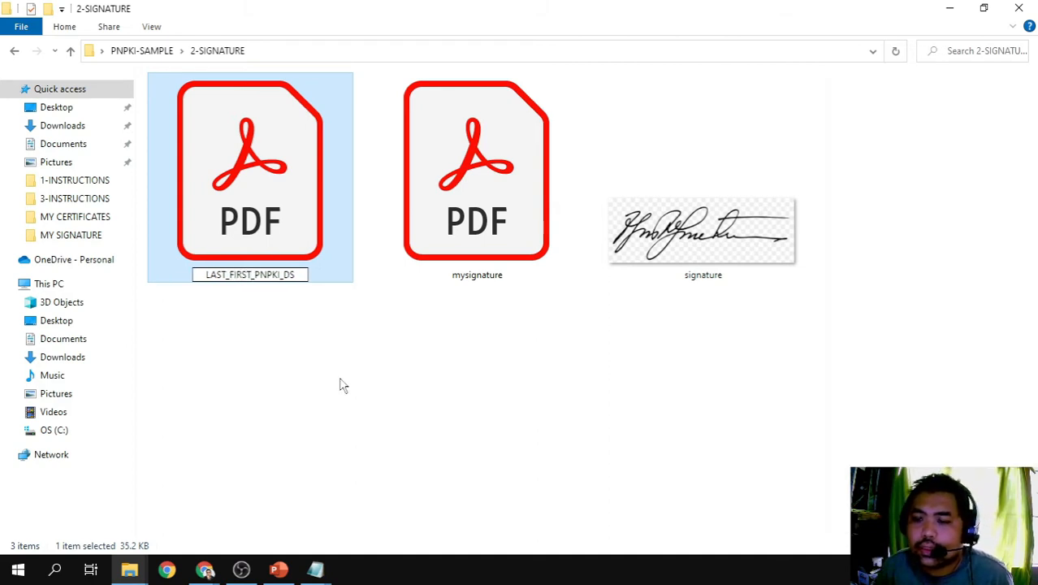
pyautogui.click(333, 336)
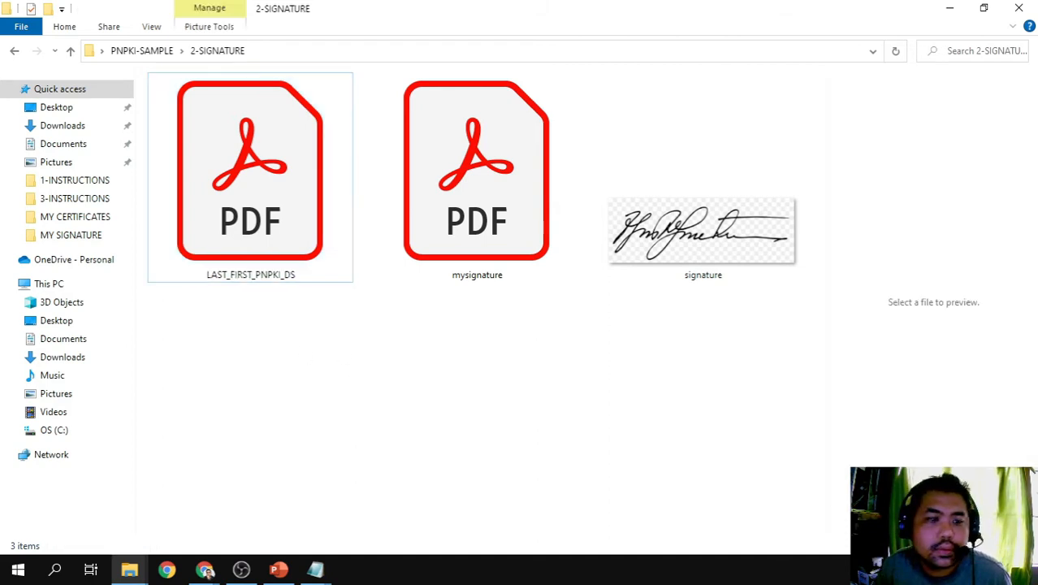
# Open LAST_FIRST_PNPKI_DS in Acrobat Reader and look over its single line of text.
pyautogui.click(313, 171)
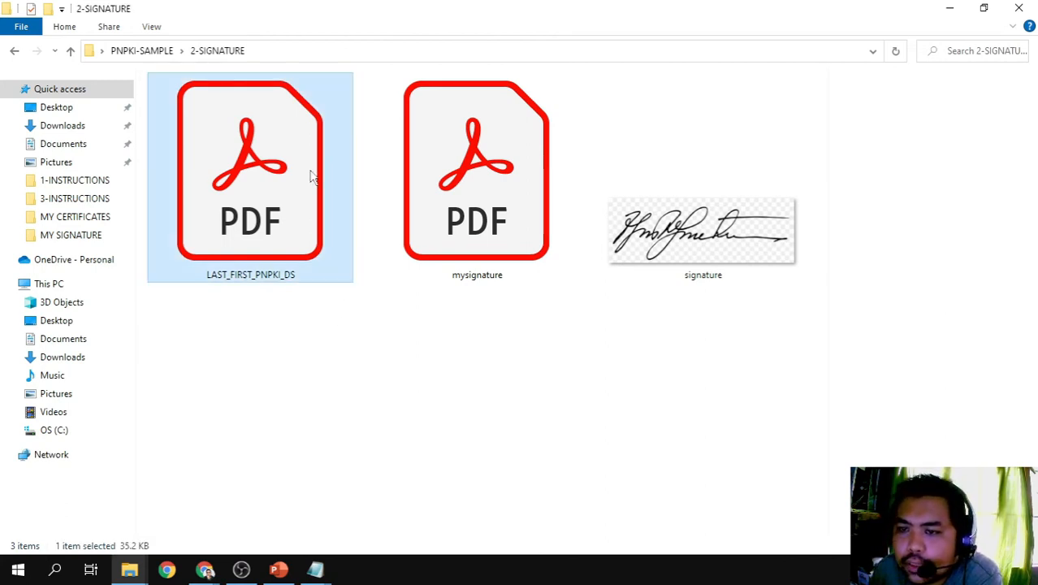
pyautogui.click(448, 212)
pyautogui.click(281, 191)
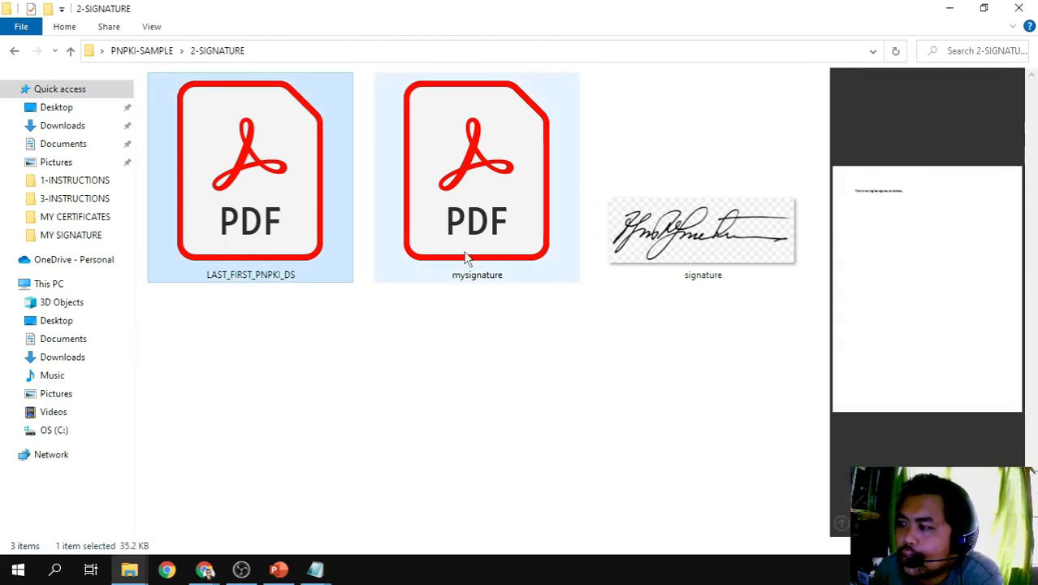
pyautogui.doubleClick(269, 169)
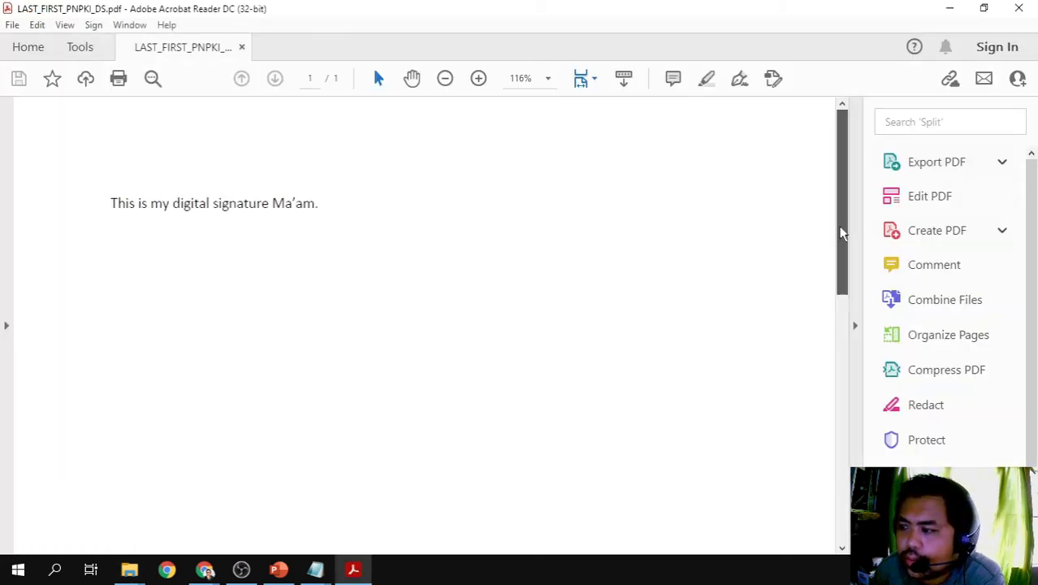
pyautogui.moveTo(842, 231)
pyautogui.mouseDown()
pyautogui.moveTo(841, 325)
pyautogui.moveTo(843, 219)
pyautogui.mouseUp()
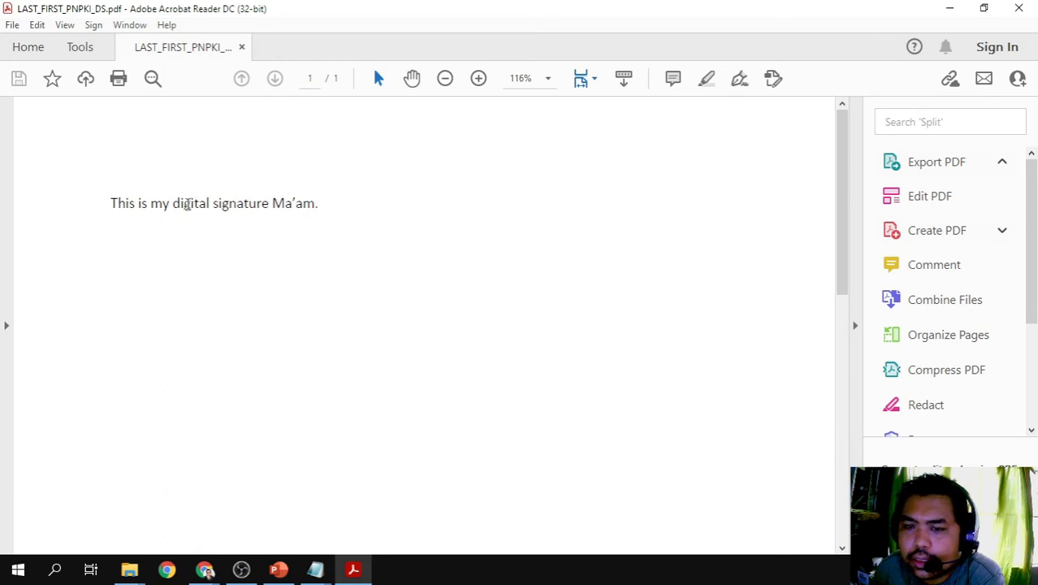
pyautogui.moveTo(109, 203)
pyautogui.mouseDown()
pyautogui.moveTo(322, 208)
pyautogui.moveTo(84, 201)
pyautogui.moveTo(330, 211)
pyautogui.mouseUp()
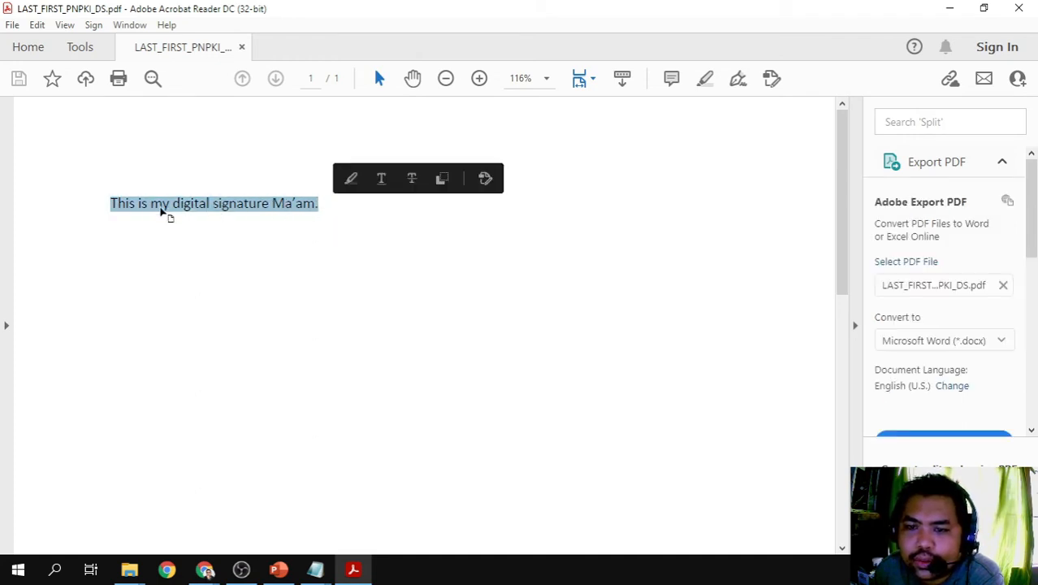
pyautogui.click(288, 209)
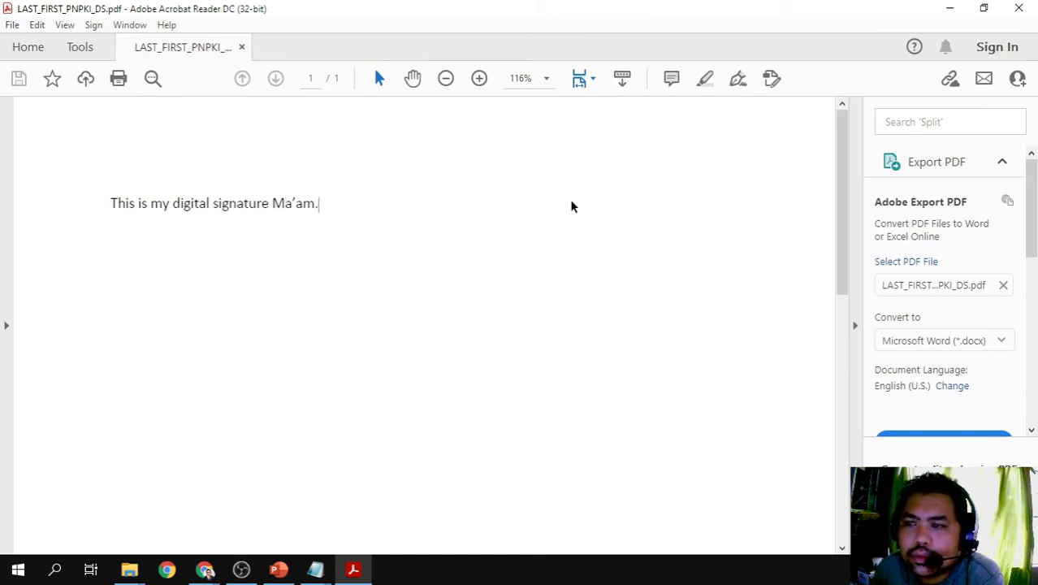
pyautogui.moveTo(842, 208); pyautogui.dragTo(857, 193)
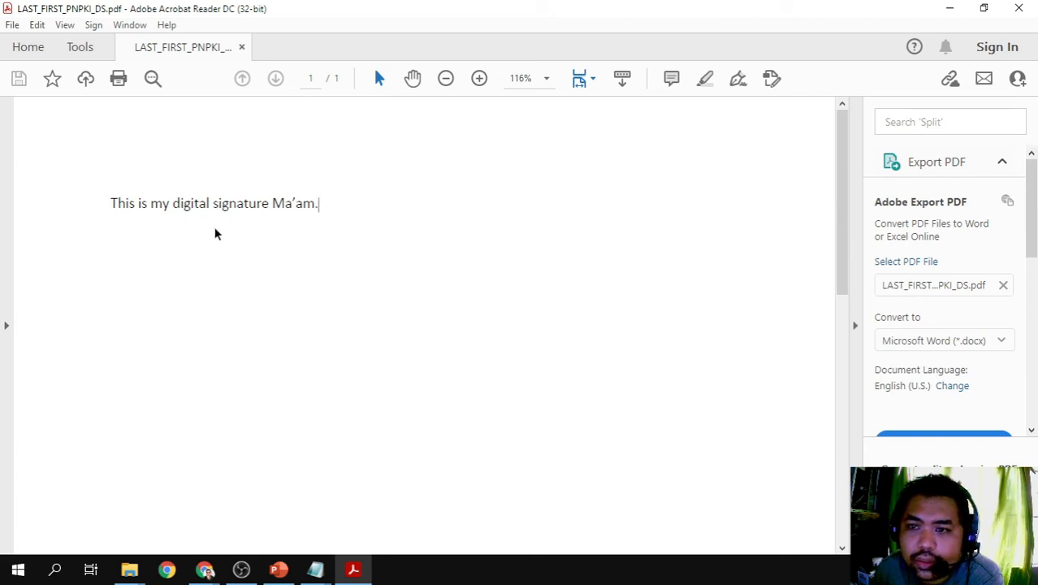
# Open the Certificates tools for the LAST_FIRST_PNPKI_DS document.
pyautogui.click(85, 51)
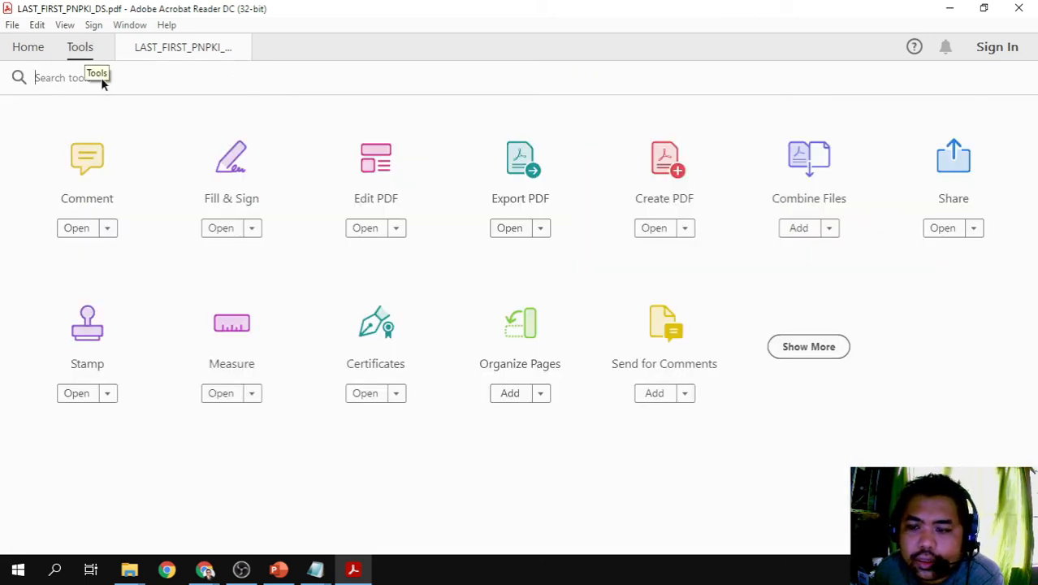
pyautogui.click(364, 393)
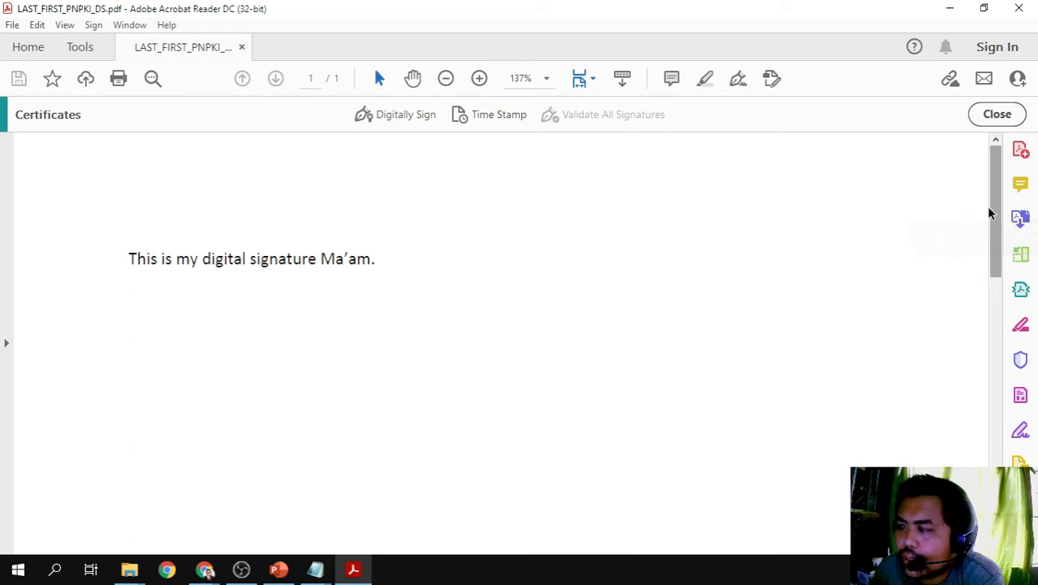
pyautogui.moveTo(995, 204)
pyautogui.mouseDown()
pyautogui.moveTo(994, 416)
pyautogui.moveTo(1020, 184)
pyautogui.mouseUp()
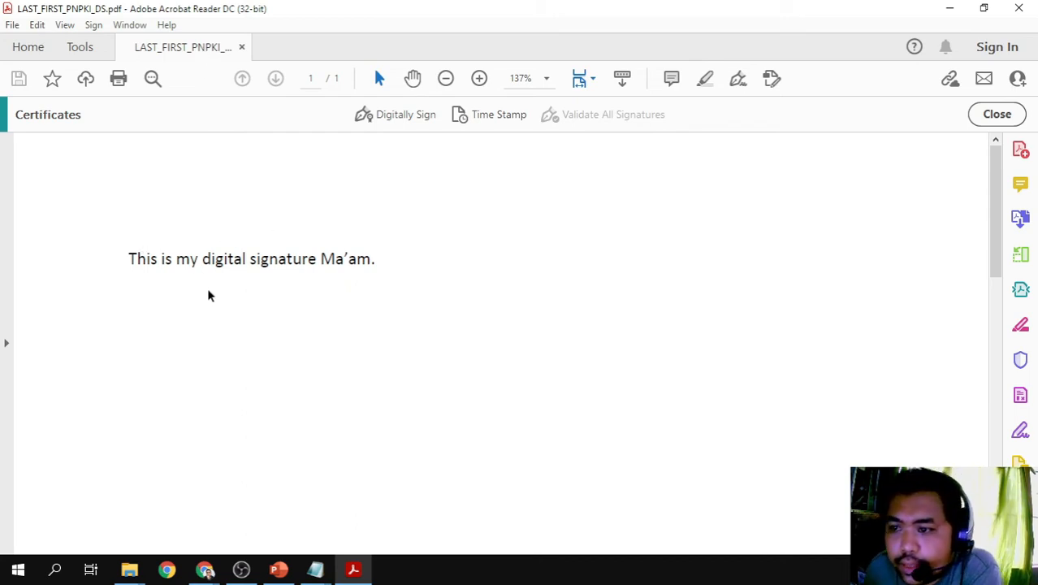
pyautogui.click(417, 118)
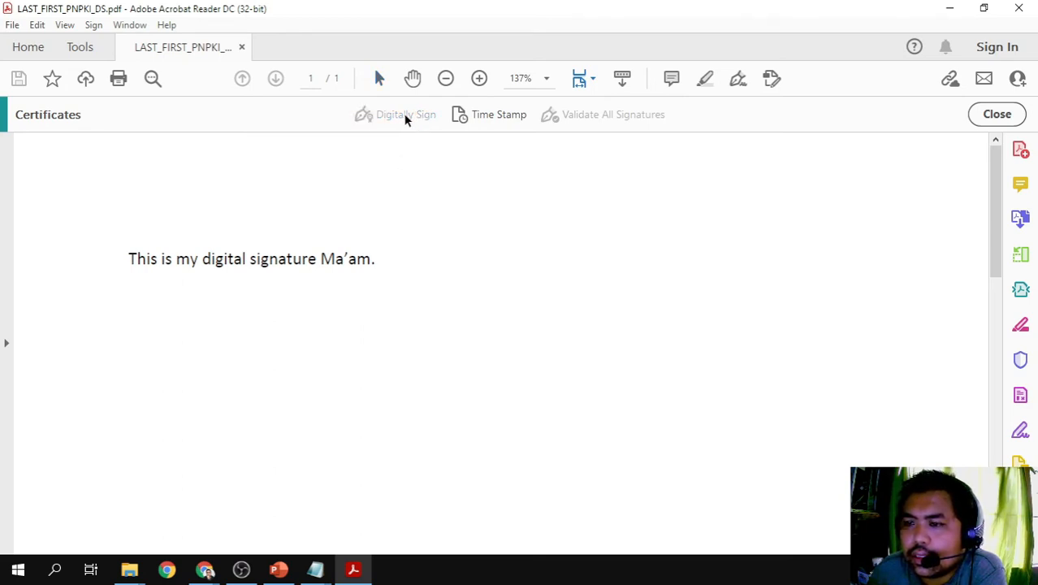
pyautogui.click(333, 339)
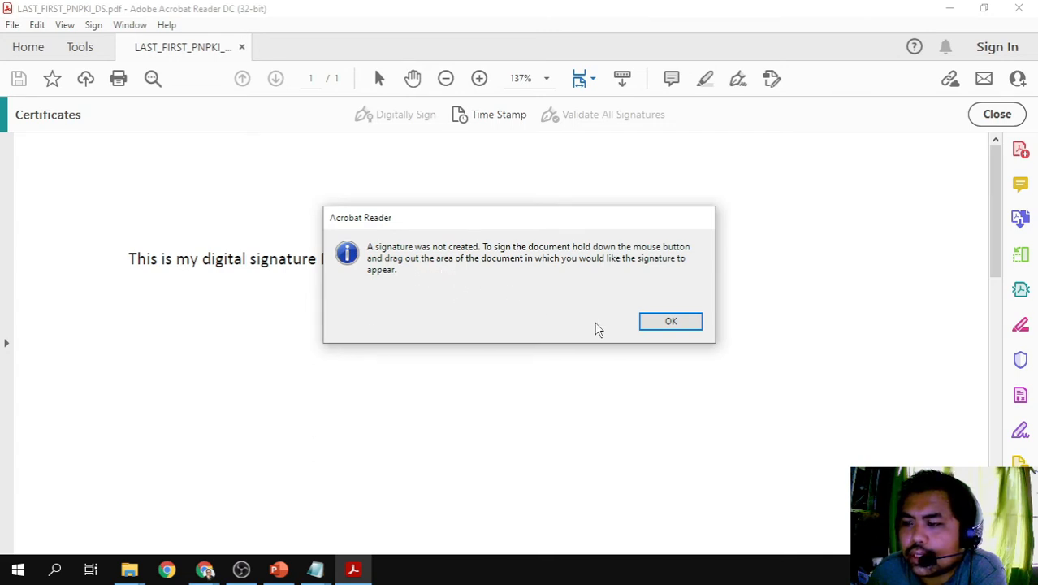
pyautogui.click(668, 322)
# Start a digital signature and mark out a rectangular signature area below the line of text.
pyautogui.scroll(-1, 360, 203)
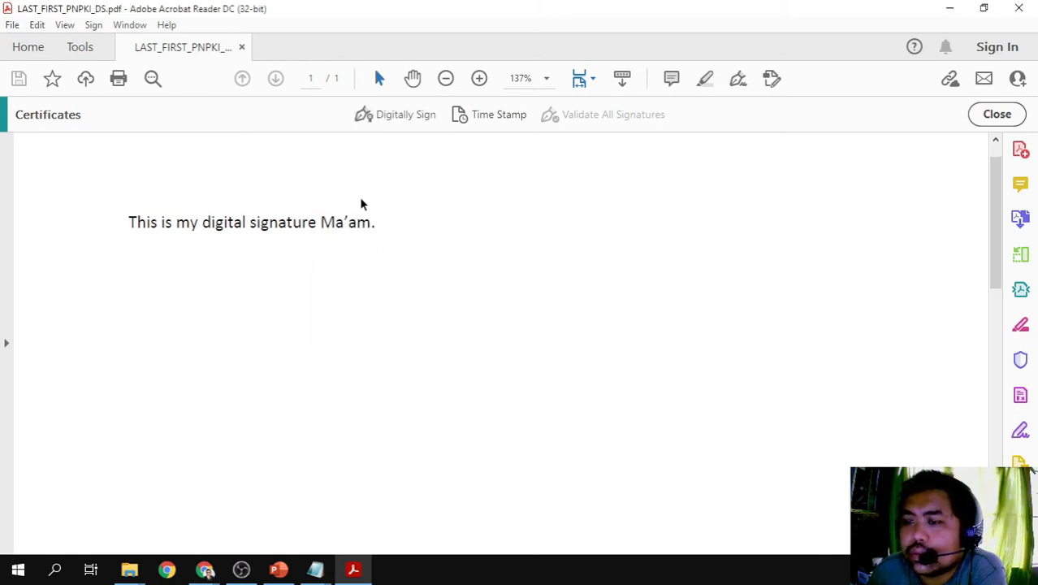
pyautogui.click(406, 114)
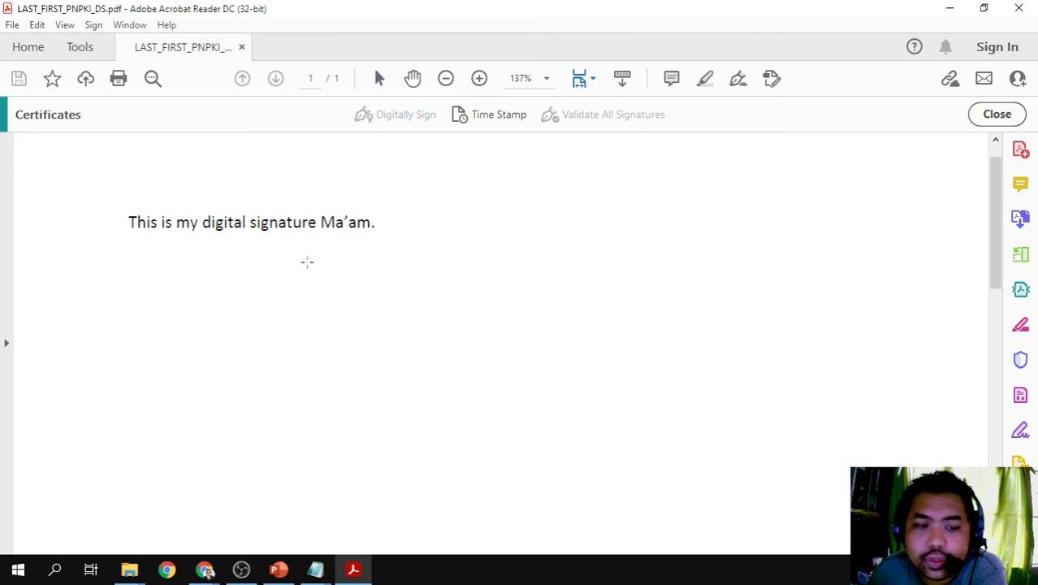
pyautogui.moveTo(557, 395)
pyautogui.mouseDown()
pyautogui.moveTo(661, 357)
pyautogui.moveTo(662, 383)
pyautogui.mouseUp()
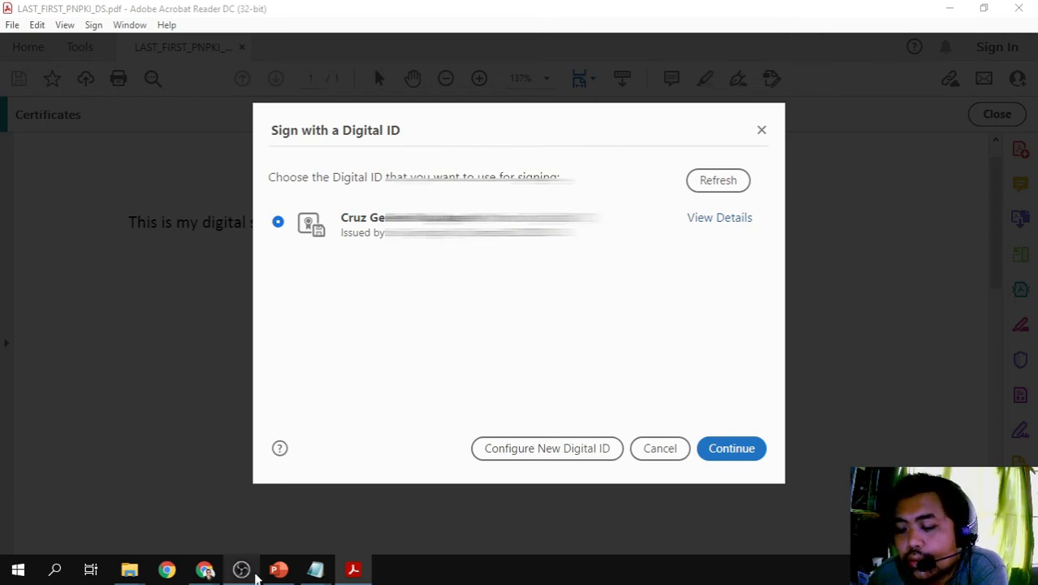
# Open the Windows certificate manager by running certmgr.msc.
pyautogui.click(20, 571)
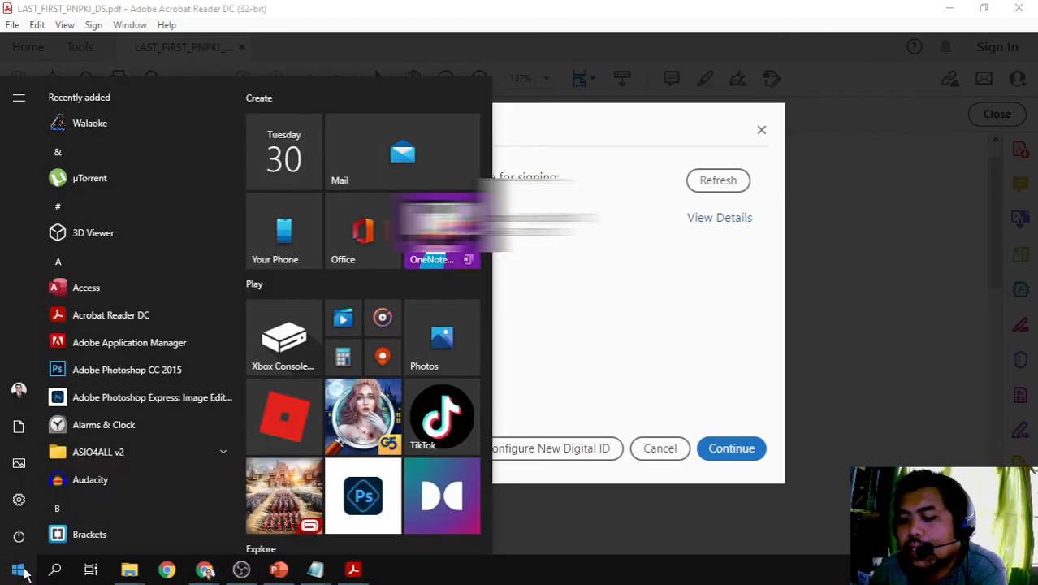
pyautogui.write('run')
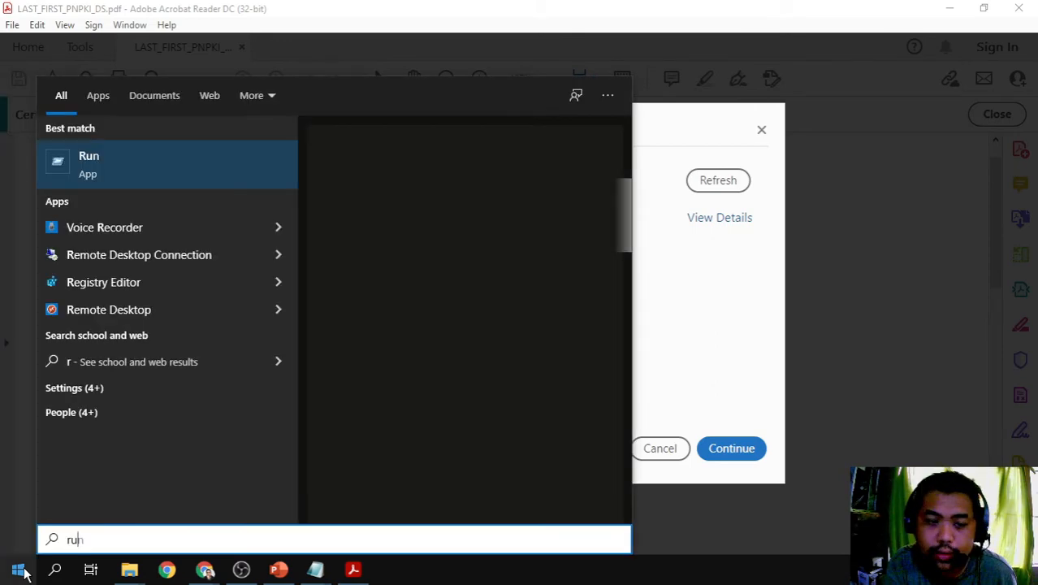
pyautogui.press('Return')
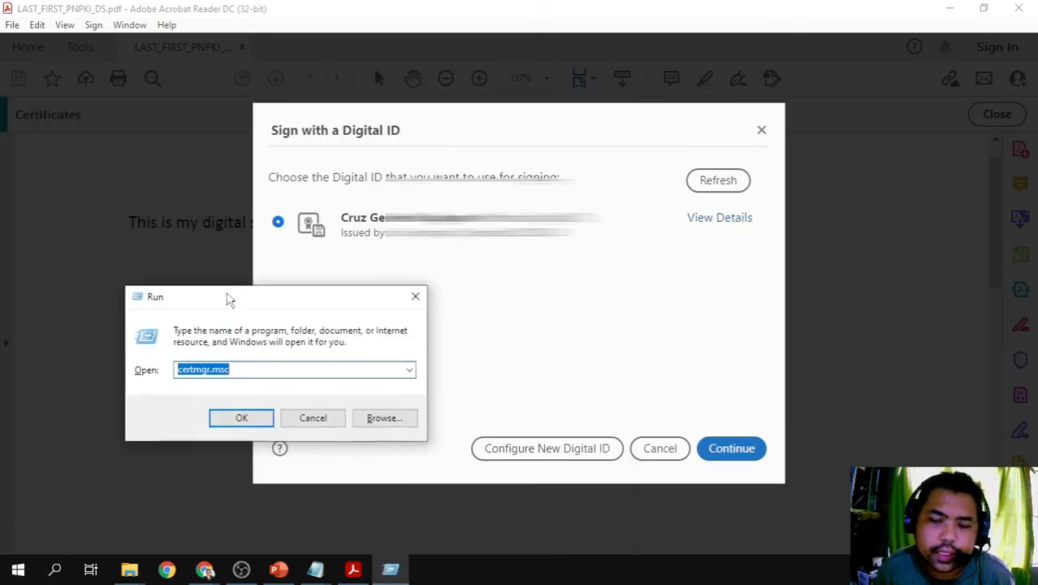
pyautogui.click(245, 419)
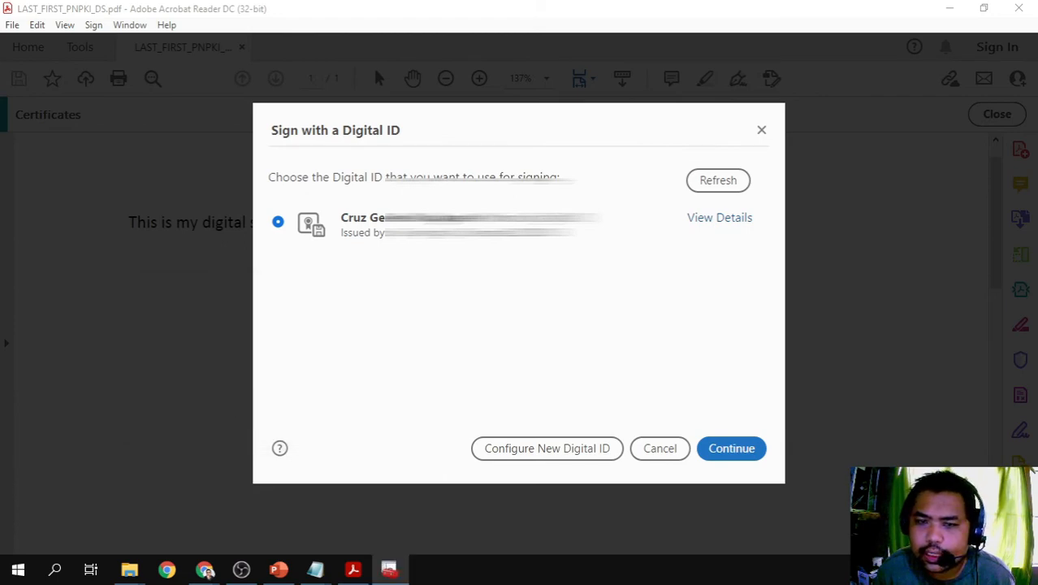
# Compare the signing certificate in the Personal certificates store with the offered digital ID, and close the certificate manager.
pyautogui.moveTo(315, 251); pyautogui.dragTo(277, 291)
pyautogui.click(67, 352)
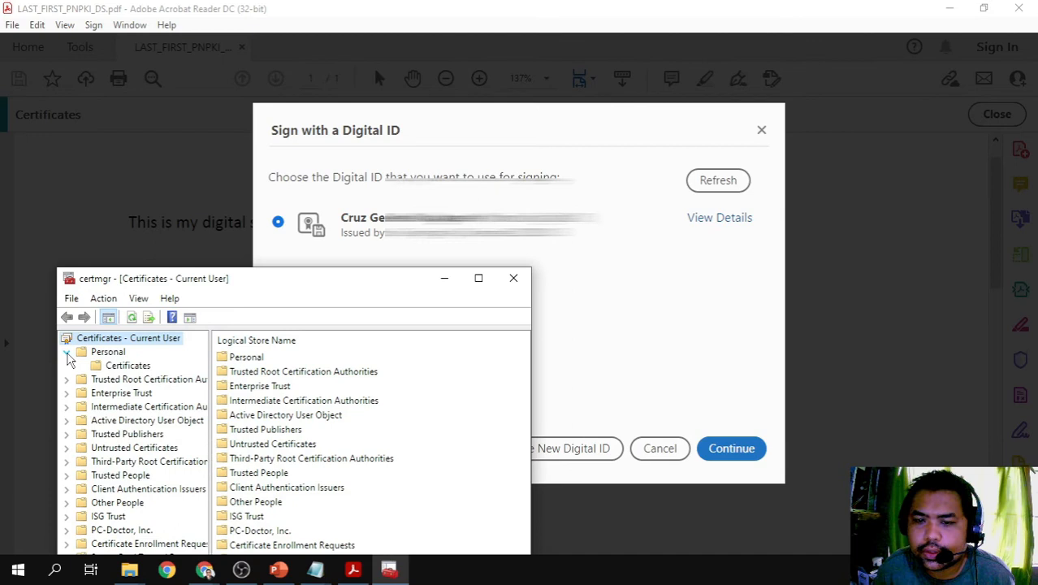
pyautogui.click(126, 367)
pyautogui.moveTo(195, 280); pyautogui.dragTo(174, 257)
pyautogui.click(260, 330)
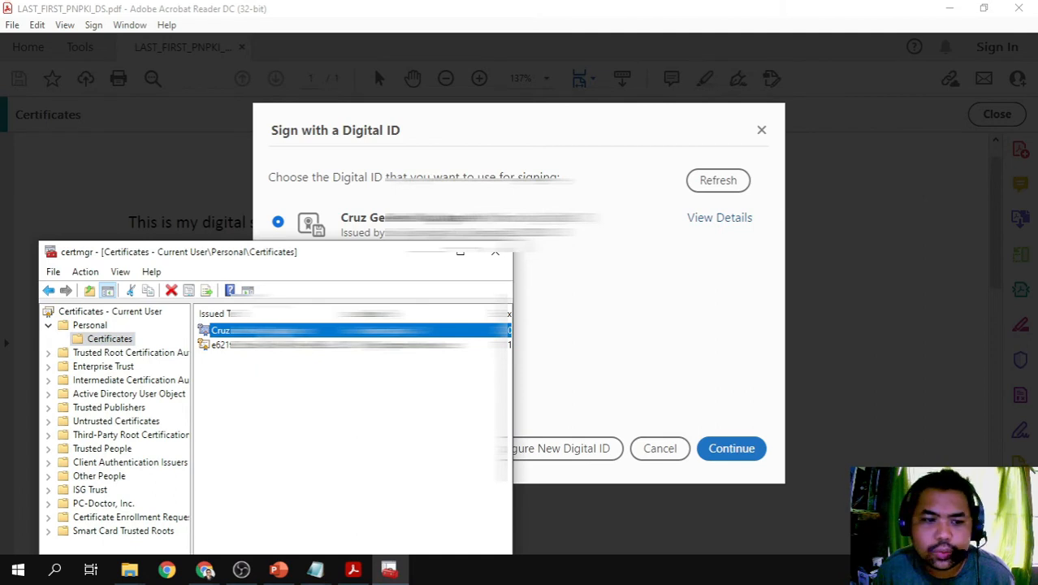
pyautogui.hscroll(1, 352, 333)
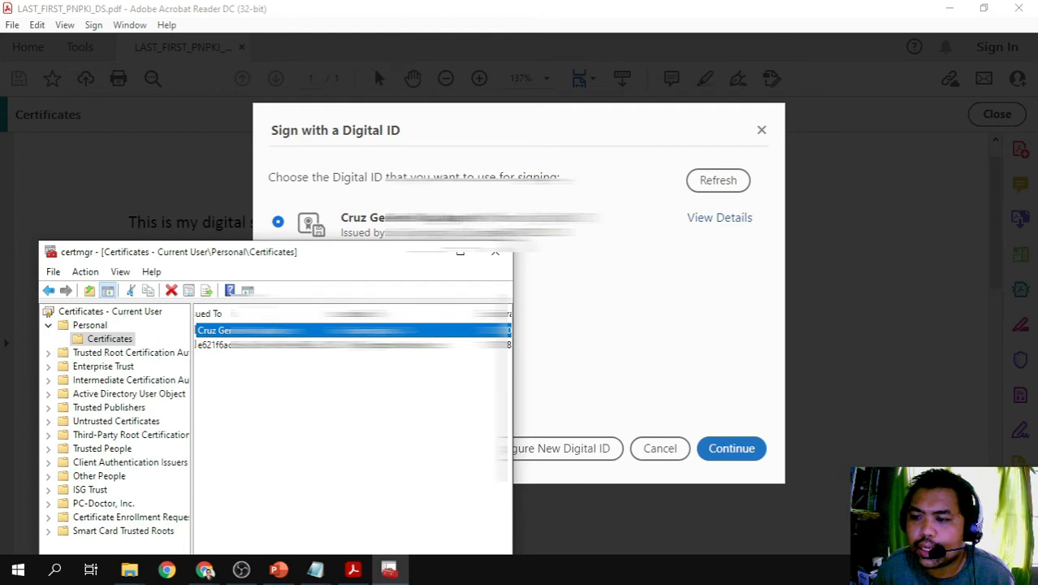
pyautogui.click(495, 252)
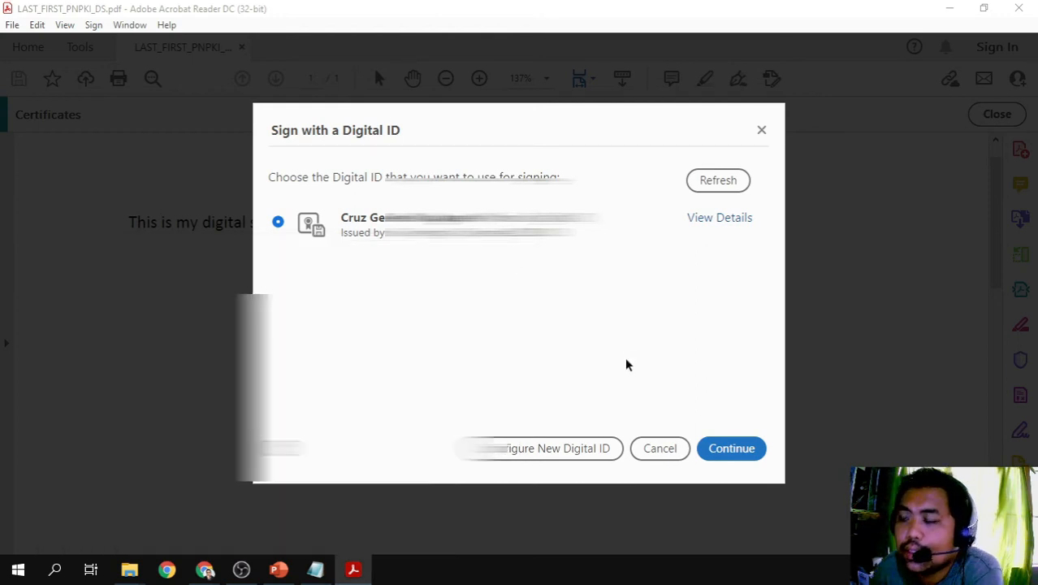
# Continue with the selected digital ID and save a new image signature appearance using mysignature from PNPKI-SAMPLE's 2-SIGNATURE folder on the Desktop.
pyautogui.click(722, 456)
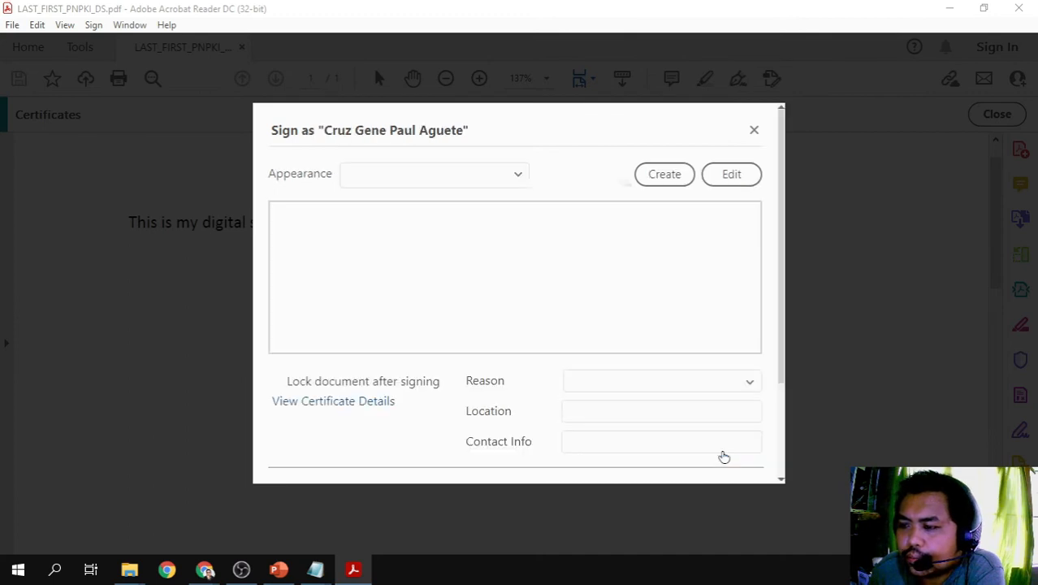
pyautogui.click(666, 174)
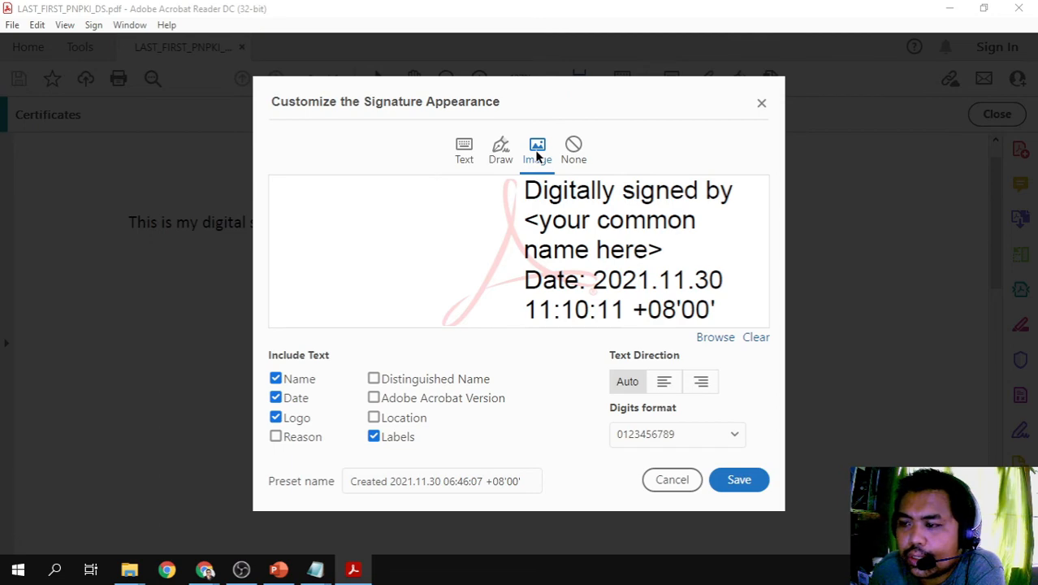
pyautogui.click(719, 346)
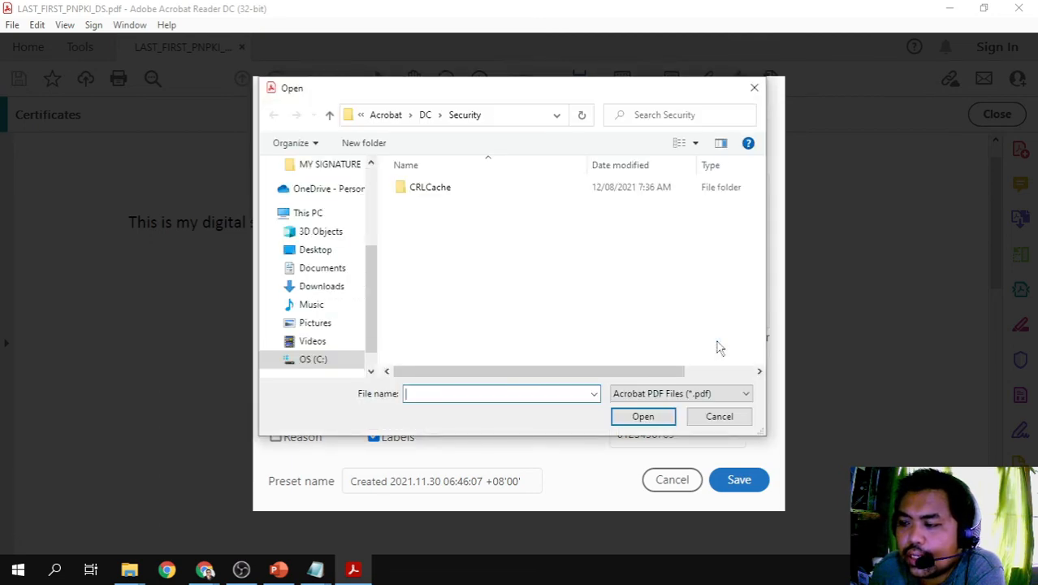
pyautogui.click(326, 252)
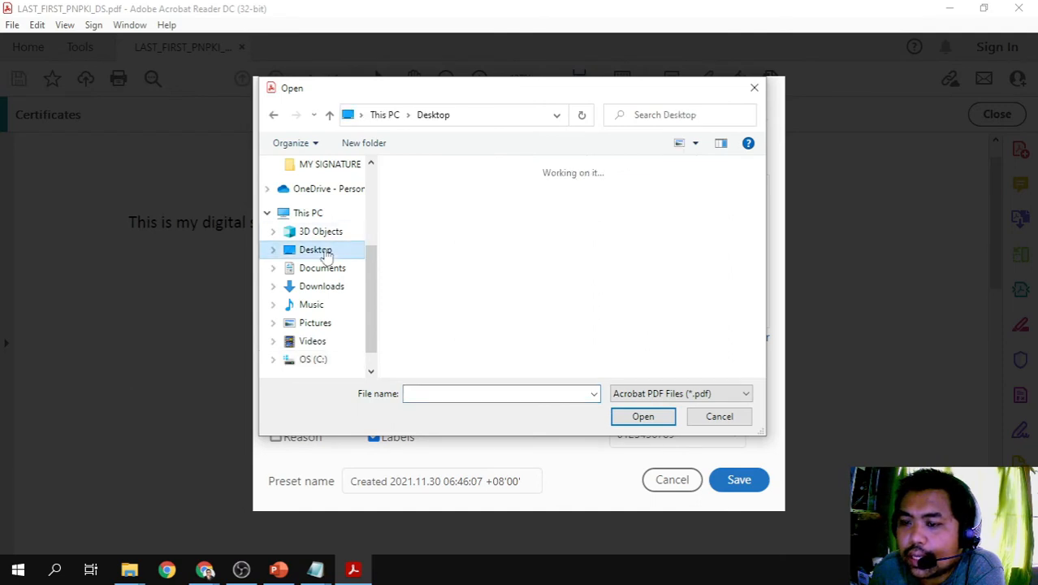
pyautogui.moveTo(762, 186); pyautogui.dragTo(760, 248)
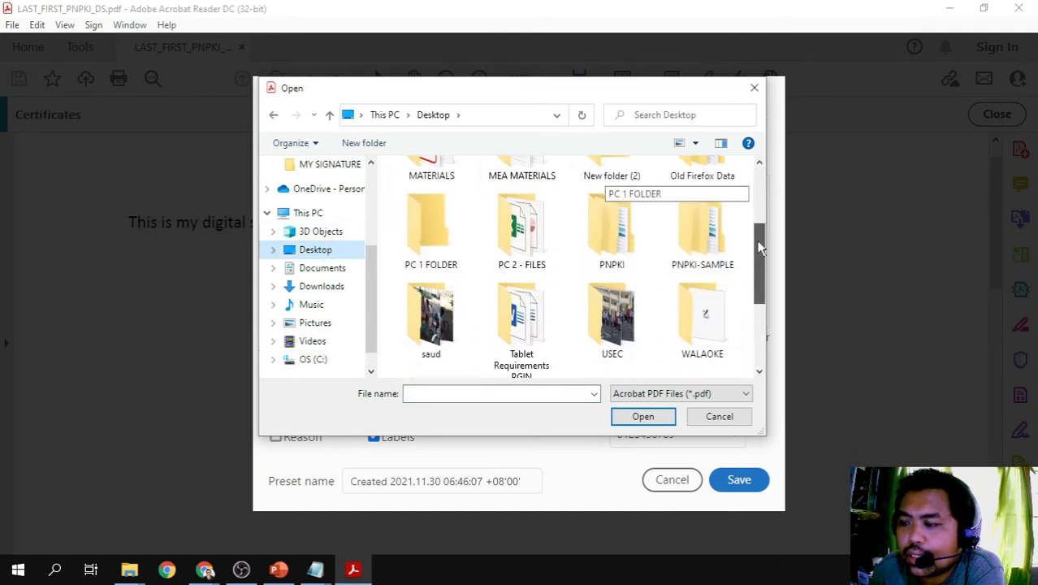
pyautogui.doubleClick(708, 241)
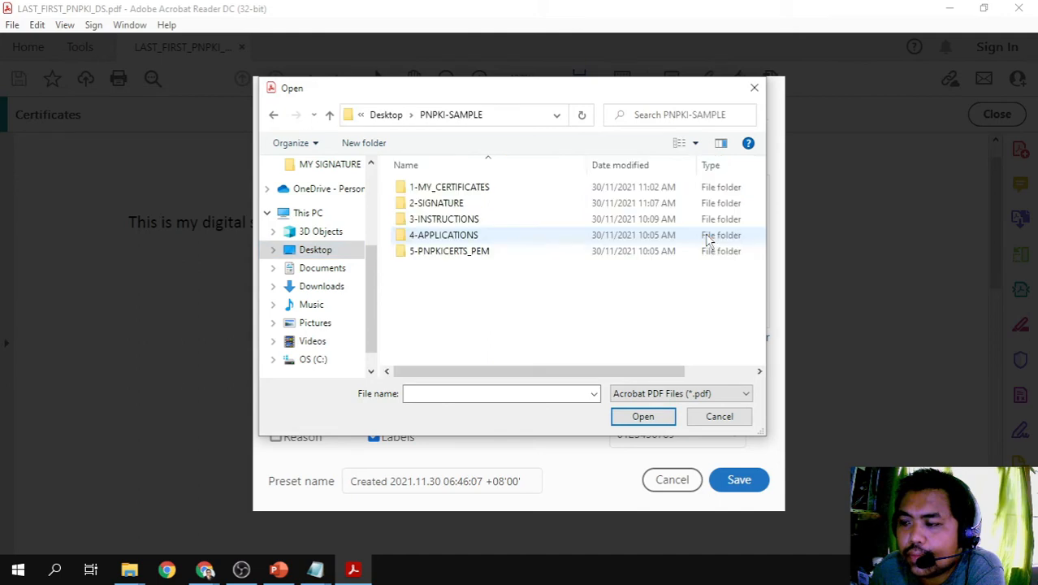
pyautogui.doubleClick(452, 204)
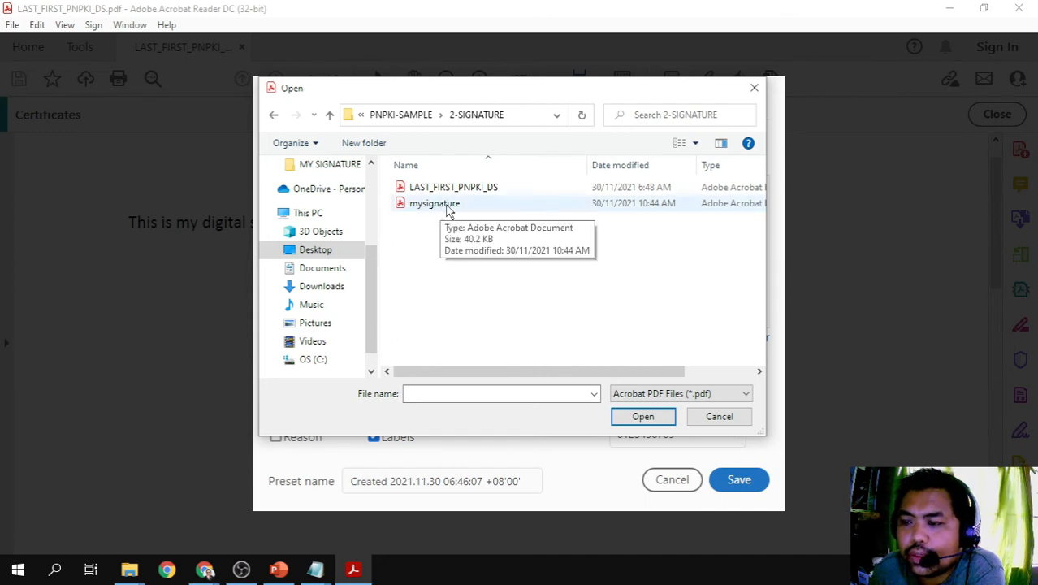
pyautogui.click(446, 208)
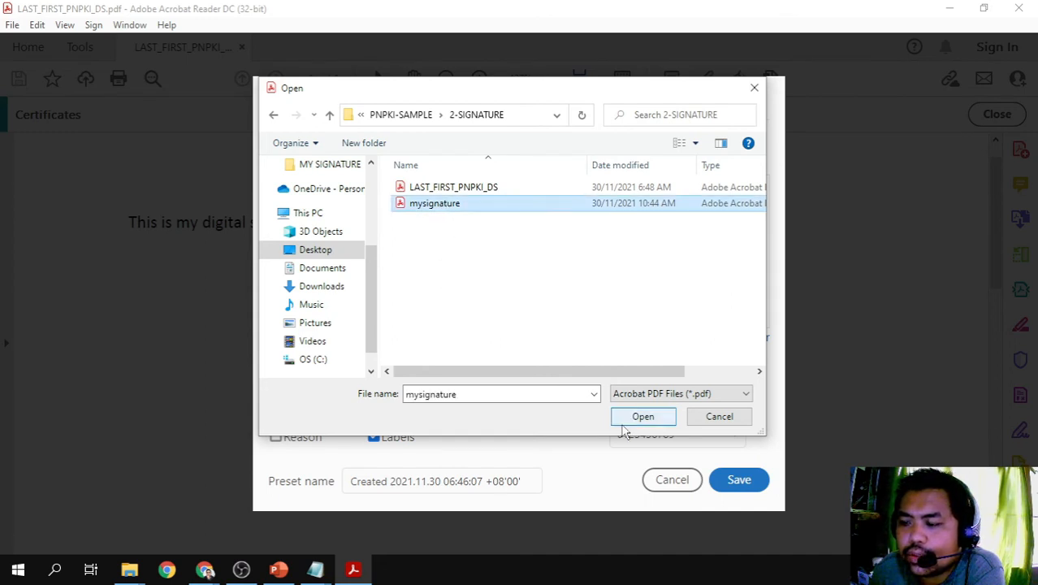
pyautogui.click(649, 420)
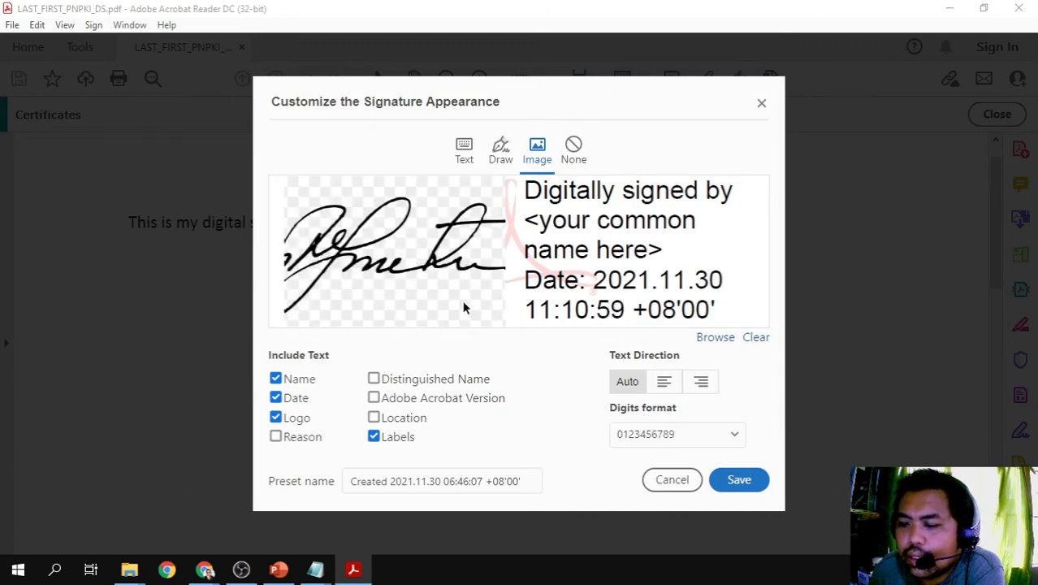
pyautogui.click(739, 481)
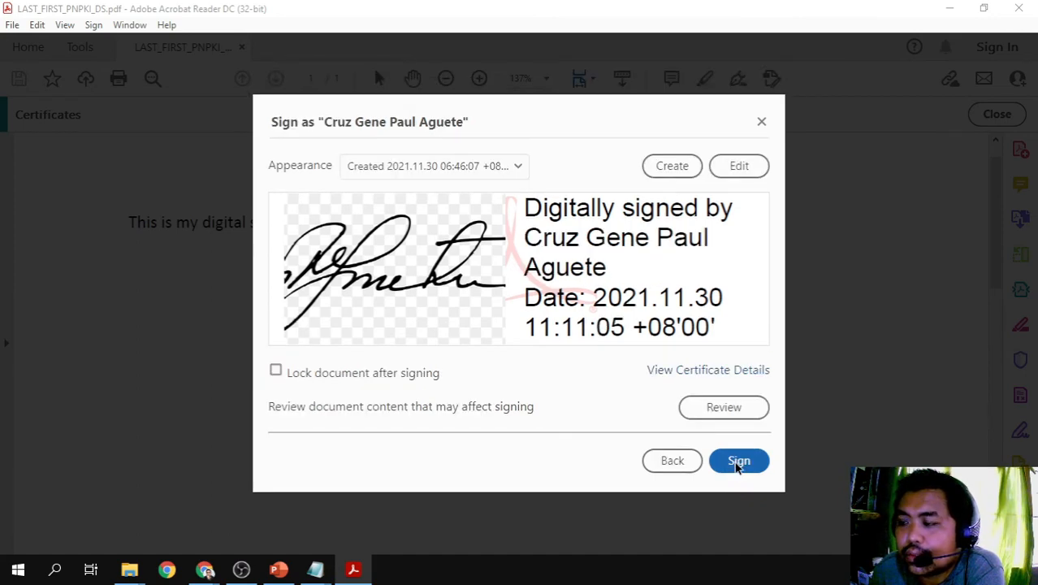
# Sign the document and save the signed copy as LAST_FIRST_PNPKI_DS1 in the 2-SIGNATURE folder.
pyautogui.click(738, 461)
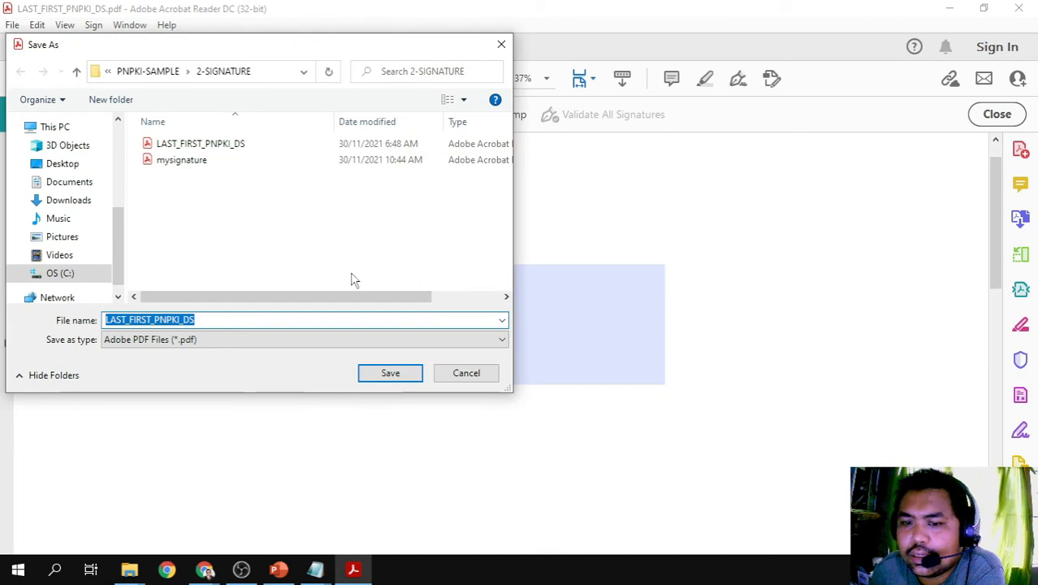
pyautogui.moveTo(215, 49); pyautogui.dragTo(423, 72)
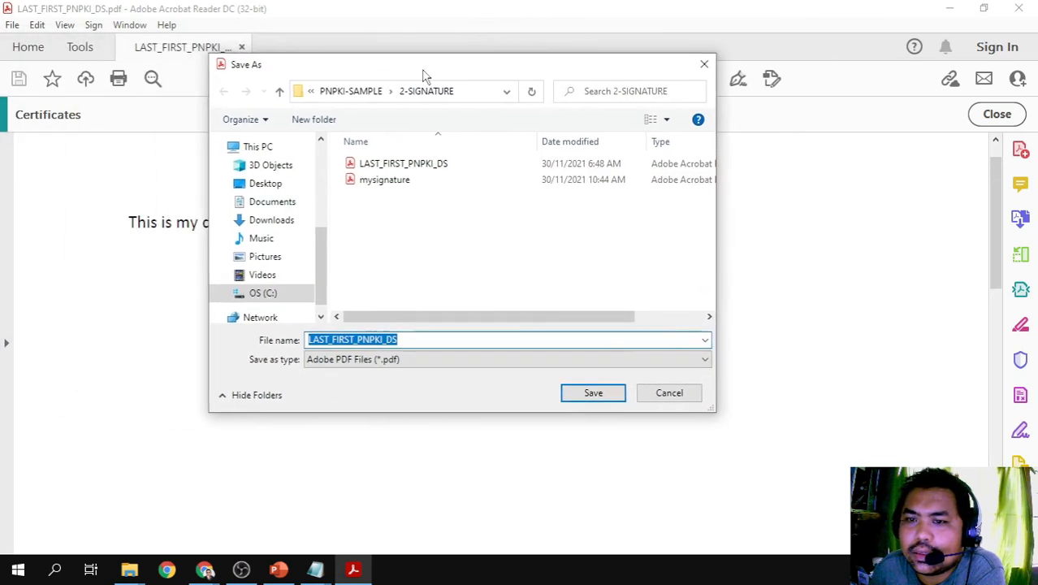
pyautogui.click(417, 341)
pyautogui.moveTo(417, 340); pyautogui.dragTo(262, 360)
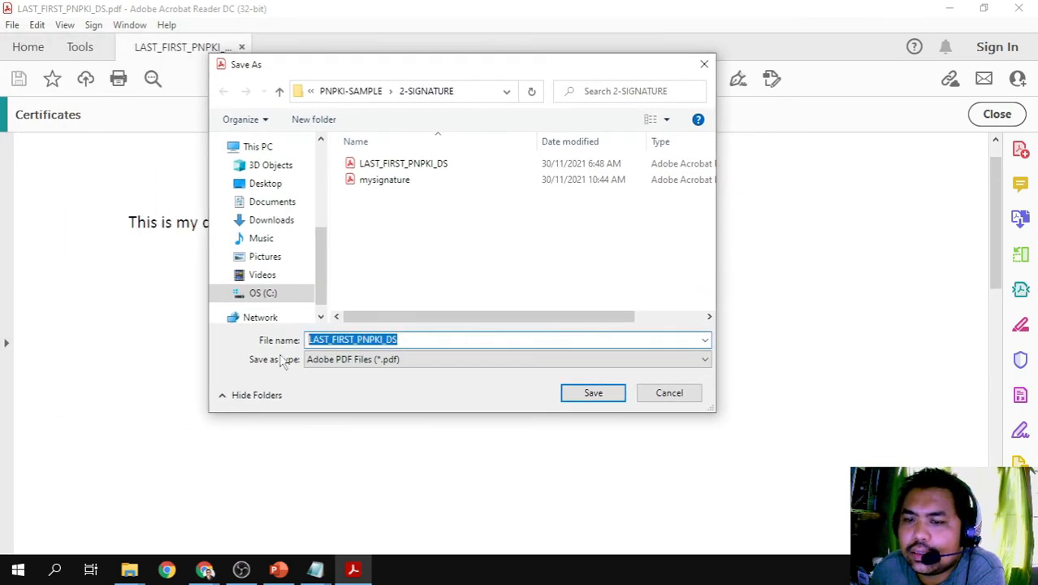
pyautogui.press('End')
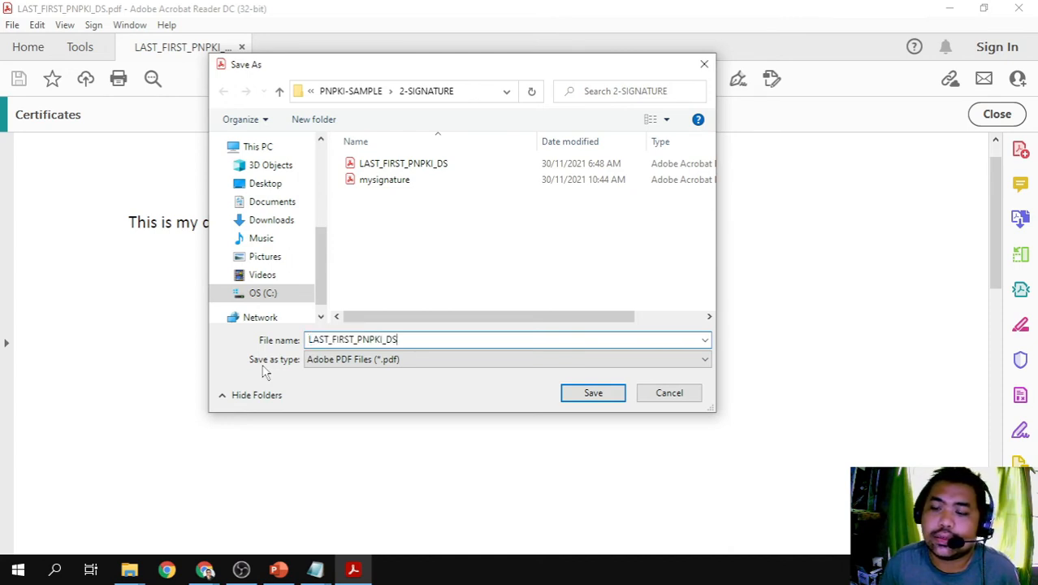
pyautogui.write('1')
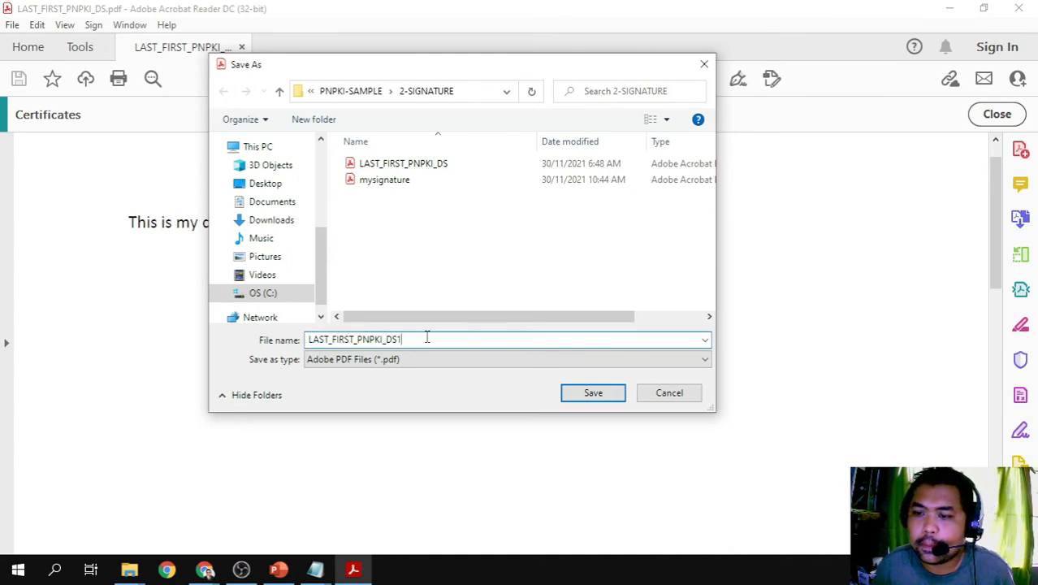
pyautogui.moveTo(457, 74); pyautogui.dragTo(485, 98)
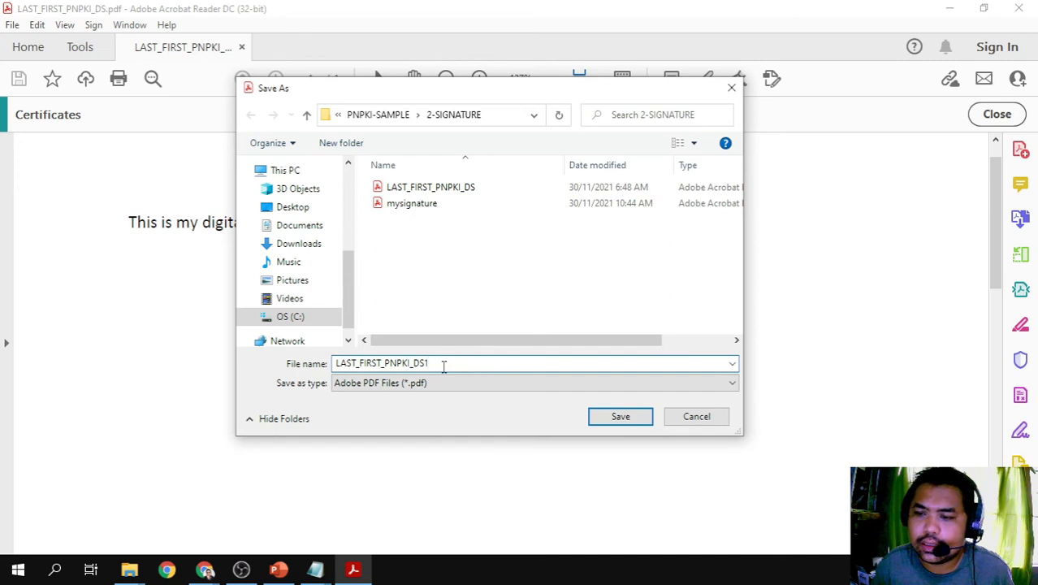
pyautogui.click(619, 417)
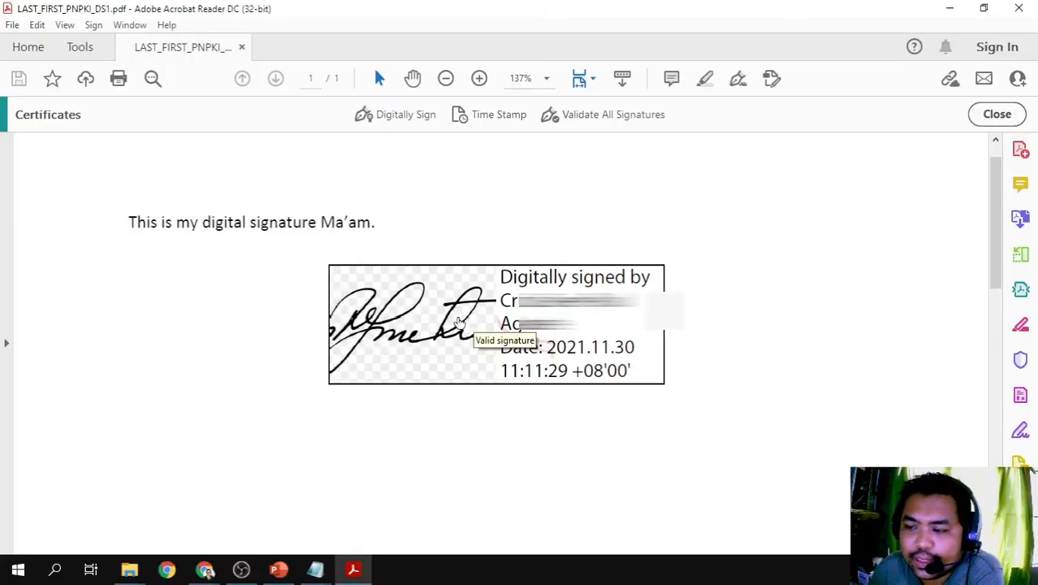
# Check the validation status of the placed digital signature and close the status message.
pyautogui.click(459, 323)
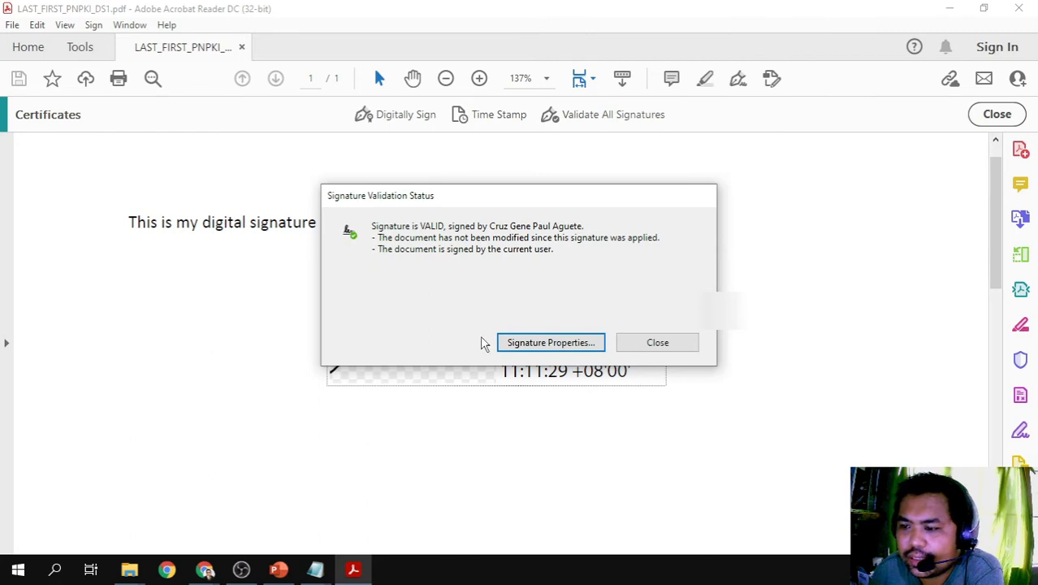
pyautogui.click(647, 344)
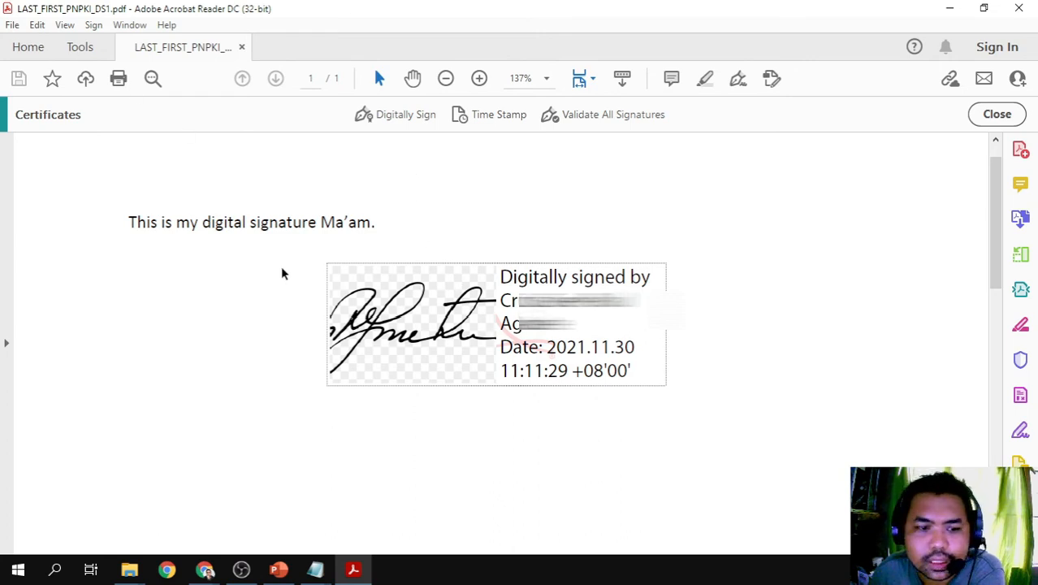
pyautogui.click(38, 26)
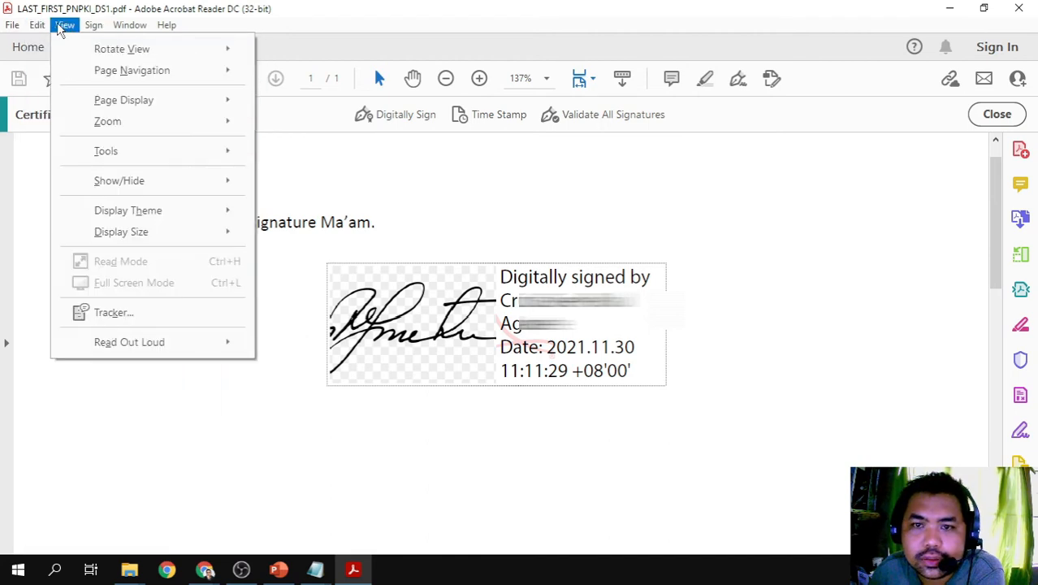
pyautogui.click(41, 26)
pyautogui.click(39, 25)
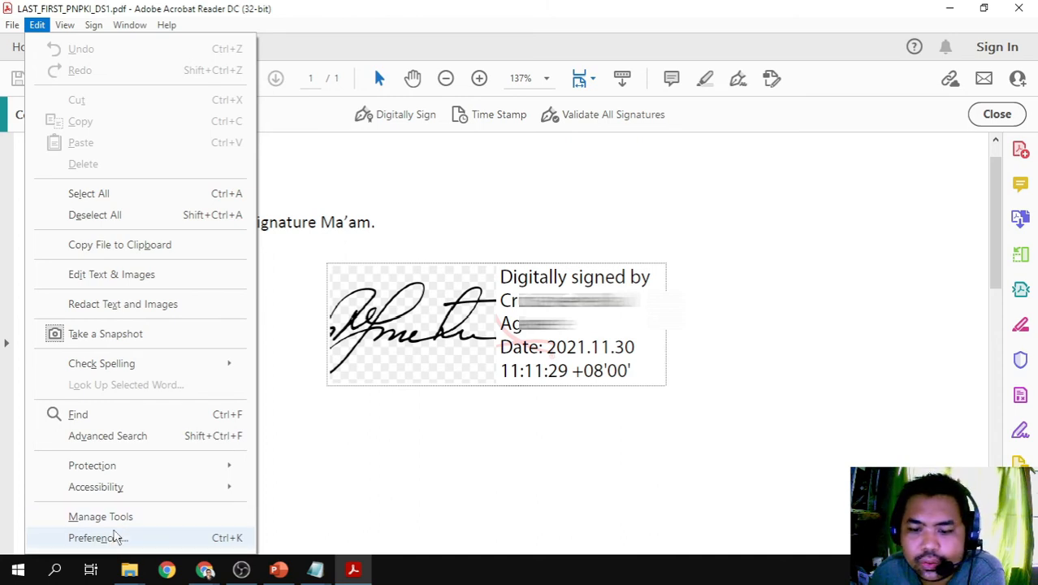
pyautogui.click(112, 539)
pyautogui.moveTo(410, 47); pyautogui.dragTo(430, 44)
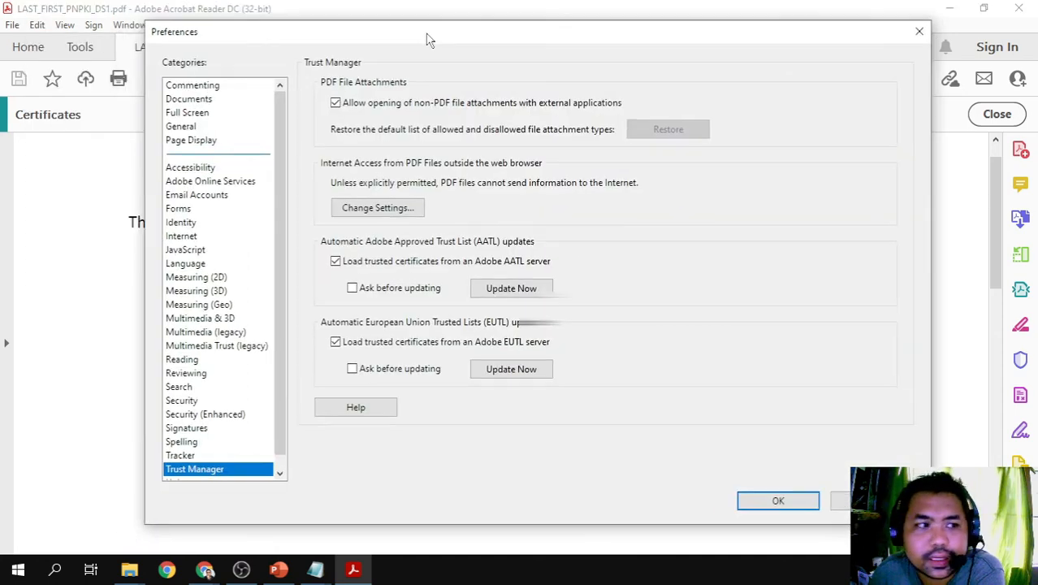
pyautogui.click(913, 30)
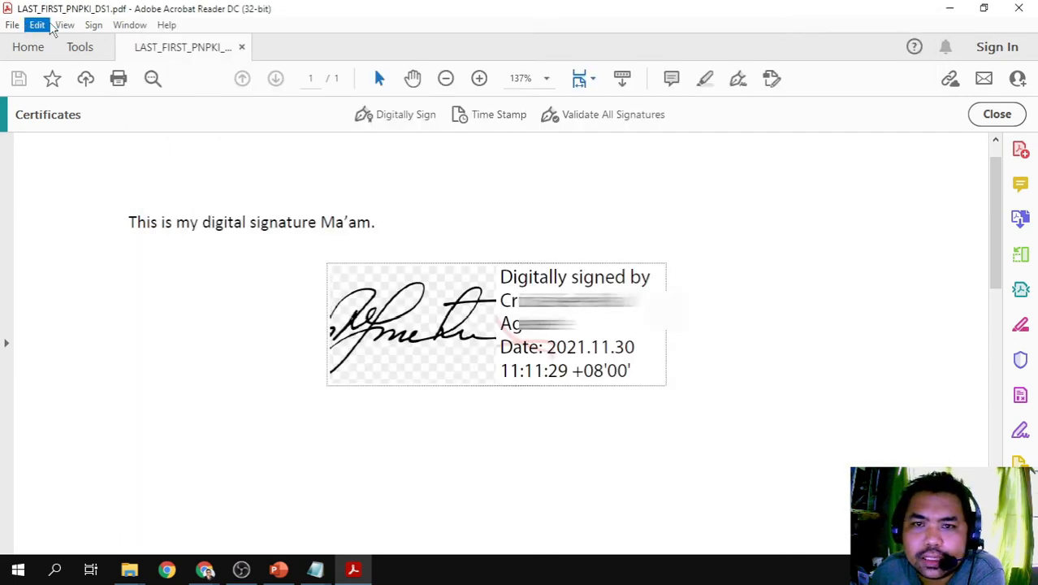
# Open the Trust Manager preferences and review the automatic AATL and EUTL certificate update settings.
pyautogui.click(65, 24)
pyautogui.click(38, 25)
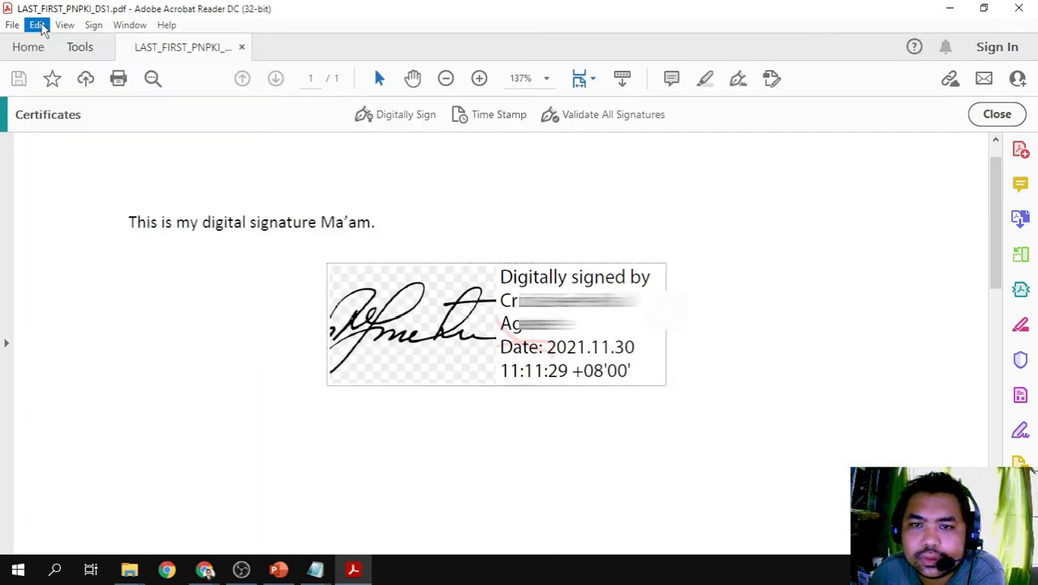
pyautogui.click(38, 26)
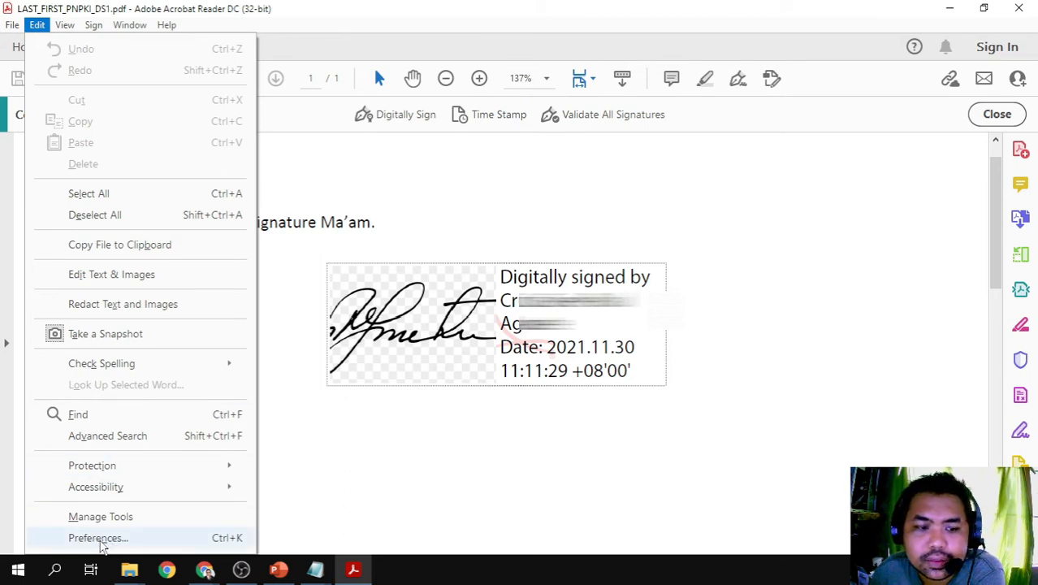
pyautogui.click(98, 538)
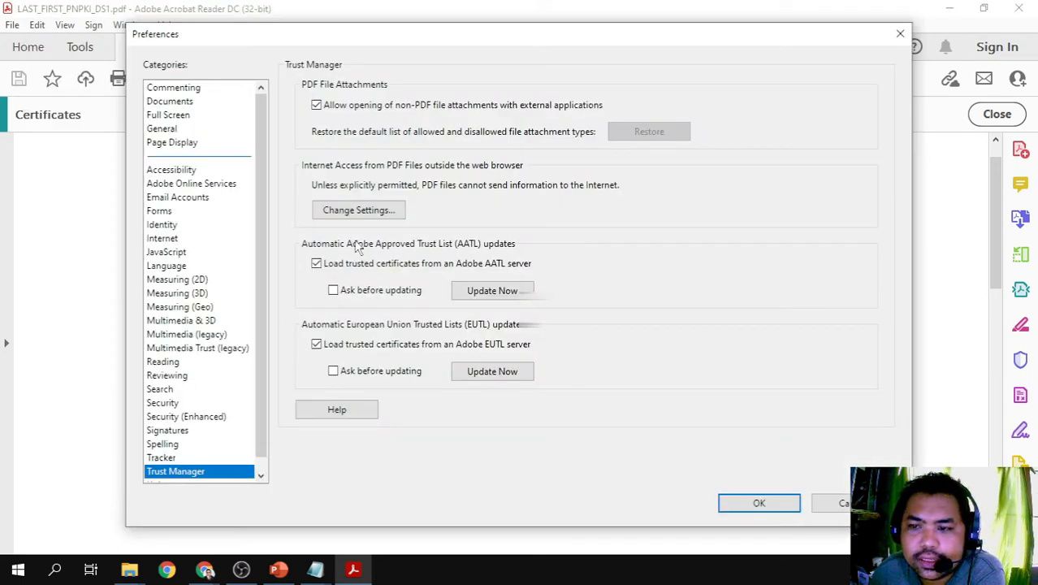
pyautogui.moveTo(378, 42); pyautogui.dragTo(439, 37)
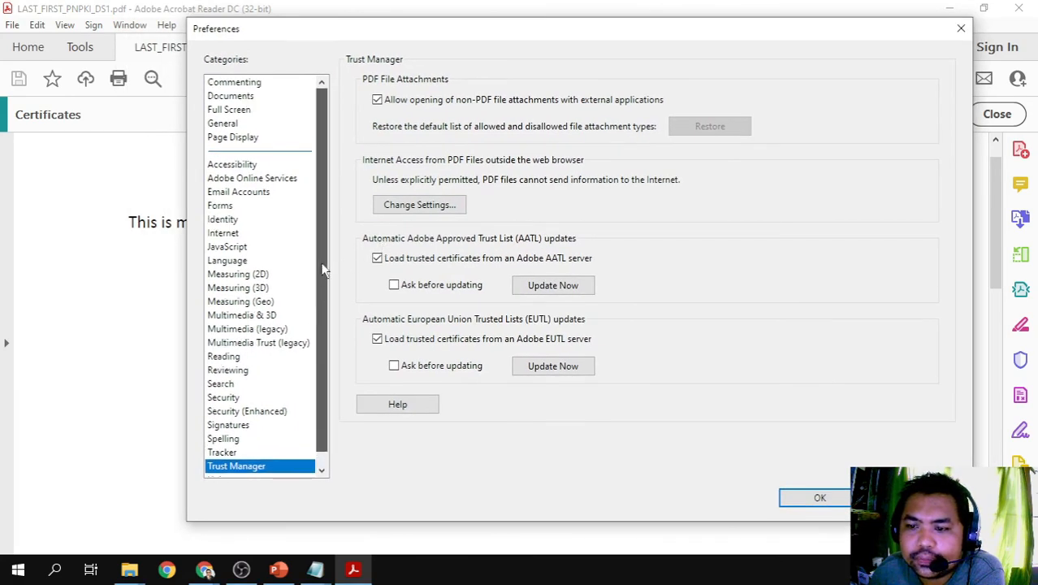
pyautogui.moveTo(495, 34); pyautogui.dragTo(443, 508)
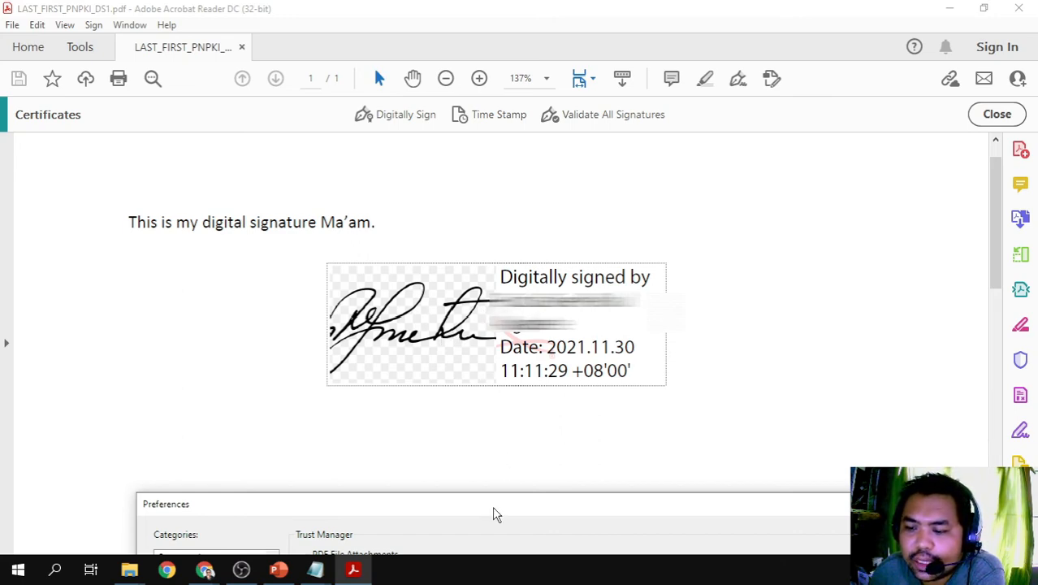
pyautogui.moveTo(493, 510); pyautogui.dragTo(502, 69)
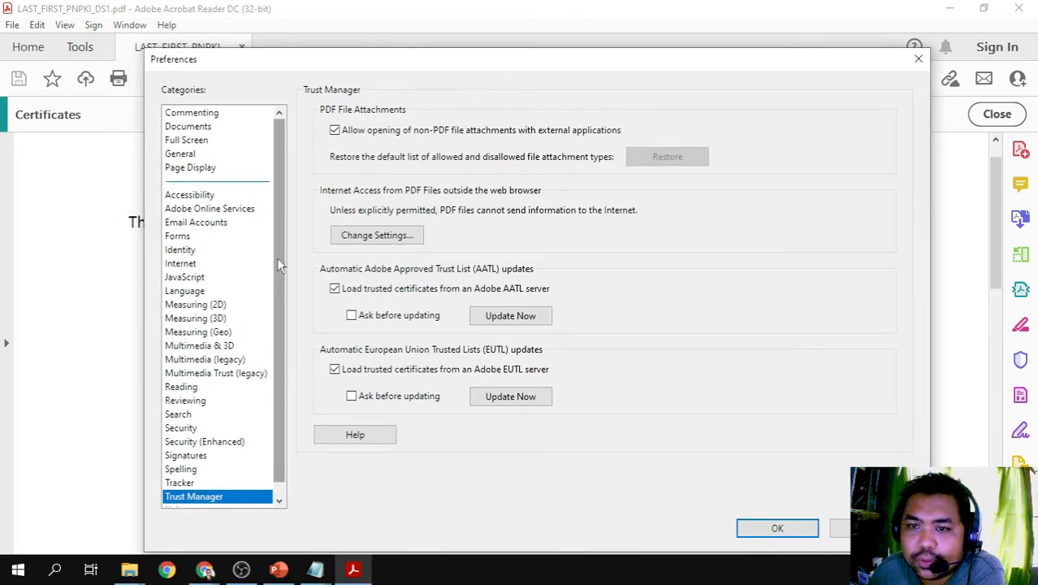
pyautogui.scroll(-1, 276, 258)
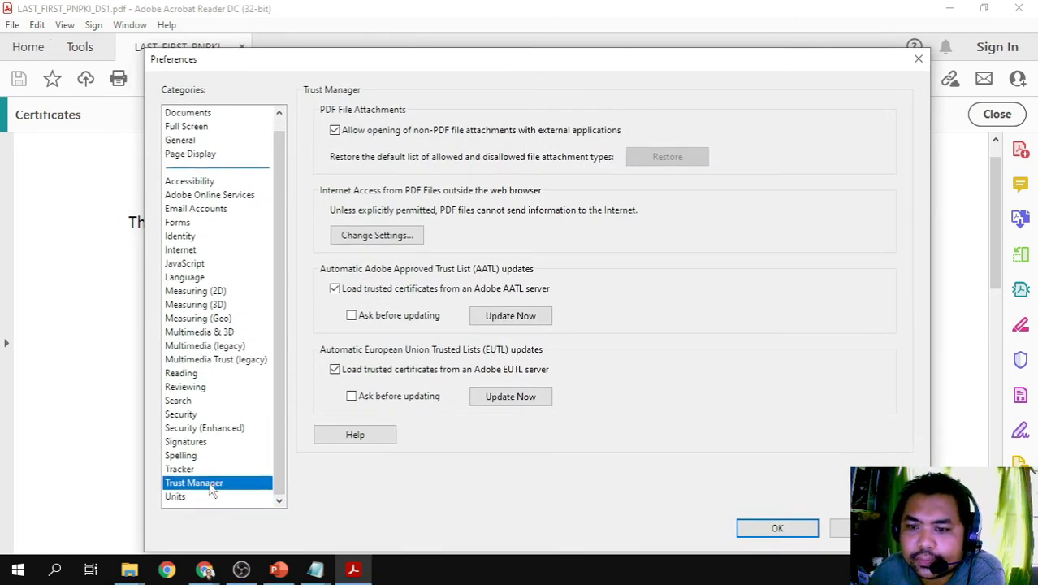
pyautogui.scroll(1, 284, 324)
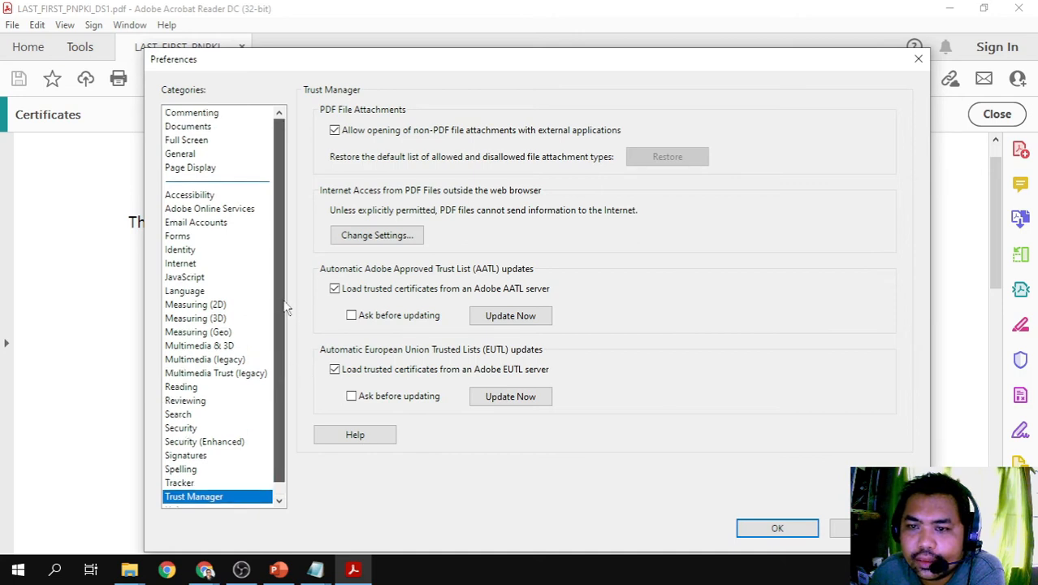
pyautogui.scroll(-1, 282, 305)
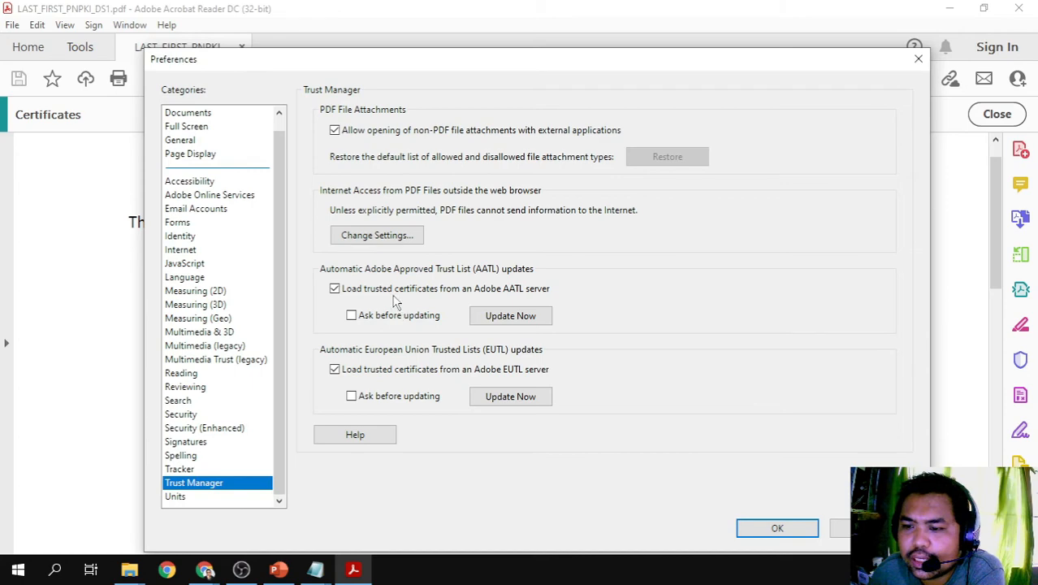
pyautogui.moveTo(437, 69); pyautogui.dragTo(468, 42)
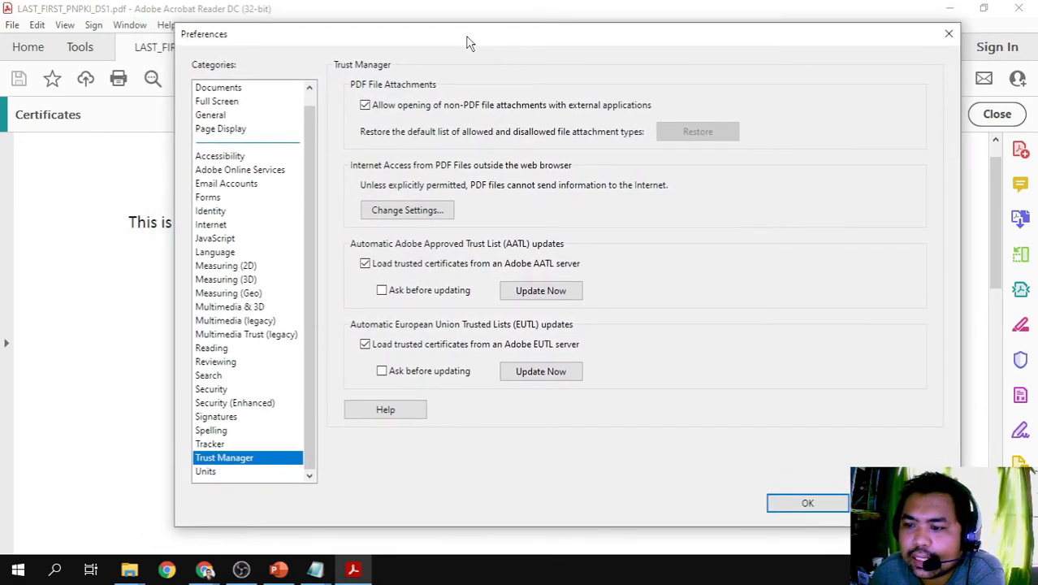
# Update the trusted certificates from the Adobe Approved Trust List (AATL) server and accept the preferences.
pyautogui.click(543, 294)
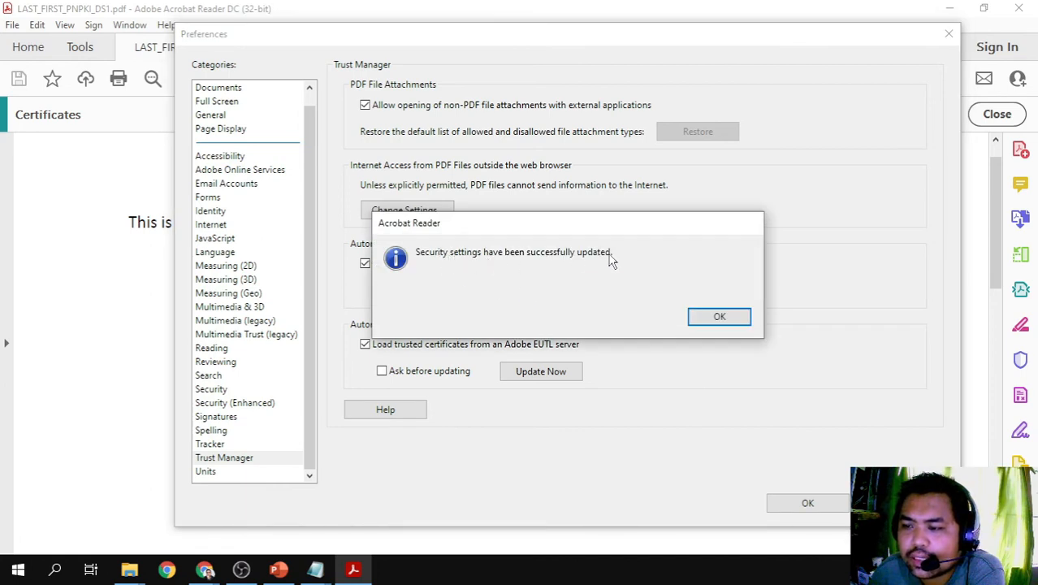
pyautogui.click(716, 318)
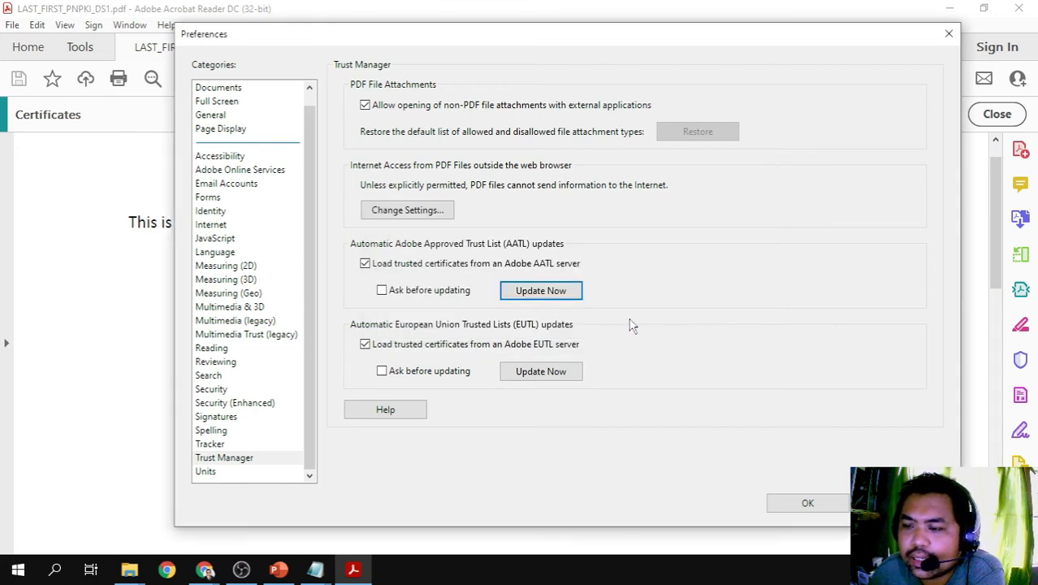
pyautogui.click(546, 296)
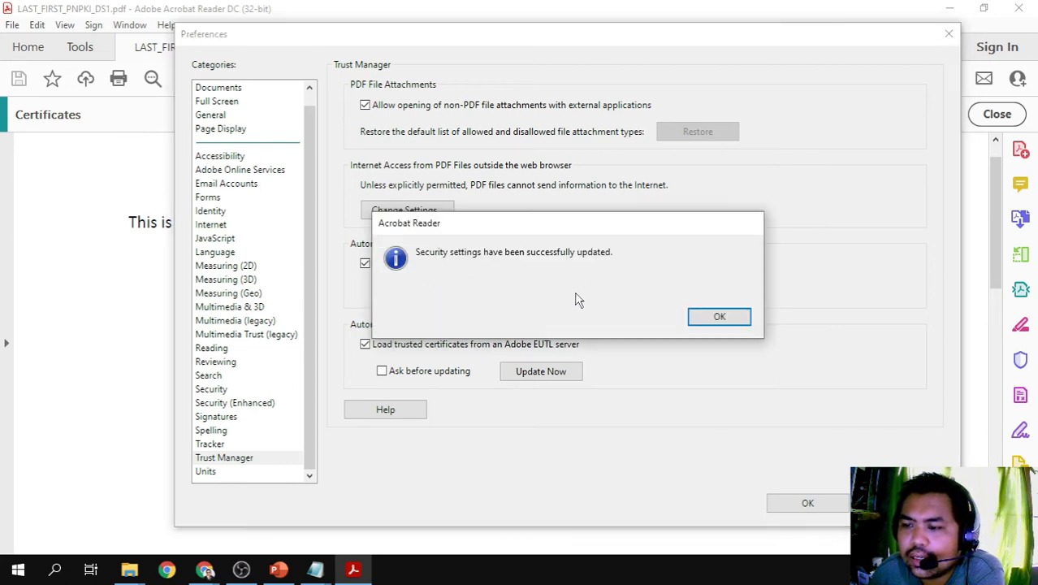
pyautogui.click(716, 316)
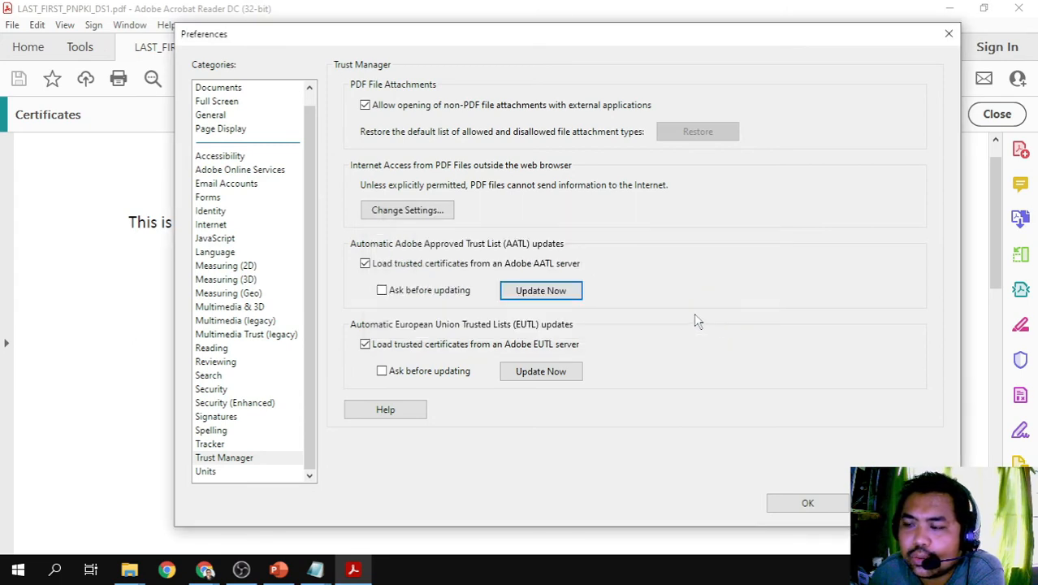
pyautogui.moveTo(479, 39); pyautogui.dragTo(480, 55)
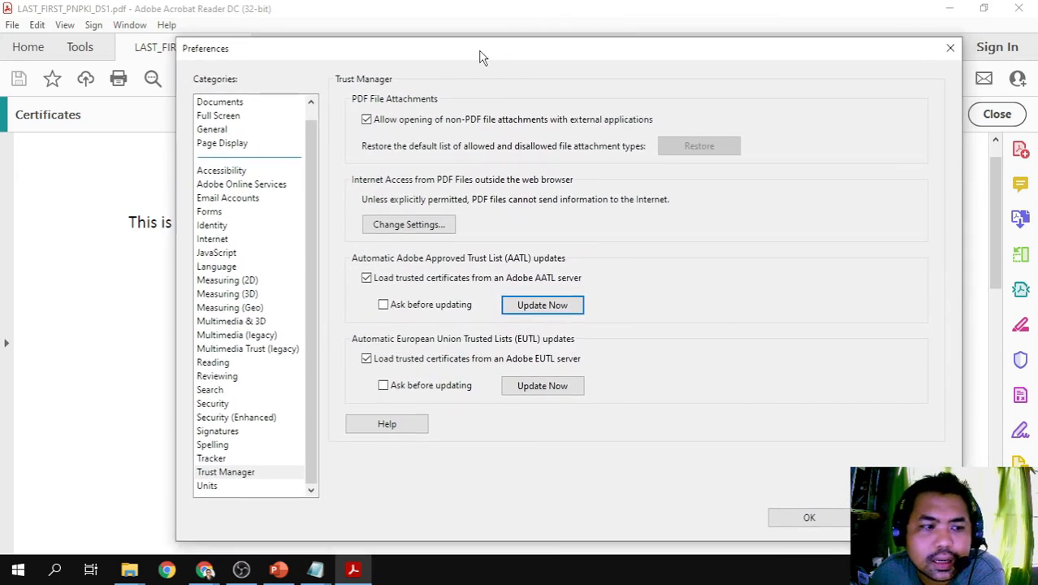
pyautogui.click(555, 311)
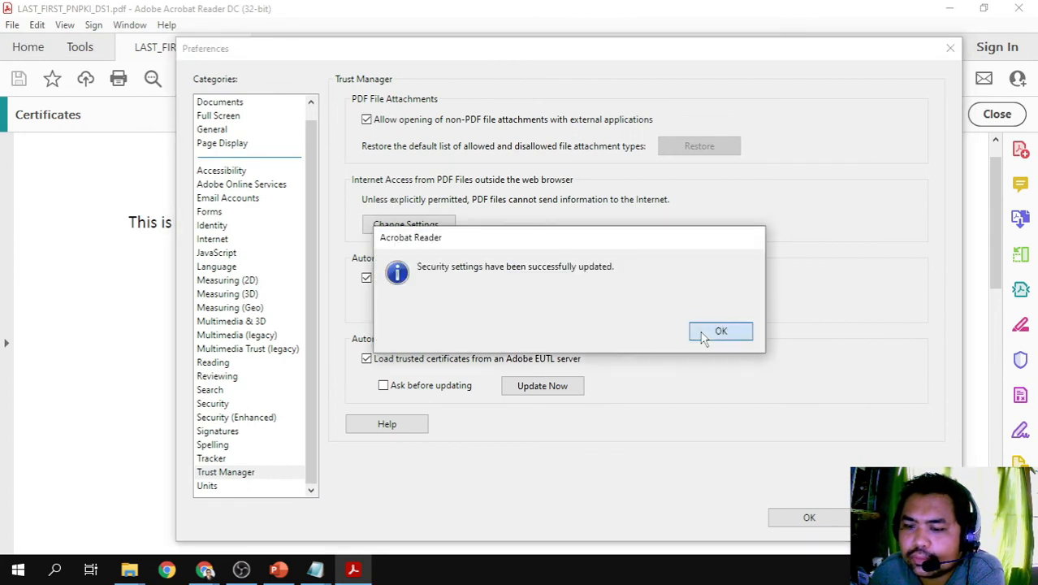
pyautogui.click(700, 333)
pyautogui.moveTo(315, 334); pyautogui.dragTo(308, 278)
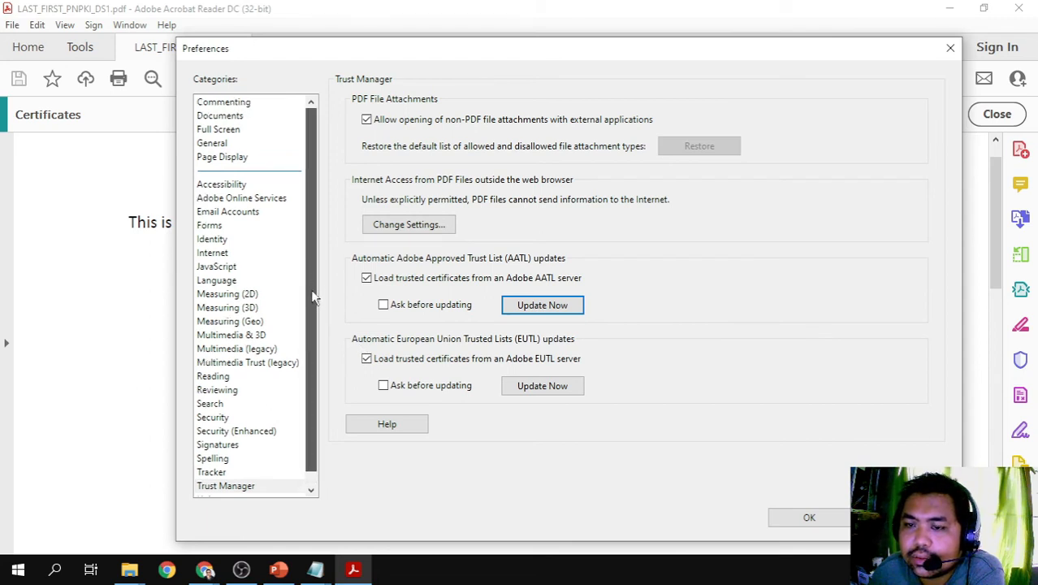
pyautogui.moveTo(307, 325); pyautogui.dragTo(307, 378)
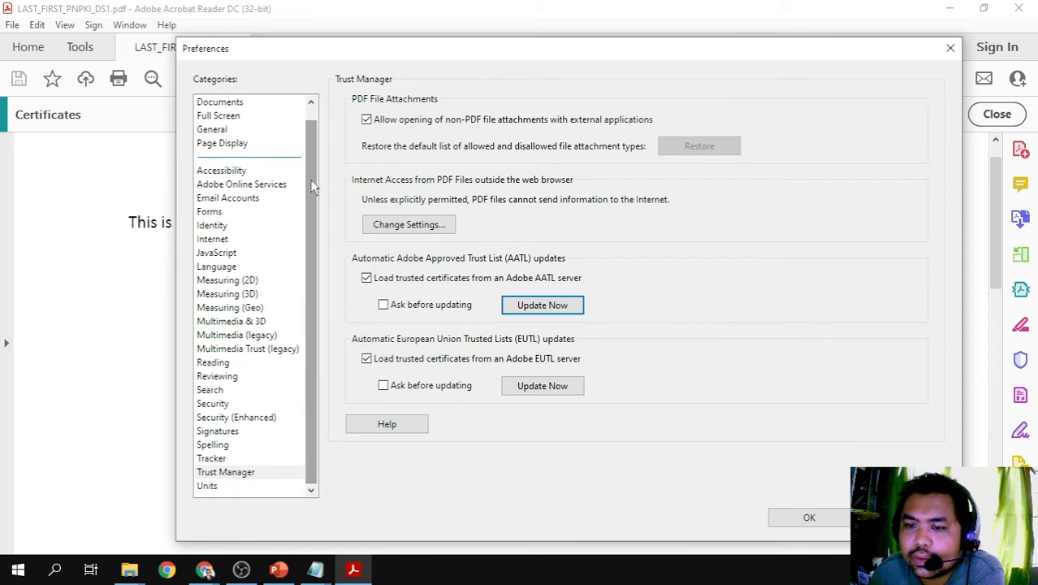
pyautogui.moveTo(491, 51); pyautogui.dragTo(461, 37)
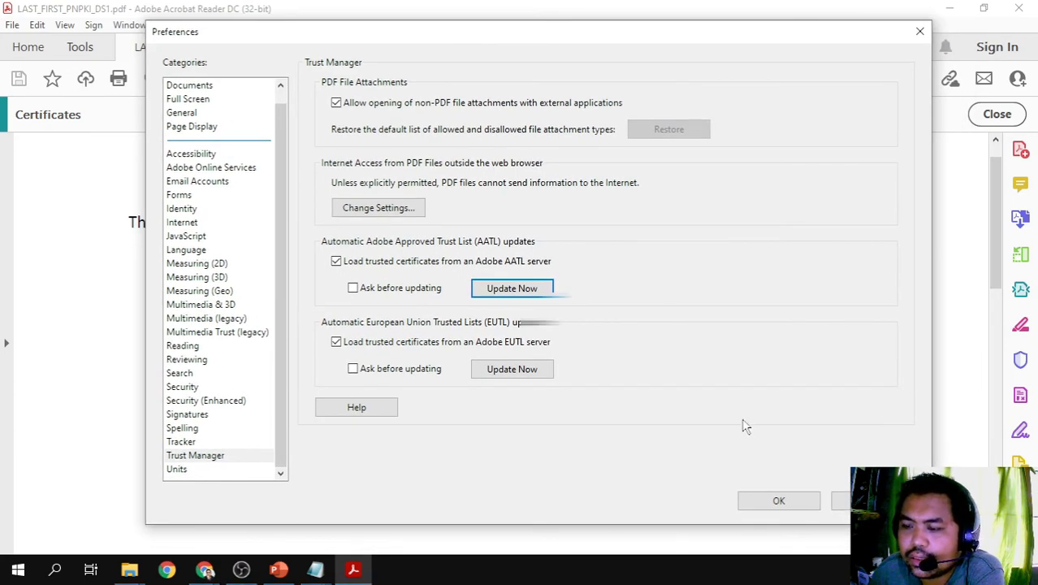
pyautogui.click(768, 501)
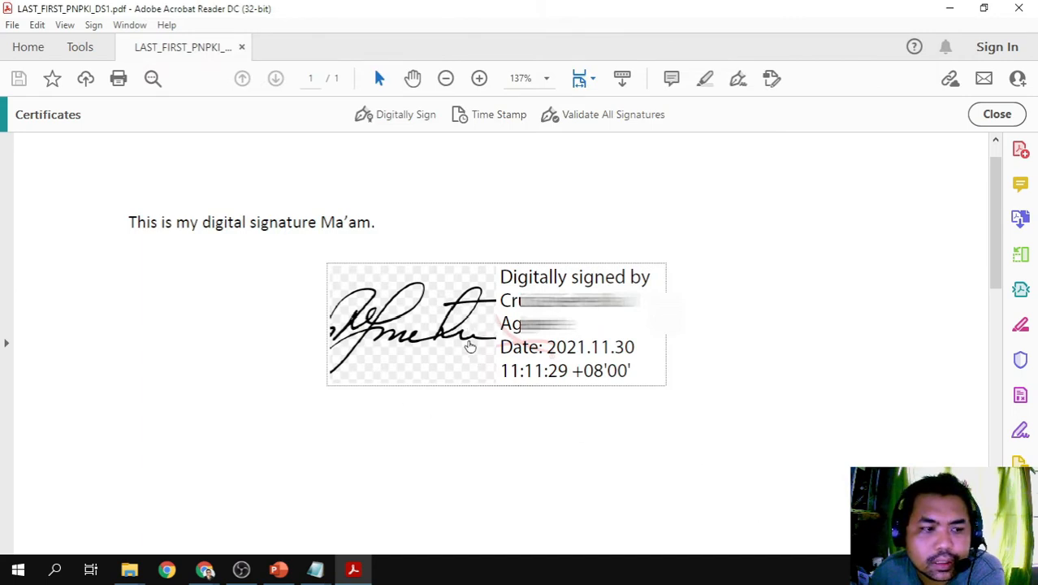
# Recheck the validation status of the digital signature placed in the document.
pyautogui.moveTo(482, 344)
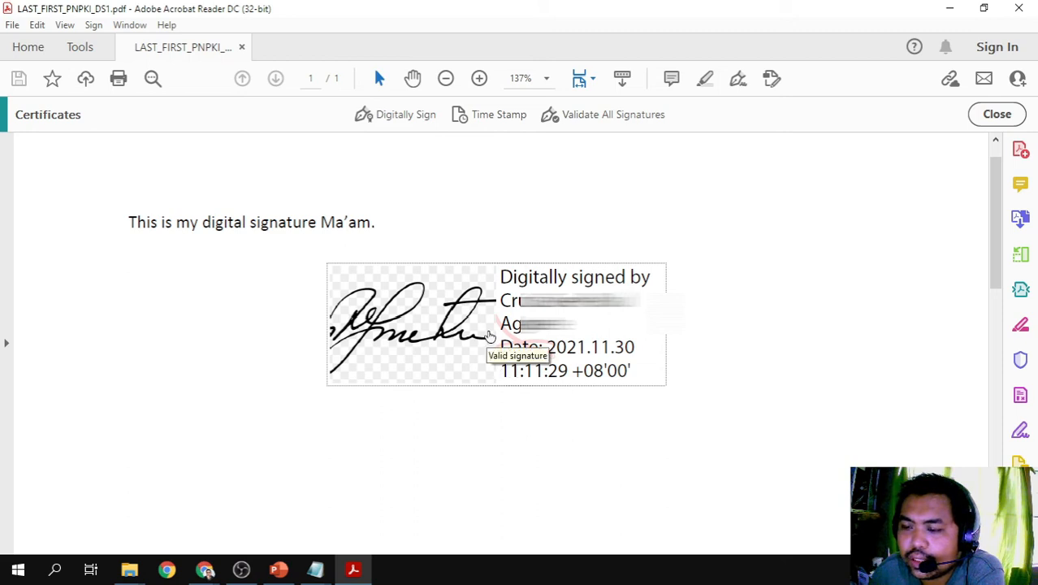
pyautogui.click(491, 343)
pyautogui.moveTo(479, 203)
pyautogui.mouseDown()
pyautogui.moveTo(479, 328)
pyautogui.moveTo(478, 255)
pyautogui.mouseUp()
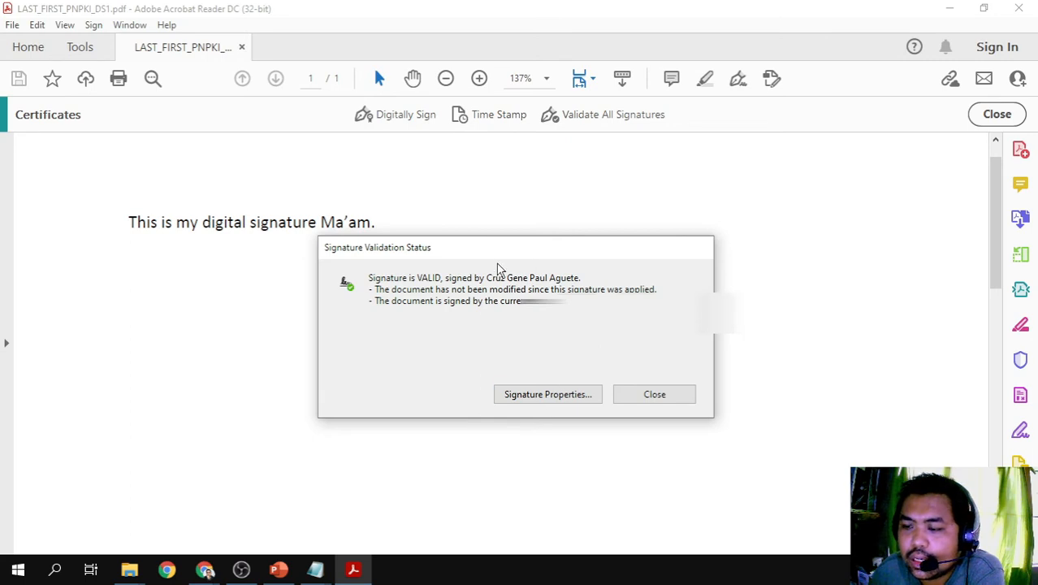
pyautogui.moveTo(501, 259)
pyautogui.mouseDown()
pyautogui.moveTo(508, 334)
pyautogui.moveTo(497, 252)
pyautogui.moveTo(489, 264)
pyautogui.mouseUp()
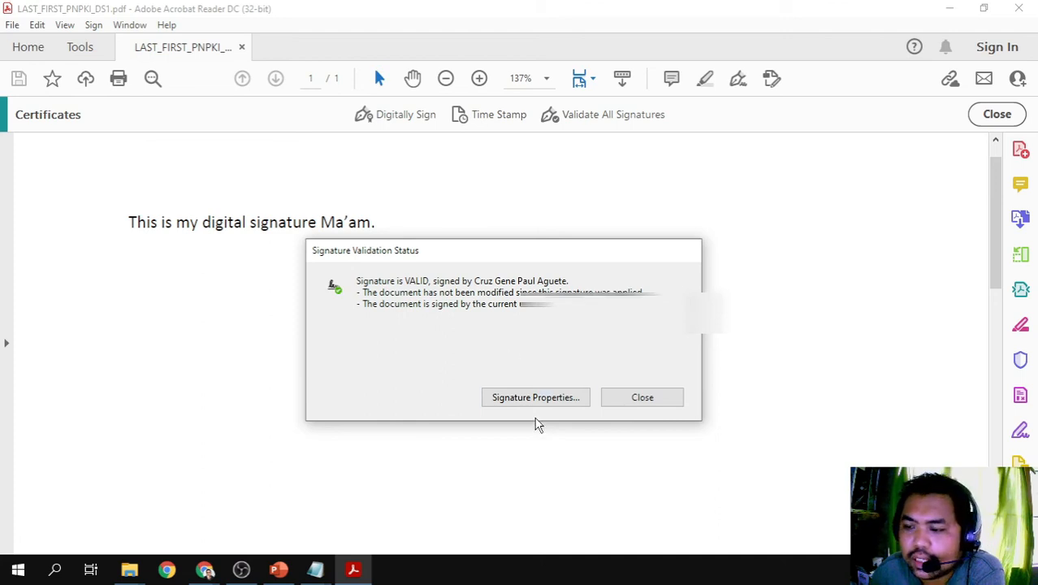
pyautogui.moveTo(519, 253); pyautogui.dragTo(507, 254)
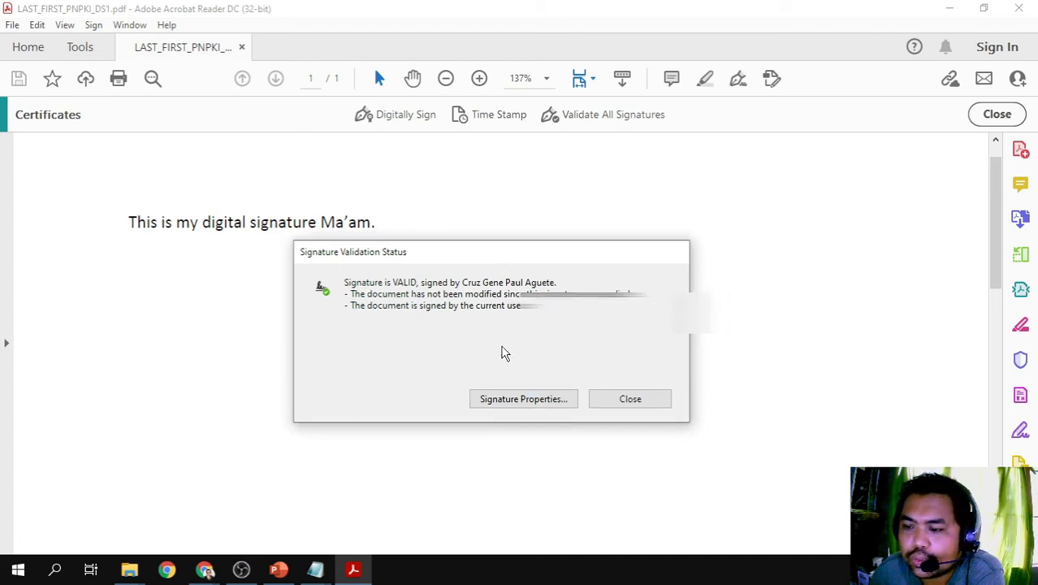
# Examine the signature's properties, including its validity summary and advanced signature details.
pyautogui.click(506, 401)
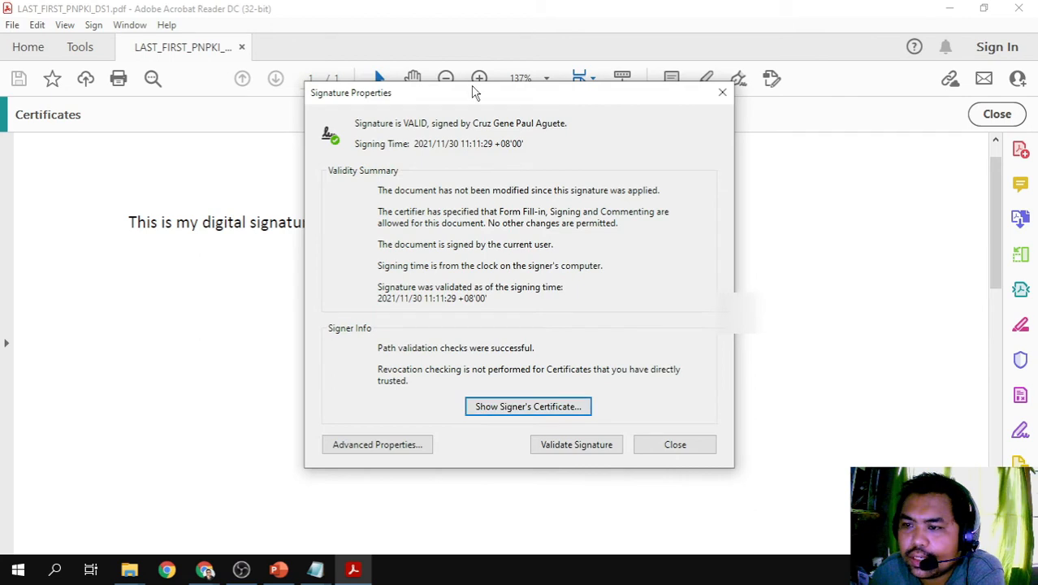
pyautogui.moveTo(467, 99); pyautogui.dragTo(451, 96)
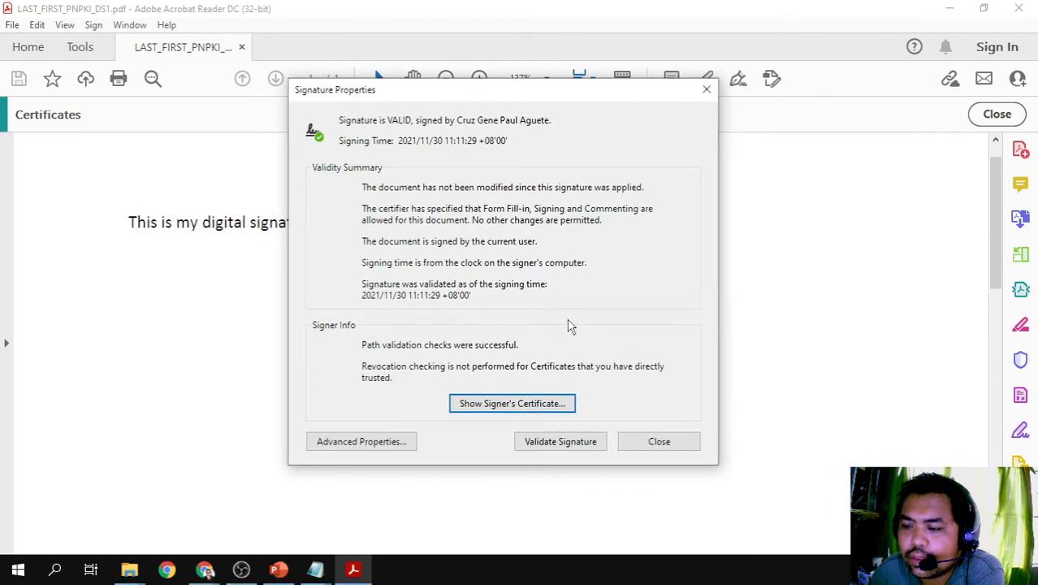
pyautogui.click(387, 447)
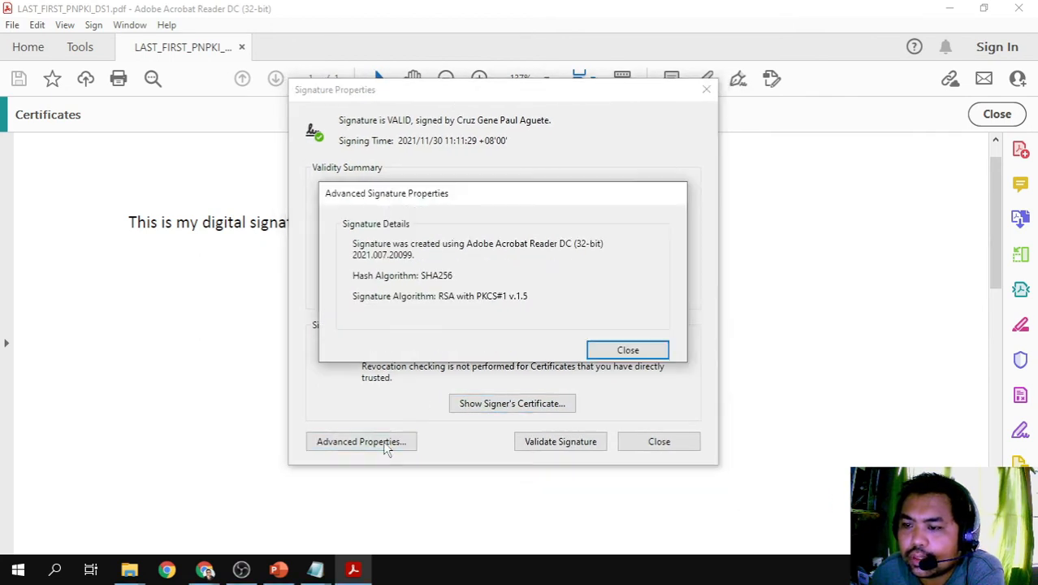
pyautogui.click(622, 351)
# View the signer's certificate and examine its summary for issuer, validity period and intended usage.
pyautogui.click(514, 410)
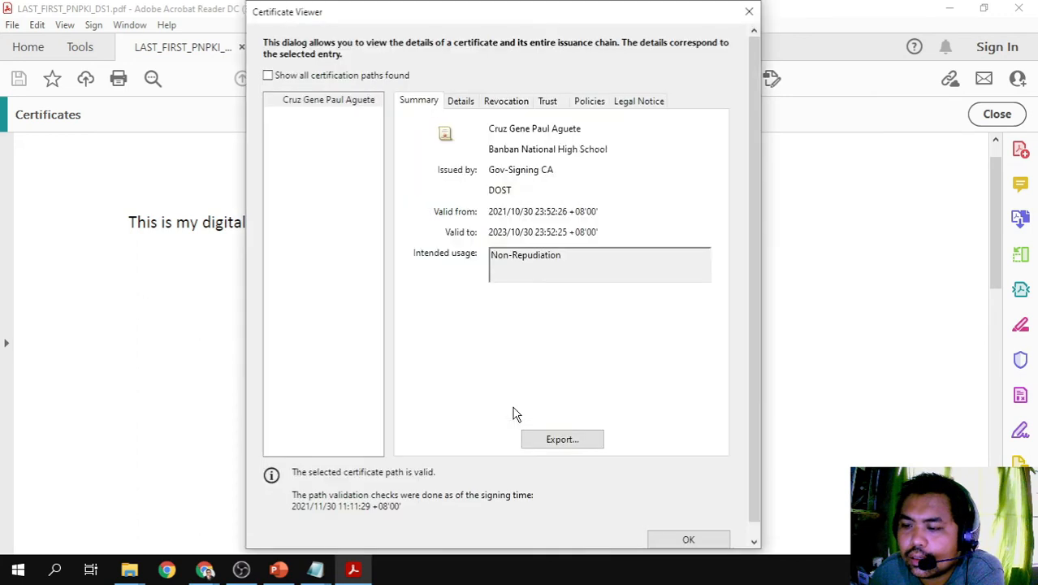
pyautogui.click(749, 12)
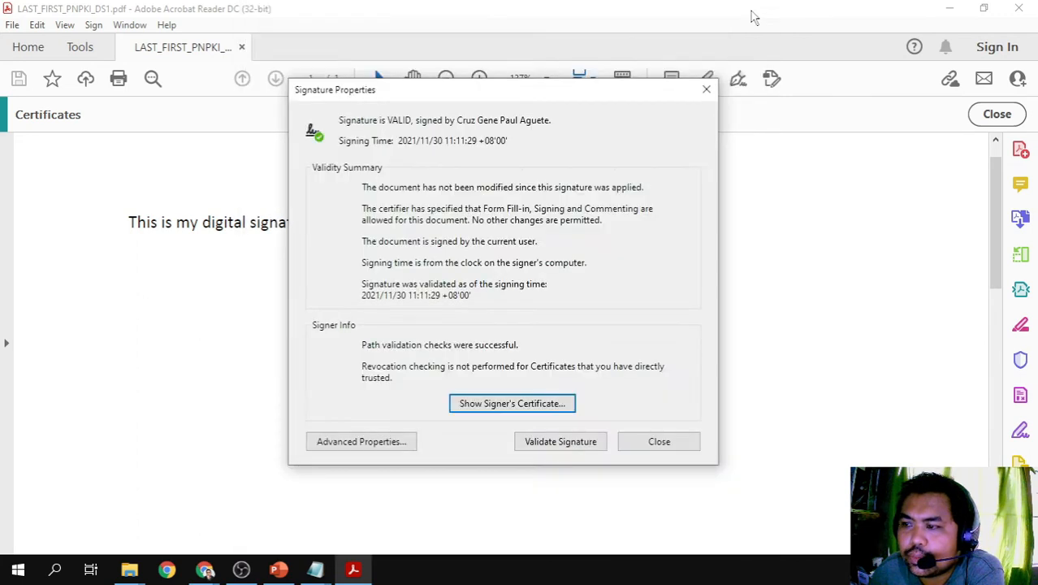
pyautogui.click(512, 404)
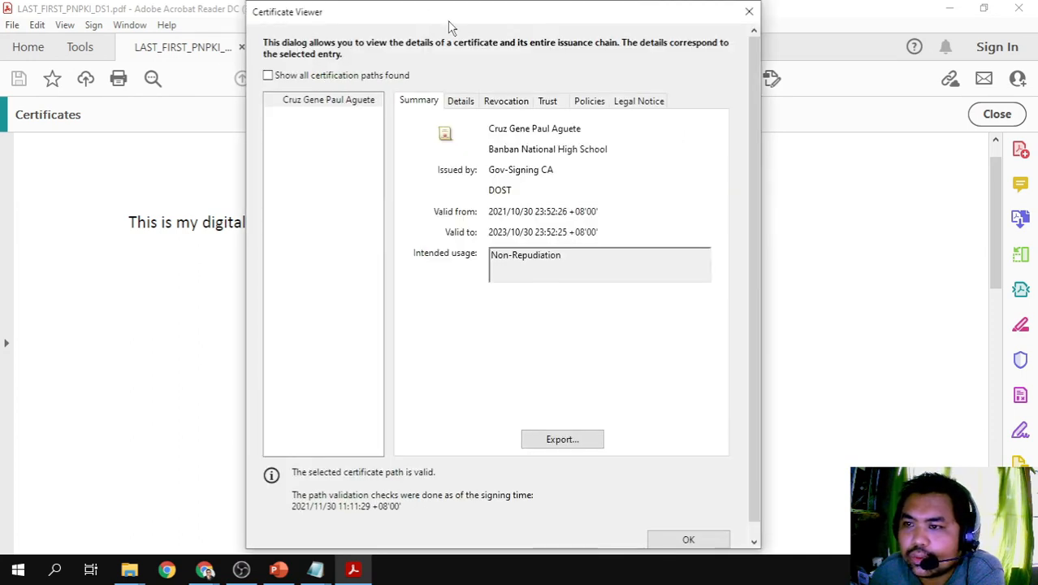
pyautogui.moveTo(451, 28)
pyautogui.mouseDown()
pyautogui.moveTo(449, 77)
pyautogui.moveTo(449, 23)
pyautogui.moveTo(456, 31)
pyautogui.mouseUp()
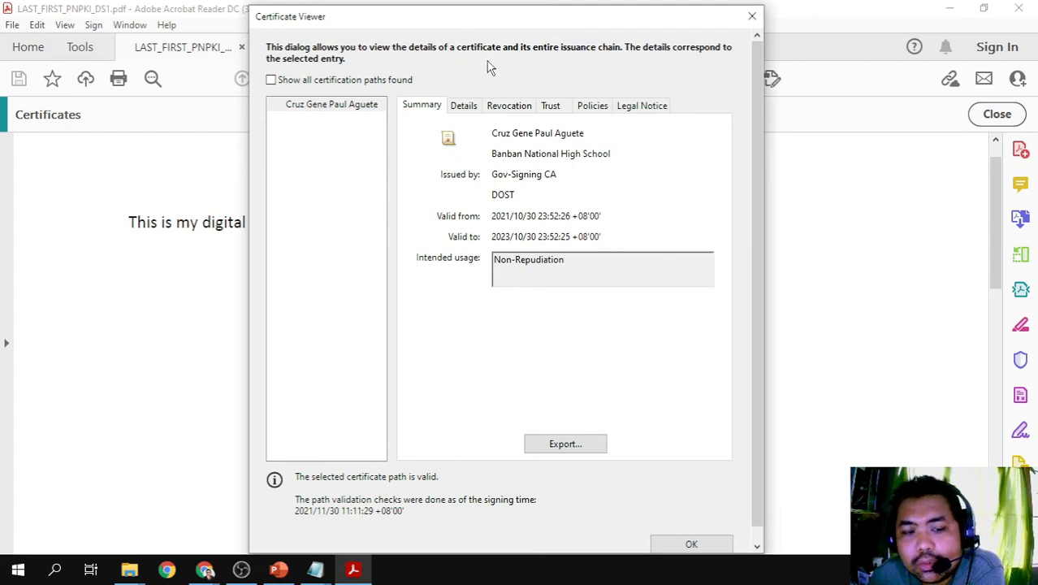
# Review the signer certificate's details, revocation and trust settings, and close the certificate and signature dialogs.
pyautogui.moveTo(522, 29)
pyautogui.mouseDown()
pyautogui.moveTo(507, 34)
pyautogui.moveTo(517, 32)
pyautogui.mouseUp()
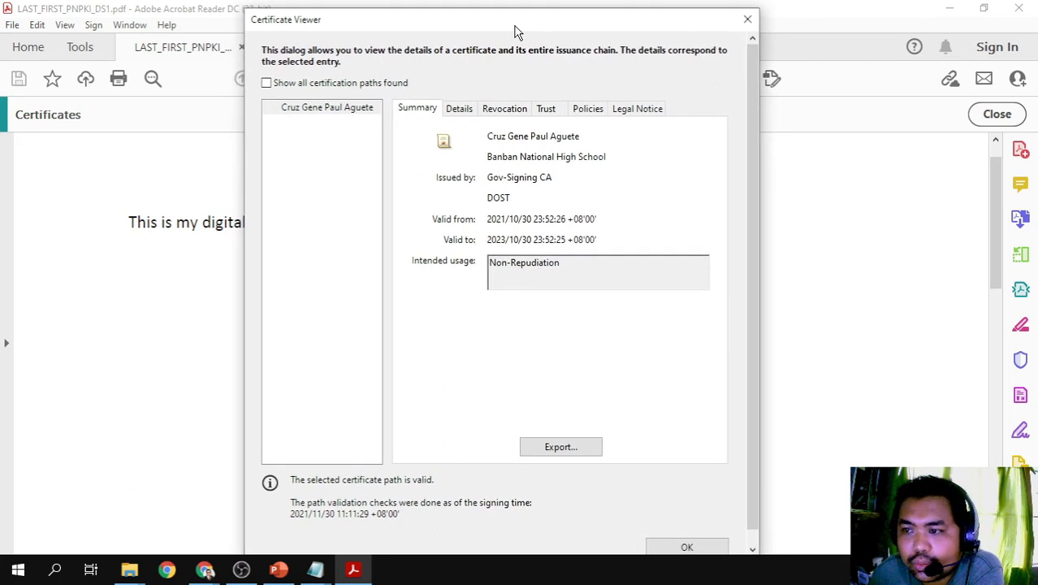
pyautogui.click(459, 110)
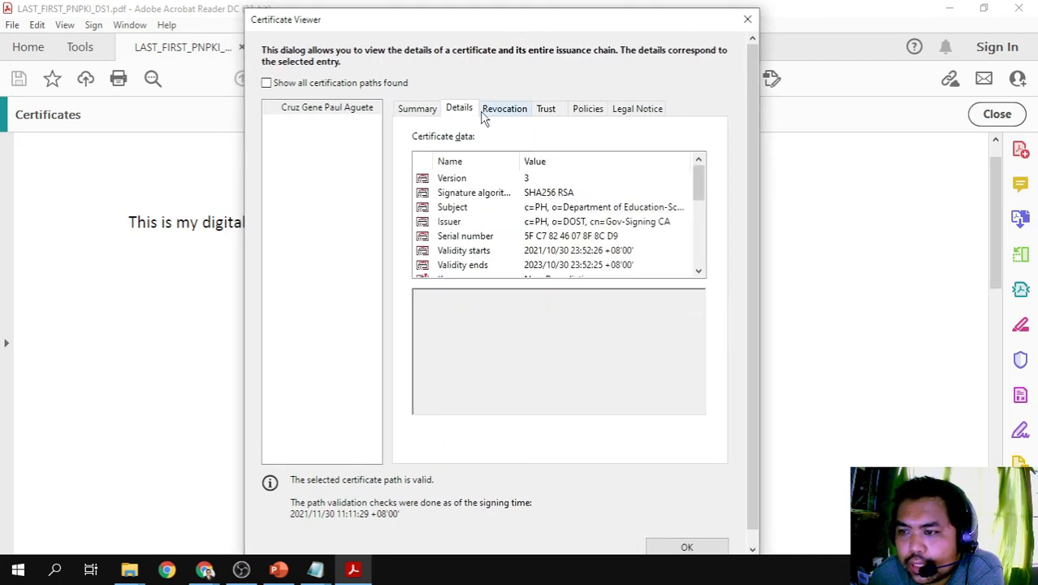
pyautogui.click(490, 112)
pyautogui.click(547, 111)
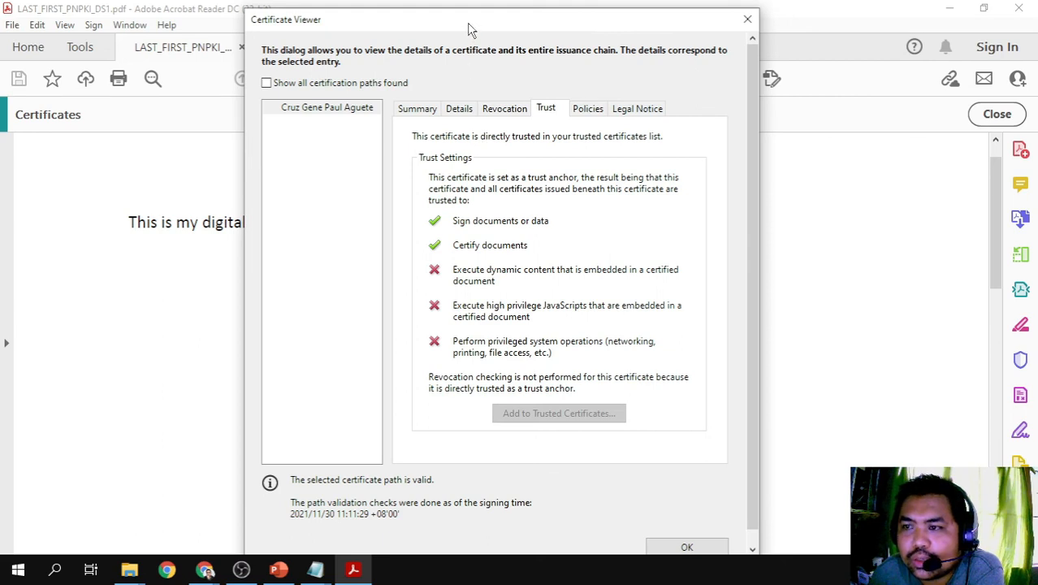
pyautogui.moveTo(468, 28); pyautogui.dragTo(501, 24)
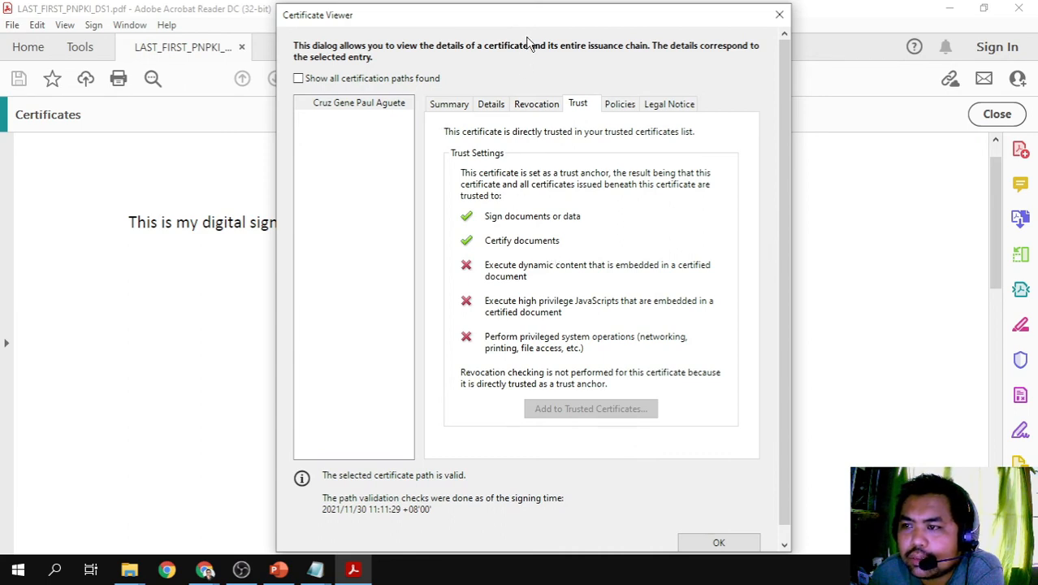
pyautogui.moveTo(524, 26); pyautogui.dragTo(522, 24)
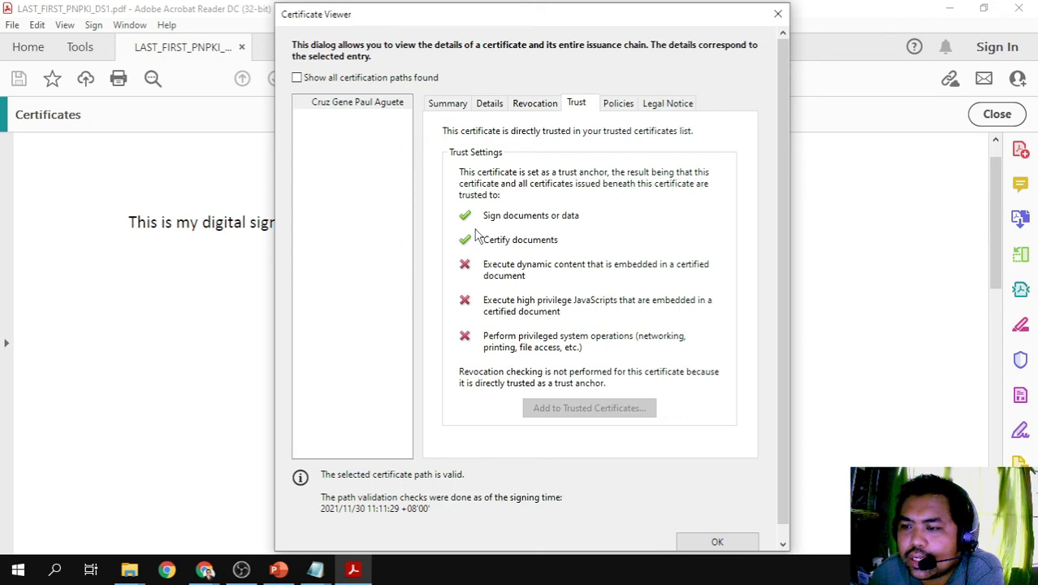
pyautogui.moveTo(563, 28); pyautogui.dragTo(553, 20)
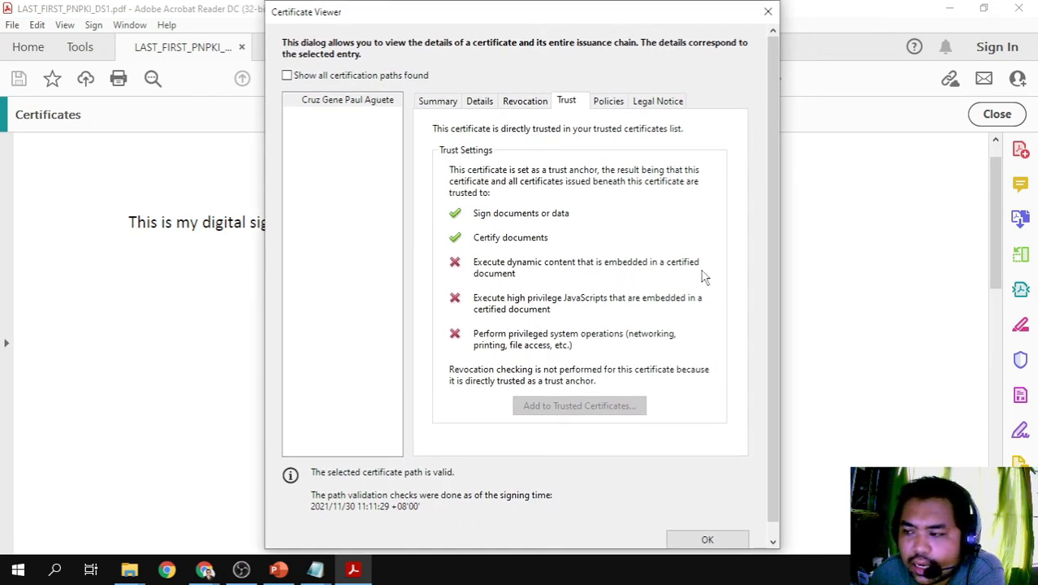
pyautogui.scroll(-1, 773, 319)
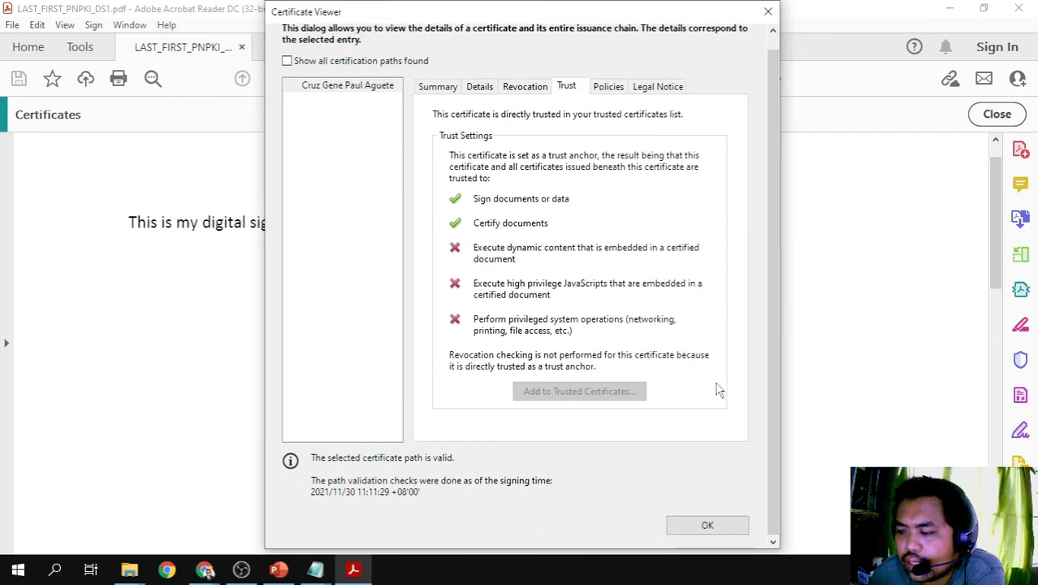
pyautogui.click(704, 526)
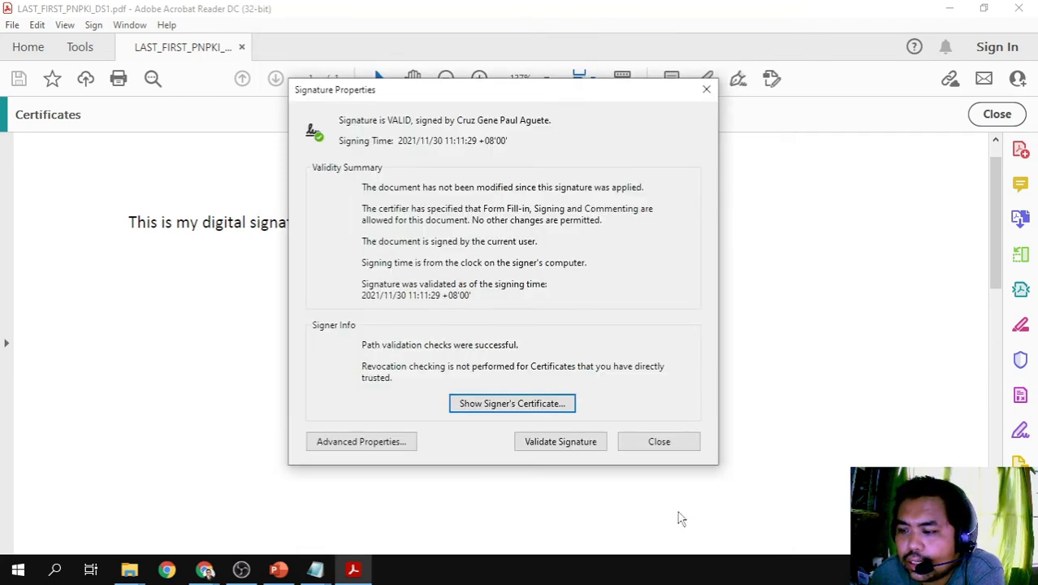
pyautogui.click(657, 445)
pyautogui.click(520, 437)
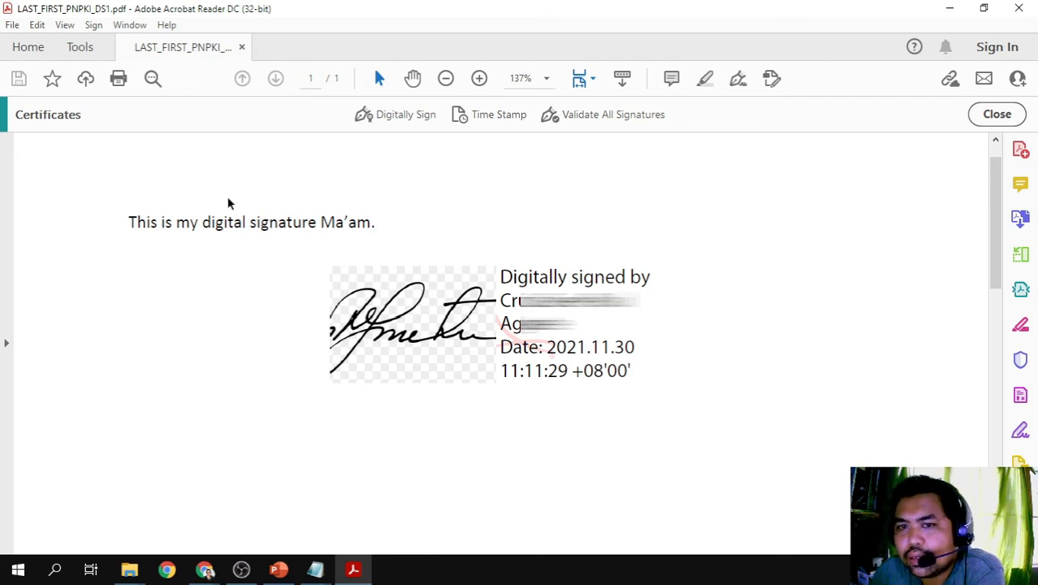
# Close the signed PDF and return to the PNPKI-SAMPLE folder in File Explorer.
pyautogui.click(12, 24)
pyautogui.click(478, 233)
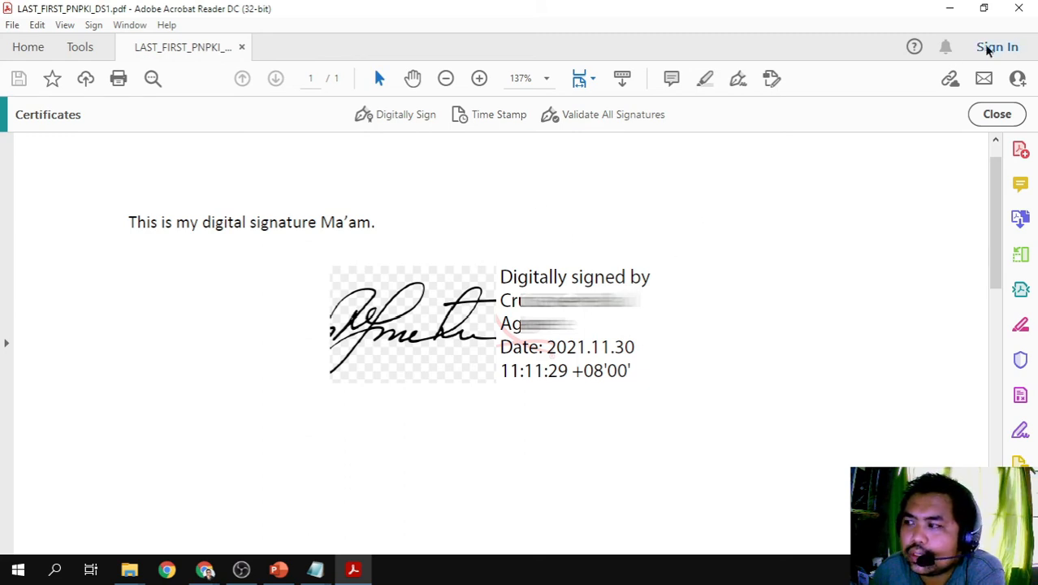
pyautogui.click(1019, 10)
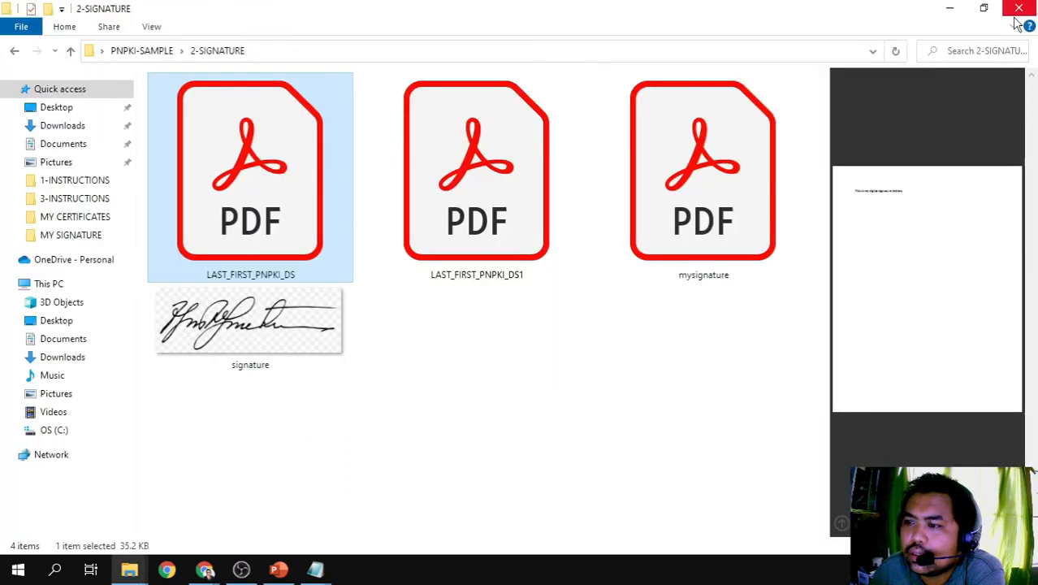
pyautogui.click(18, 52)
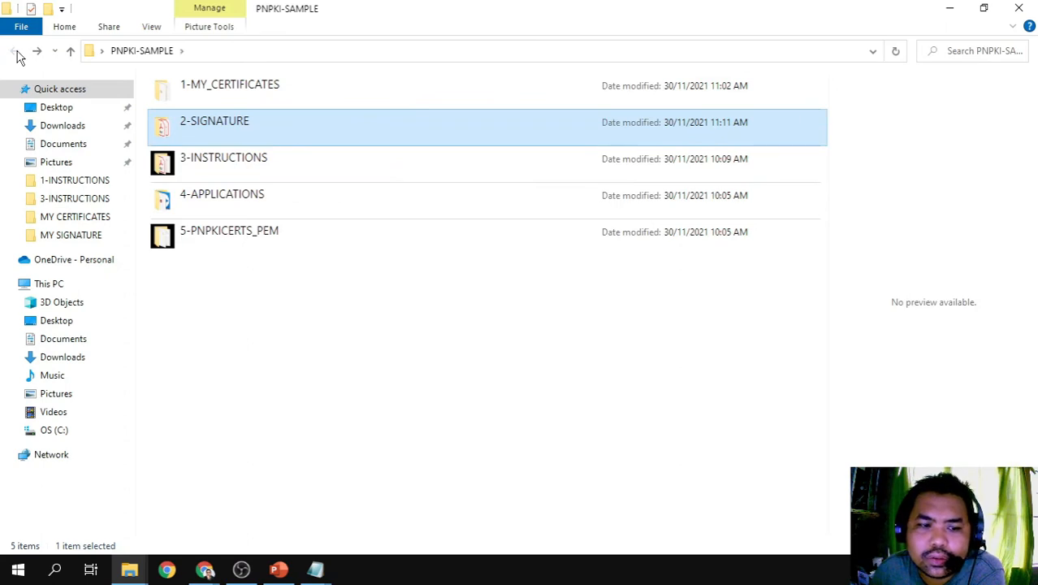
# Look through the PNPKI-SAMPLE subfolders, including the contents of 1-MY_CERTIFICATES and 3-INSTRUCTIONS.
pyautogui.click(231, 329)
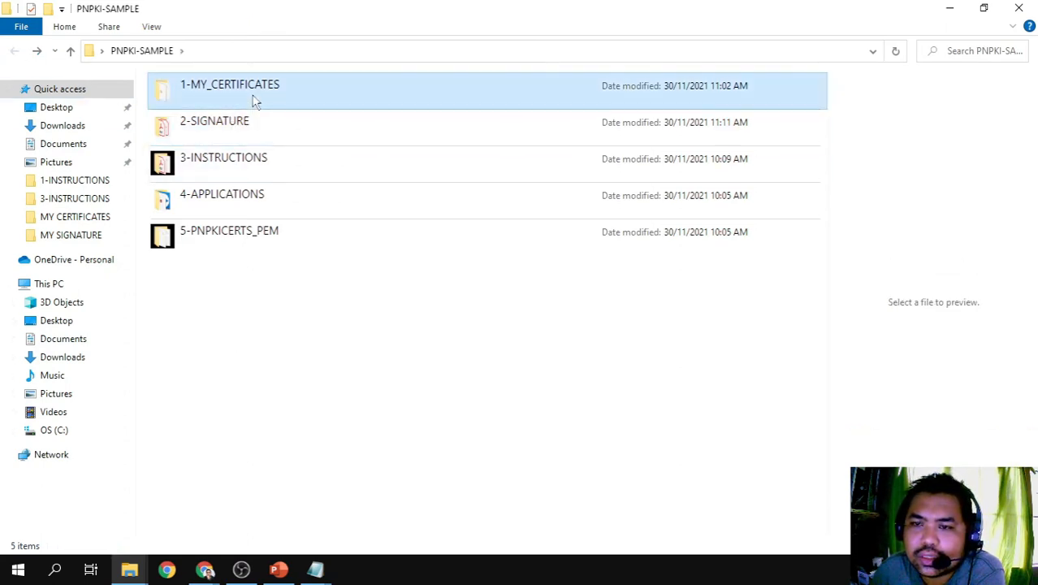
pyautogui.click(249, 135)
pyautogui.click(267, 166)
pyautogui.click(264, 136)
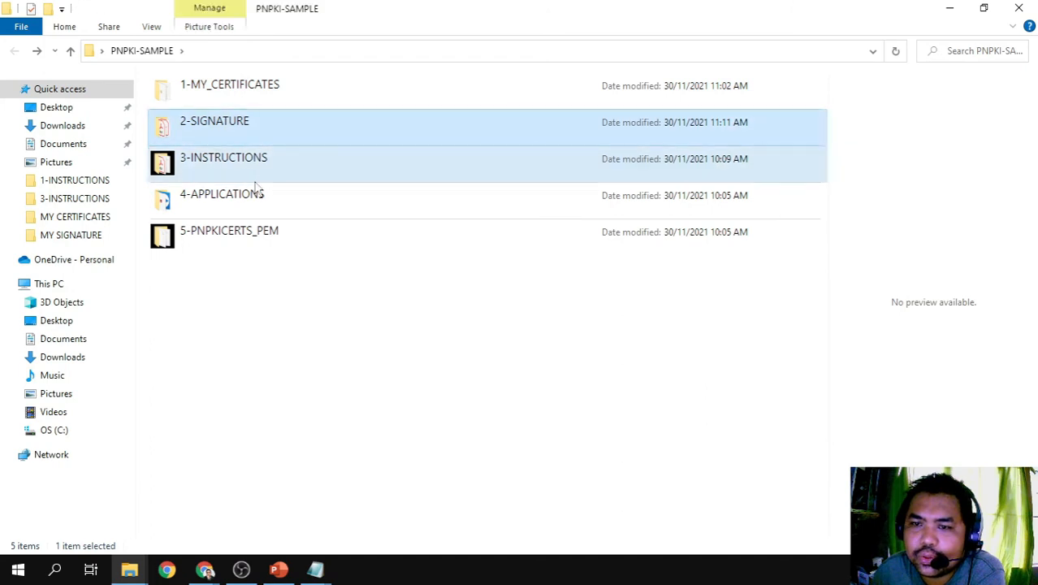
pyautogui.click(257, 209)
pyautogui.click(270, 234)
pyautogui.click(243, 132)
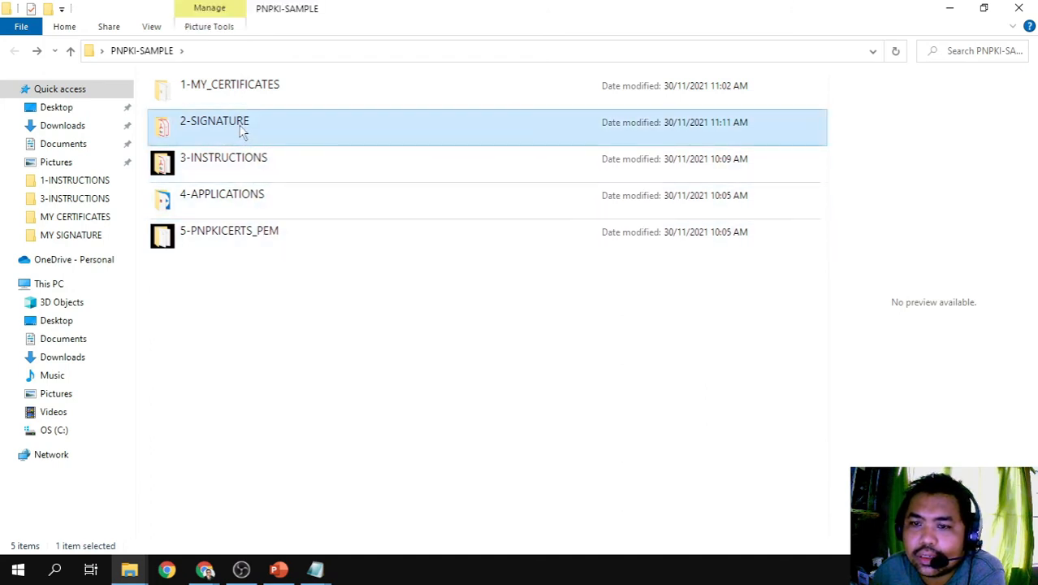
pyautogui.doubleClick(241, 100)
pyautogui.click(14, 51)
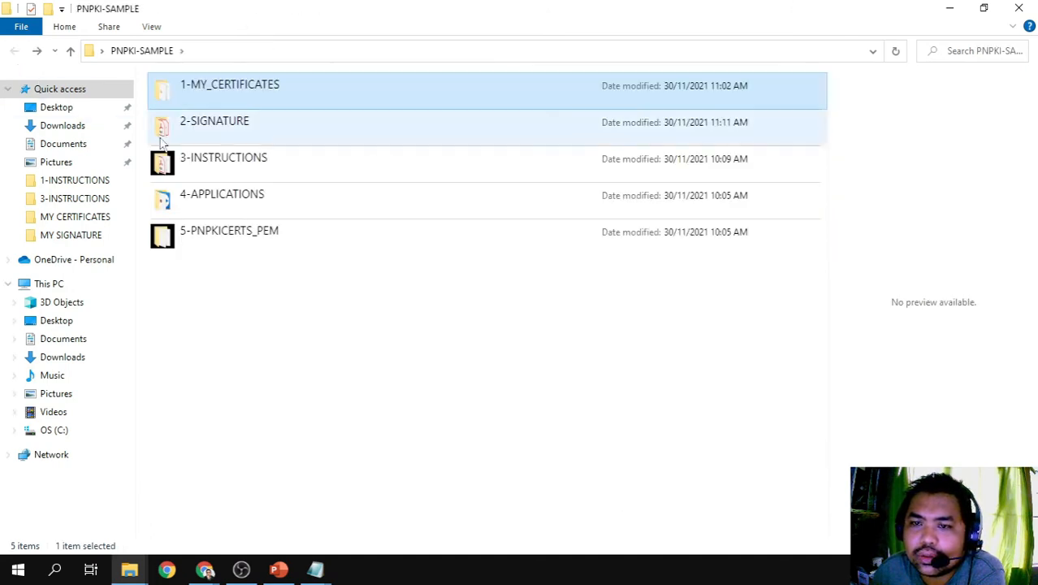
pyautogui.doubleClick(248, 177)
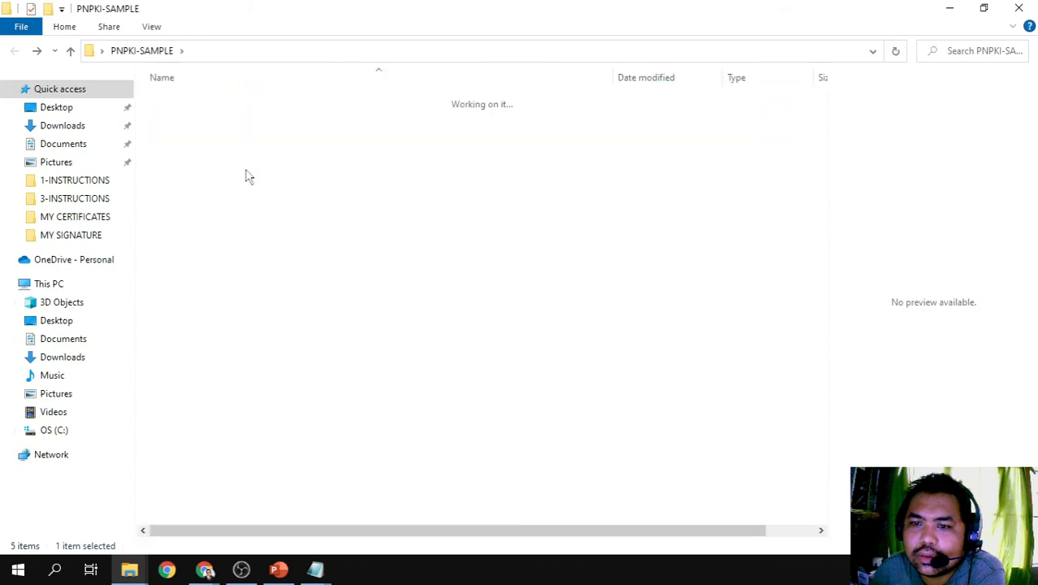
pyautogui.click(14, 51)
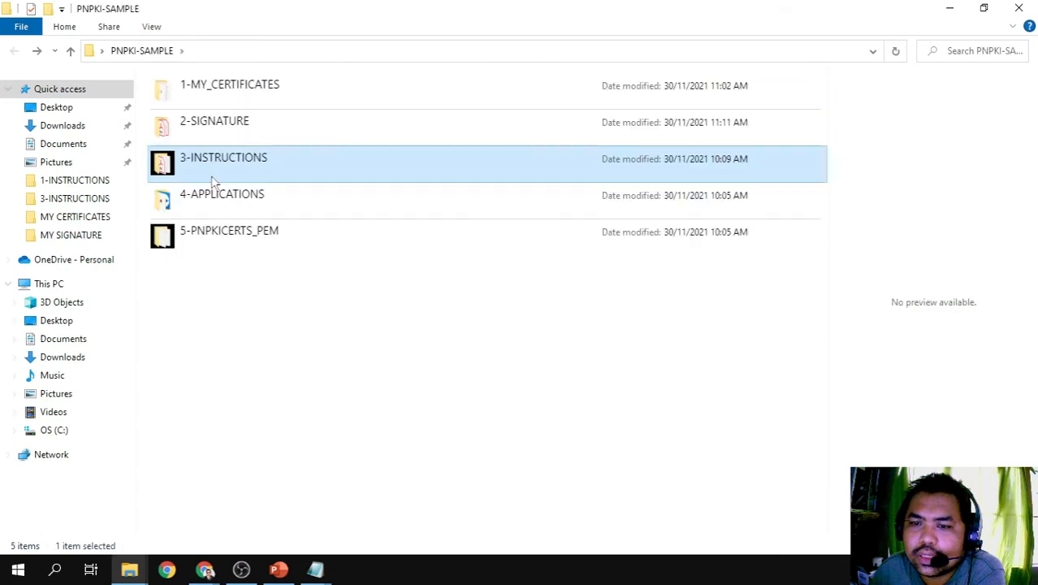
# Launch the firefox-esr-portable application from the firefox-esr-portable folder inside 4-APPLICATIONS.
pyautogui.doubleClick(261, 204)
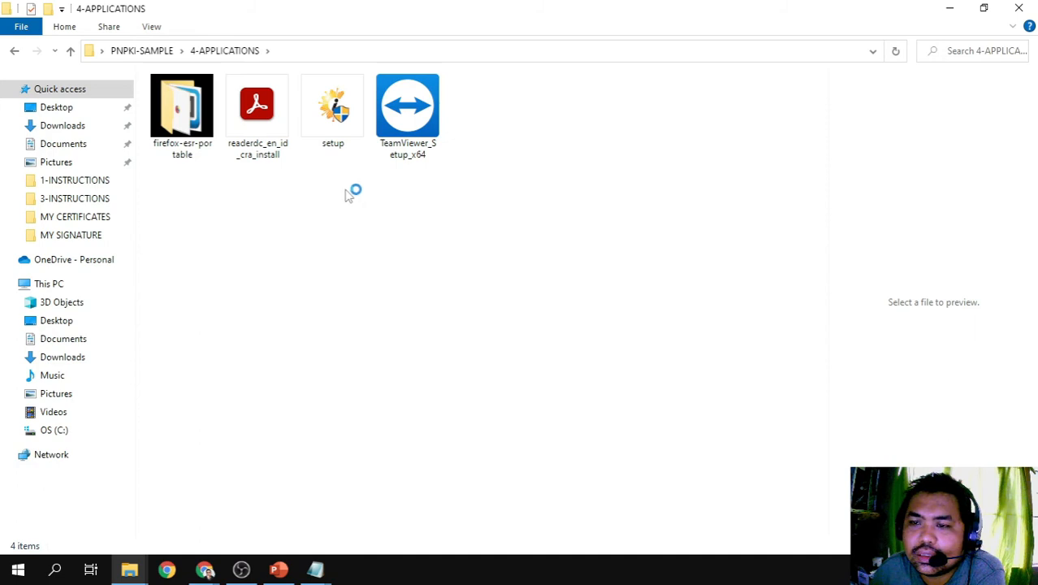
pyautogui.doubleClick(180, 109)
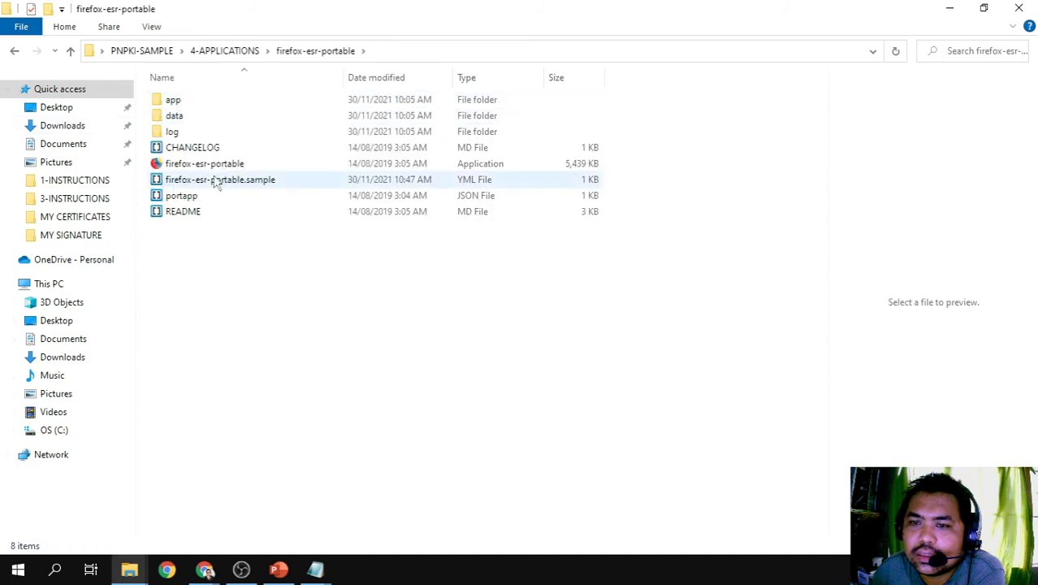
pyautogui.click(16, 52)
pyautogui.click(42, 55)
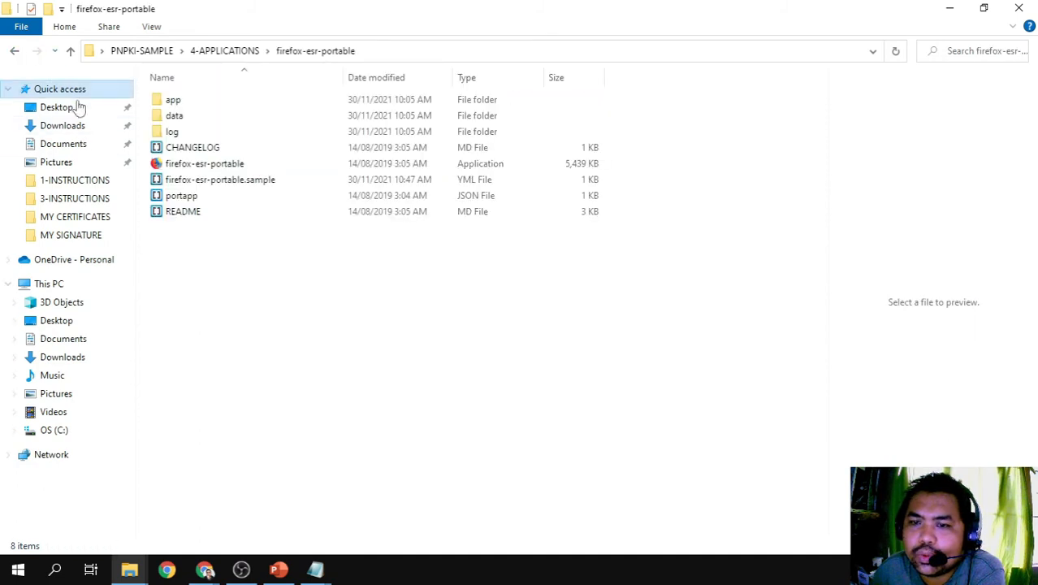
pyautogui.click(213, 165)
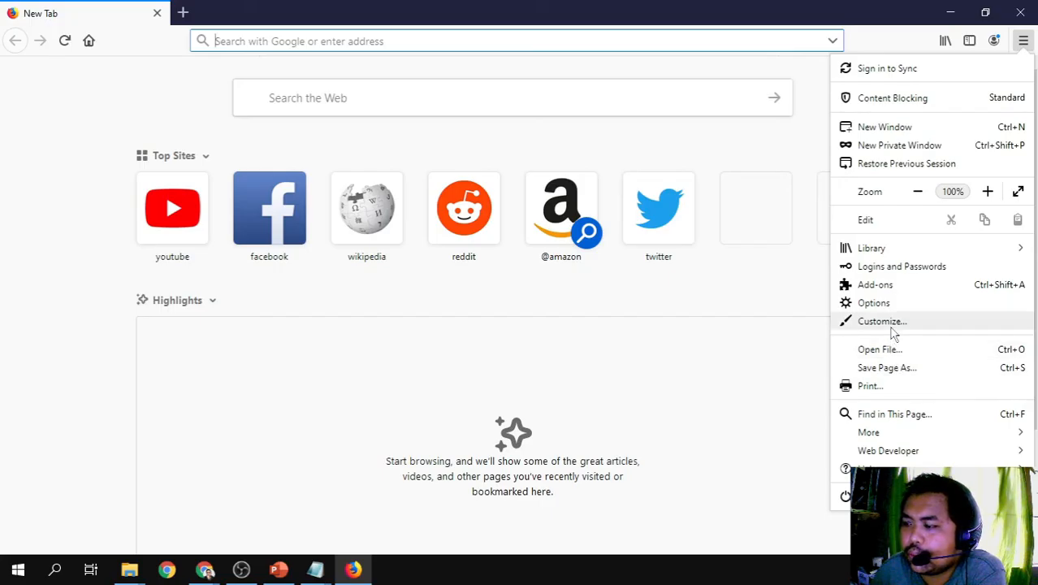
# Open the Certificate Manager from Firefox's Privacy & Security options and show the personal certificates.
pyautogui.click(884, 303)
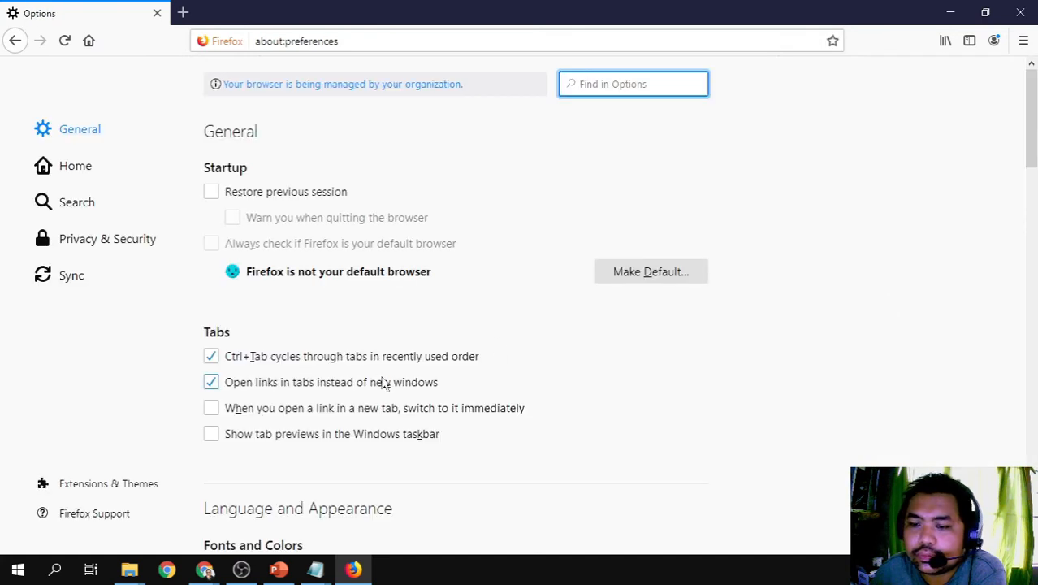
pyautogui.scroll(-15, 363, 387)
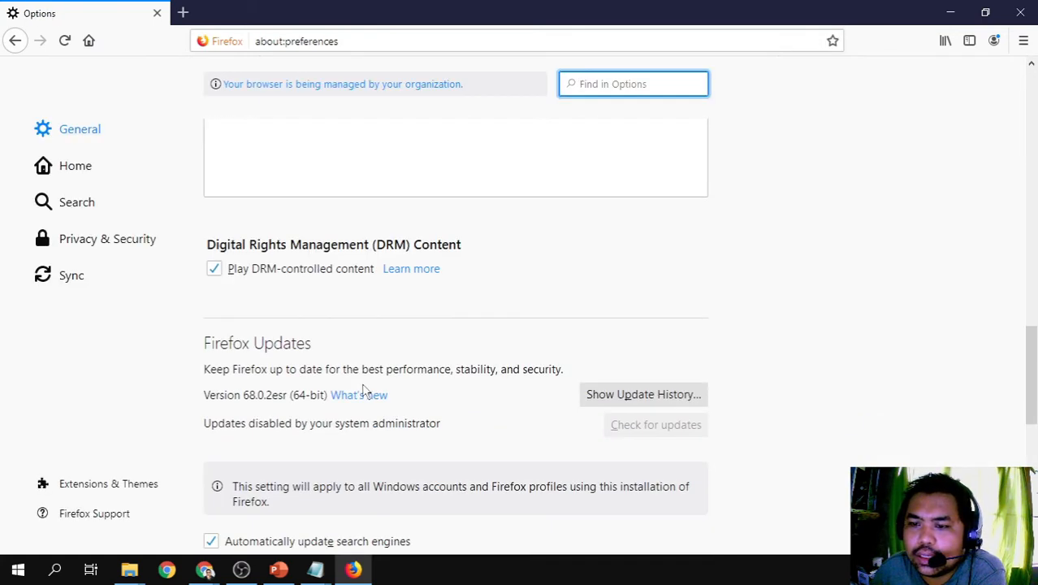
pyautogui.scroll(-10, 363, 387)
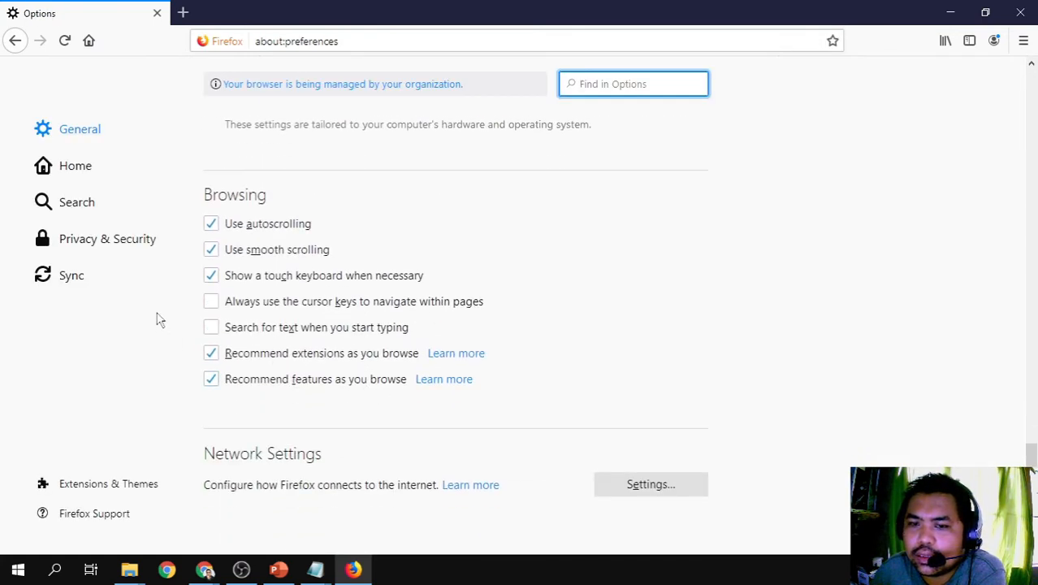
pyautogui.click(119, 244)
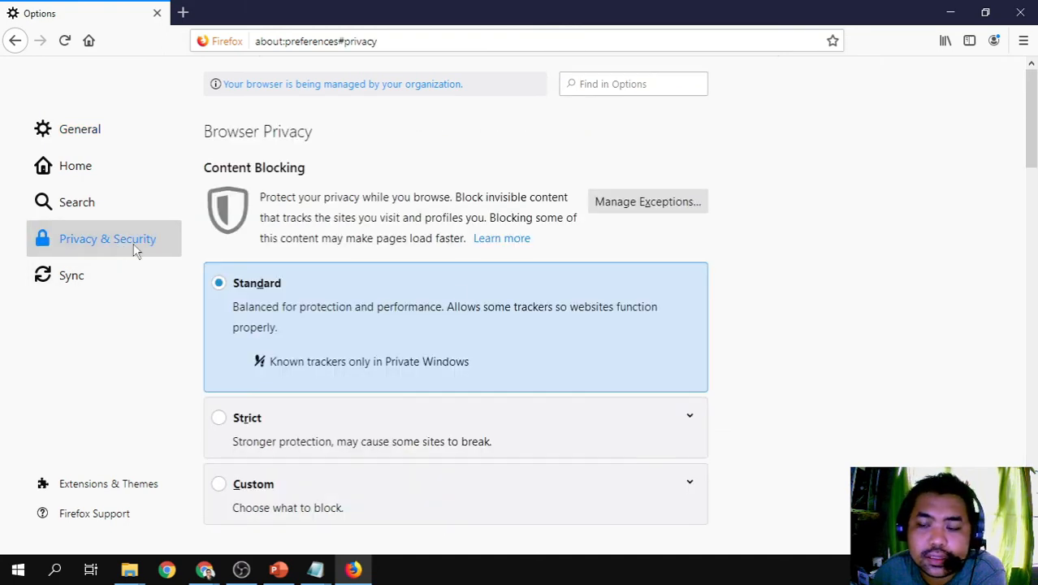
pyautogui.scroll(-10, 732, 394)
pyautogui.scroll(-5, 738, 403)
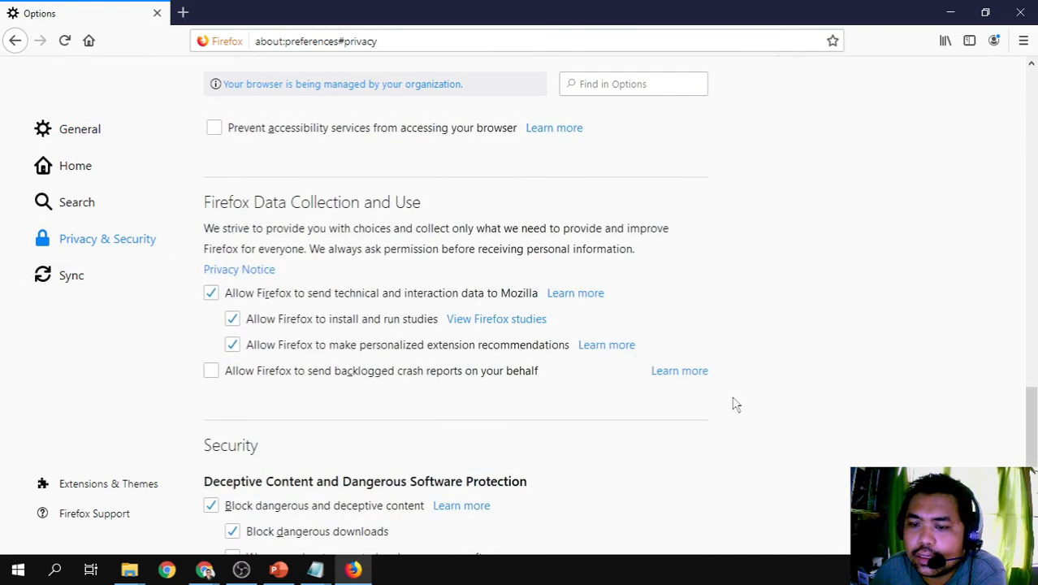
pyautogui.scroll(-3, 735, 404)
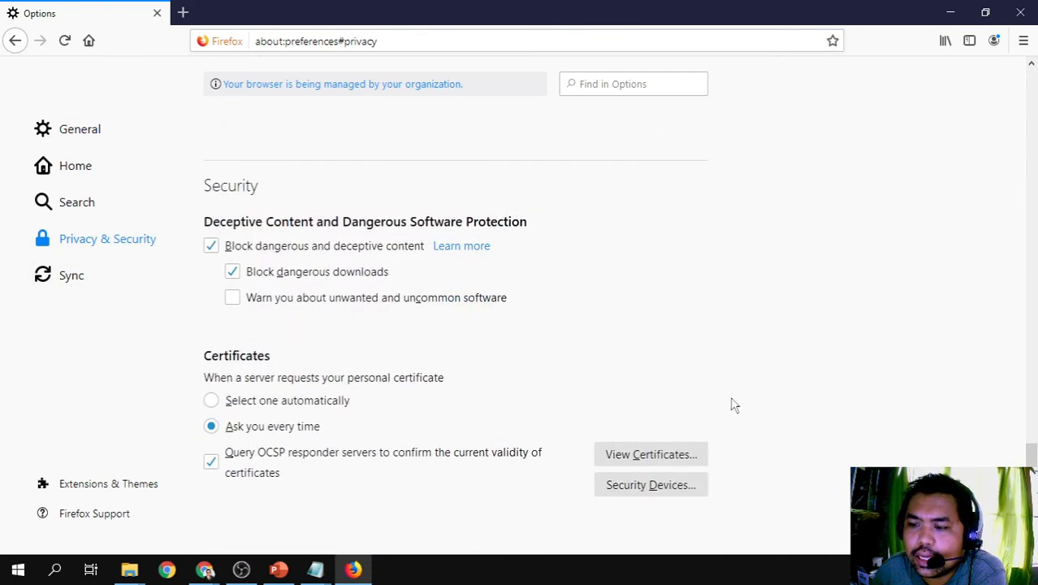
pyautogui.click(663, 455)
pyautogui.click(368, 169)
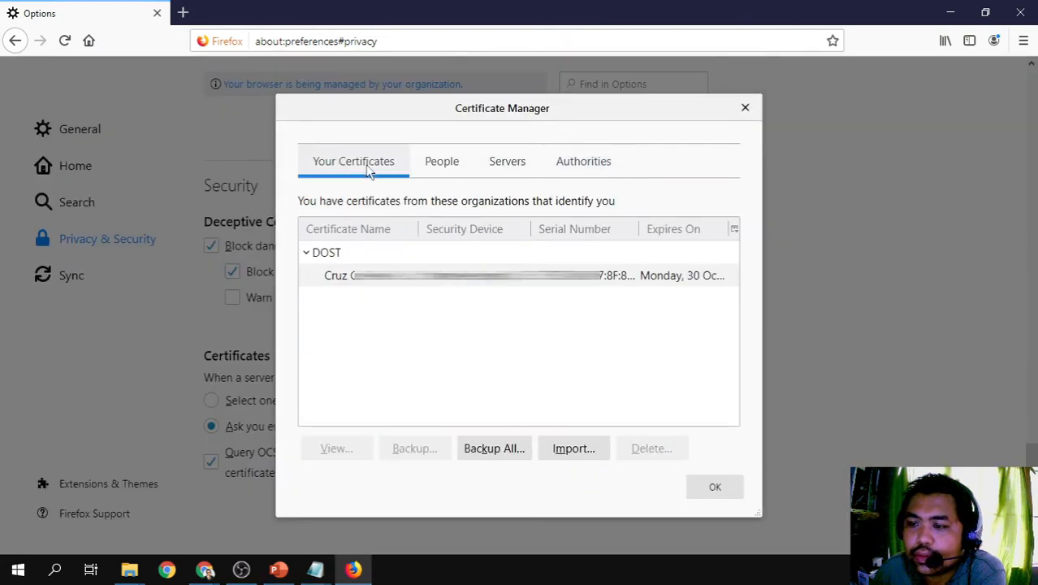
# Check the personal certificate grouped under DOST, look at the server certificates, and return to the personal certificates.
pyautogui.click(308, 254)
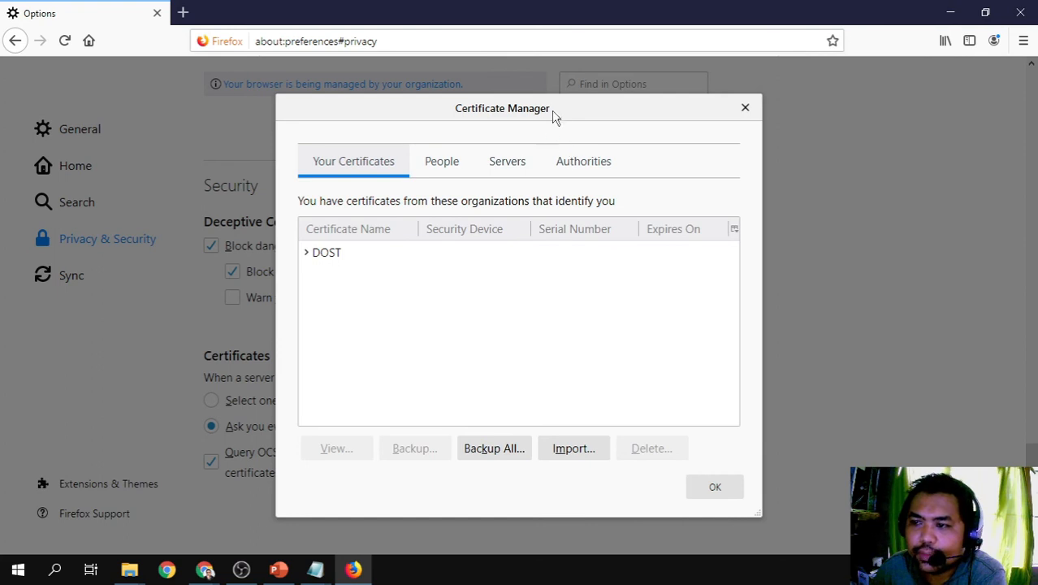
pyautogui.click(317, 255)
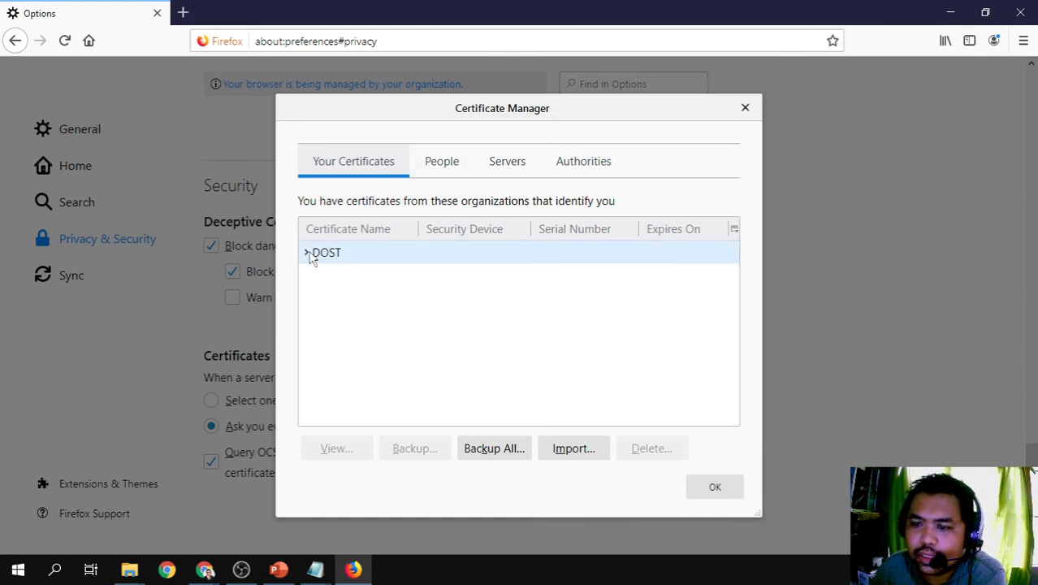
pyautogui.click(307, 253)
pyautogui.click(307, 253)
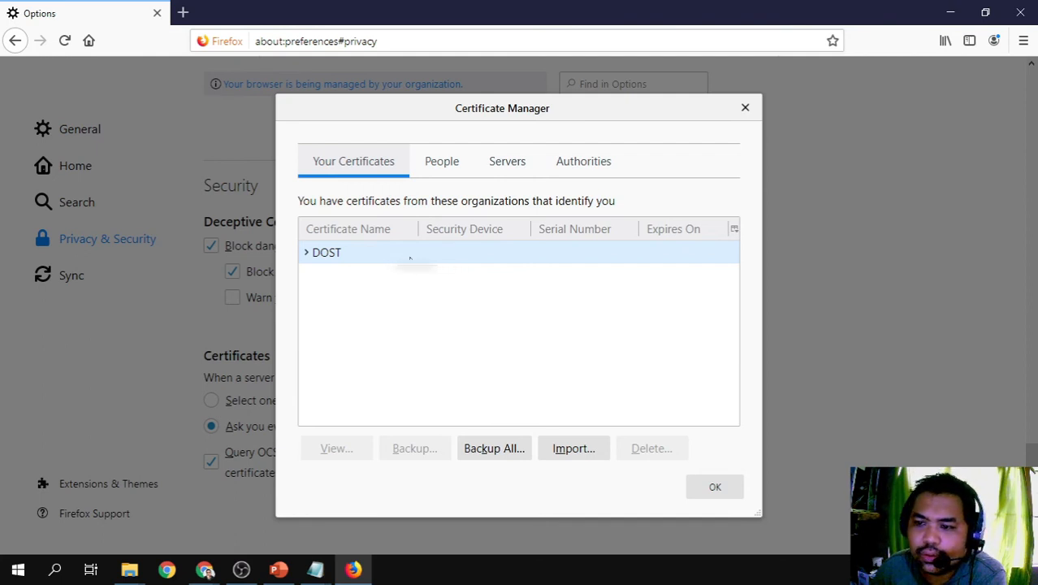
pyautogui.click(307, 253)
pyautogui.click(335, 270)
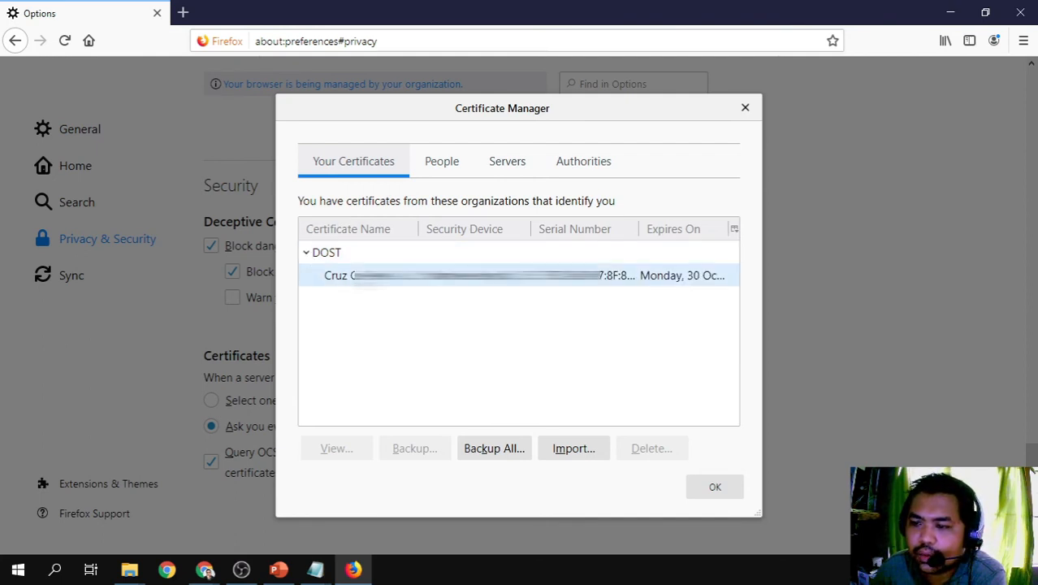
pyautogui.click(308, 253)
pyautogui.click(307, 252)
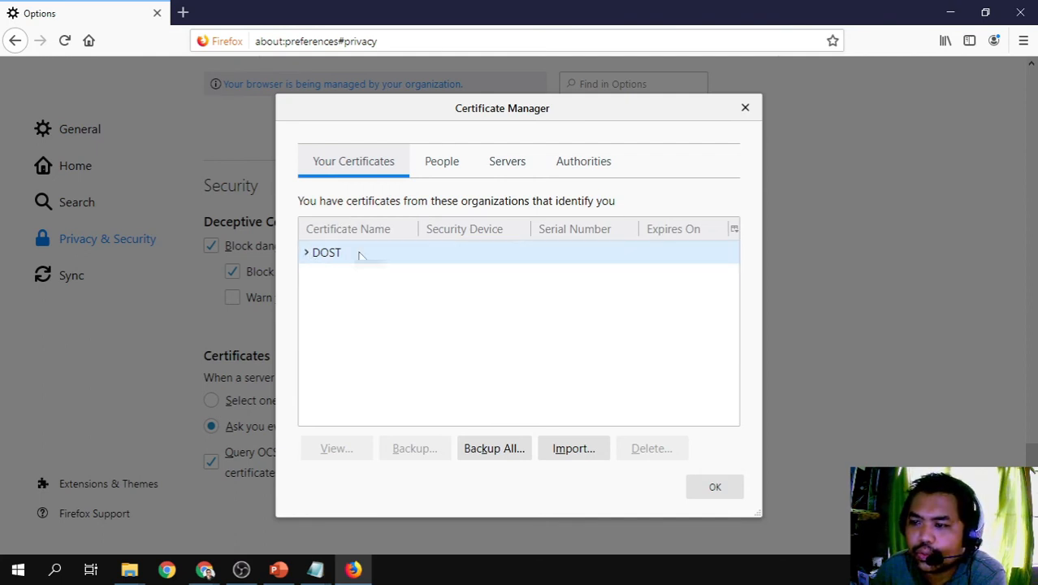
pyautogui.click(507, 160)
pyautogui.click(394, 161)
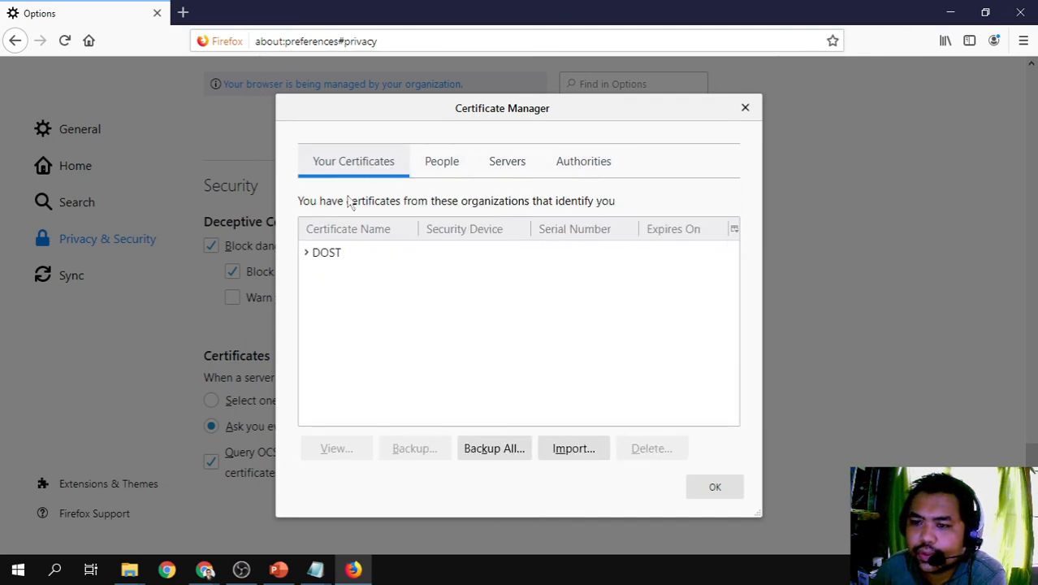
# Expand the DOST group in the personal certificates list.
pyautogui.click(304, 258)
pyautogui.click(305, 253)
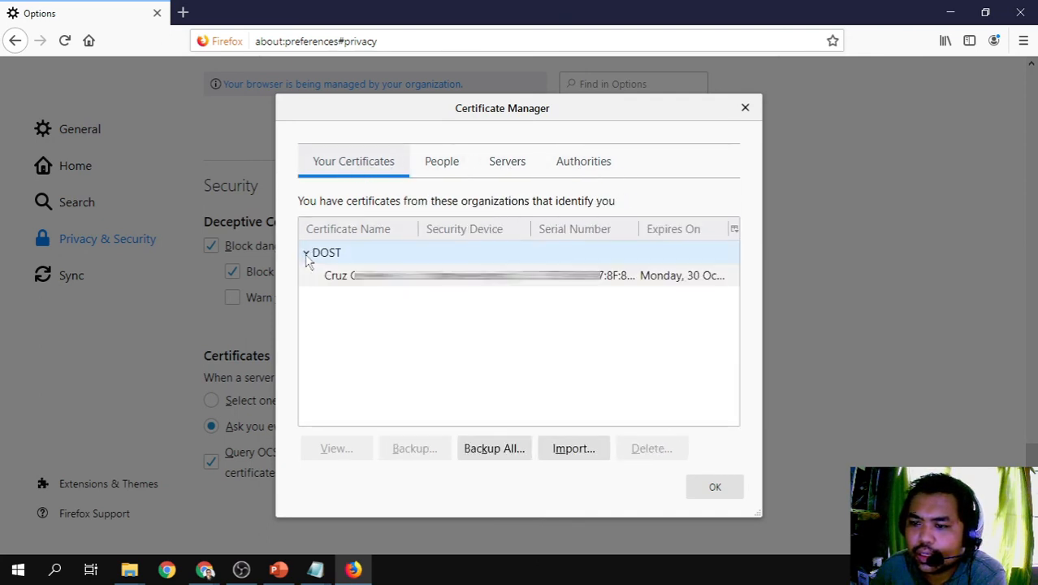
pyautogui.click(570, 454)
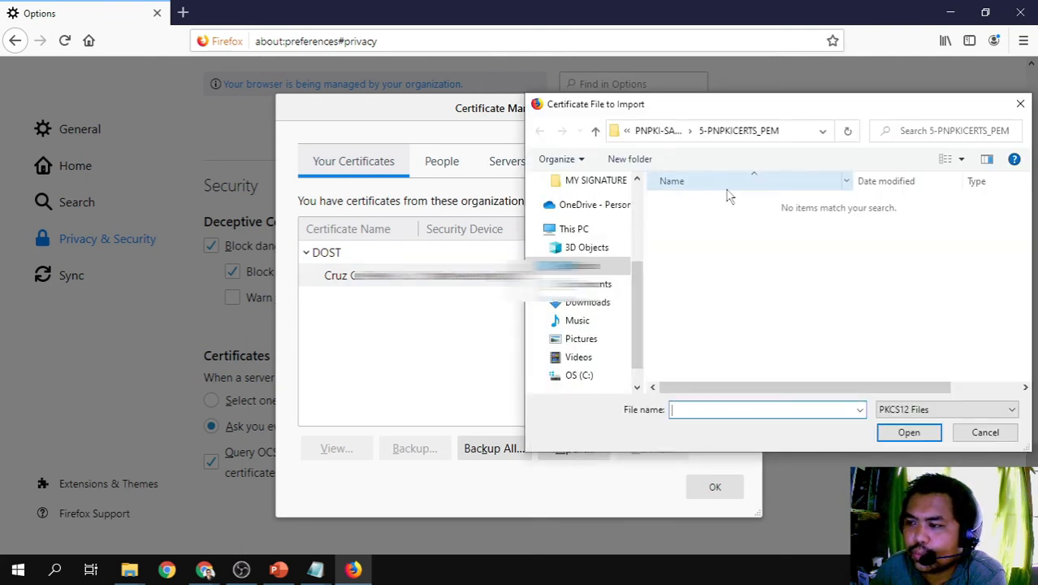
pyautogui.click(659, 131)
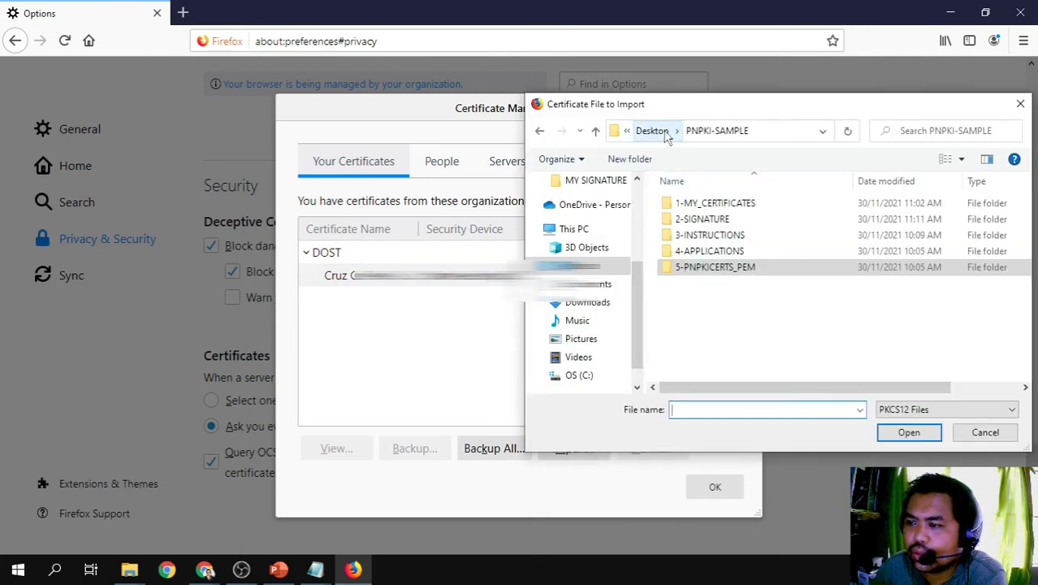
pyautogui.doubleClick(715, 205)
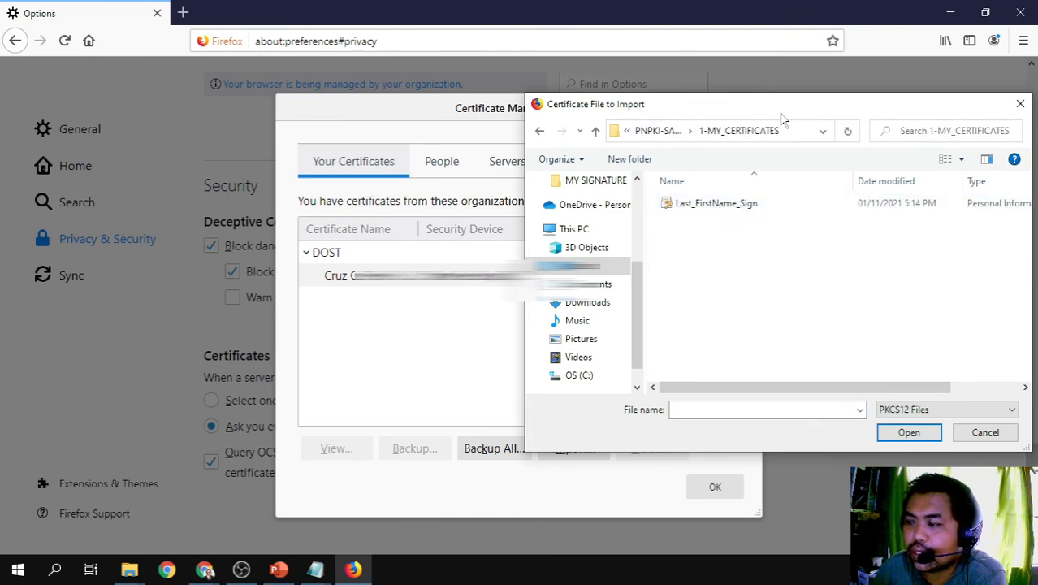
pyautogui.moveTo(793, 108); pyautogui.dragTo(781, 80)
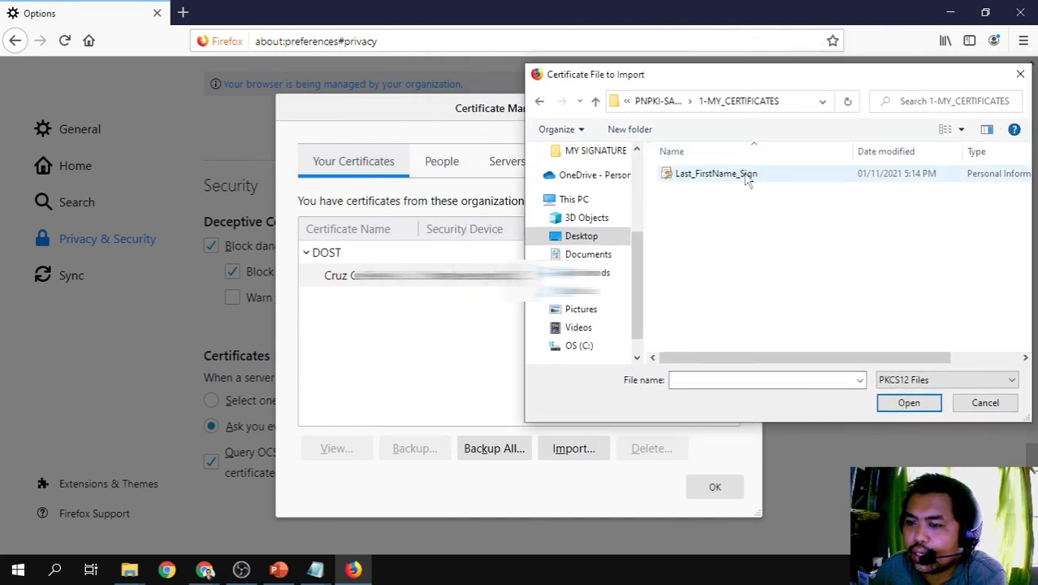
pyautogui.click(710, 175)
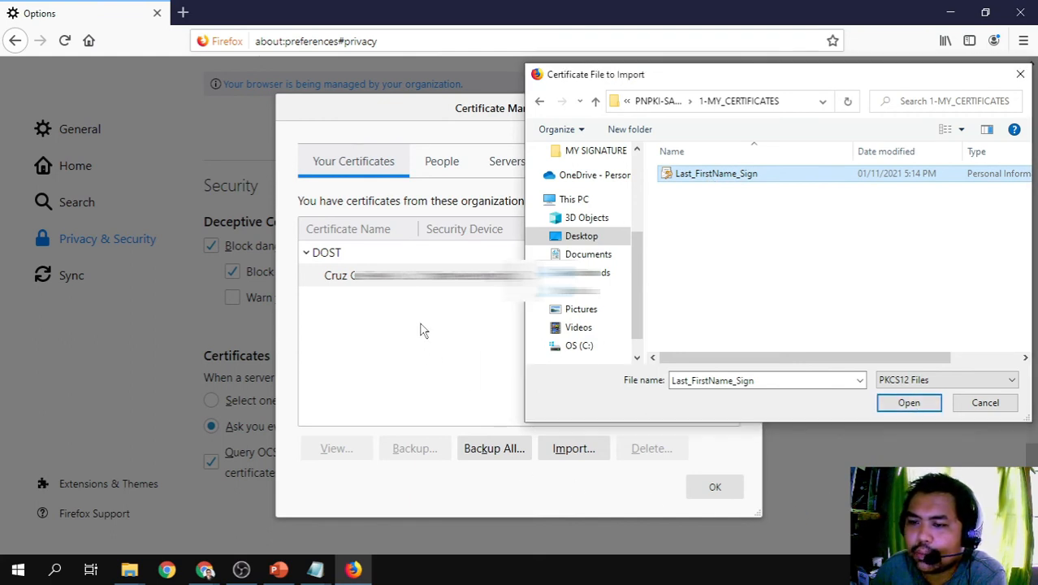
pyautogui.click(975, 406)
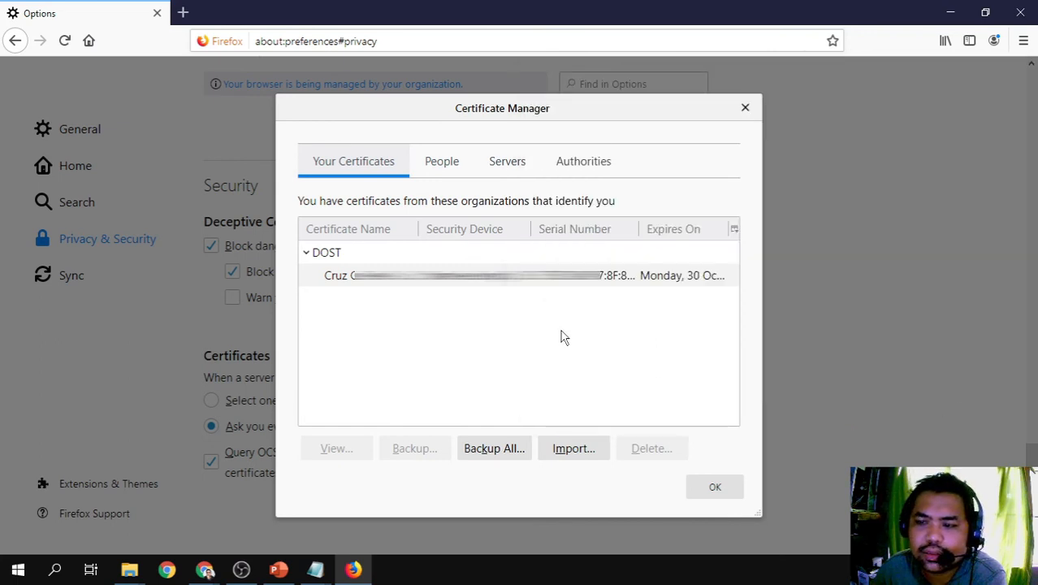
# Start a backup of the personal certificate under DOST and browse to the 1-MY_CERTIFICATES folder in PNPKI-SAMPLE as its location.
pyautogui.click(455, 275)
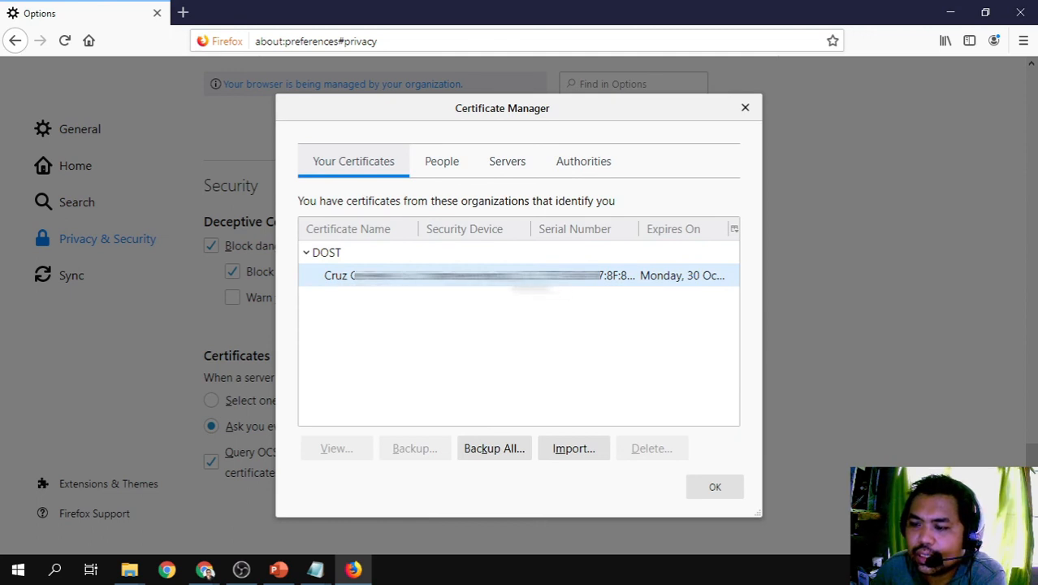
pyautogui.click(396, 276)
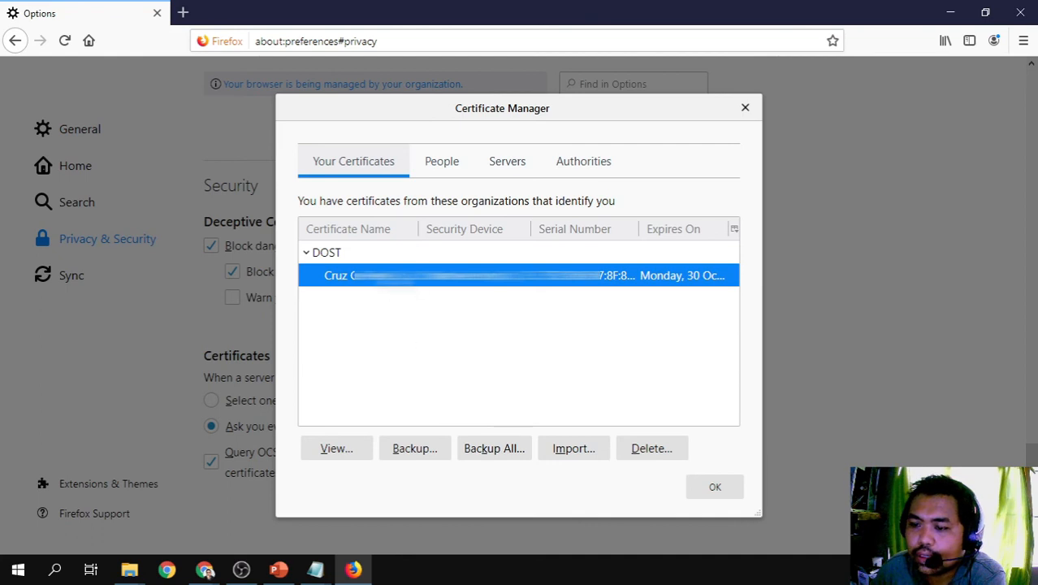
pyautogui.click(416, 448)
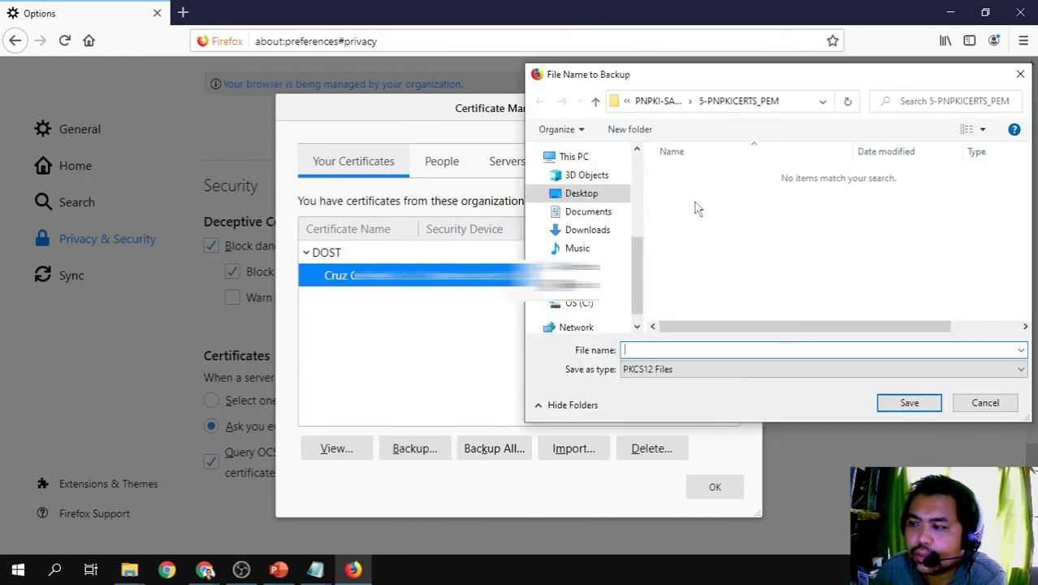
pyautogui.click(659, 102)
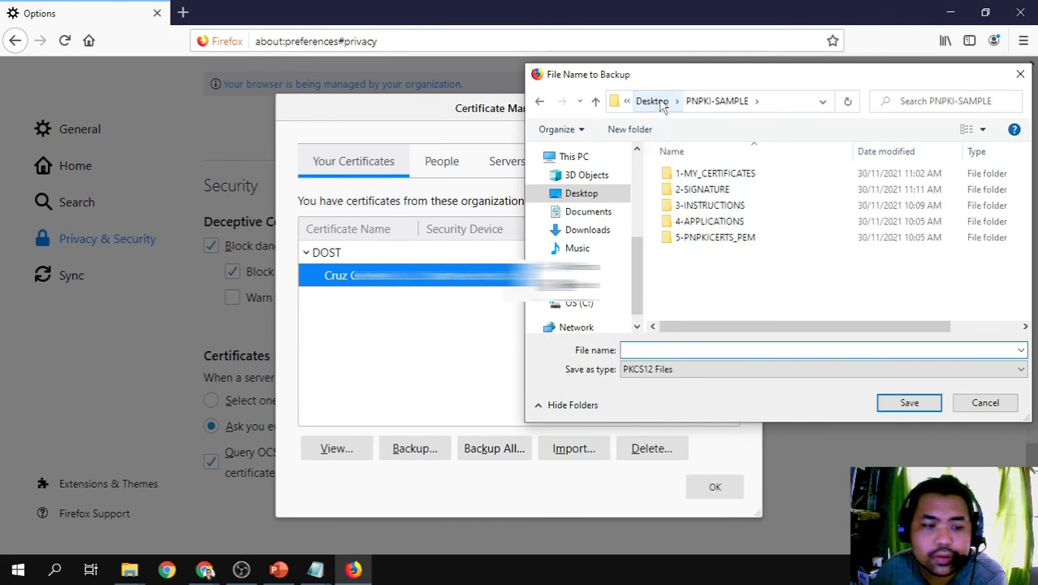
pyautogui.doubleClick(690, 174)
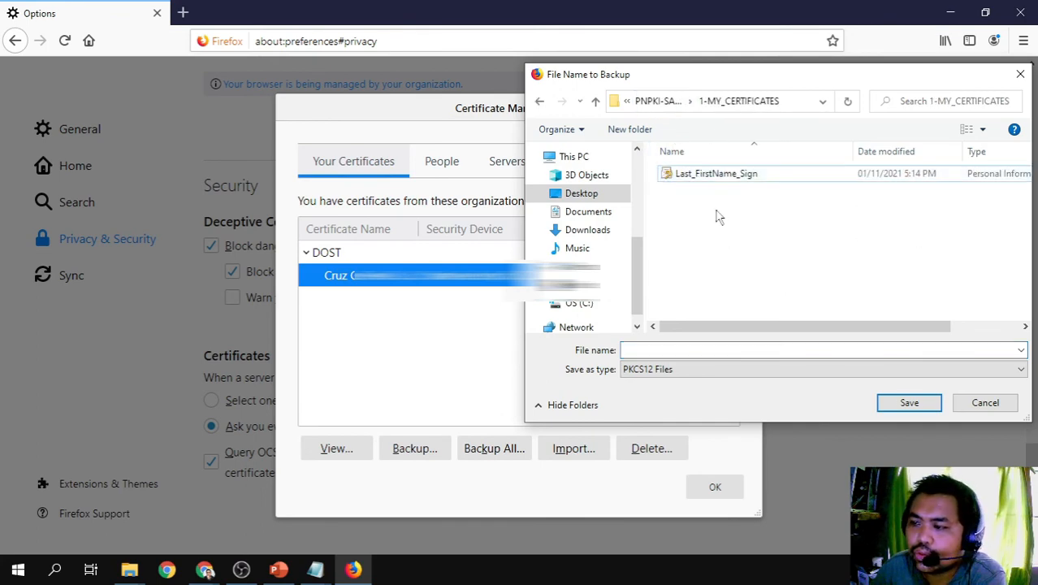
# Create a folder named Backup1 inside 1-MY_CERTIFICATES.
pyautogui.rightClick(695, 248)
pyautogui.click(670, 235)
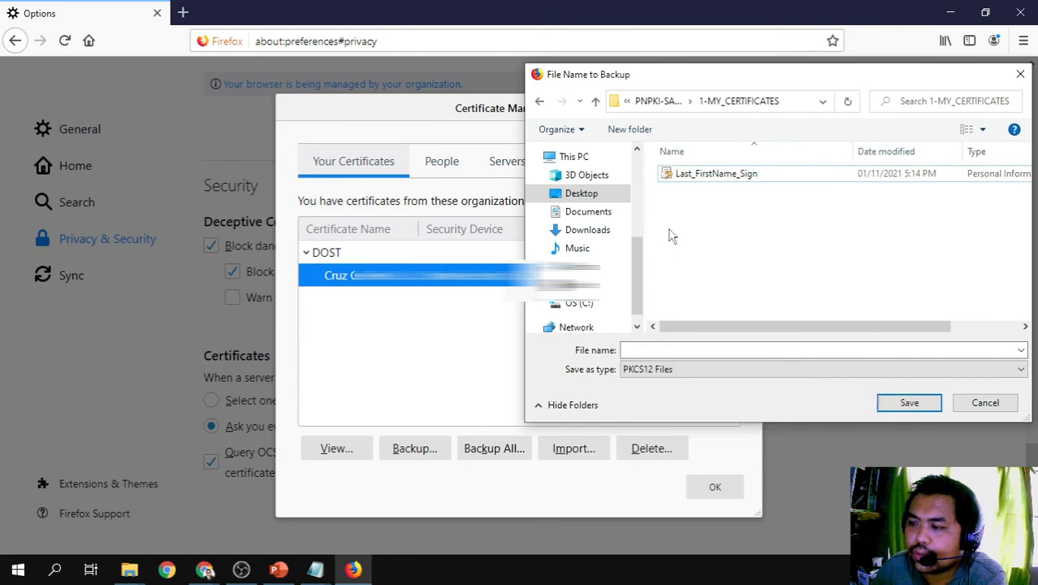
pyautogui.rightClick(707, 236)
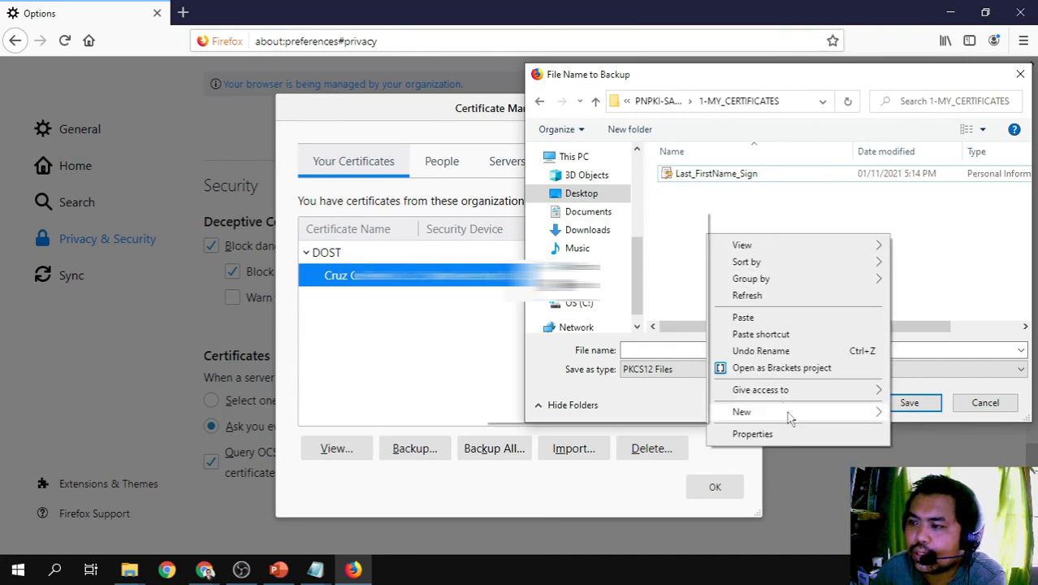
pyautogui.moveTo(842, 417)
pyautogui.click(530, 222)
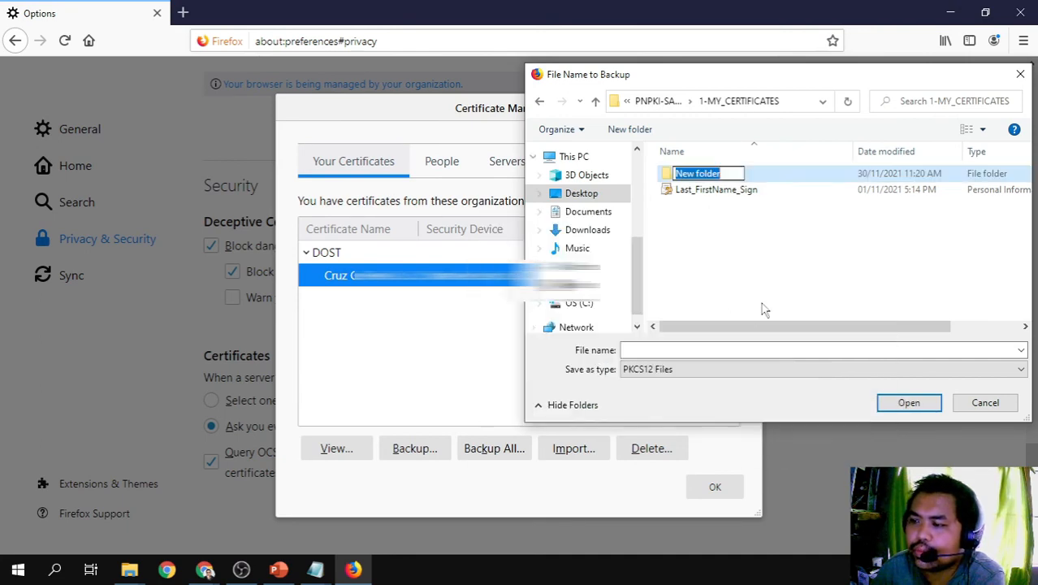
pyautogui.write('B')
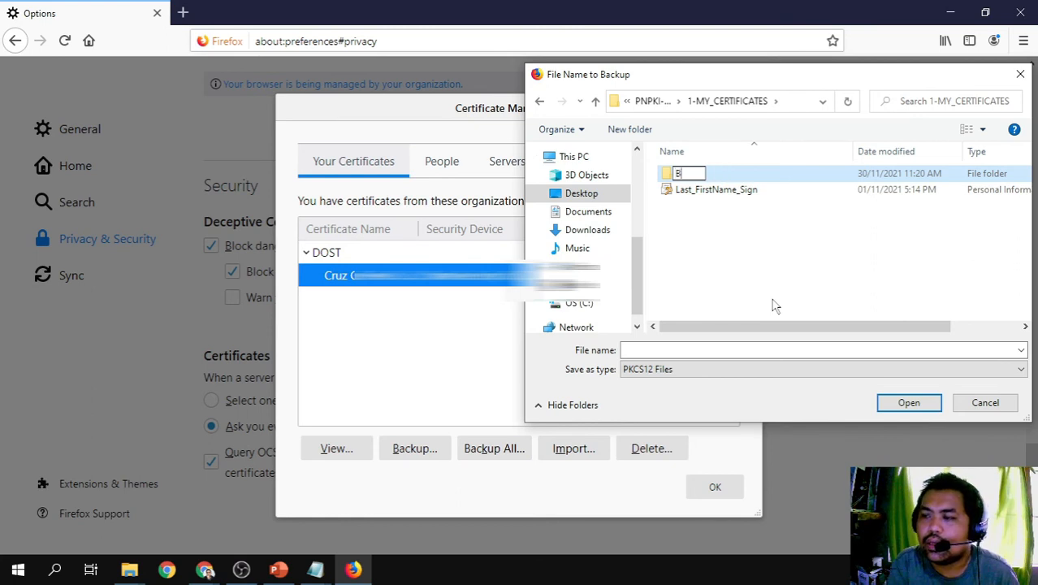
pyautogui.write('ackup')
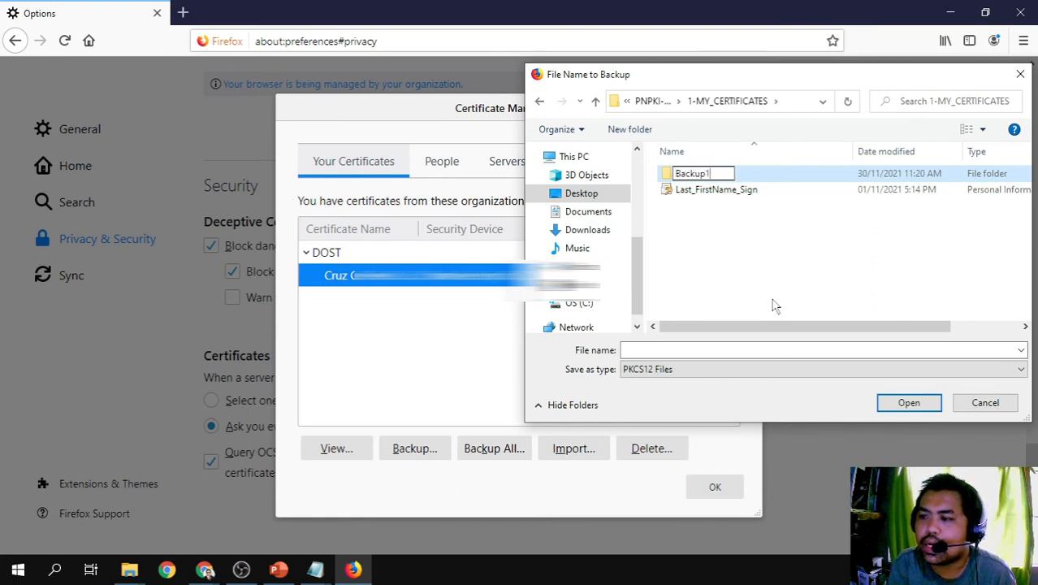
pyautogui.write('1')
pyautogui.click(760, 302)
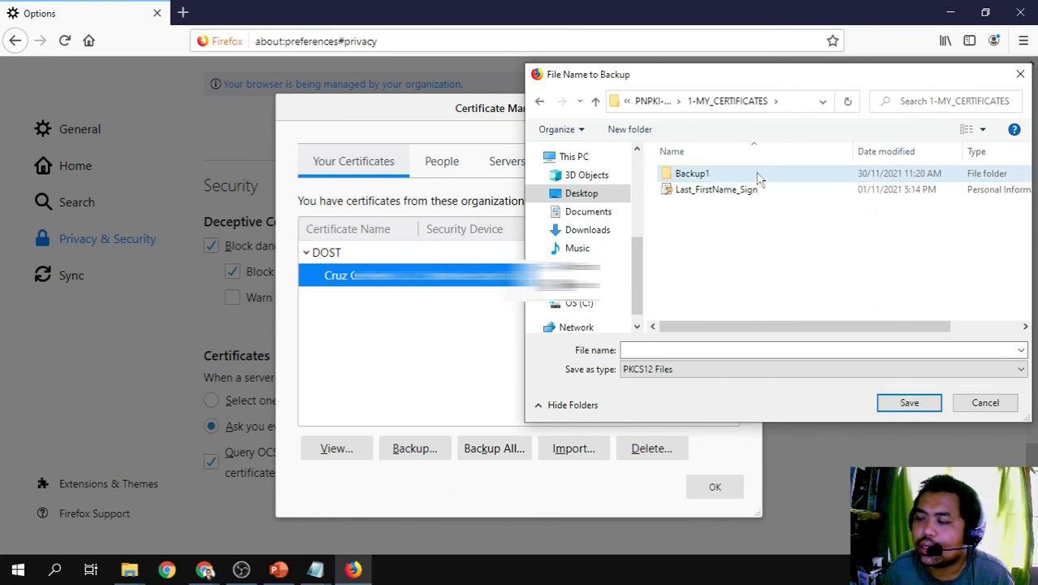
# Save the certificate backup as the PKCS12 file p12certAuth in the Backup1 folder.
pyautogui.doubleClick(758, 174)
pyautogui.click(671, 348)
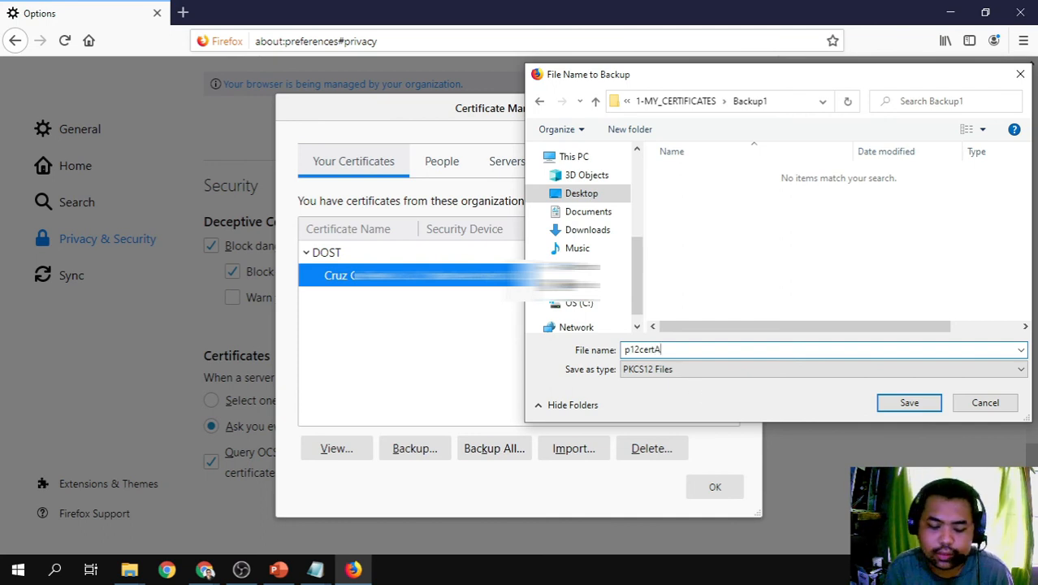
pyautogui.write('Auth')
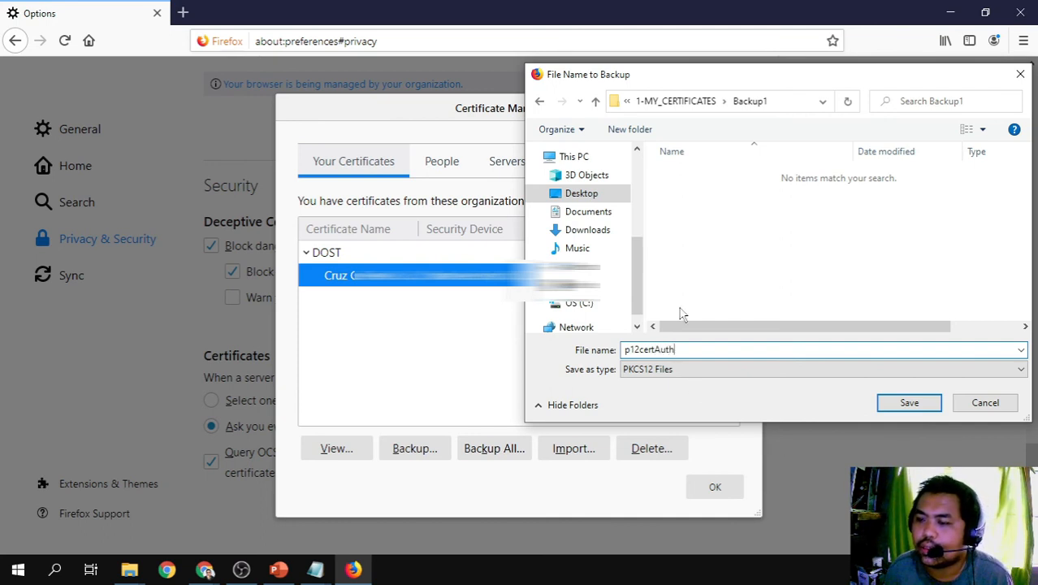
pyautogui.click(899, 408)
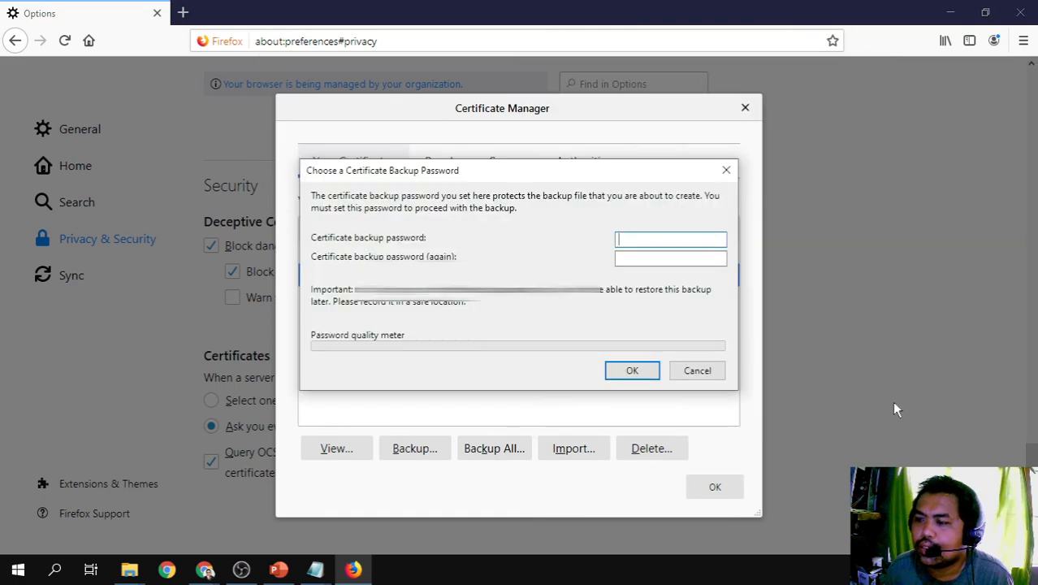
pyautogui.click(641, 245)
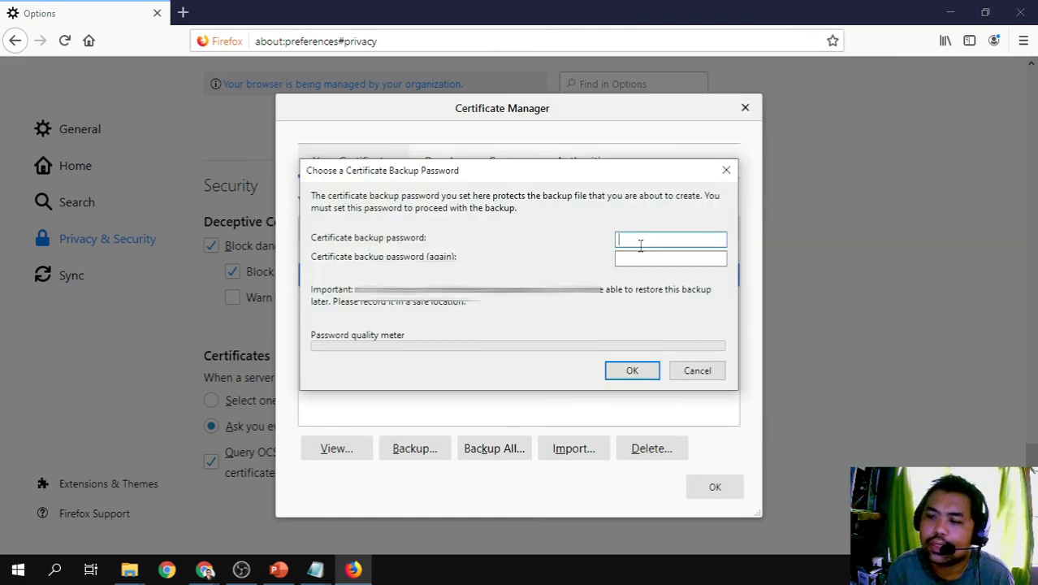
pyautogui.write('•••••••••')
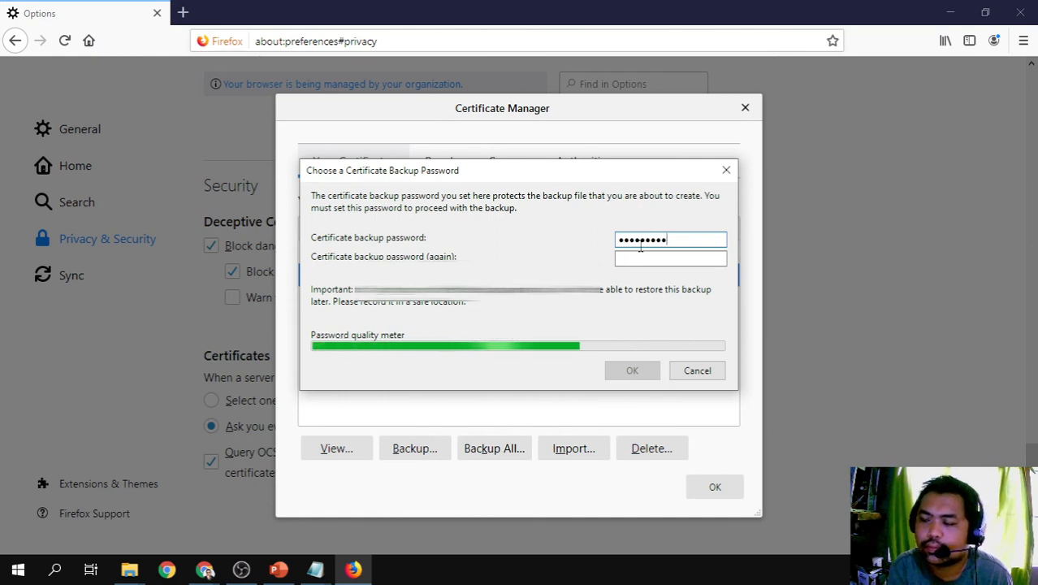
pyautogui.write('•')
pyautogui.press('BackSpace')
pyautogui.press('BackSpace')
pyautogui.press('BackSpace')
pyautogui.press('BackSpace')
pyautogui.press('BackSpace')
pyautogui.press('BackSpace')
pyautogui.press('BackSpace')
pyautogui.press('BackSpace')
pyautogui.press('BackSpace')
pyautogui.press('BackSpace')
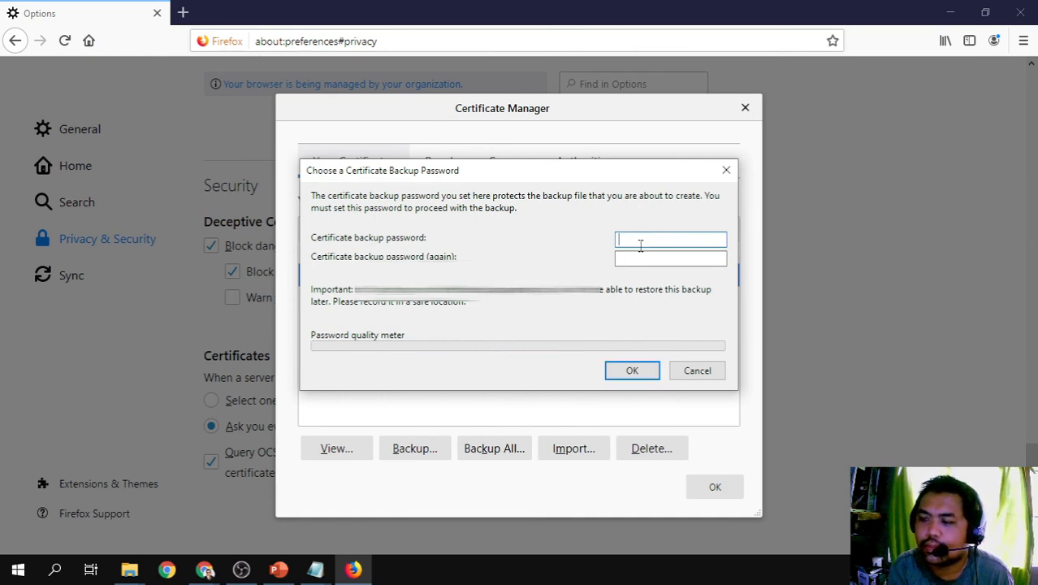
# Enter the certificate backup password in both password fields to complete the backup, and close the Certificate Manager.
pyautogui.write('•••••••')
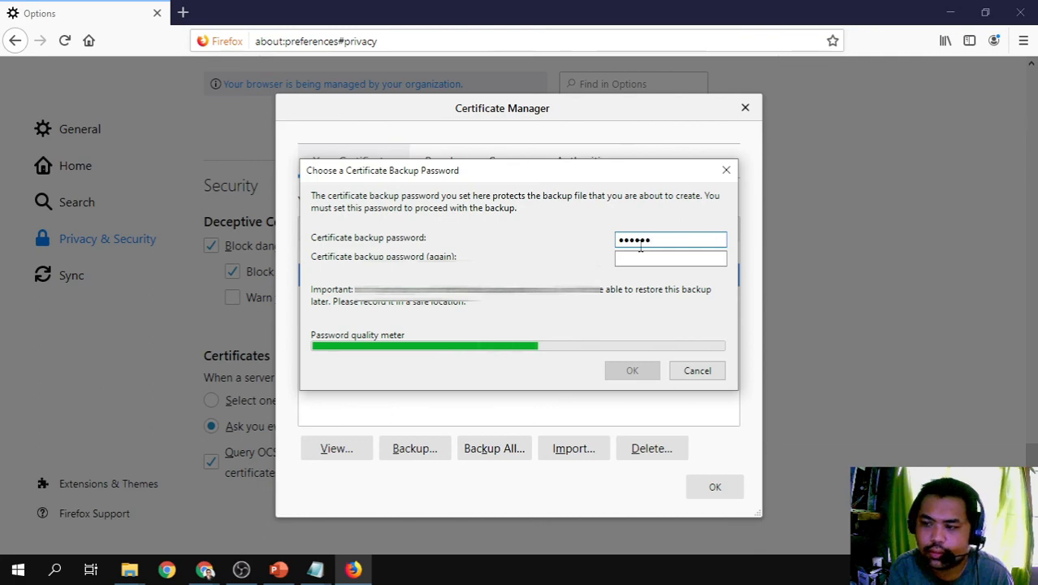
pyautogui.press('Tab')
pyautogui.write('•••••')
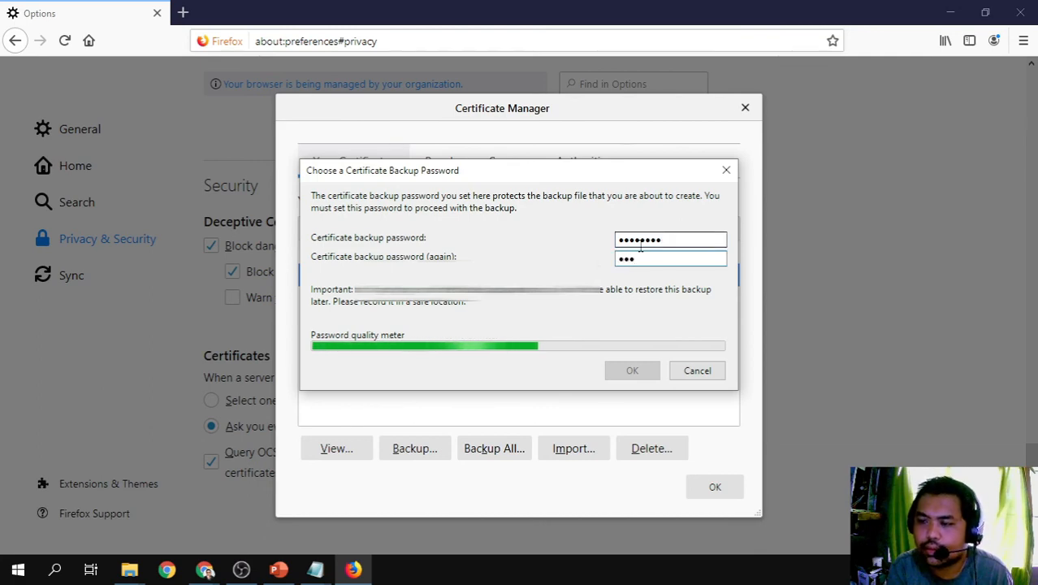
pyautogui.write('•••')
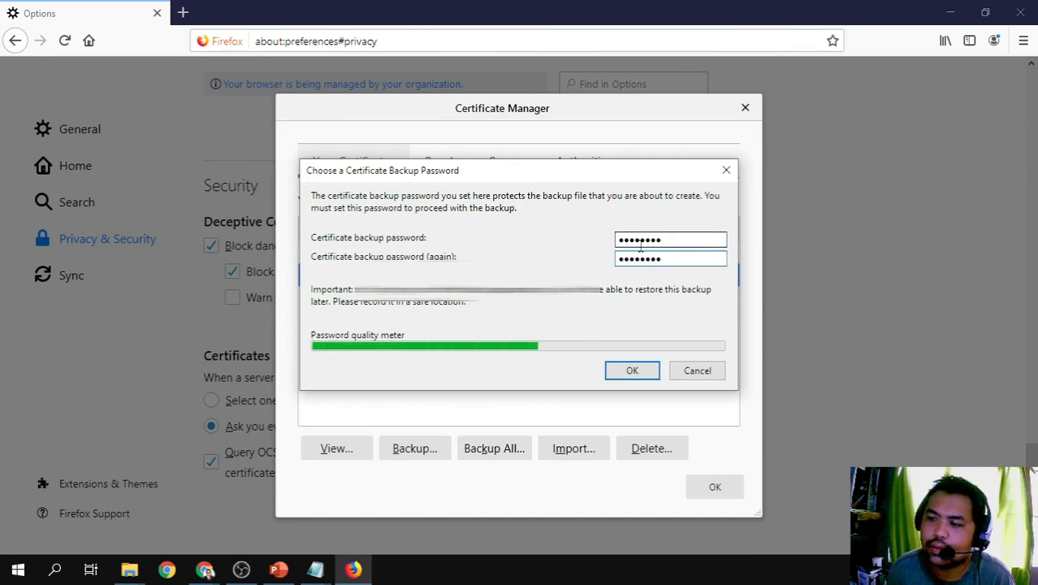
pyautogui.click(650, 372)
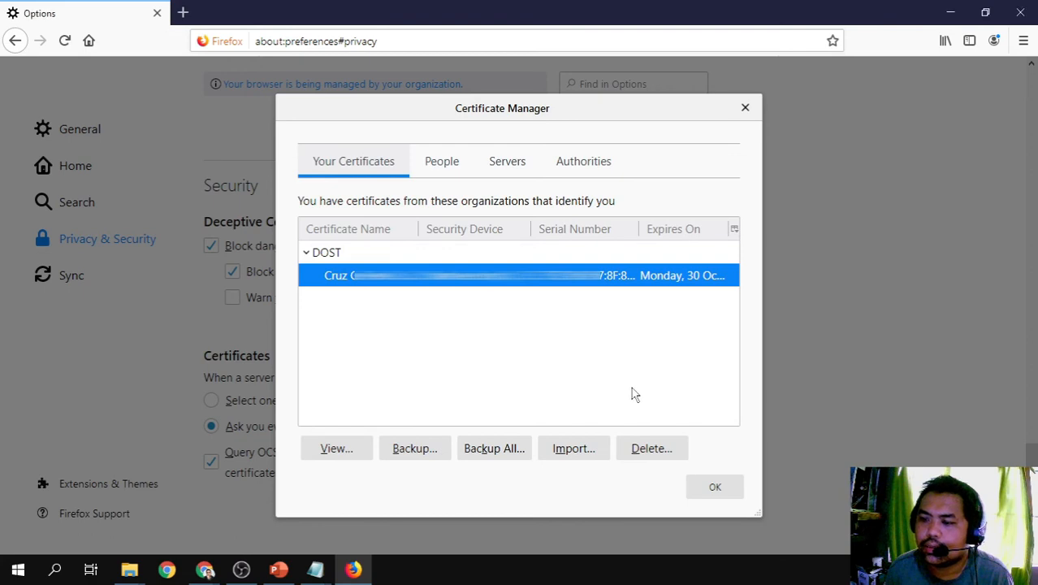
pyautogui.click(713, 489)
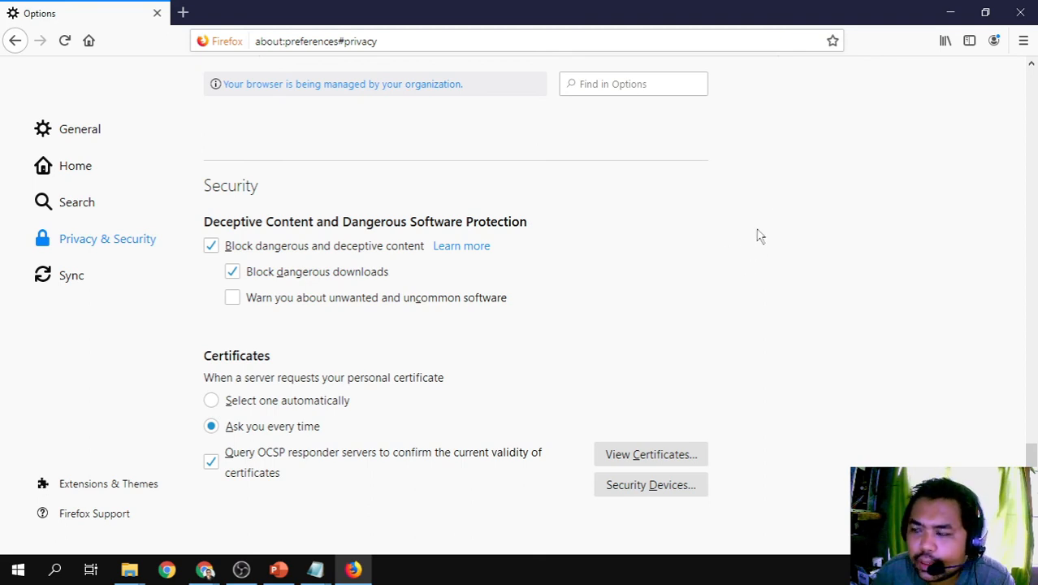
# Reopen the browser's Options and open the Certificate Manager from the Security section of Privacy & Security.
pyautogui.click(69, 130)
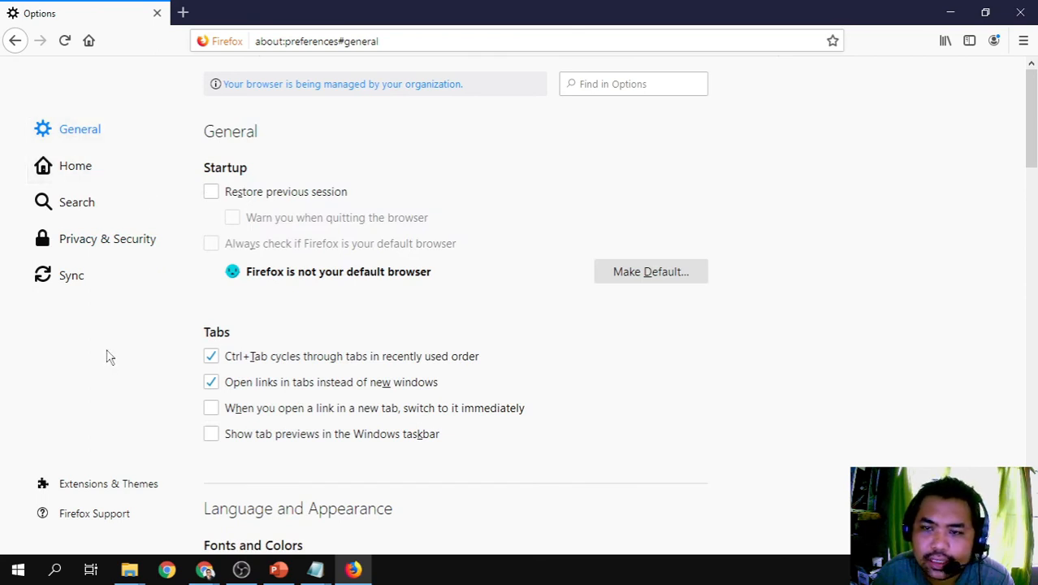
pyautogui.click(1024, 41)
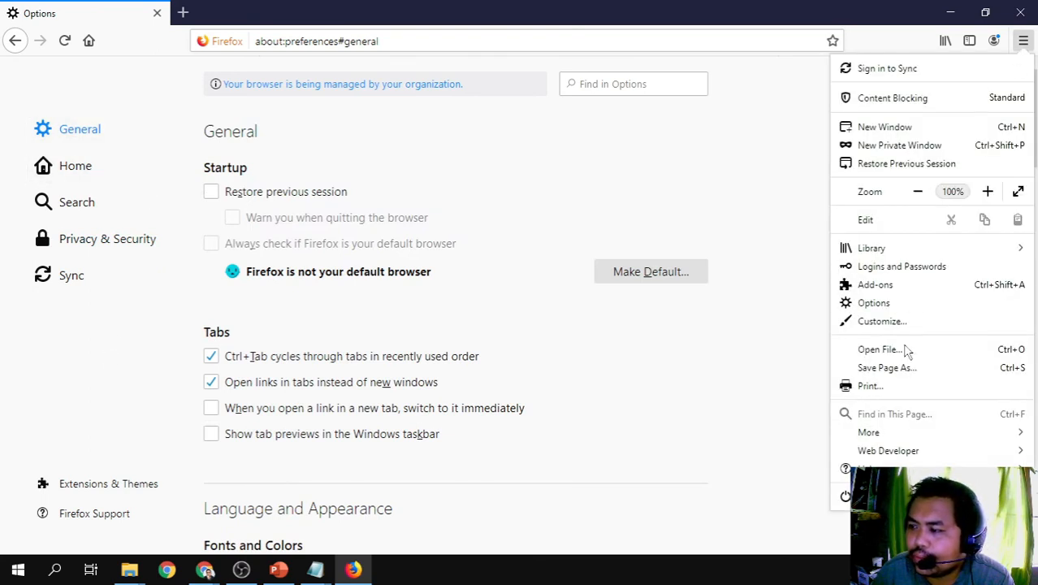
pyautogui.click(884, 302)
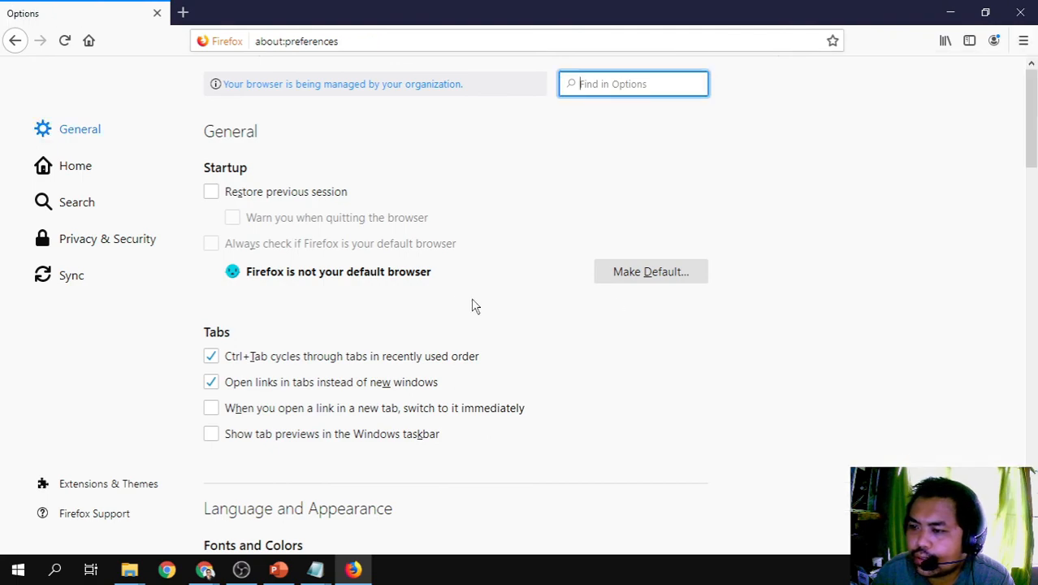
pyautogui.click(103, 242)
pyautogui.scroll(-15, 421, 324)
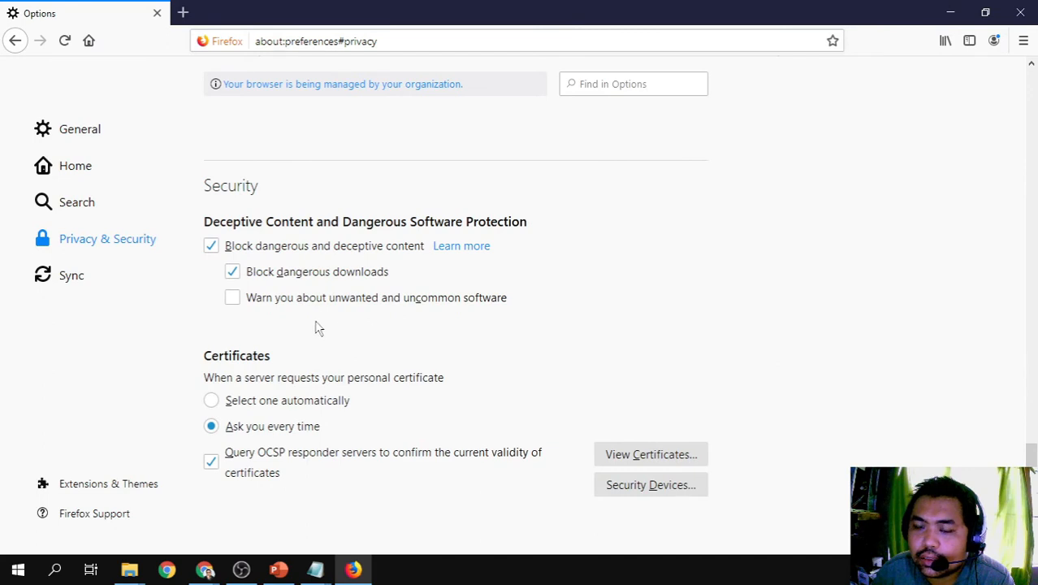
pyautogui.moveTo(204, 185); pyautogui.dragTo(276, 202)
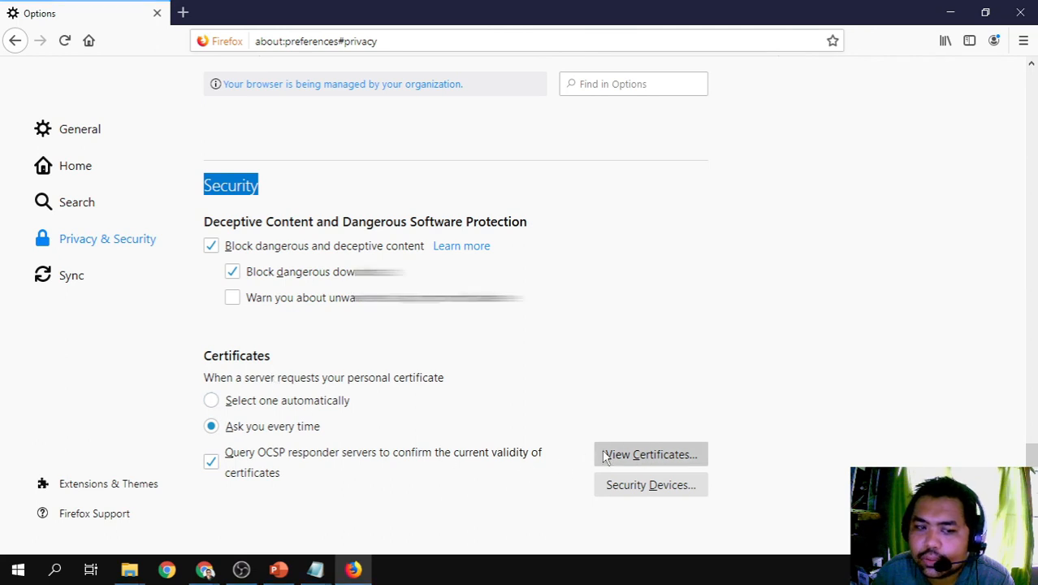
pyautogui.click(648, 456)
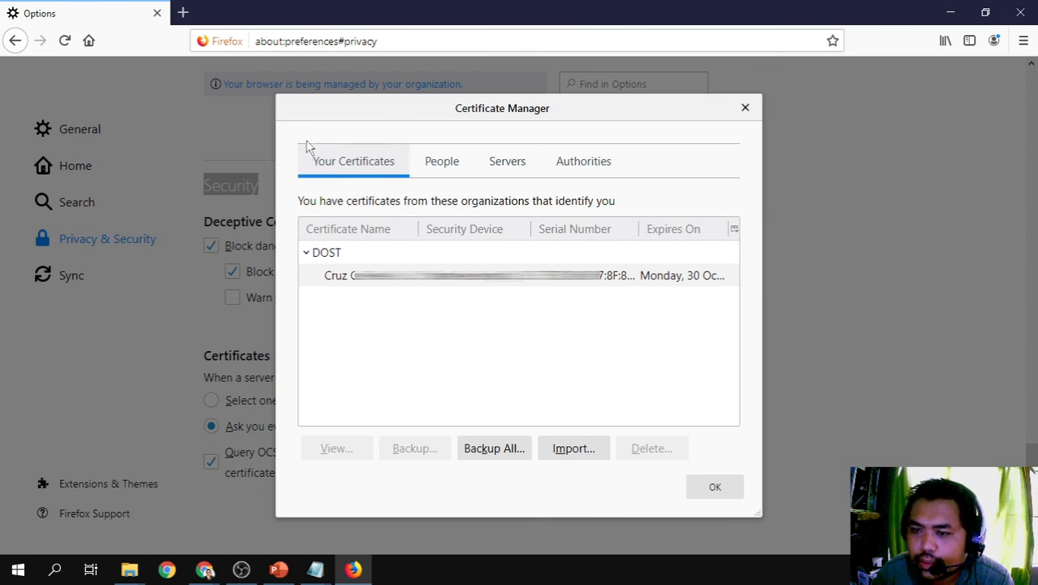
# Examine the authority certificates listed under DOST in the Certificate Manager's Authorities list.
pyautogui.click(333, 276)
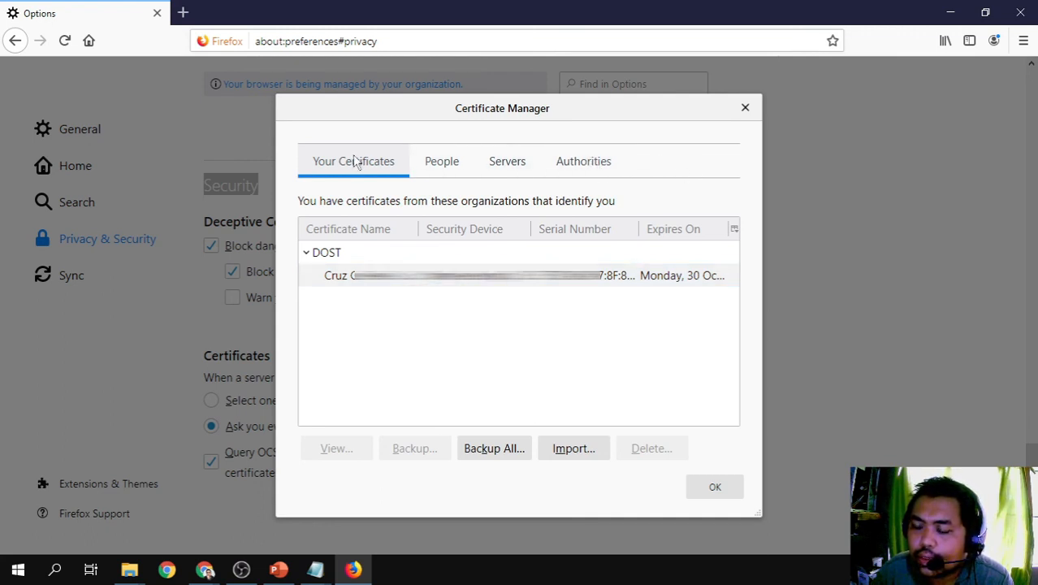
pyautogui.click(580, 166)
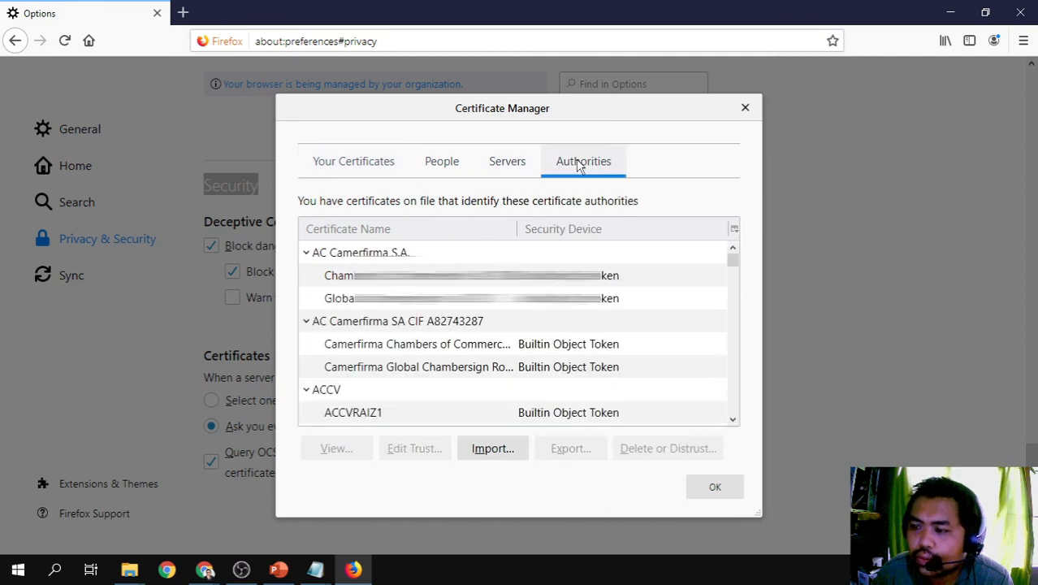
pyautogui.scroll(-5, 357, 297)
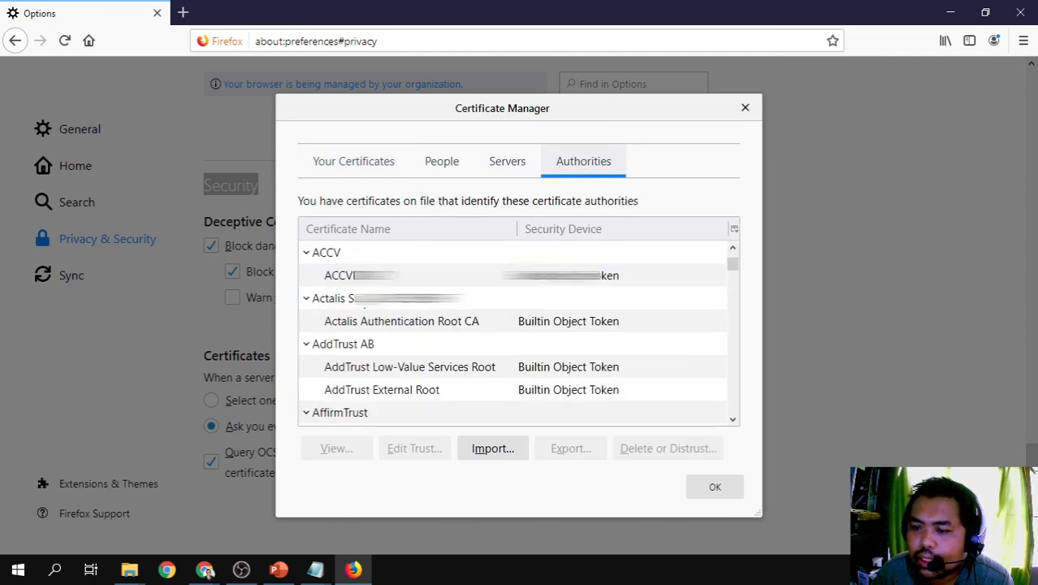
pyautogui.scroll(-10, 360, 308)
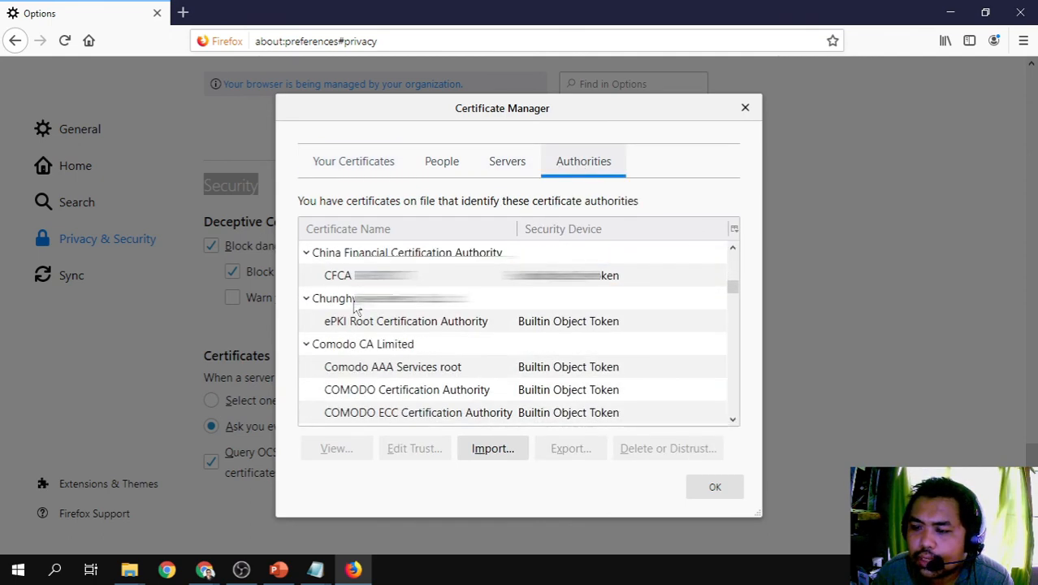
pyautogui.scroll(-2, 355, 305)
pyautogui.scroll(-5, 358, 311)
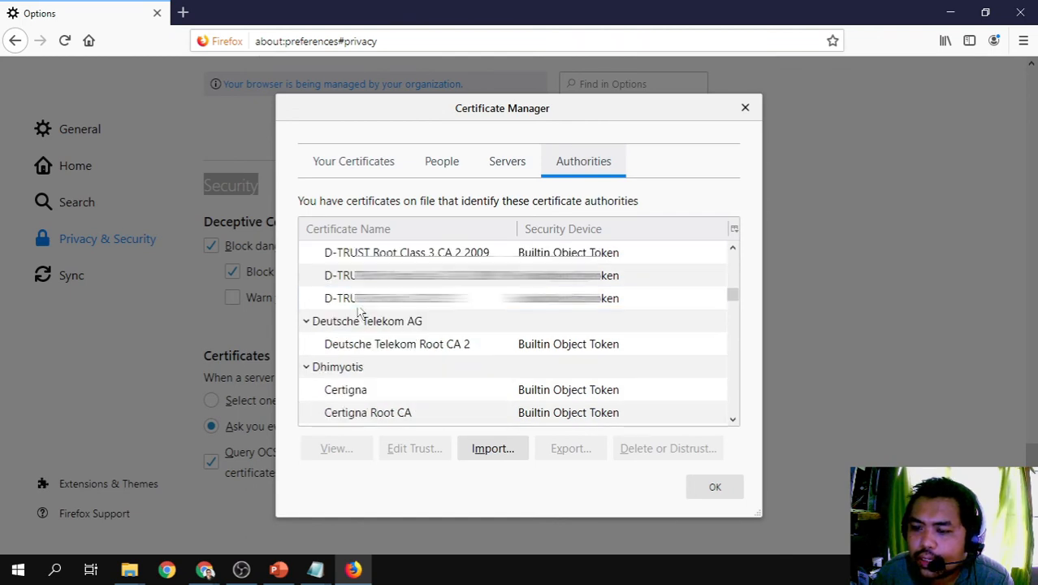
pyautogui.scroll(2, 358, 310)
pyautogui.scroll(-5, 356, 315)
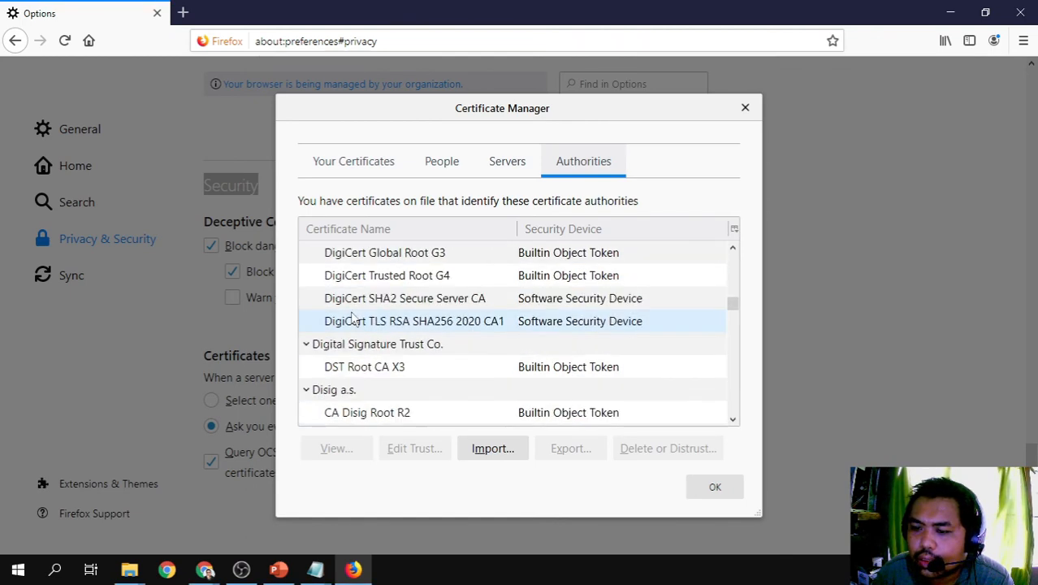
pyautogui.scroll(-1, 339, 341)
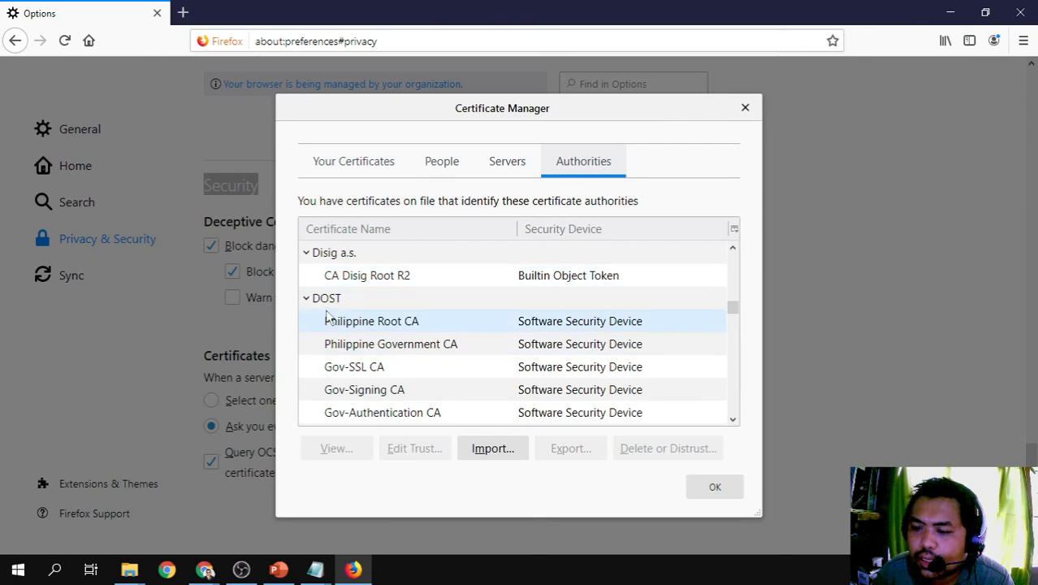
pyautogui.scroll(-1, 333, 304)
pyautogui.scroll(1, 336, 310)
pyautogui.click(333, 302)
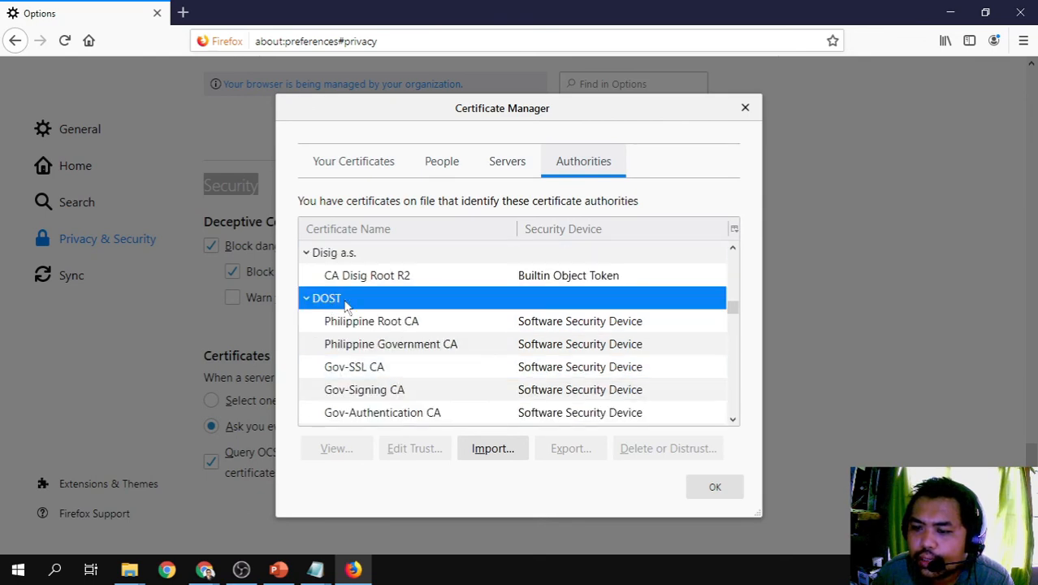
pyautogui.click(733, 420)
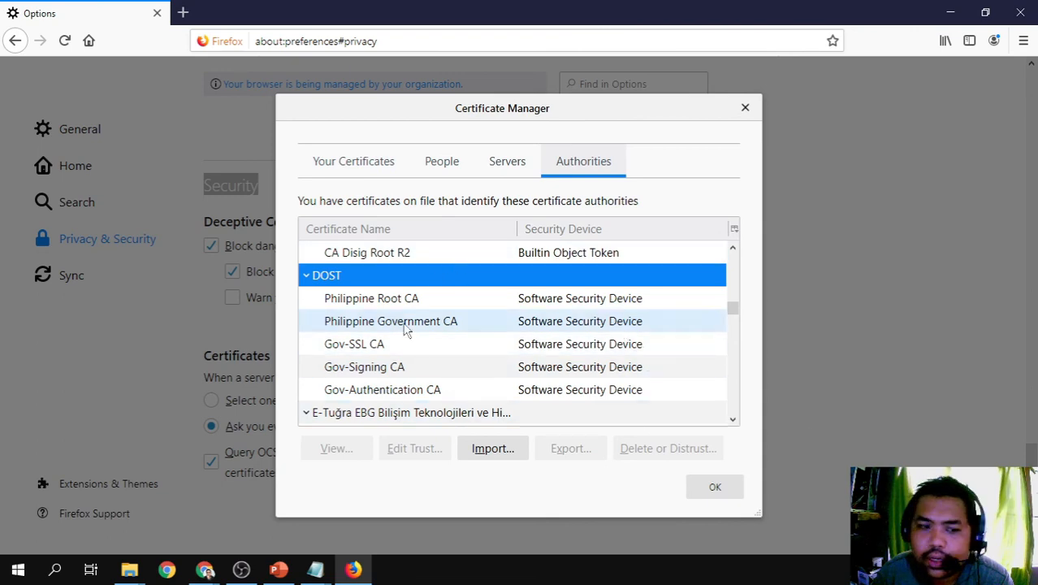
# Close the Certificate Manager and the browser, go back up to the PNPKI-SAMPLE folder and select 5-PNPKICERTS_PEM.
pyautogui.click(716, 492)
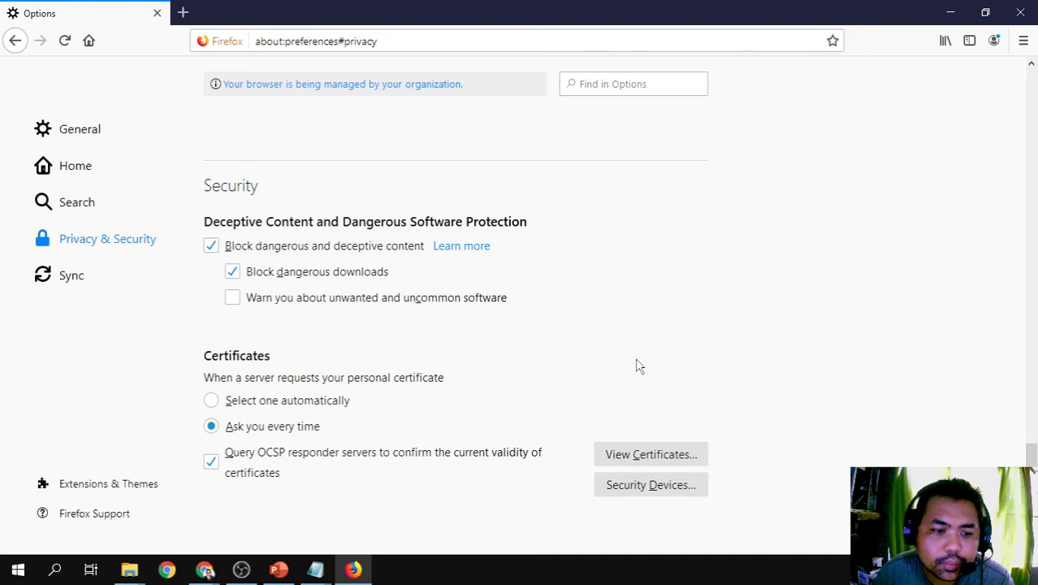
pyautogui.click(1017, 14)
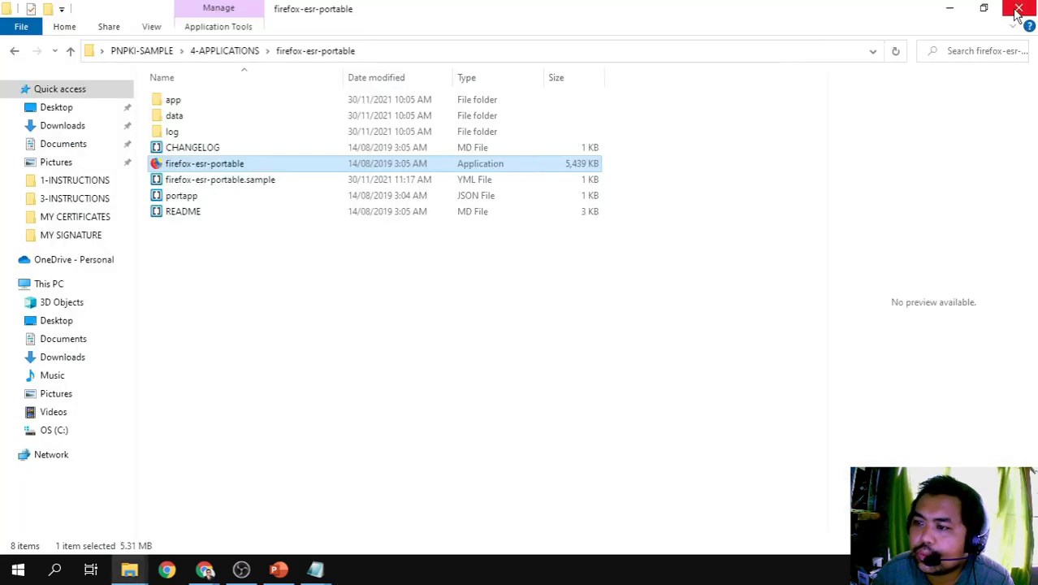
pyautogui.click(216, 223)
pyautogui.press('BackSpace')
pyautogui.press('BackSpace')
pyautogui.click(224, 231)
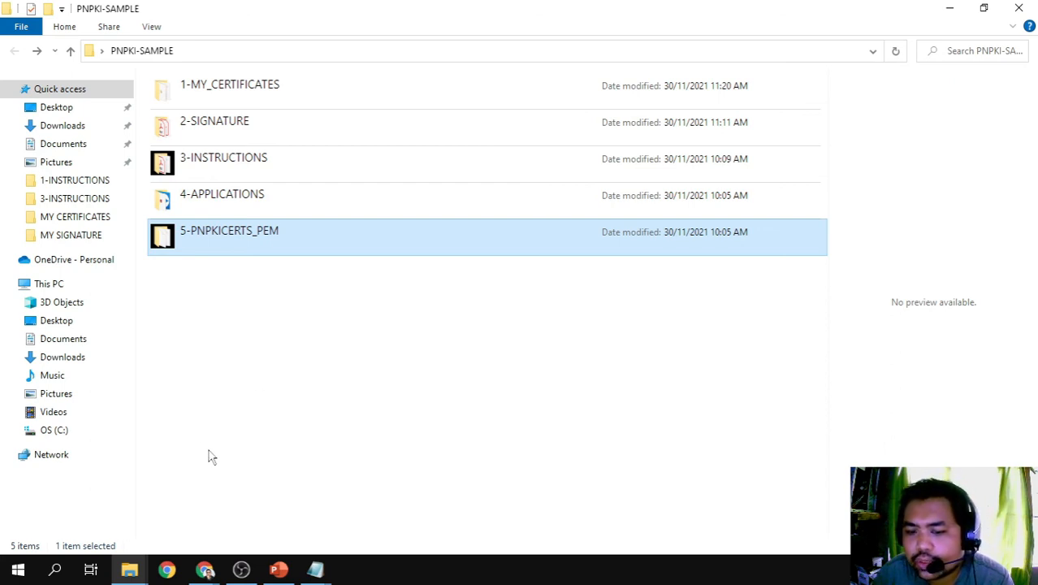
# Launch the Windows certificate manager by running certmgr.msc and maximize its window.
pyautogui.click(18, 571)
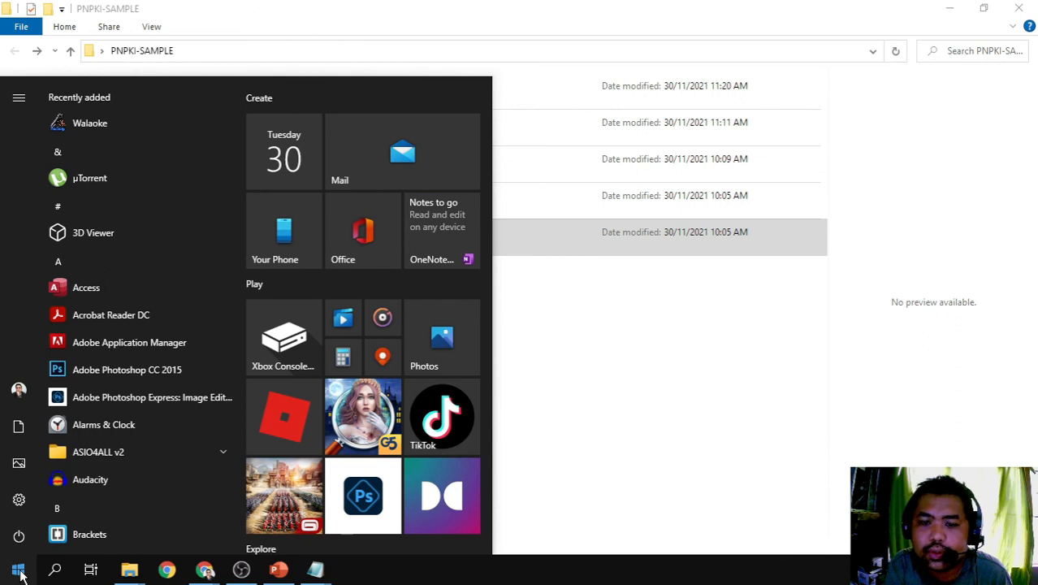
pyautogui.write('run')
pyautogui.press('Return')
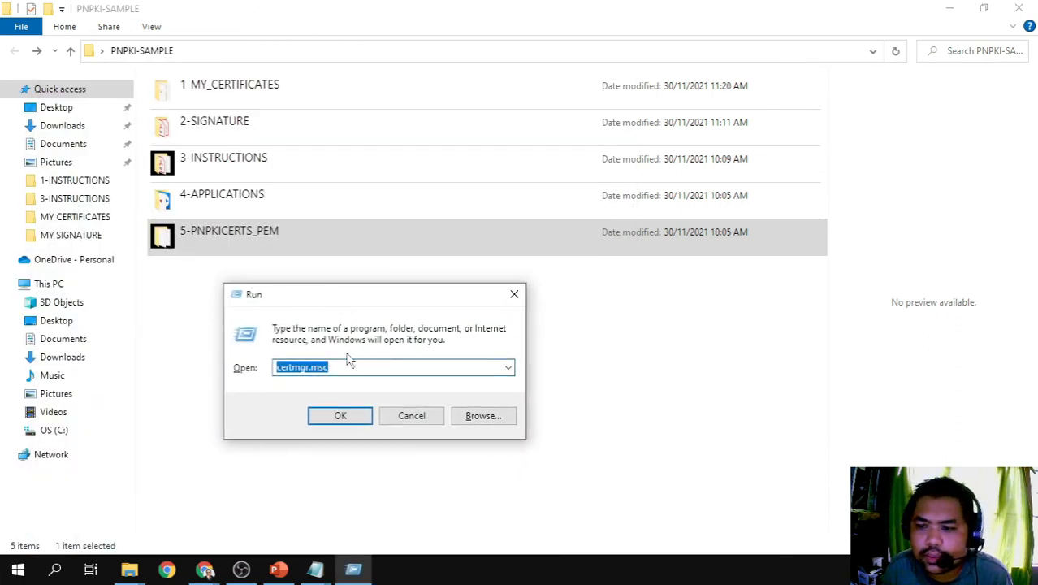
pyautogui.click(340, 414)
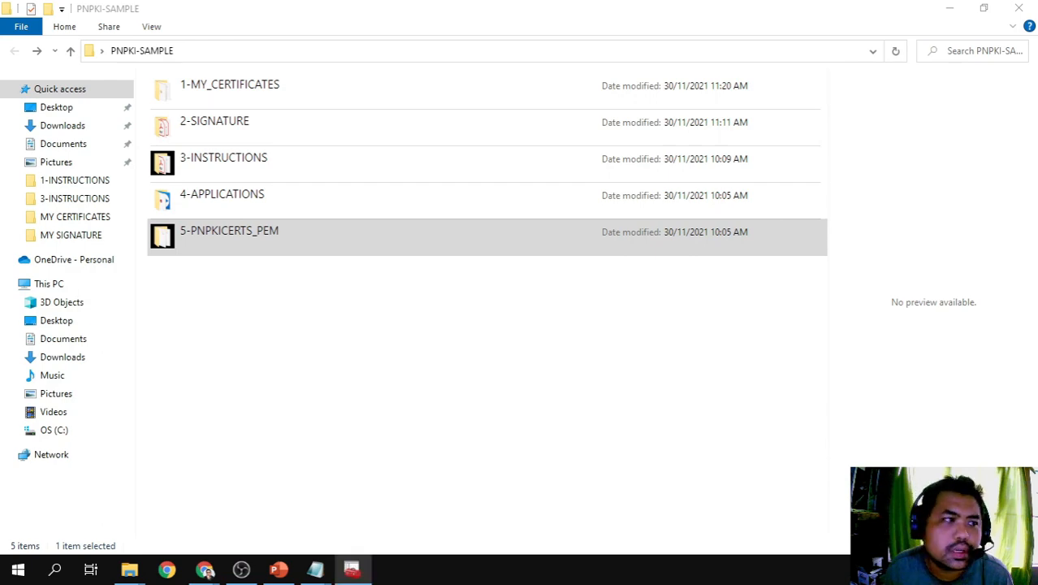
pyautogui.moveTo(346, 151); pyautogui.dragTo(478, 144)
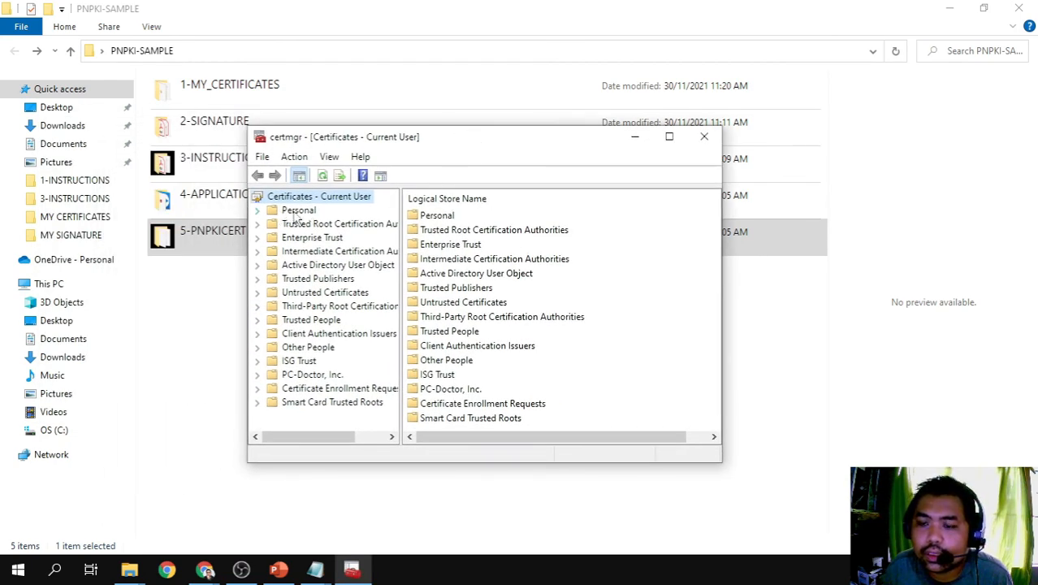
pyautogui.doubleClick(350, 143)
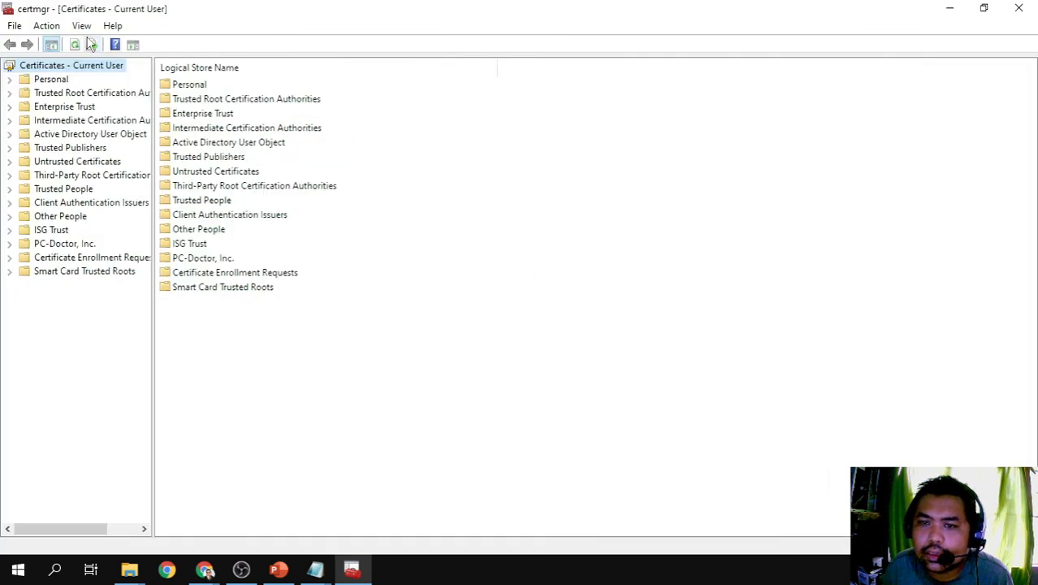
# Look over the Personal, Trusted Root and Intermediate stores, and check the personal certificate in Personal > Certificates.
pyautogui.click(51, 80)
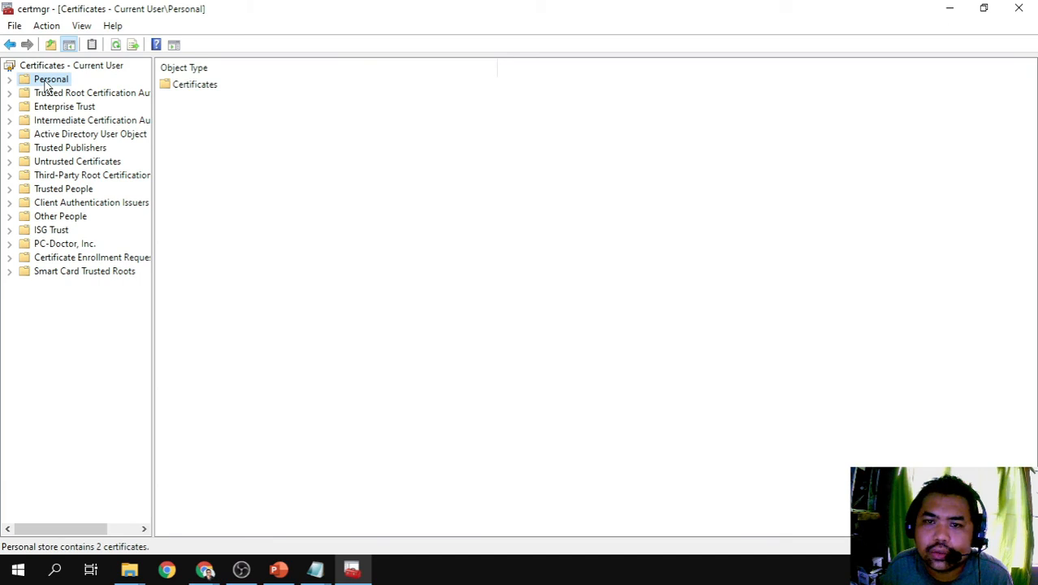
pyautogui.click(68, 95)
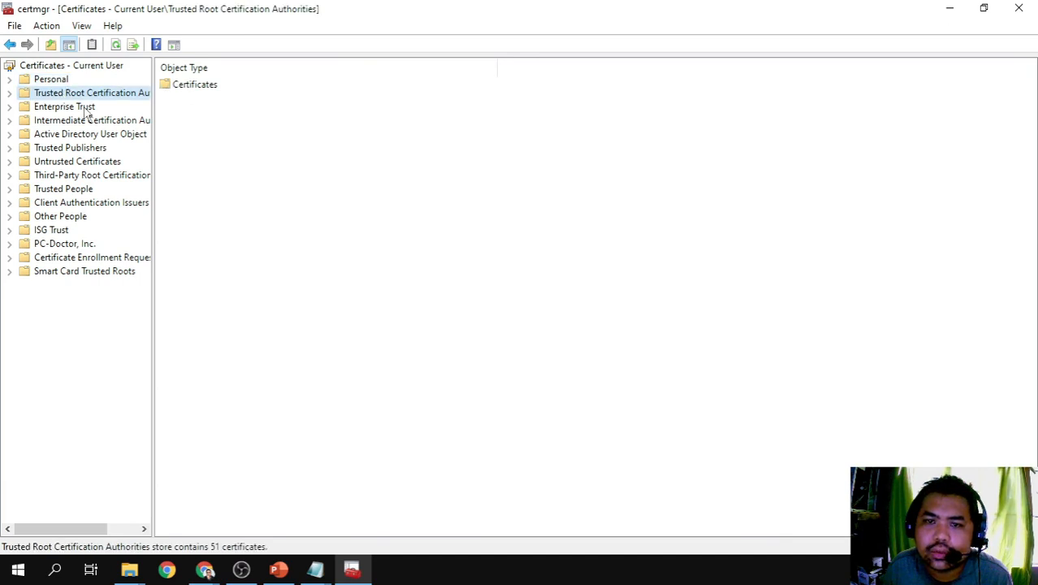
pyautogui.click(75, 123)
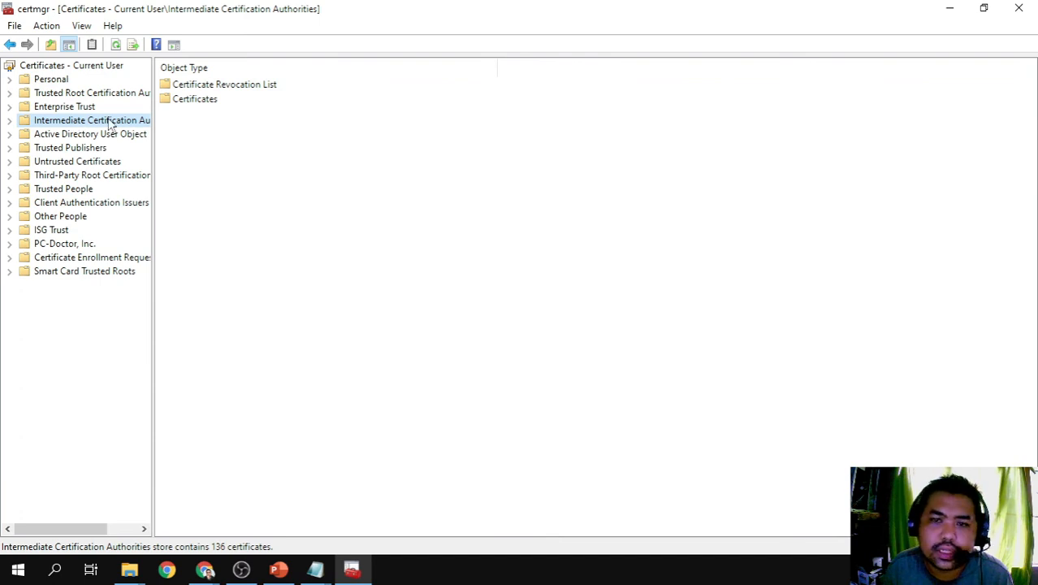
pyautogui.click(51, 81)
pyautogui.click(10, 79)
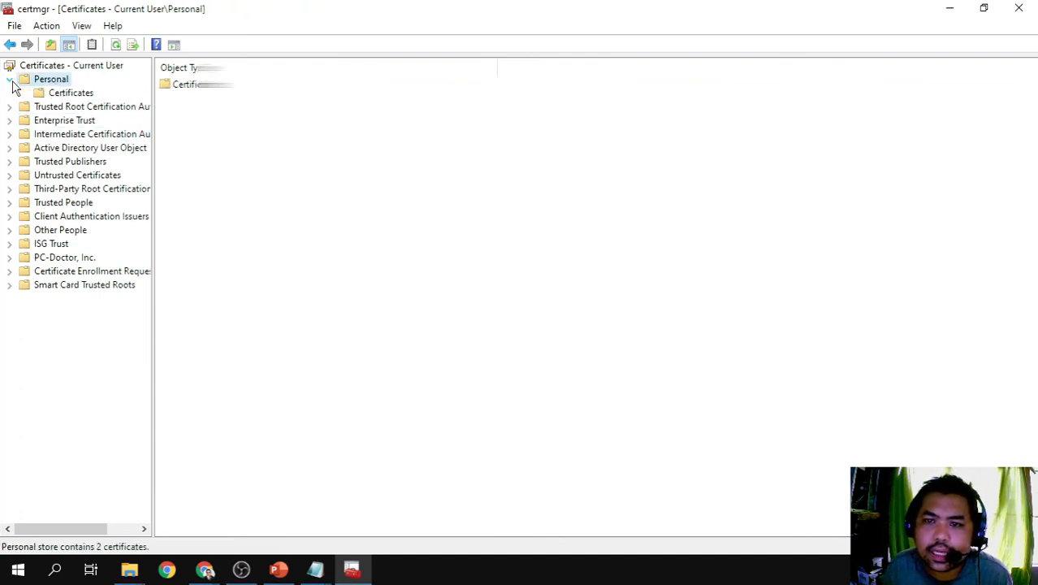
pyautogui.click(71, 93)
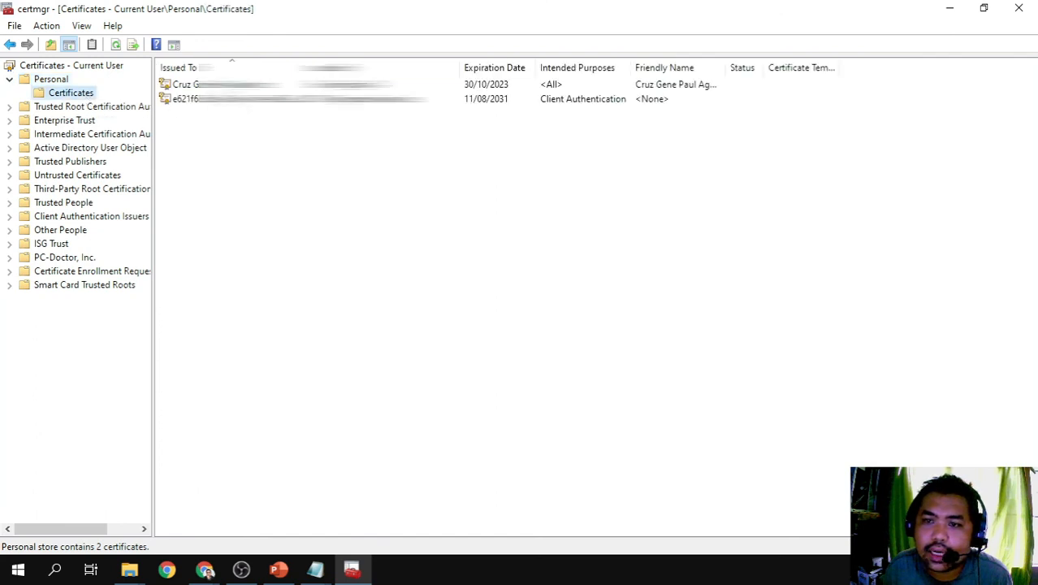
pyautogui.click(325, 84)
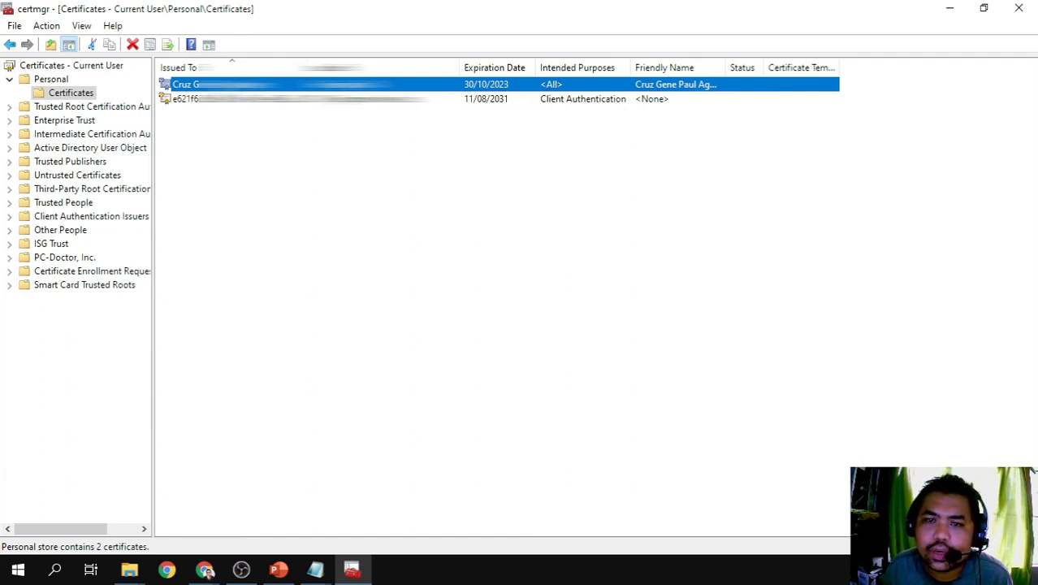
# Find the Philippine Root CA certificate in the Trusted Root Certification Authorities store.
pyautogui.click(9, 108)
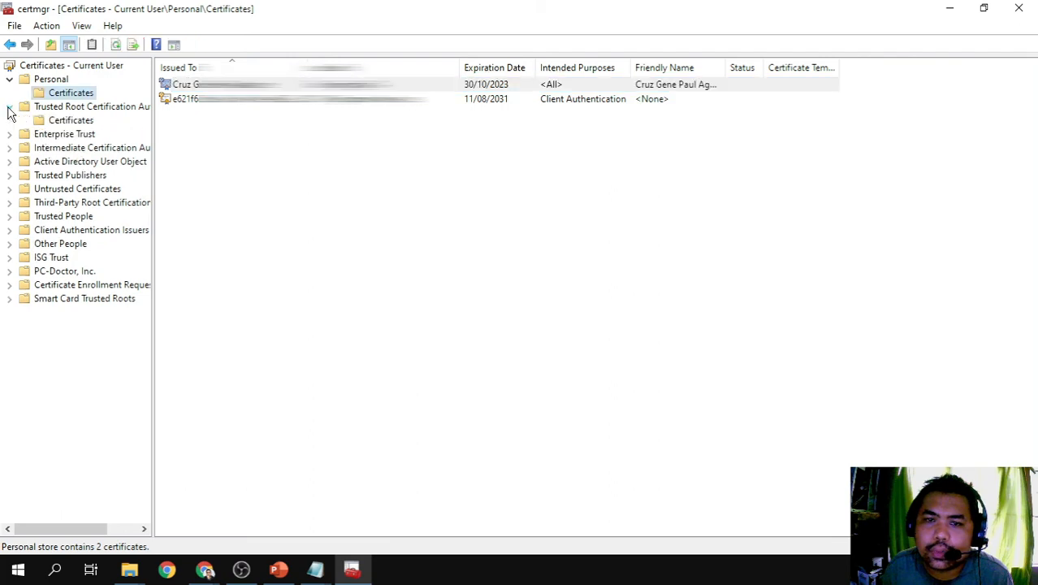
pyautogui.click(60, 122)
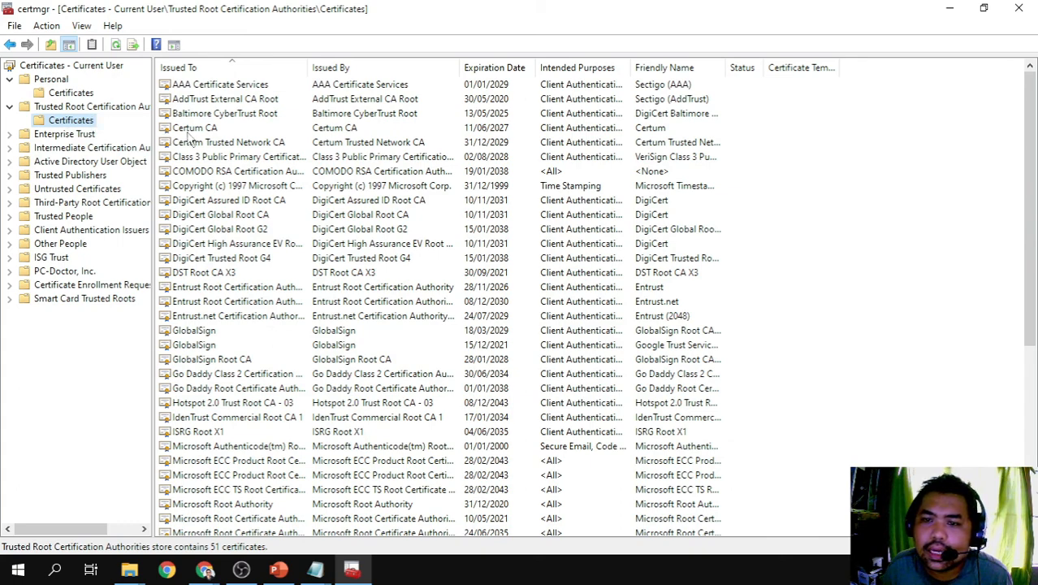
pyautogui.scroll(-5, 272, 374)
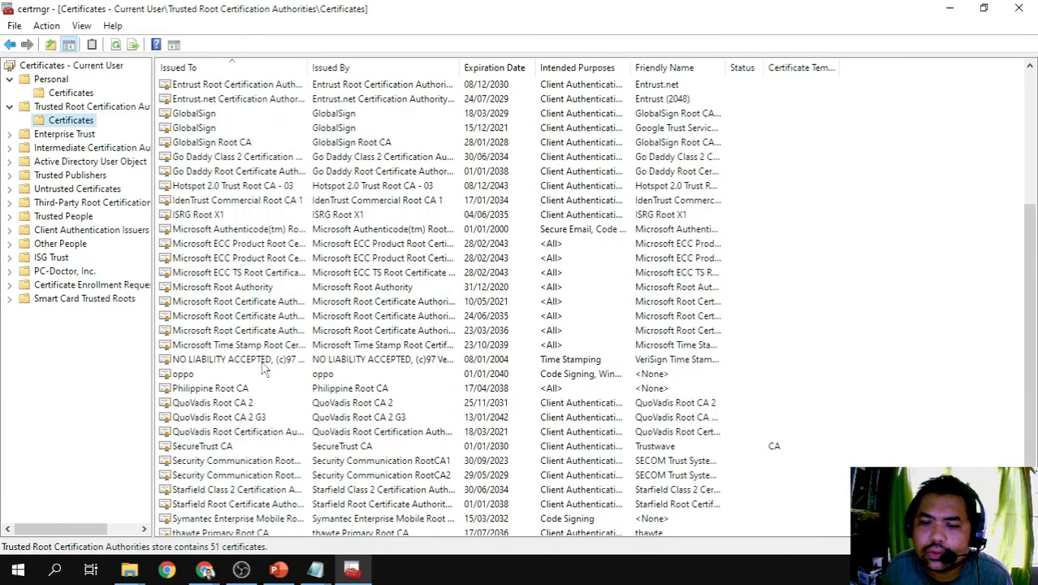
pyautogui.click(252, 389)
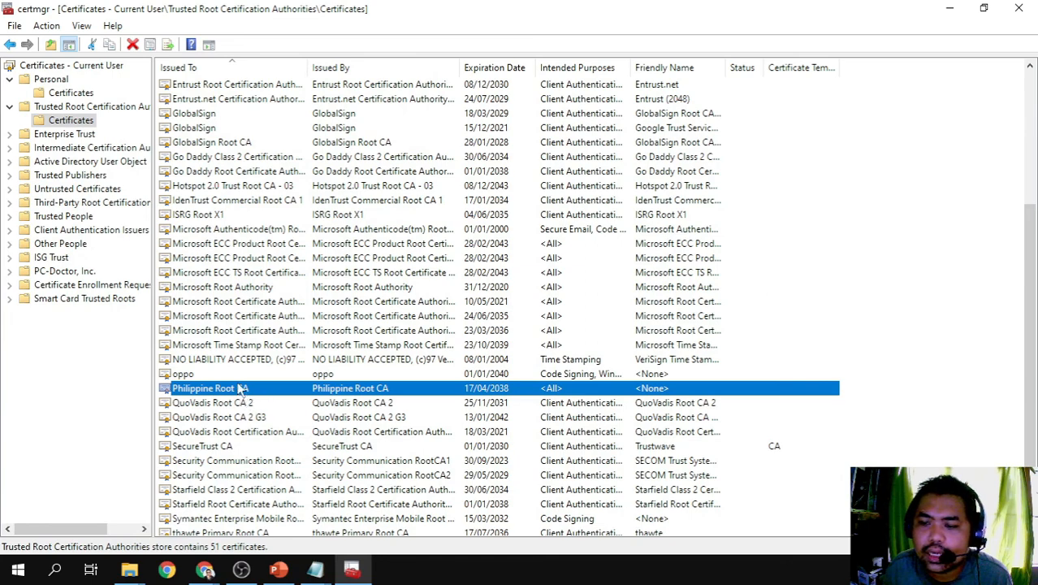
pyautogui.scroll(-2, 241, 389)
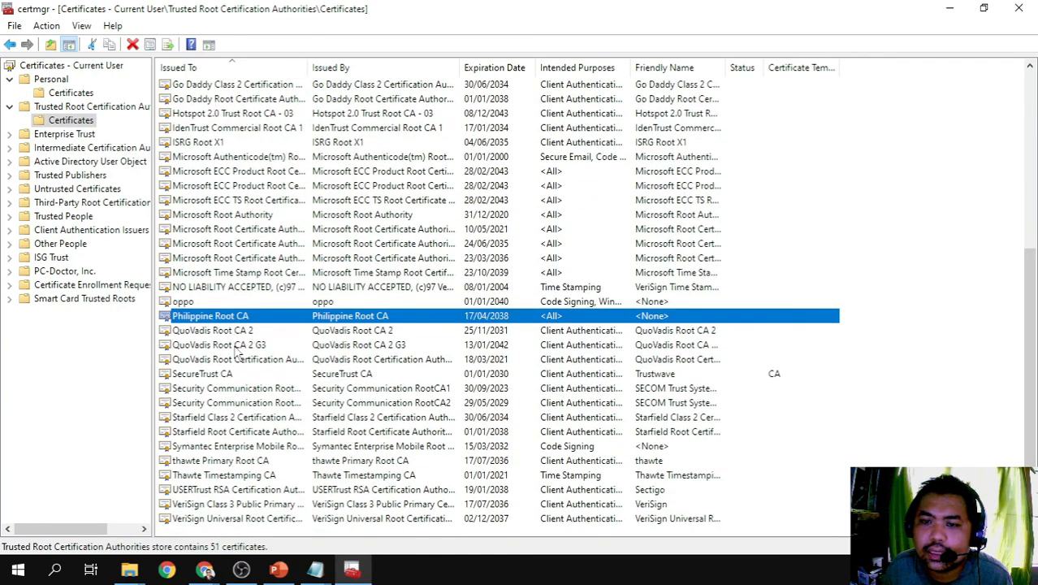
pyautogui.scroll(3, 240, 354)
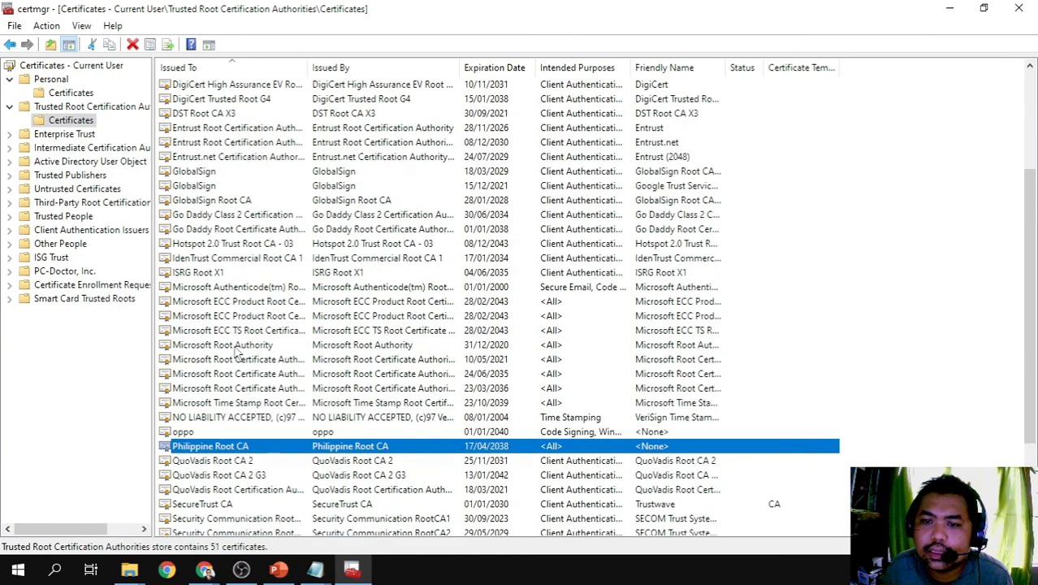
# Check the Gov-Authentication CA, Gov-Signing CA and Gov-SSL CA certificates in the Intermediate Certification Authorities store, and close the certificate manager.
pyautogui.click(10, 148)
pyautogui.click(62, 175)
pyautogui.scroll(-2, 276, 308)
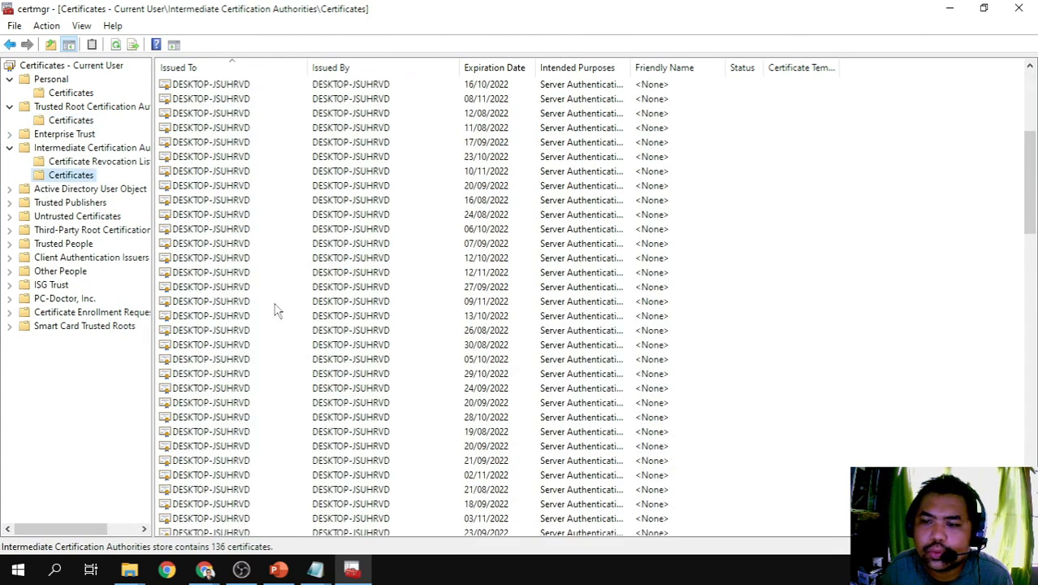
pyautogui.scroll(-20, 276, 308)
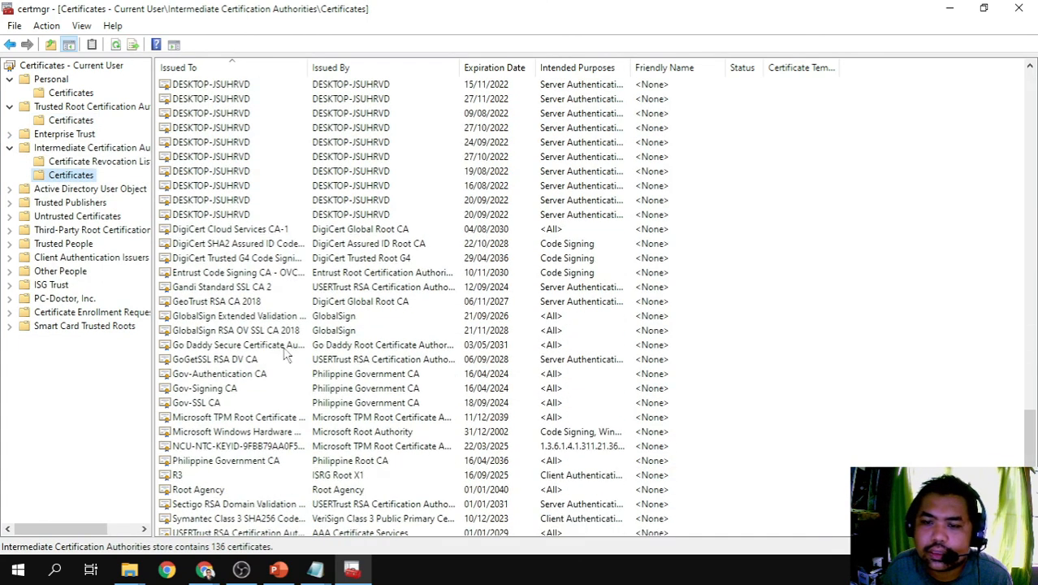
pyautogui.scroll(-1, 284, 351)
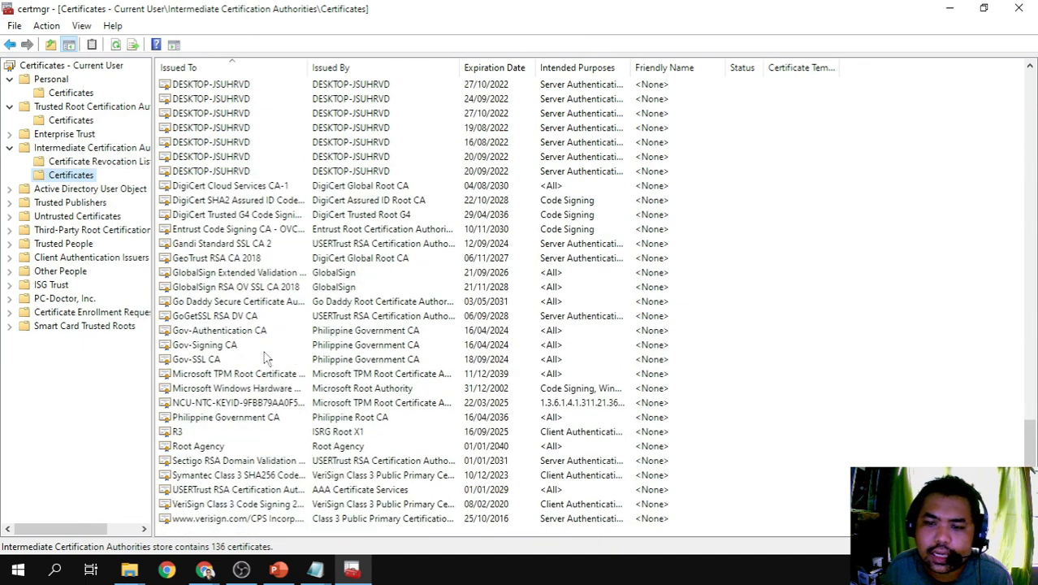
pyautogui.click(197, 334)
pyautogui.click(196, 346)
pyautogui.click(196, 361)
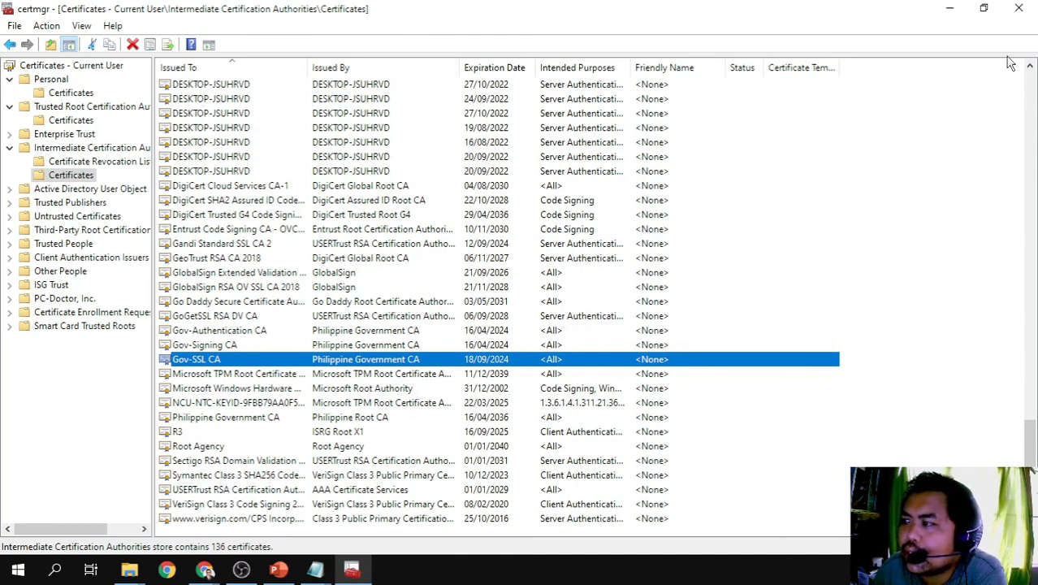
pyautogui.click(1018, 11)
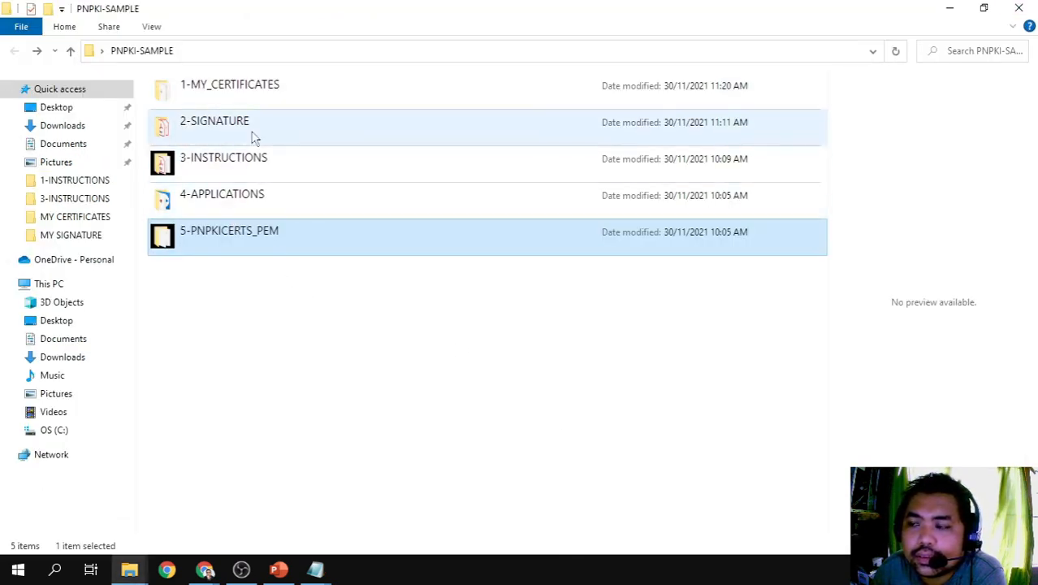
pyautogui.click(332, 361)
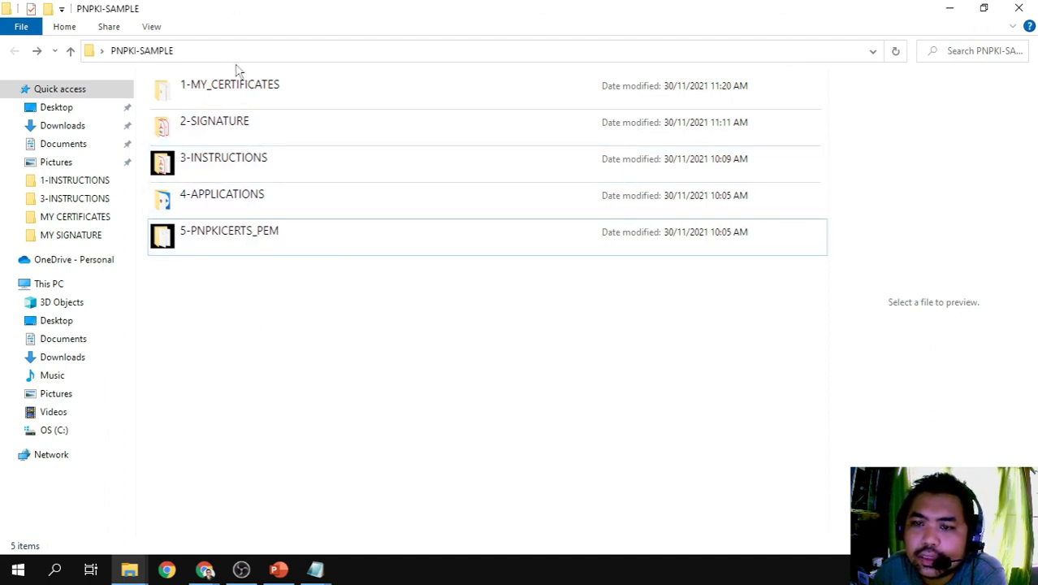
# Open the signed PDF LAST_FIRST_PNPKI_DS1 from the 2-SIGNATURE folder in Acrobat Reader, maximize it and dismiss the signature verification notice.
pyautogui.doubleClick(294, 123)
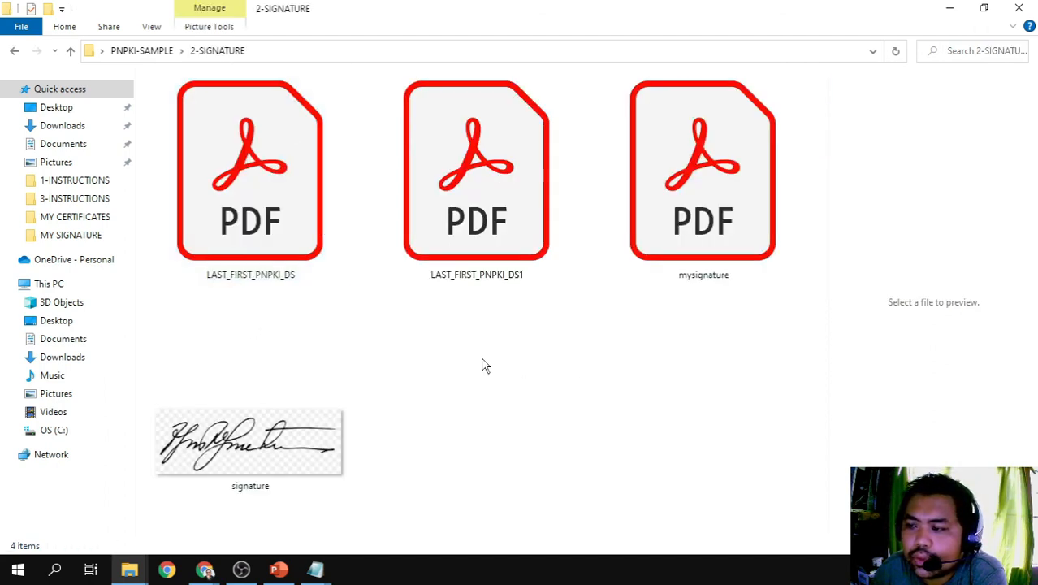
pyautogui.click(476, 205)
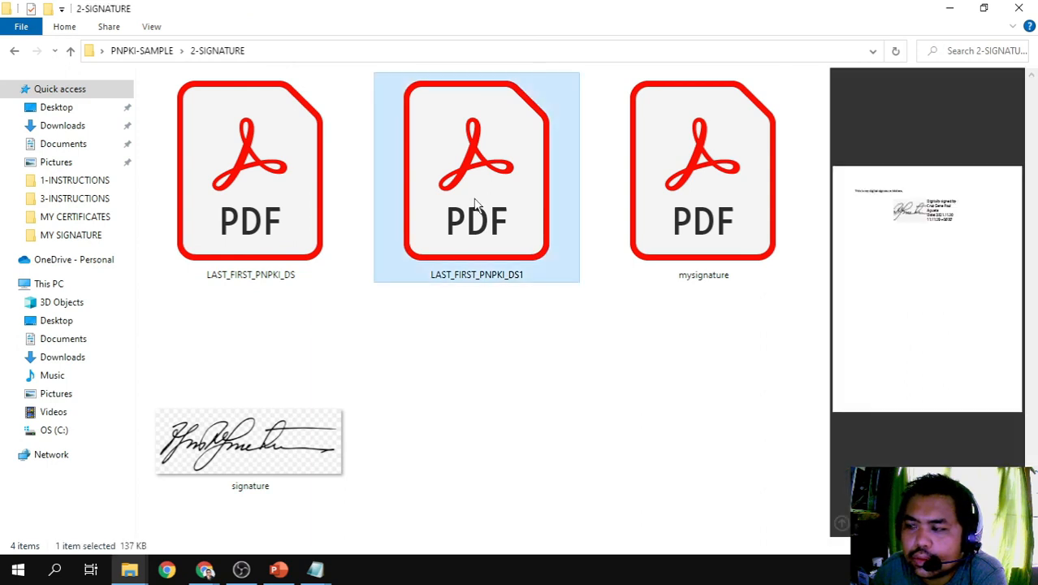
pyautogui.doubleClick(476, 205)
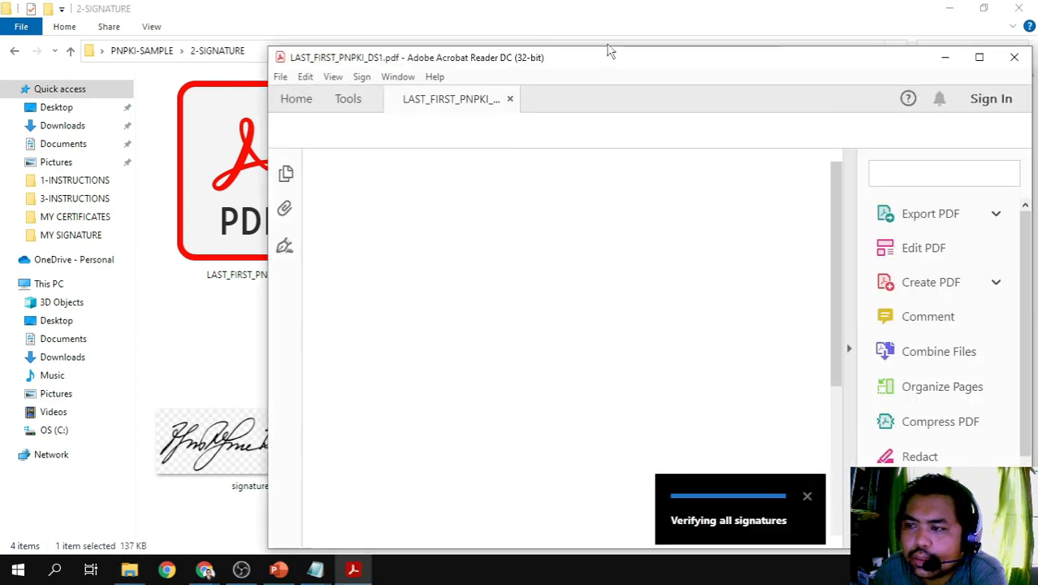
pyautogui.doubleClick(609, 59)
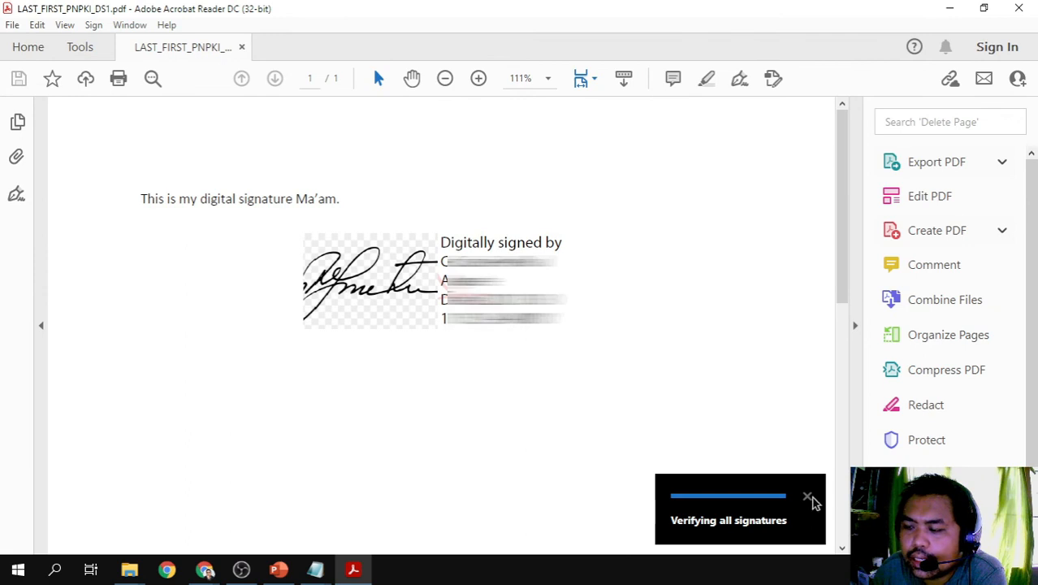
pyautogui.click(810, 500)
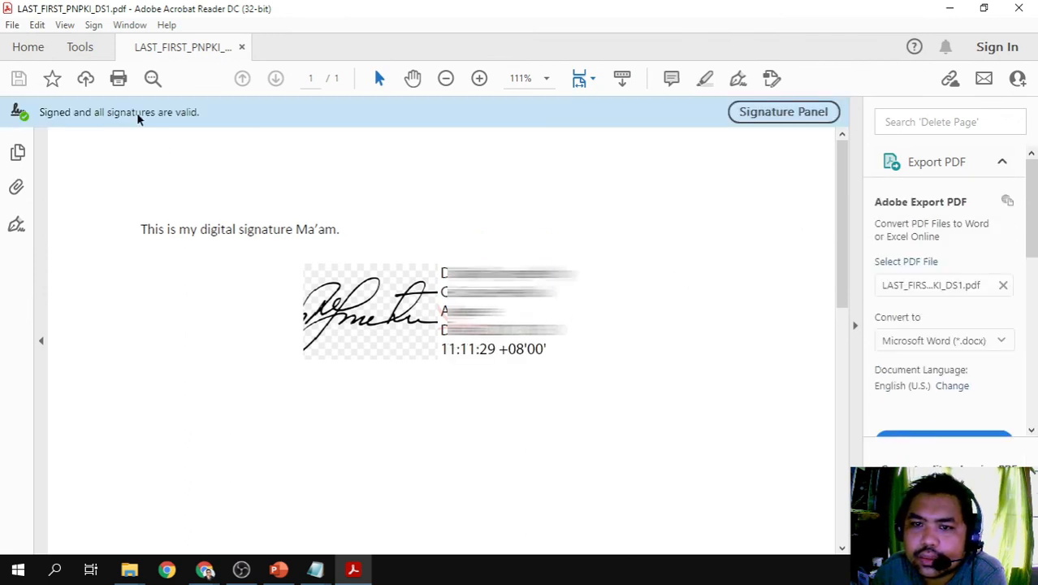
# Update the Adobe Approved Trust List (AATL) certificates in the Trust Manager preferences and accept the preferences.
pyautogui.click(38, 25)
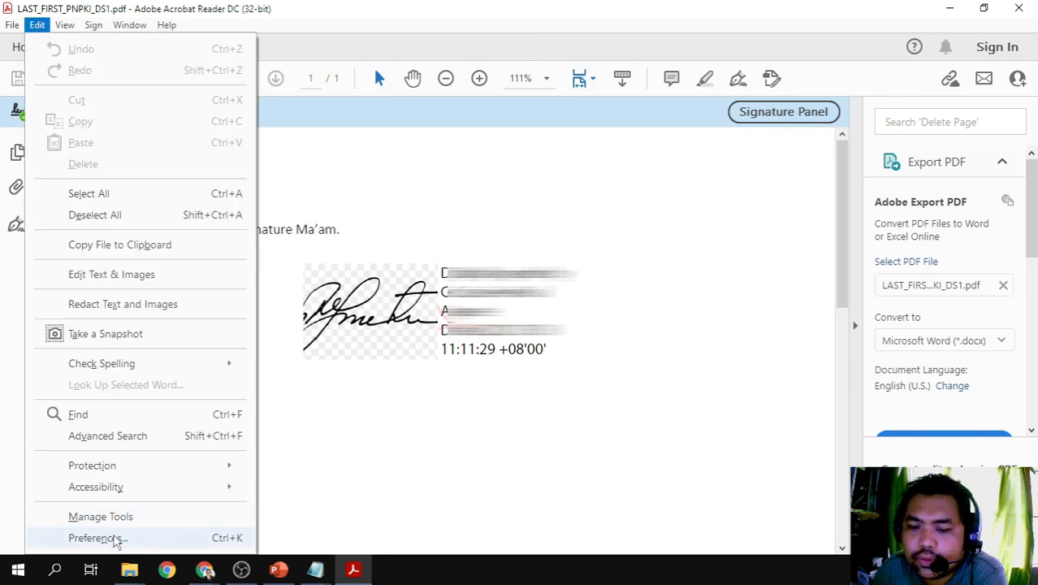
pyautogui.click(38, 25)
pyautogui.click(37, 25)
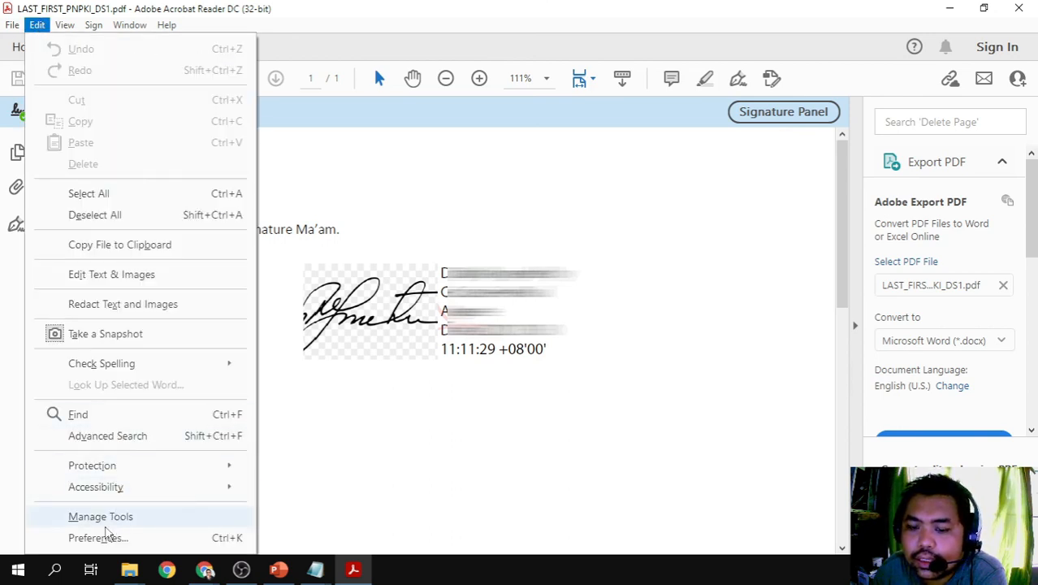
pyautogui.click(101, 538)
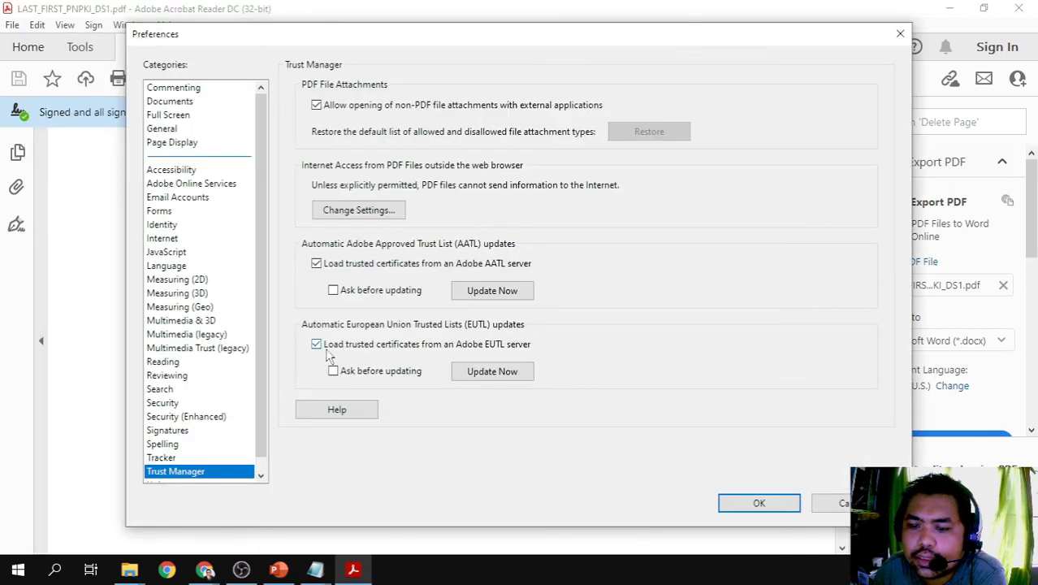
pyautogui.scroll(-1, 235, 451)
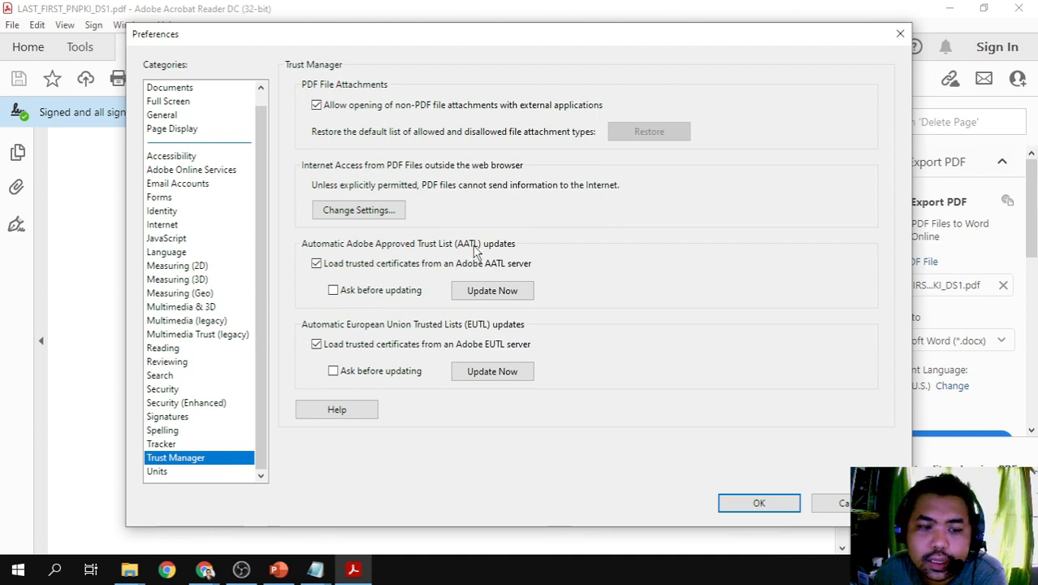
pyautogui.moveTo(398, 34); pyautogui.dragTo(419, 36)
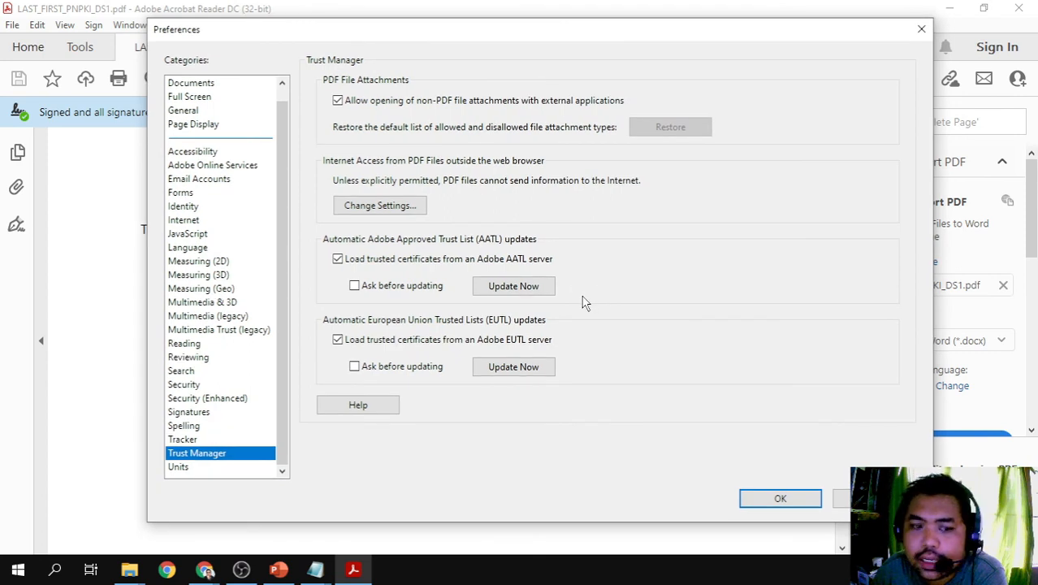
pyautogui.click(536, 289)
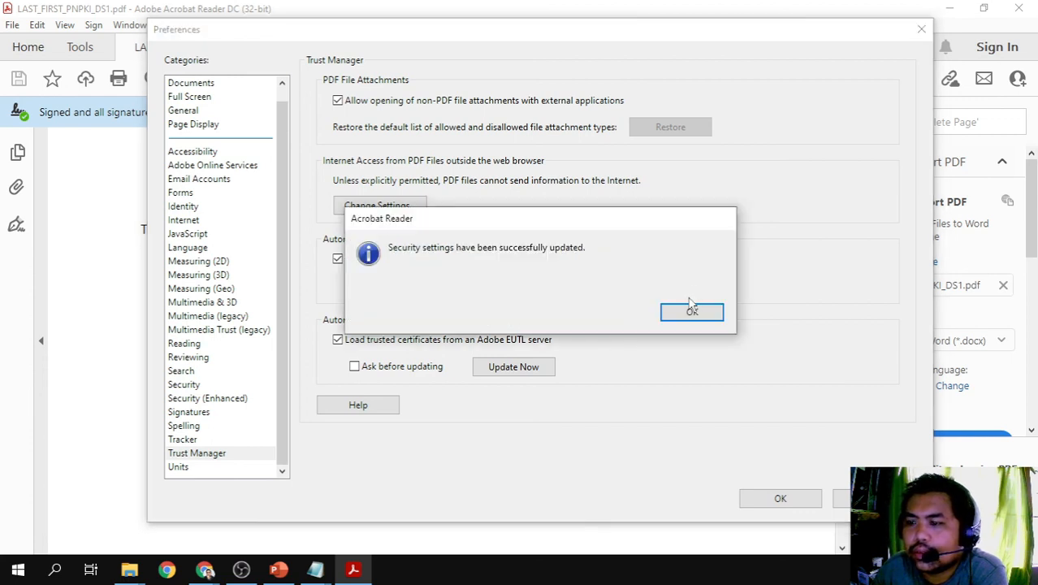
pyautogui.click(690, 310)
pyautogui.click(774, 498)
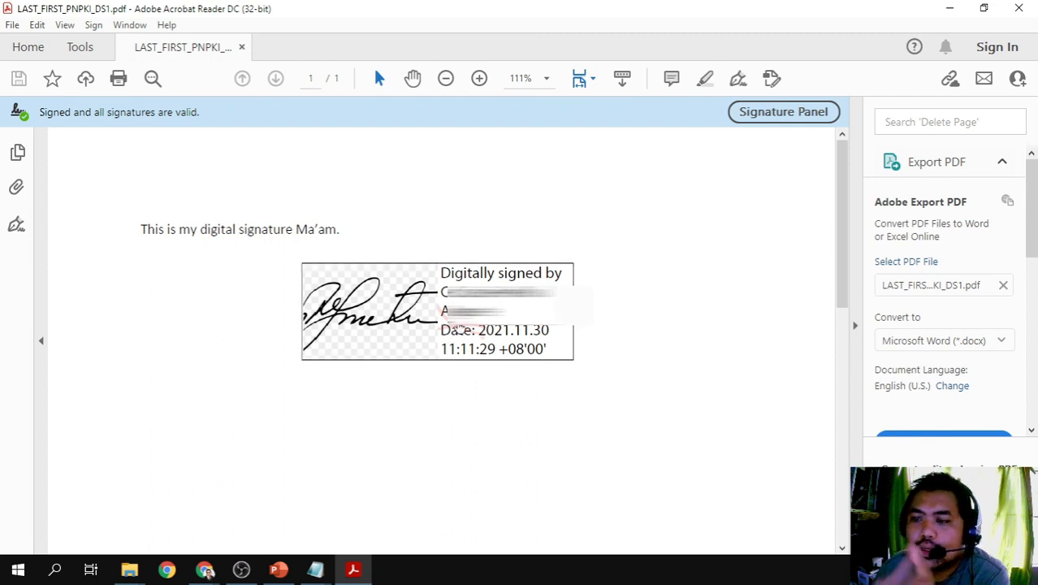
# Check the validation status of the signature in the document and open its signature properties.
pyautogui.click(406, 309)
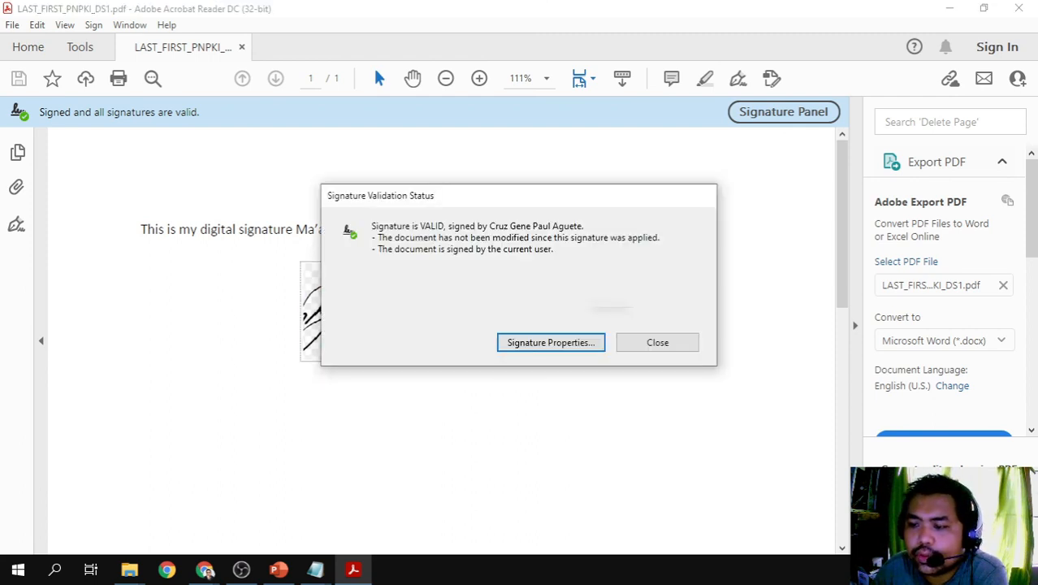
pyautogui.click(666, 343)
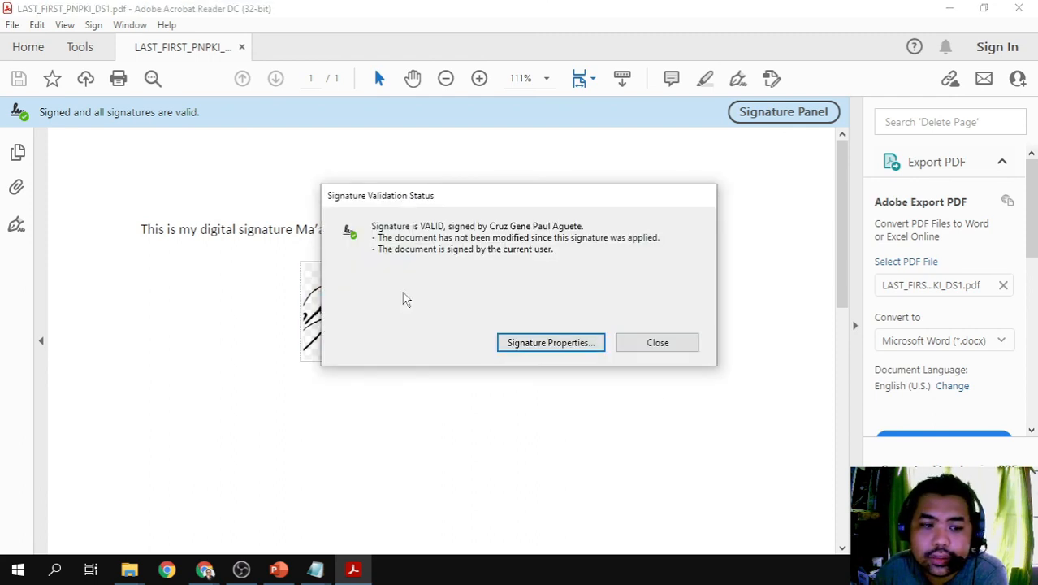
pyautogui.click(646, 343)
pyautogui.click(417, 325)
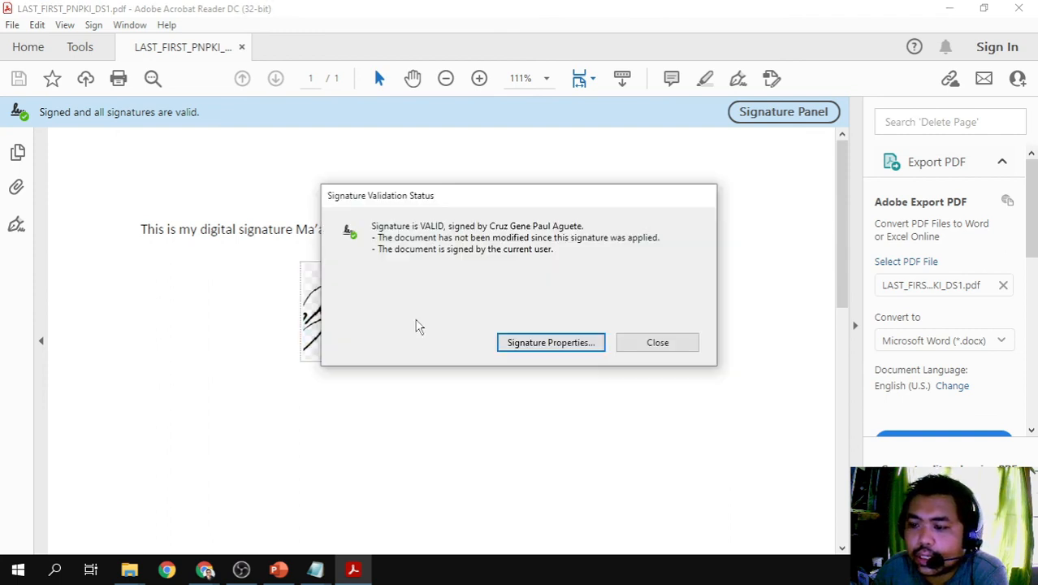
pyautogui.moveTo(547, 207); pyautogui.dragTo(480, 207)
pyautogui.click(488, 348)
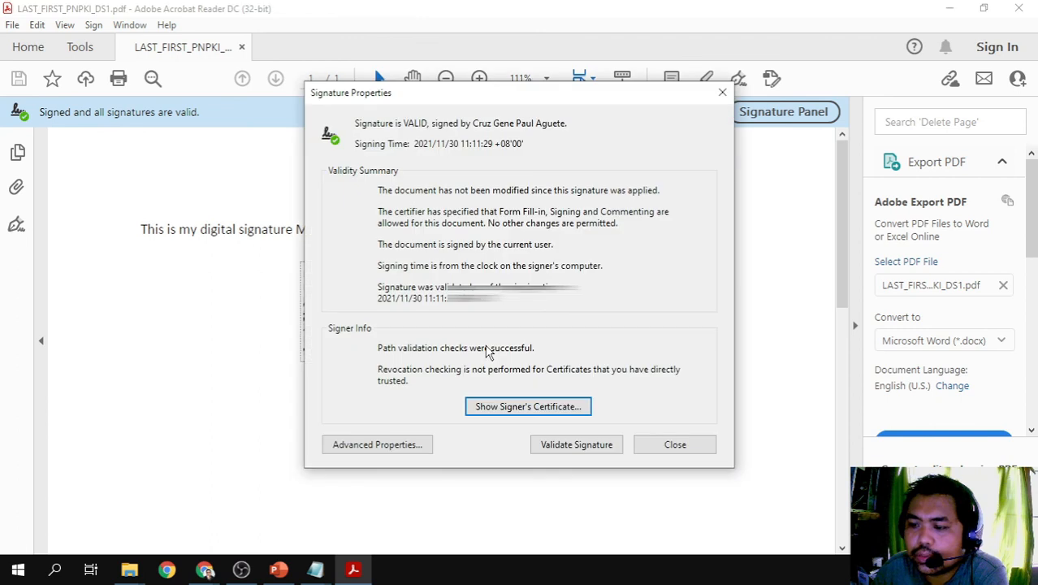
# Review the signer's certificate summary and trust settings, and close the certificate viewer and signature properties.
pyautogui.click(490, 407)
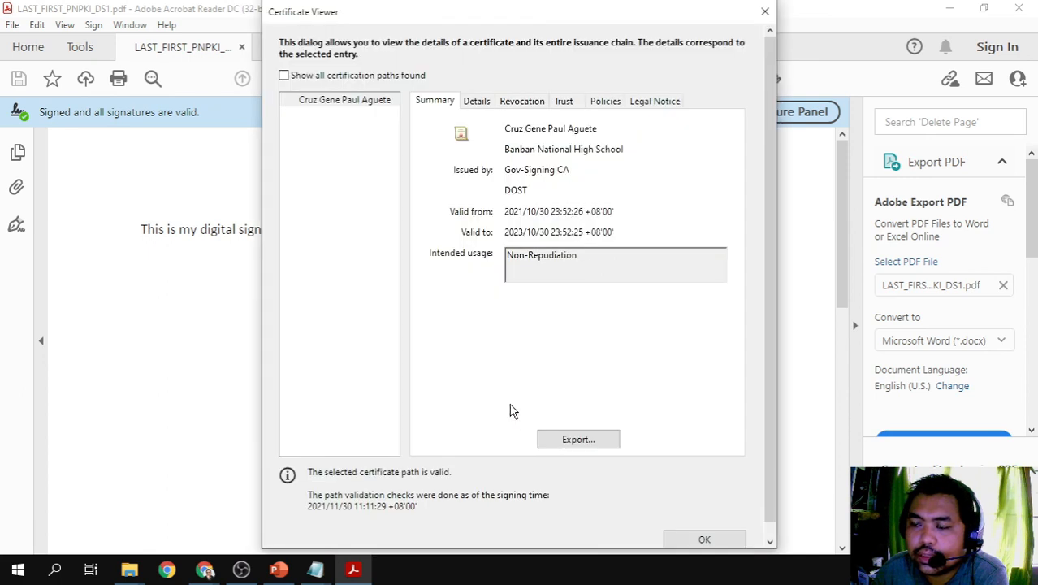
pyautogui.click(563, 104)
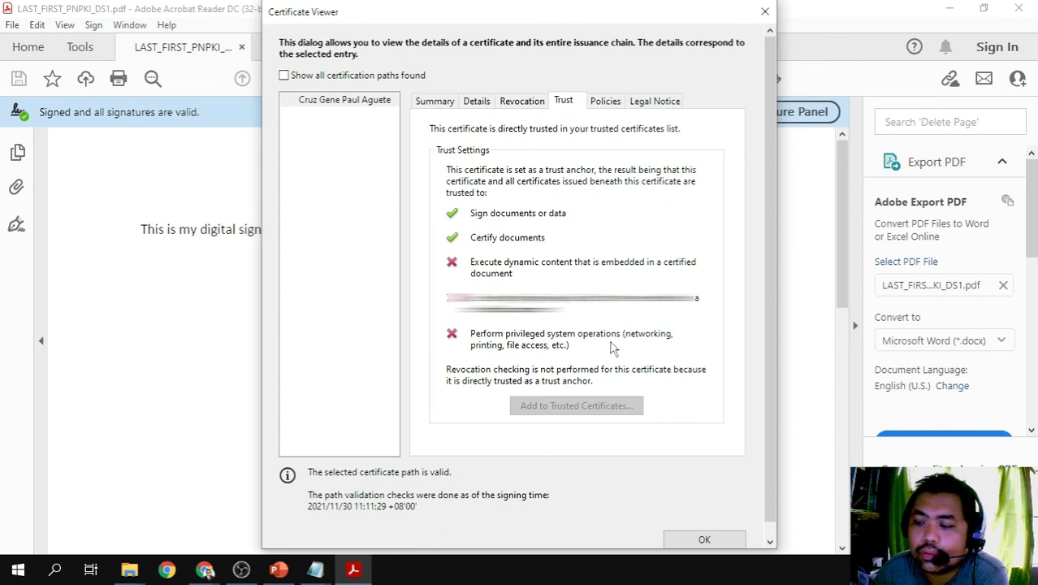
pyautogui.scroll(-2, 768, 485)
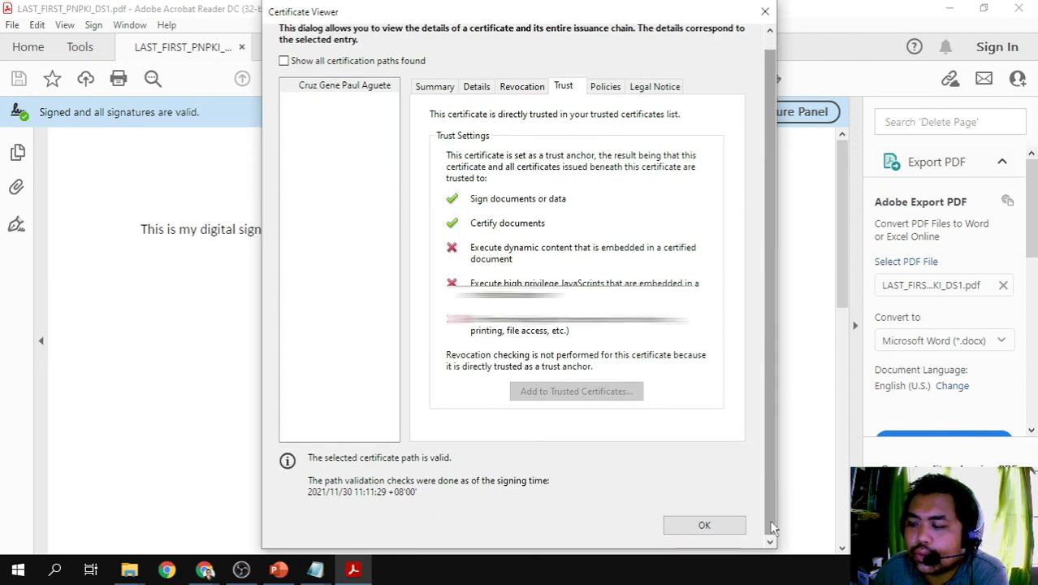
pyautogui.click(718, 528)
pyautogui.click(687, 451)
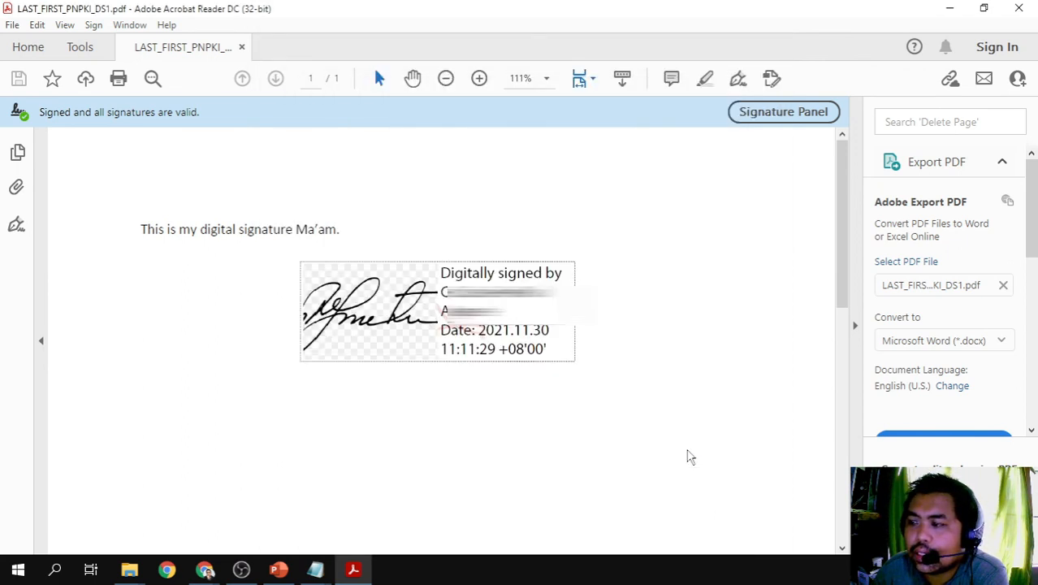
pyautogui.scroll(-1, 845, 266)
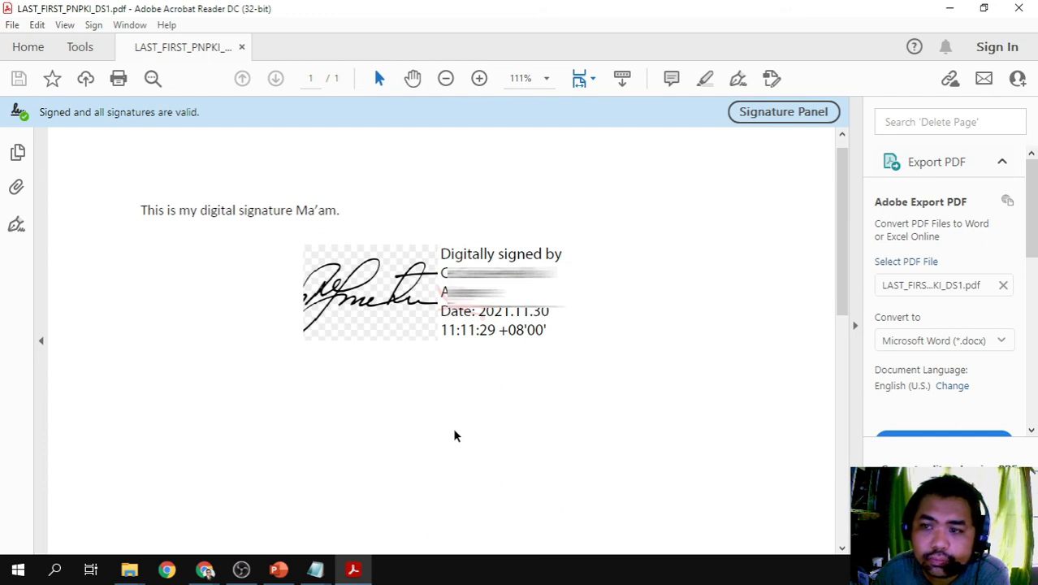
pyautogui.moveTo(845, 302)
pyautogui.mouseDown()
pyautogui.moveTo(840, 353)
pyautogui.moveTo(845, 270)
pyautogui.mouseUp()
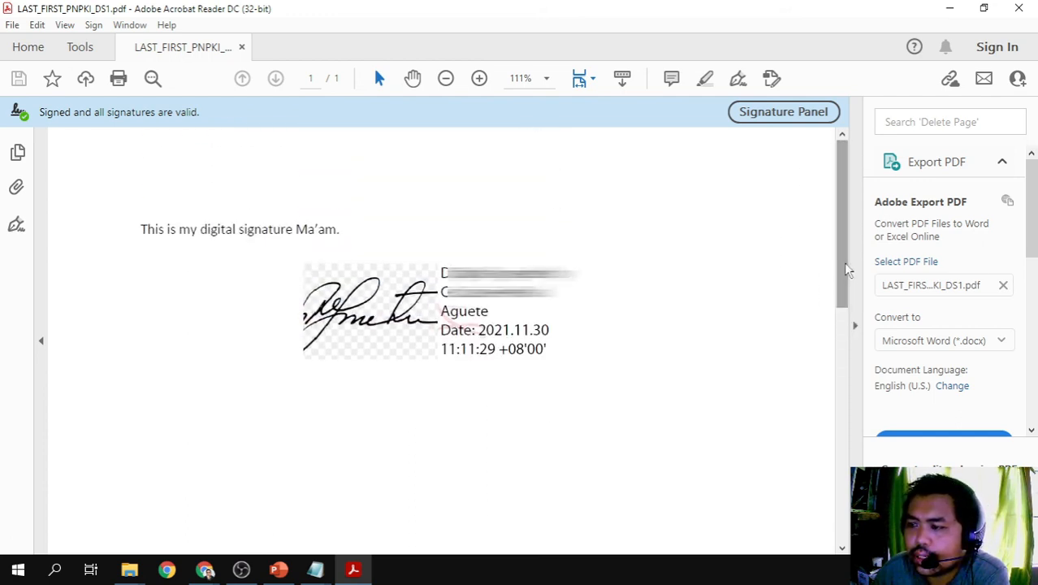